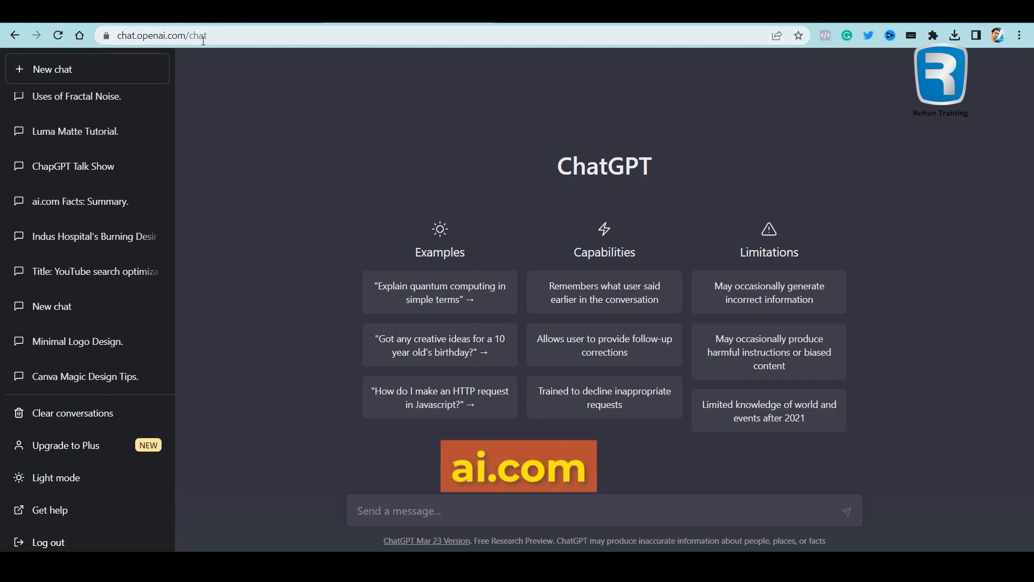
Open ai.com in a new browser tab
key("ctrl+t")
type("ai.")
key("Return")
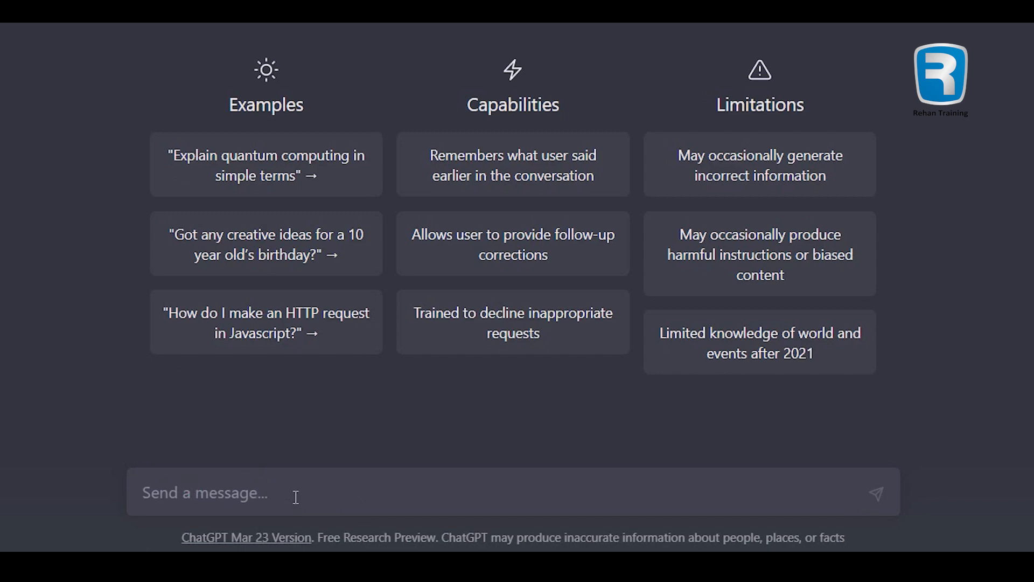
Ask ChatGPT for a one-to-two-minute inspiring story of a 20-year-old Pakistani Muslim girl earning online through Rehan School's Adult Freelancing program
type("Can you write me a short and inspiring story of a 20 year old Pakistani Muslim girl, Sara, who wished to make money online by learning computer and new skills, and how Rehan School's Adult Freelancing program had helped her learn skills and earning money online?  please keep in mind the story should be one or two minute long. Characters should be a young muslim Pakistani girl Sara, and Rehan School Adult freelanincg facilitator.")
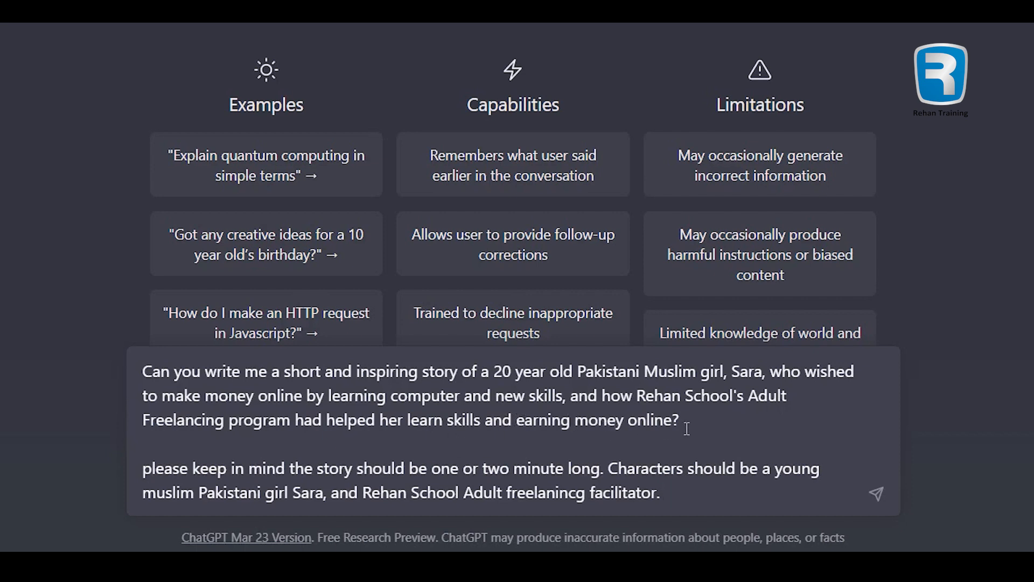
left_click_drag(691, 426, 145, 372)
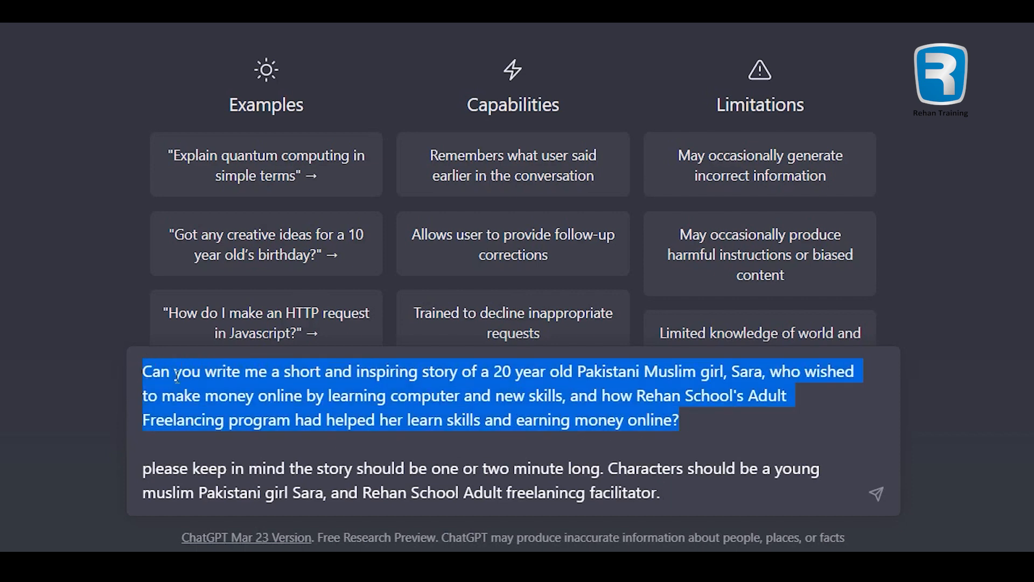
left_click(691, 434)
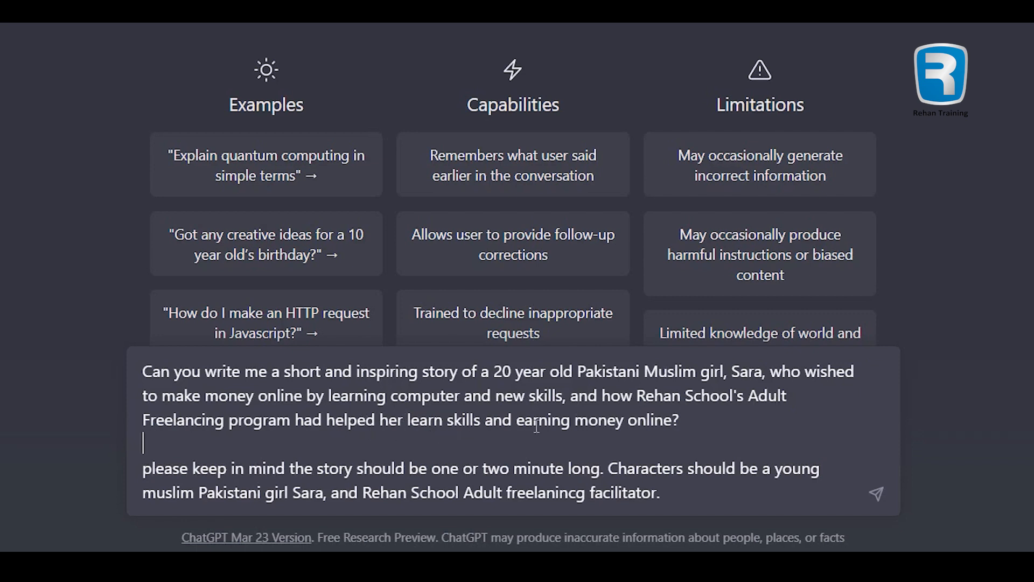
left_click(695, 427)
key("Return")
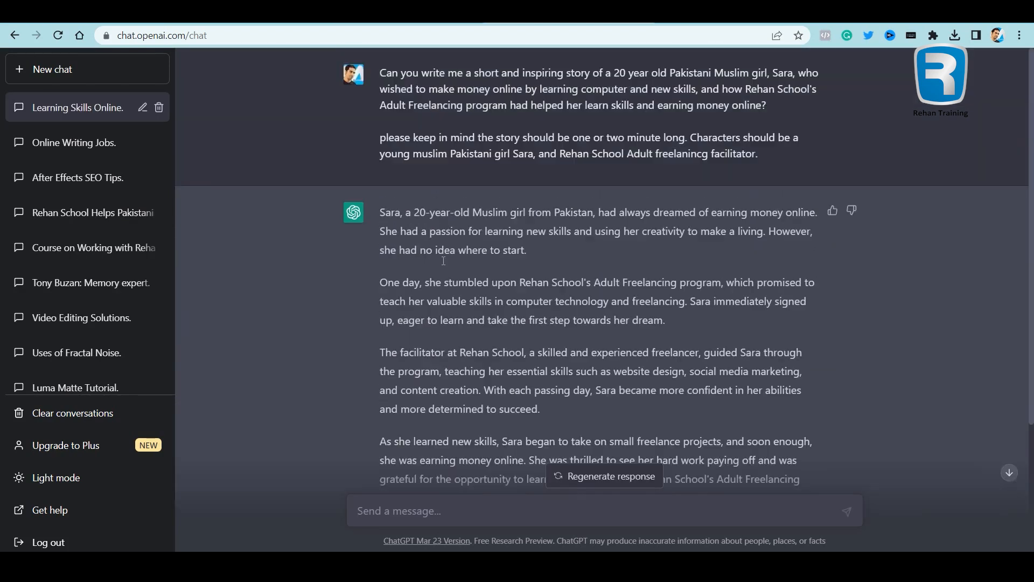
Copy the complete generated story from ChatGPT into an empty Notepad document and widen its window
scroll(443, 261, "down", 1)
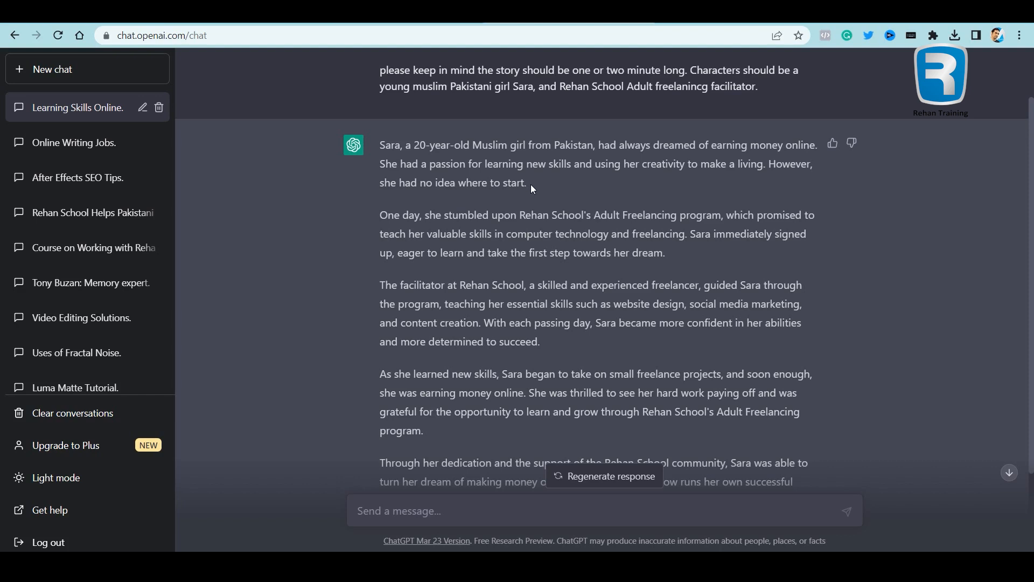
scroll(532, 188, "down", 1)
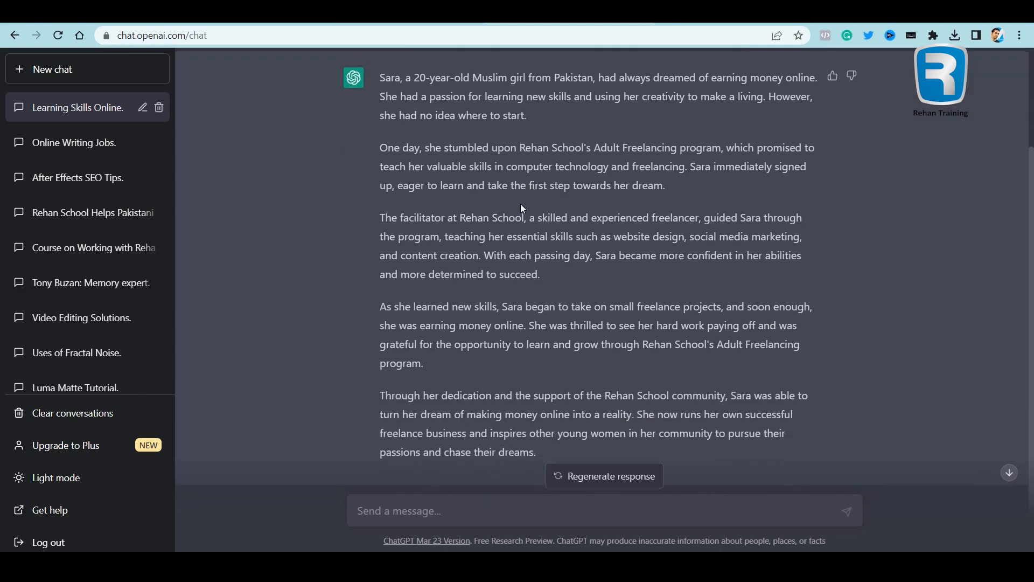
scroll(522, 207, "up", 2)
scroll(522, 207, "down", 2)
scroll(516, 202, "down", 1)
scroll(402, 97, "up", 1)
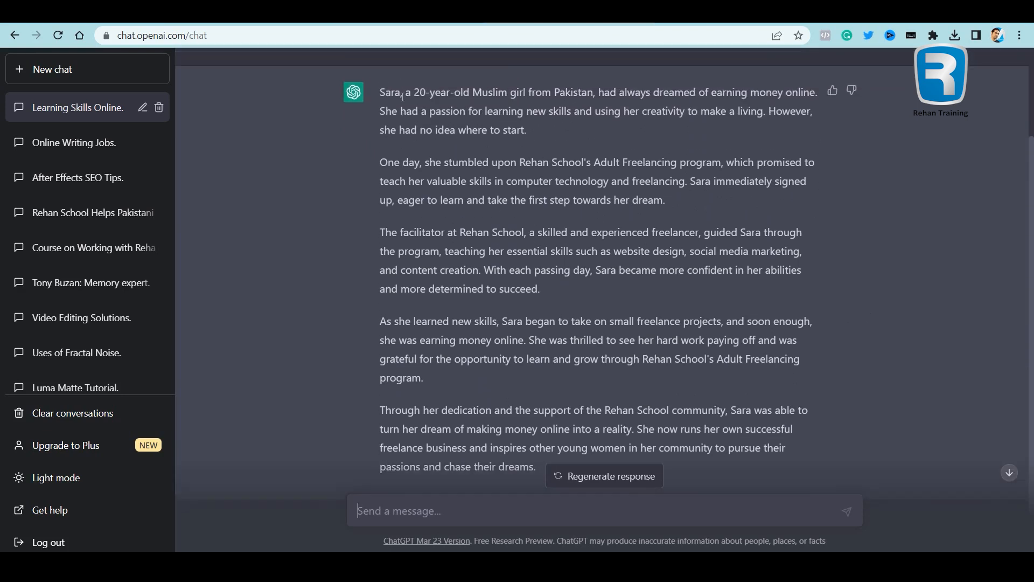
left_click_drag(380, 93, 692, 472)
key("ctrl+c")
scroll(688, 399, "down", 2)
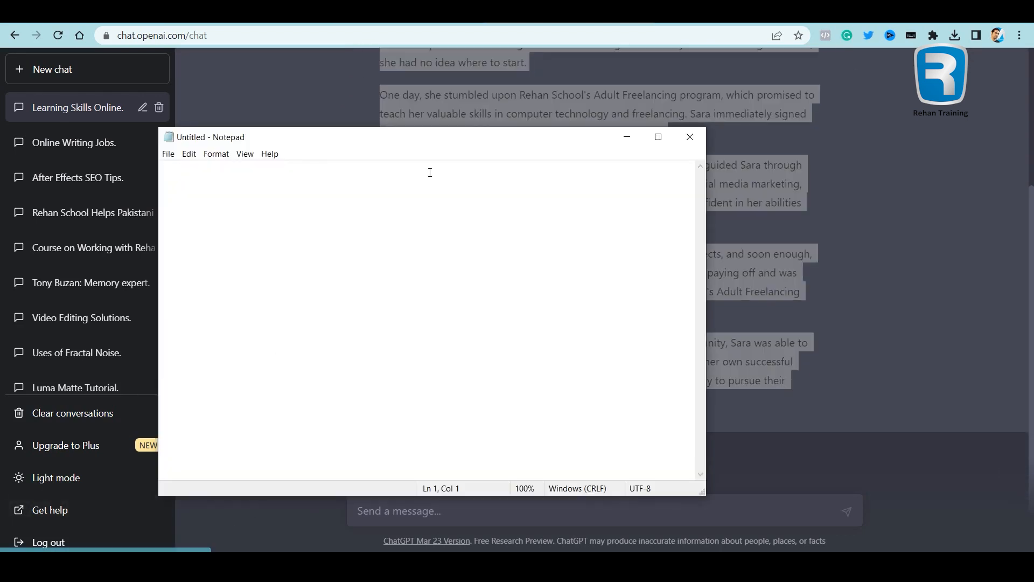
left_click_drag(707, 292, 932, 316)
key("ctrl+v")
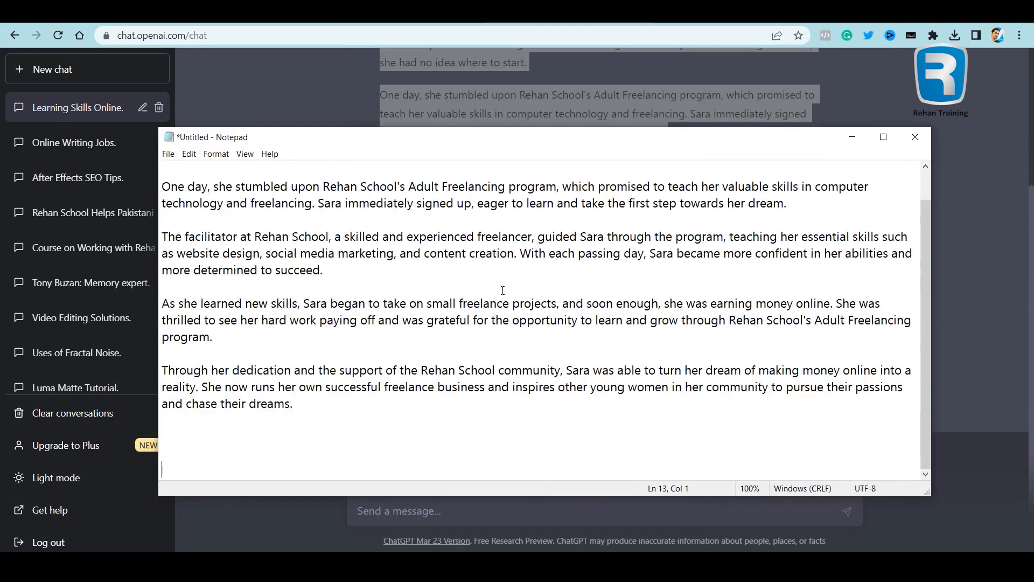
scroll(404, 350, "up", 1)
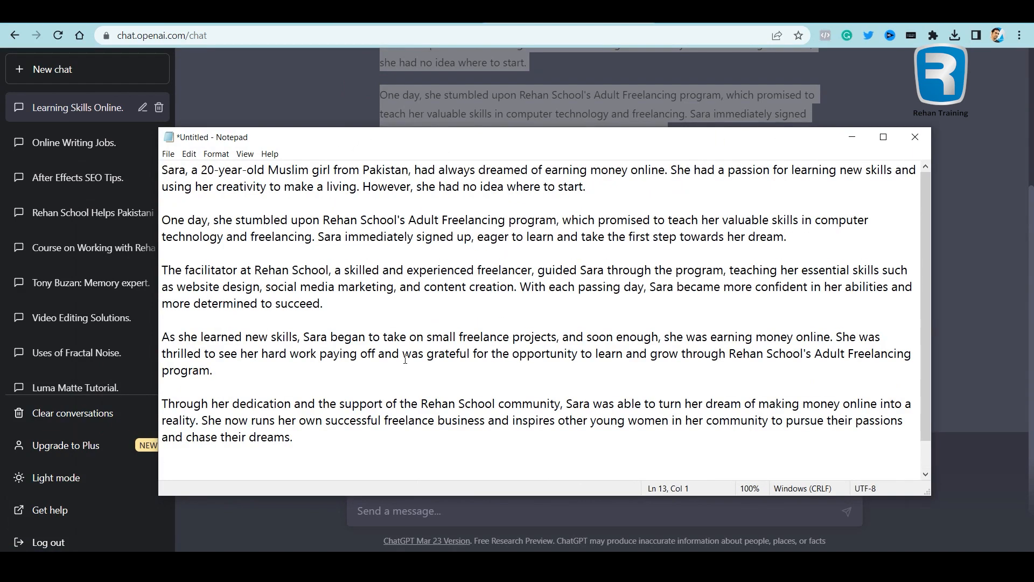
Save the Notepad document as script.txt
left_click(169, 155)
key("Escape")
left_click_drag(240, 138, 180, 123)
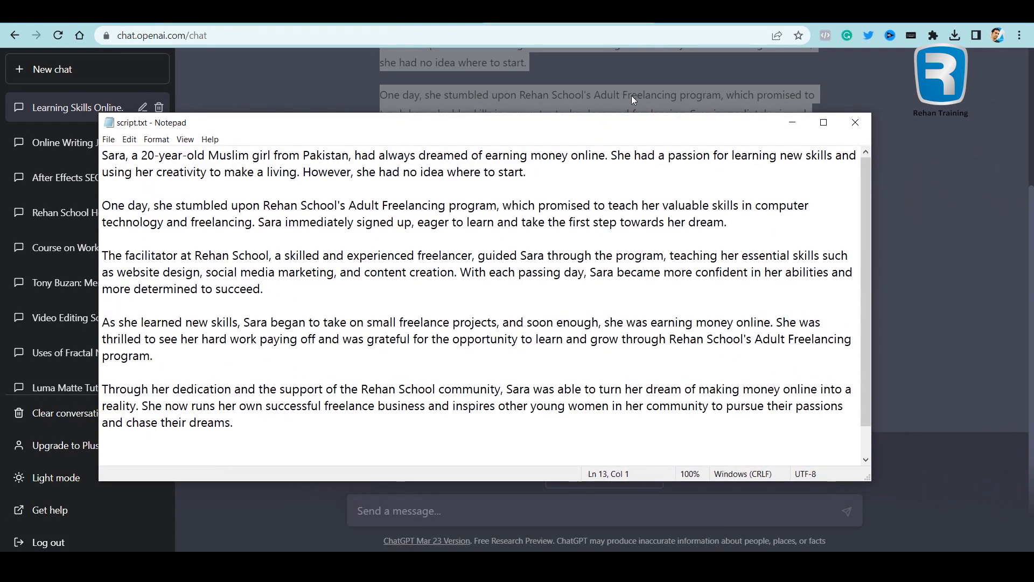
scroll(517, 282, "down", 1)
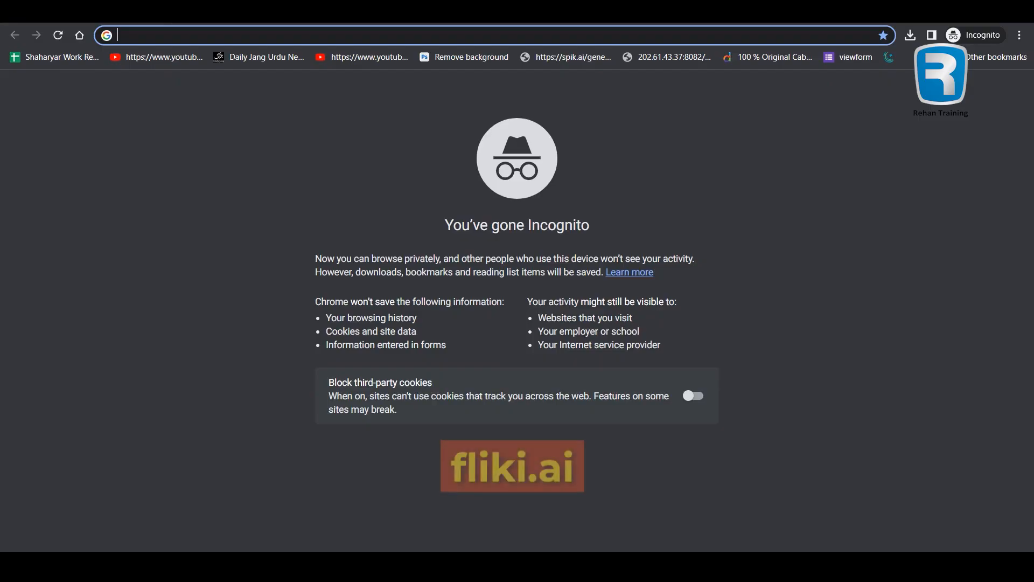
Open the fliki.ai website in the Incognito browser window
type("fliki")
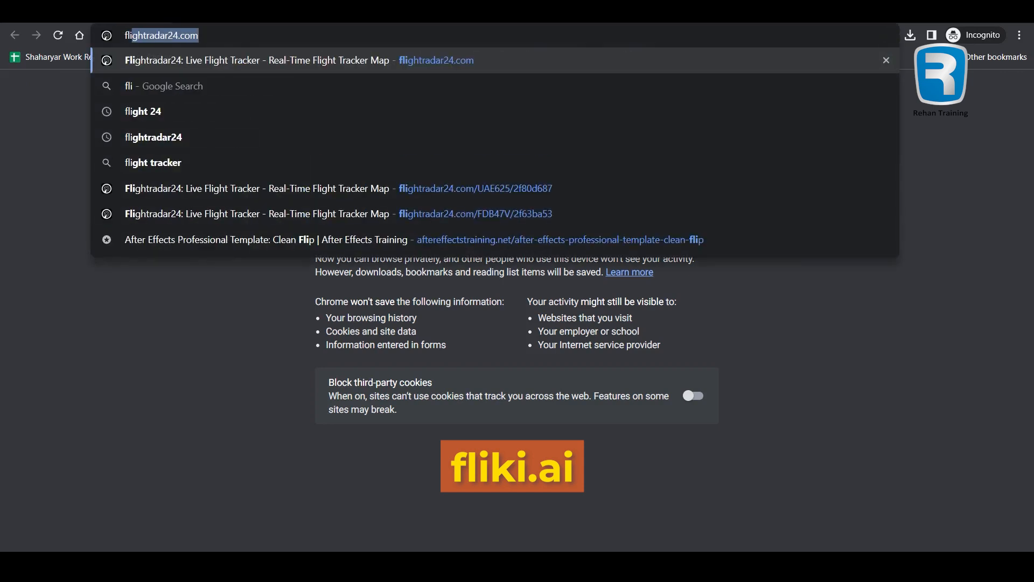
type(".ai")
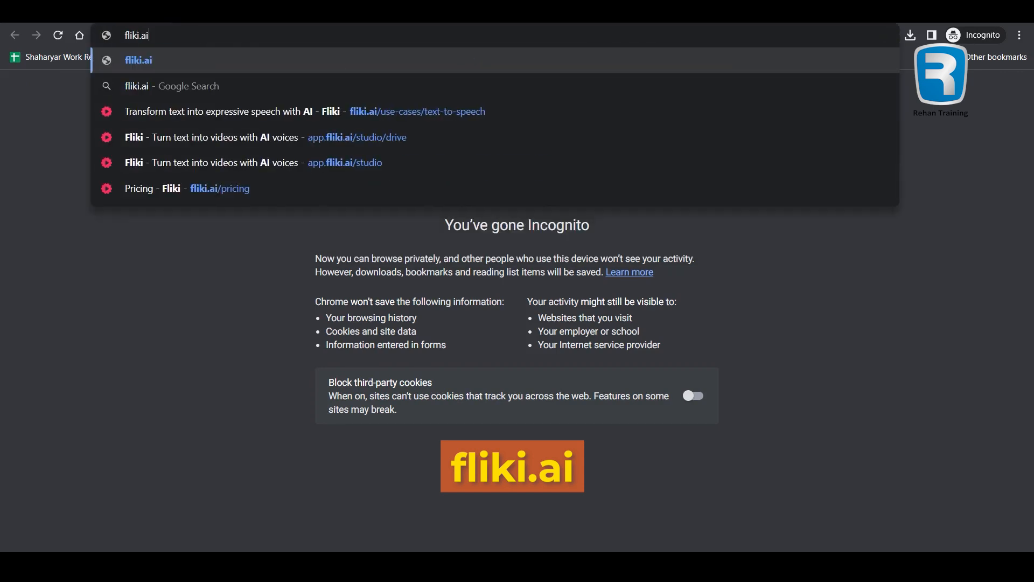
key("Return")
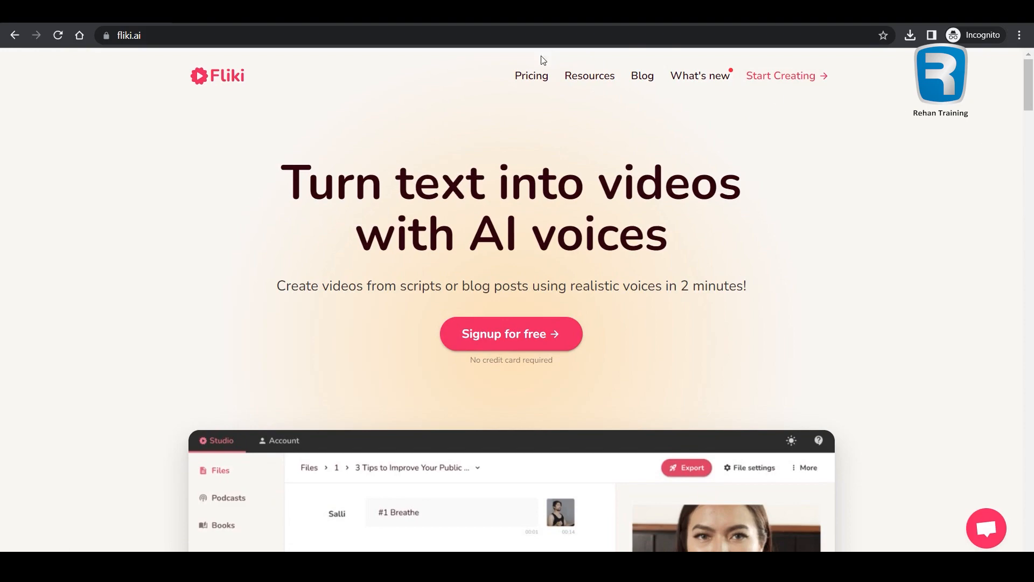
Review Fliki's pricing plans and start signing up for the Free plan
left_click(527, 77)
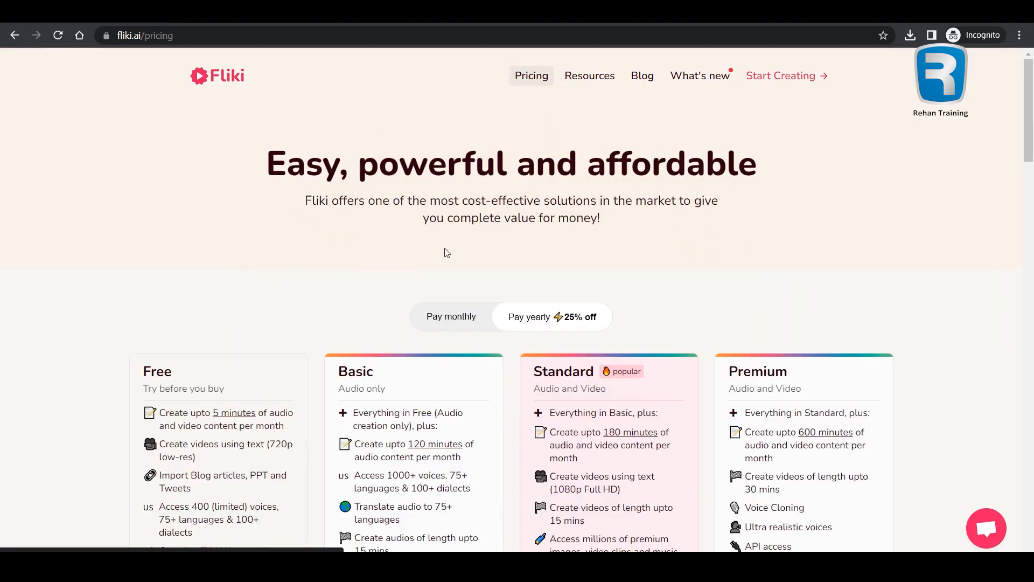
scroll(720, 286, "down", 4)
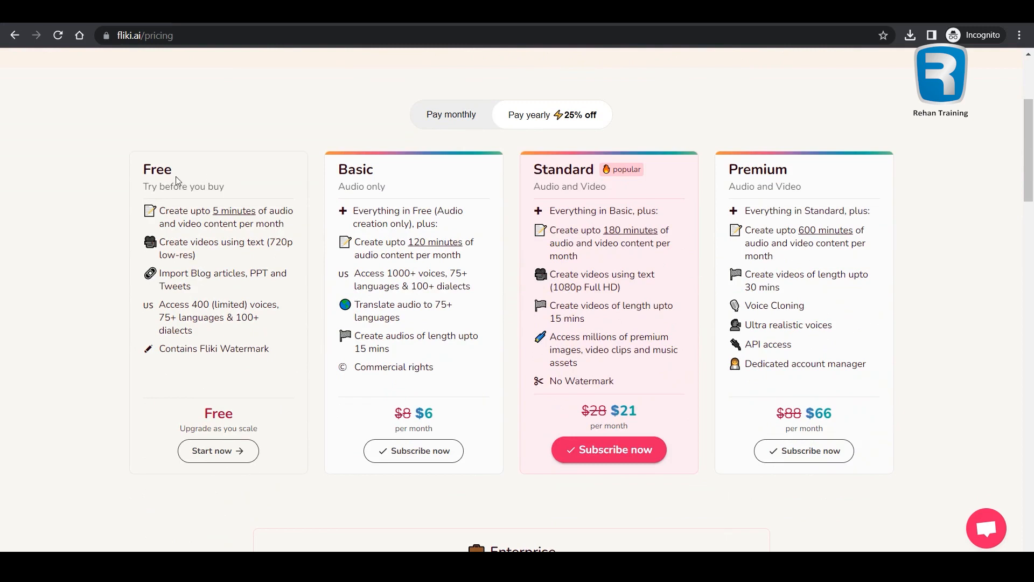
scroll(181, 173, "up", 4)
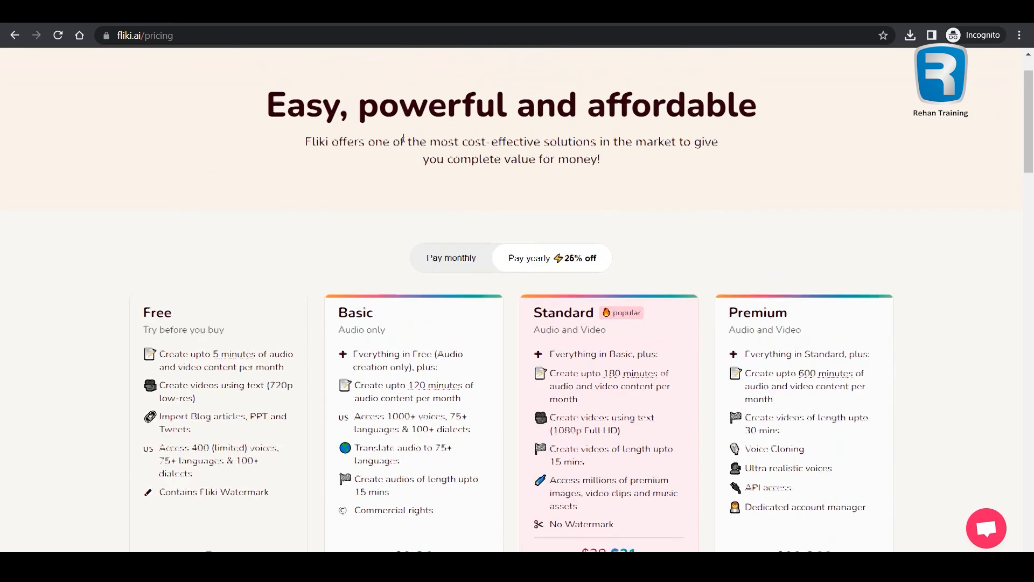
scroll(159, 191, "down", 5)
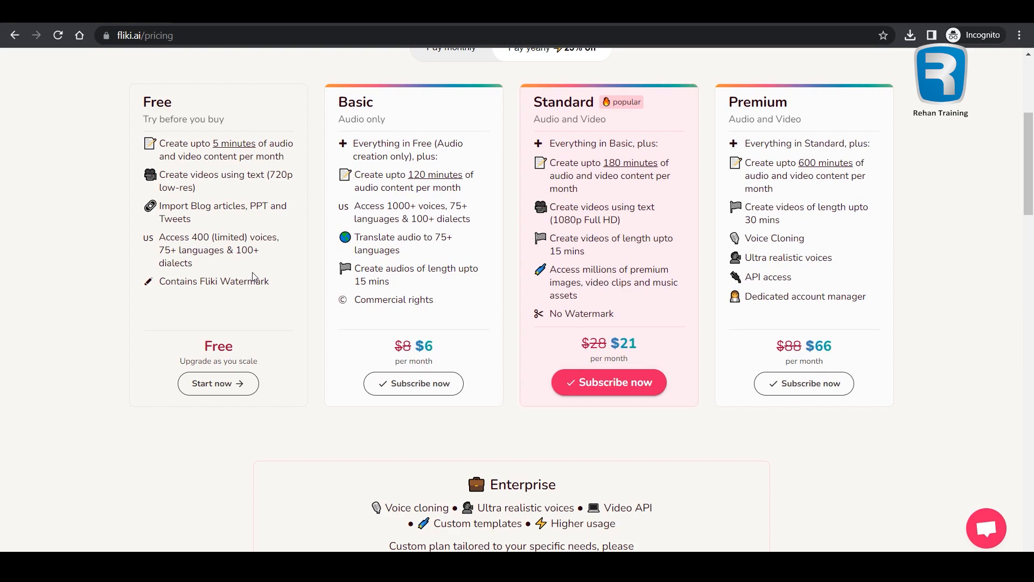
left_click(214, 383)
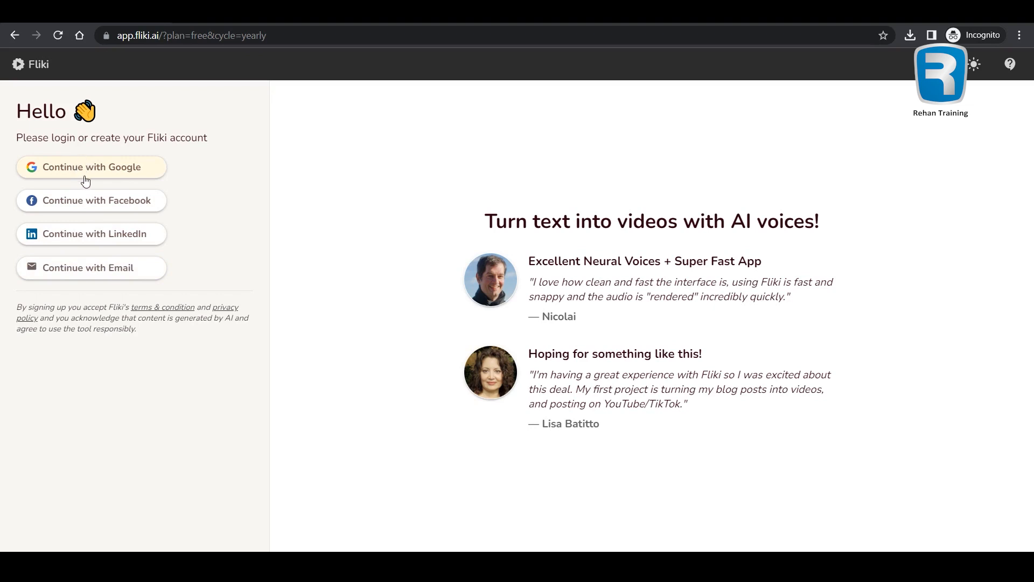
Switch to the browser window with Fliki Studio and start a new file named "Story of a young Pakistani girl"
key("alt+Tab")
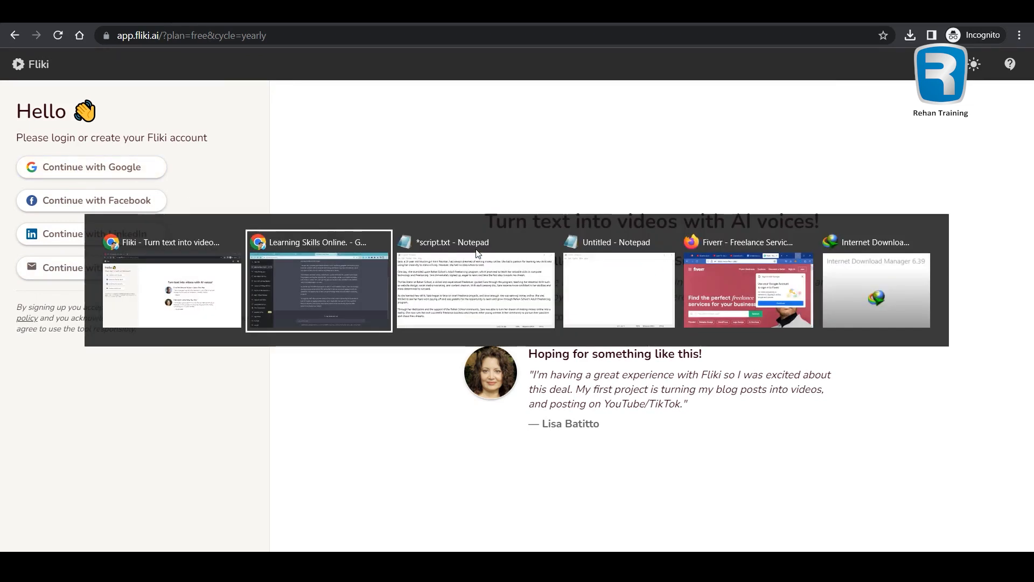
key("alt+Tab")
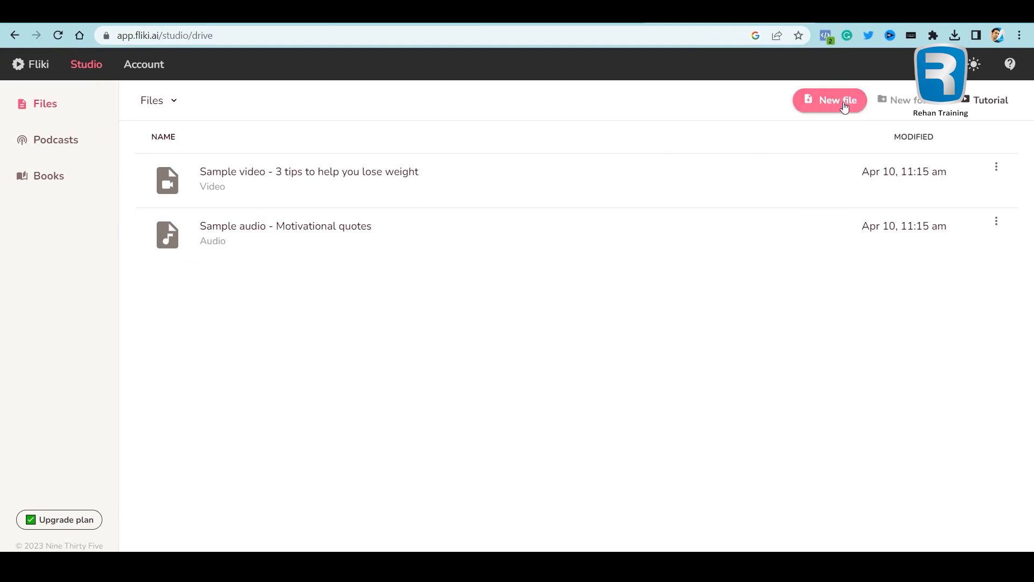
left_click(825, 101)
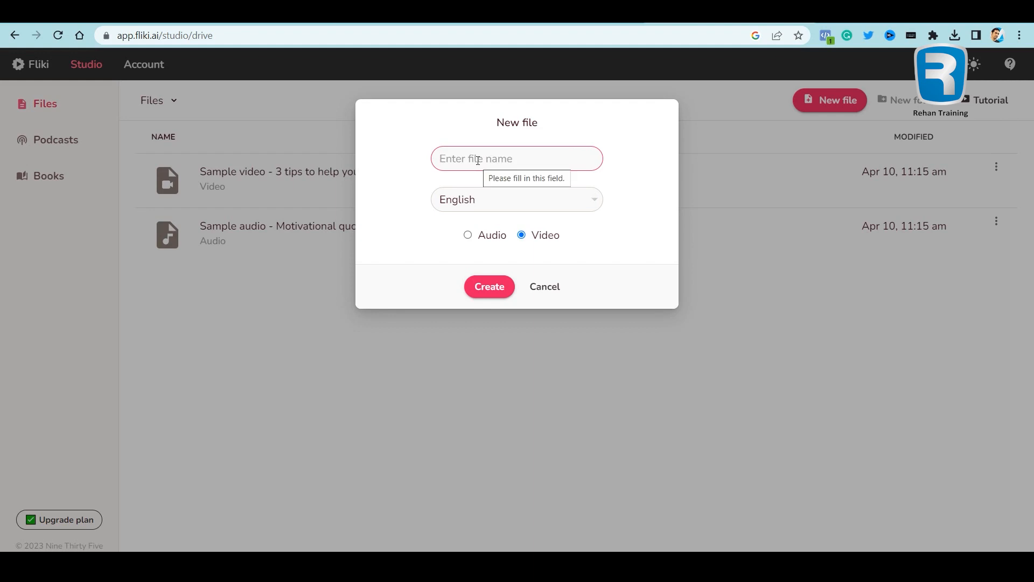
left_click(834, 208)
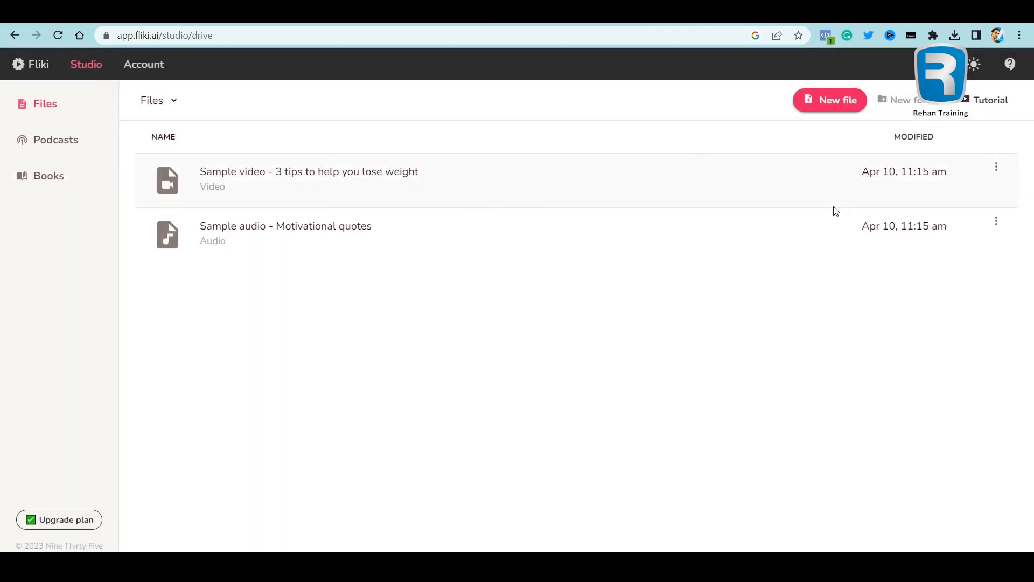
left_click(825, 101)
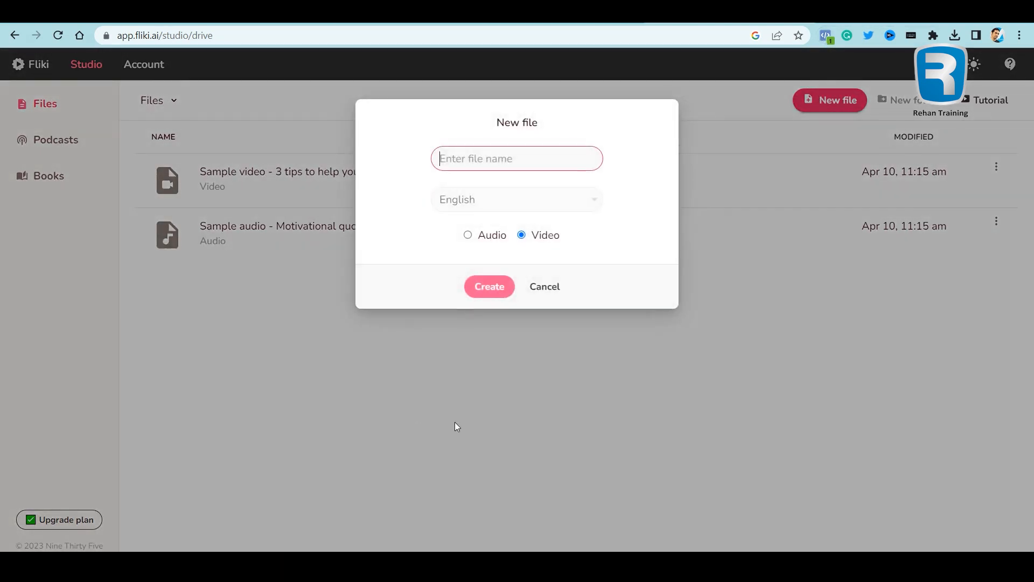
type("Story o")
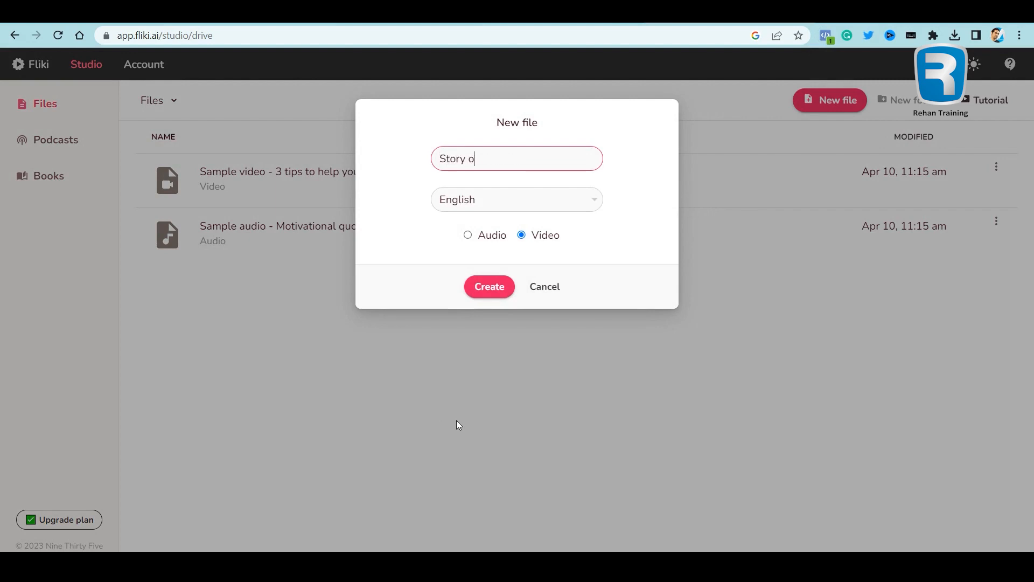
type("f a young Pakistani girl")
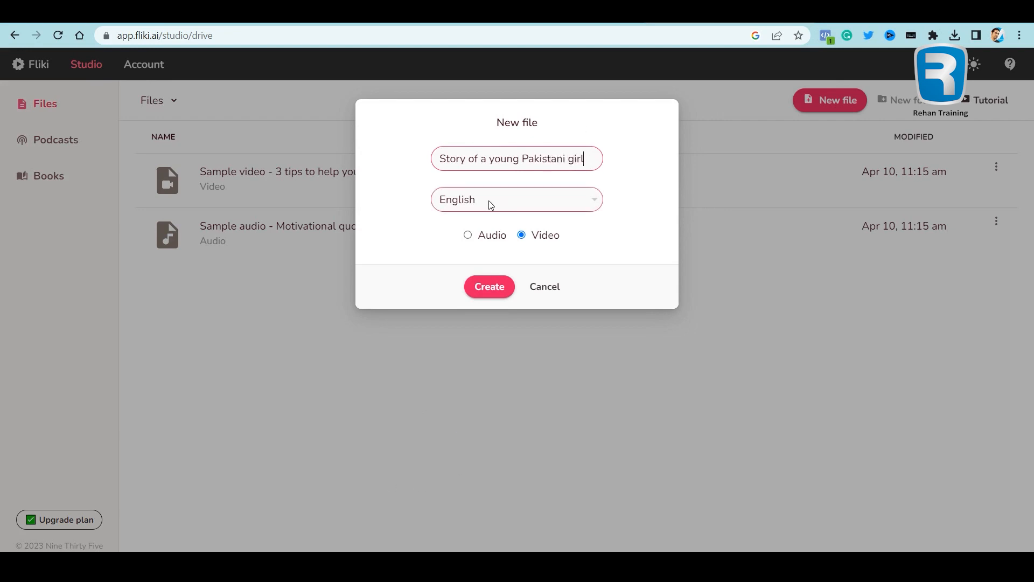
Look through the available languages, keep English, choose Audio as the file type and create the file
left_click(466, 200)
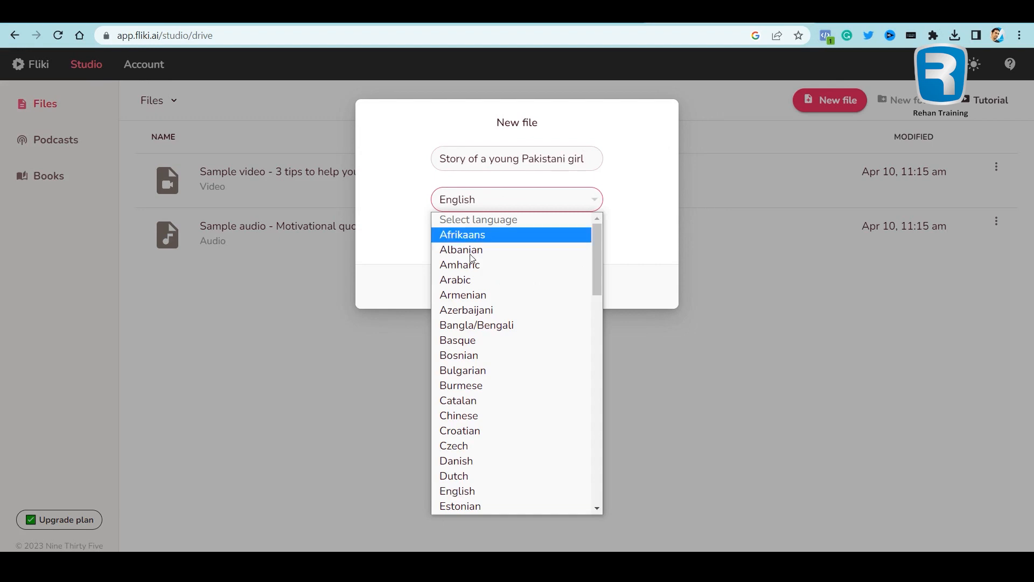
scroll(544, 468, "down", 10)
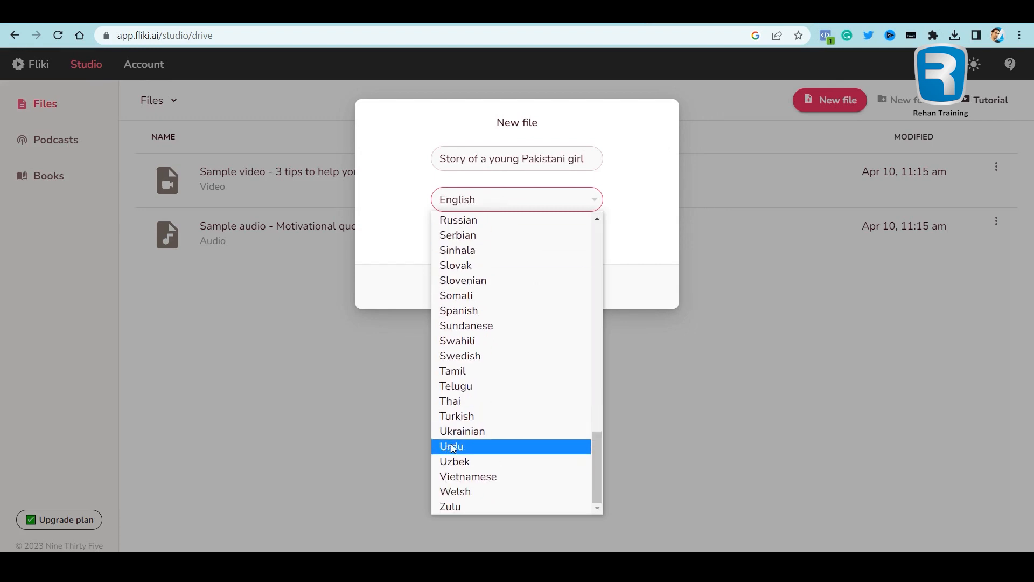
scroll(528, 316, "up", 10)
scroll(527, 317, "up", 5)
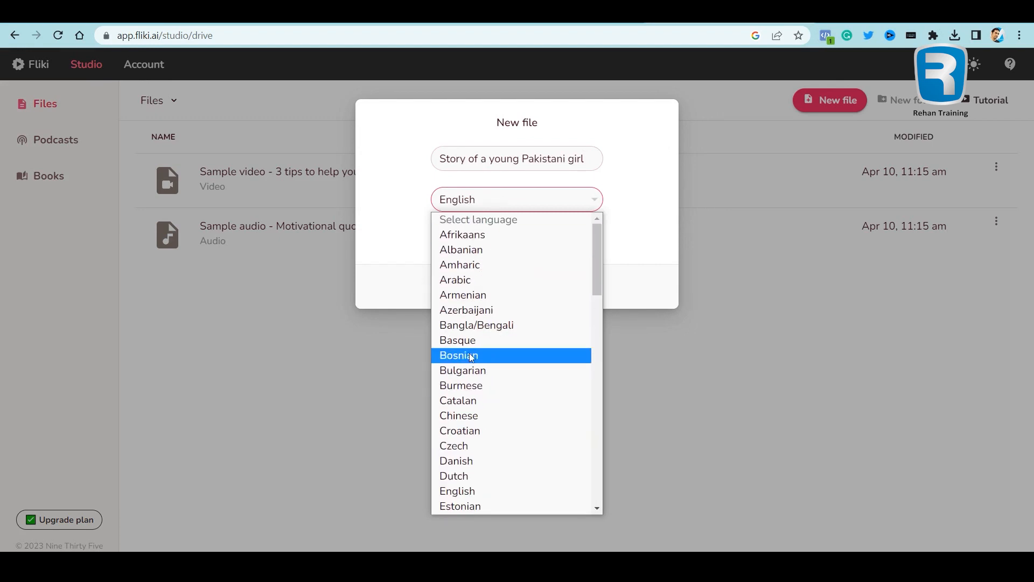
left_click(474, 491)
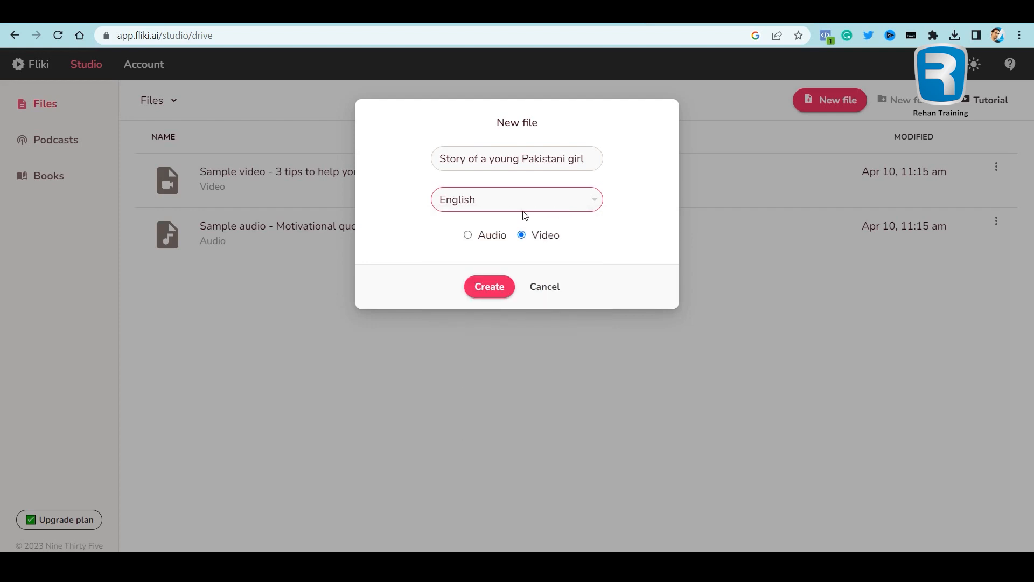
left_click(468, 236)
left_click(488, 294)
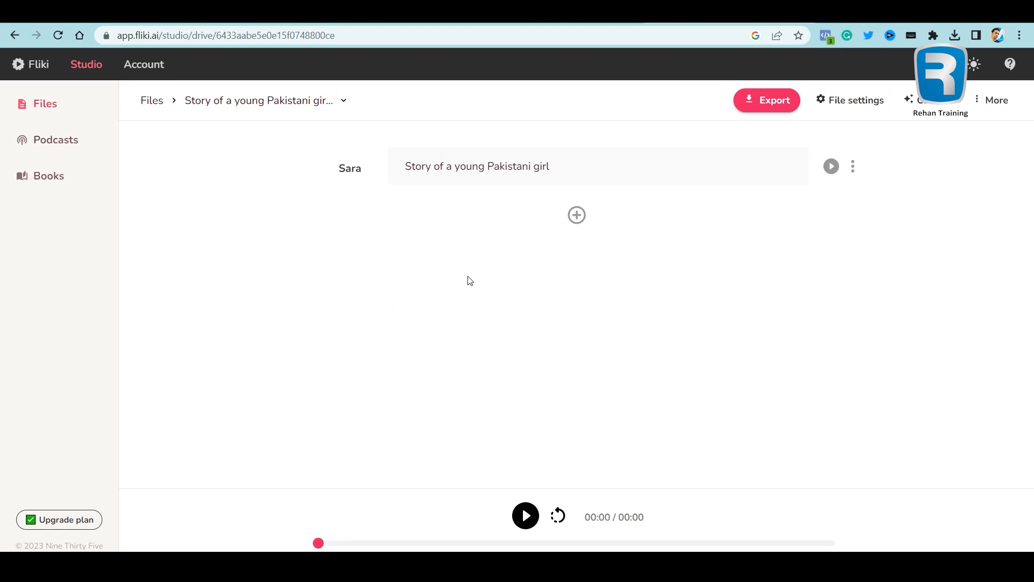
Add a section below the story title and paste into it the full story text copied from script.txt in Notepad
left_click(577, 215)
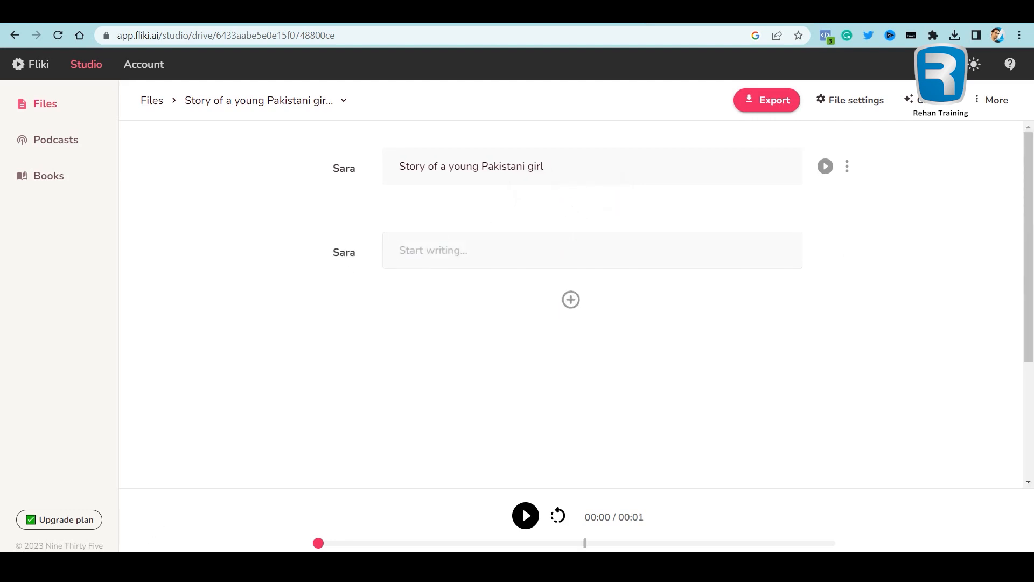
left_click(226, 506)
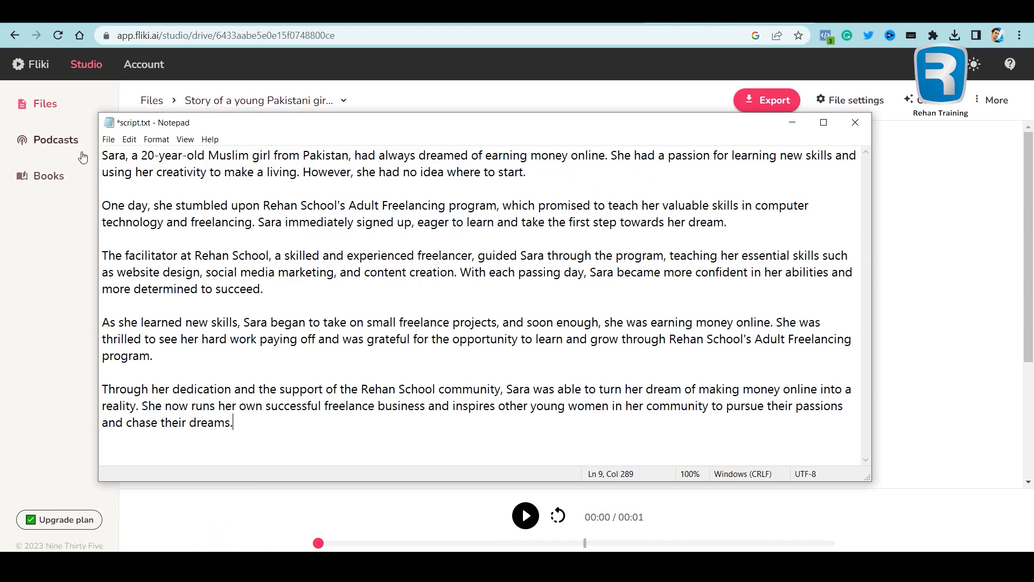
key("ctrl+a")
key("alt+Tab")
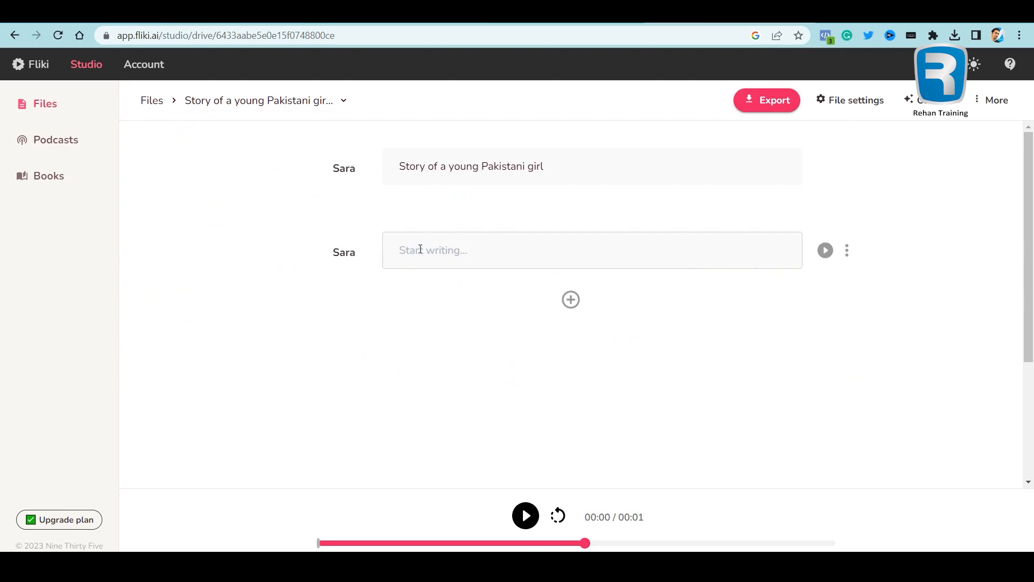
key("ctrl+v")
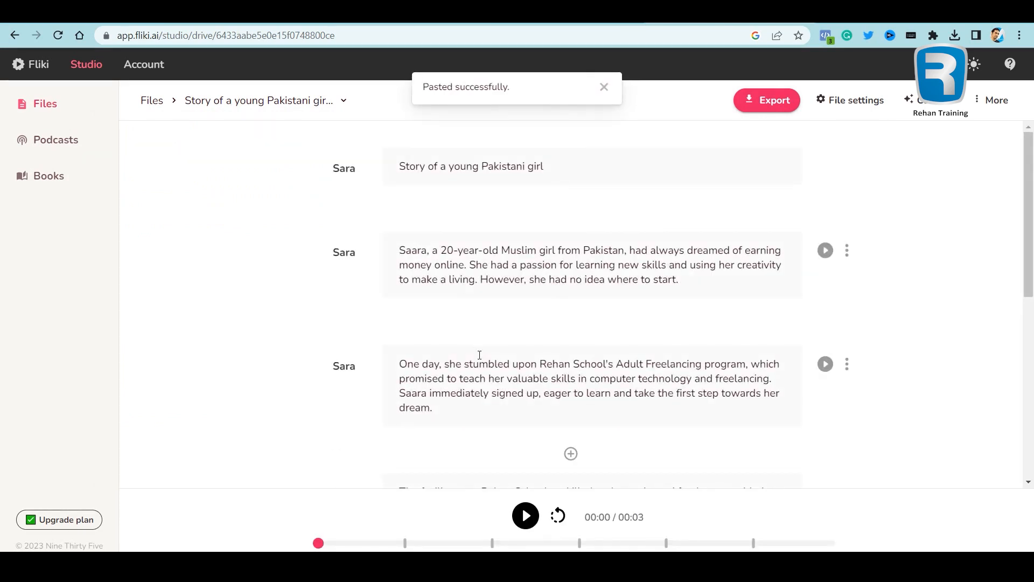
Review the pasted story sections and play the voice-over preview of the whole file
scroll(458, 285, "down", 1)
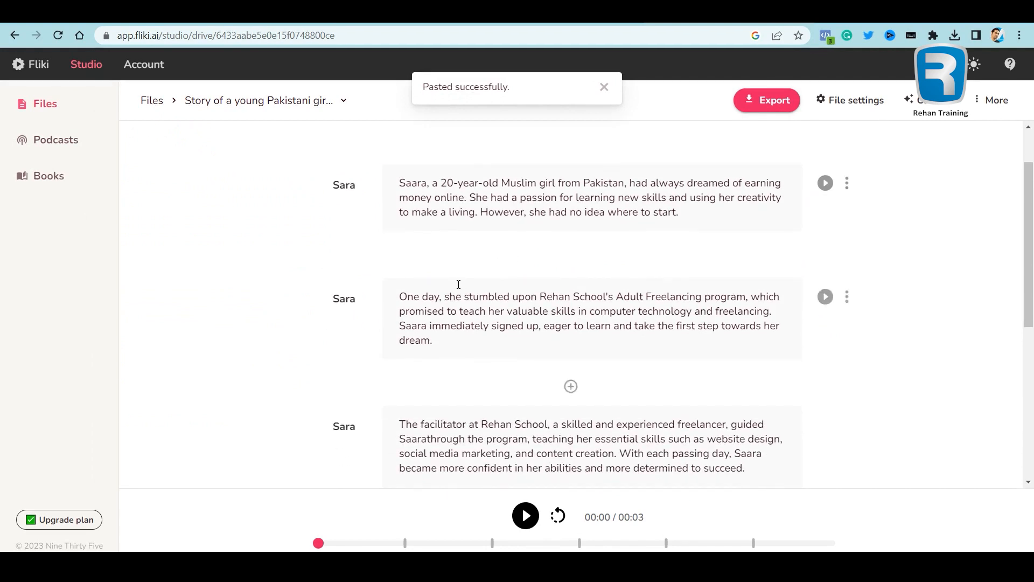
scroll(458, 284, "down", 2)
scroll(458, 285, "down", 3)
scroll(458, 286, "down", 1)
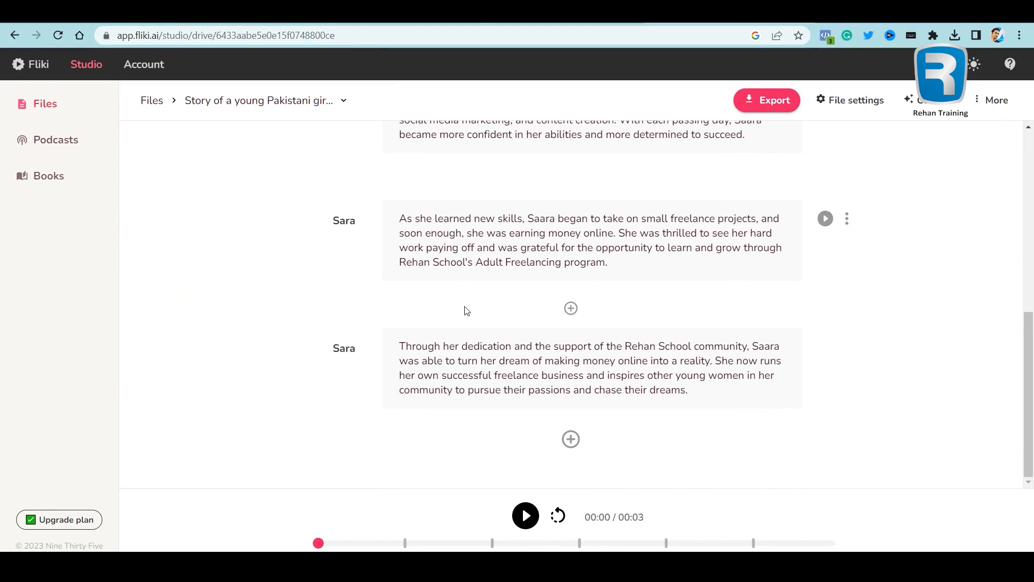
scroll(465, 305, "up", 10)
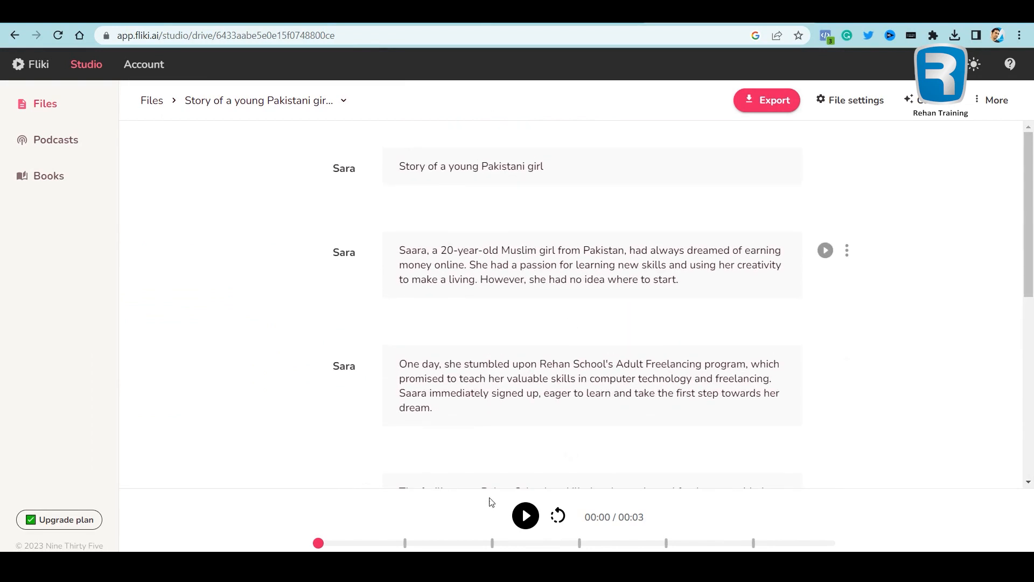
left_click(526, 515)
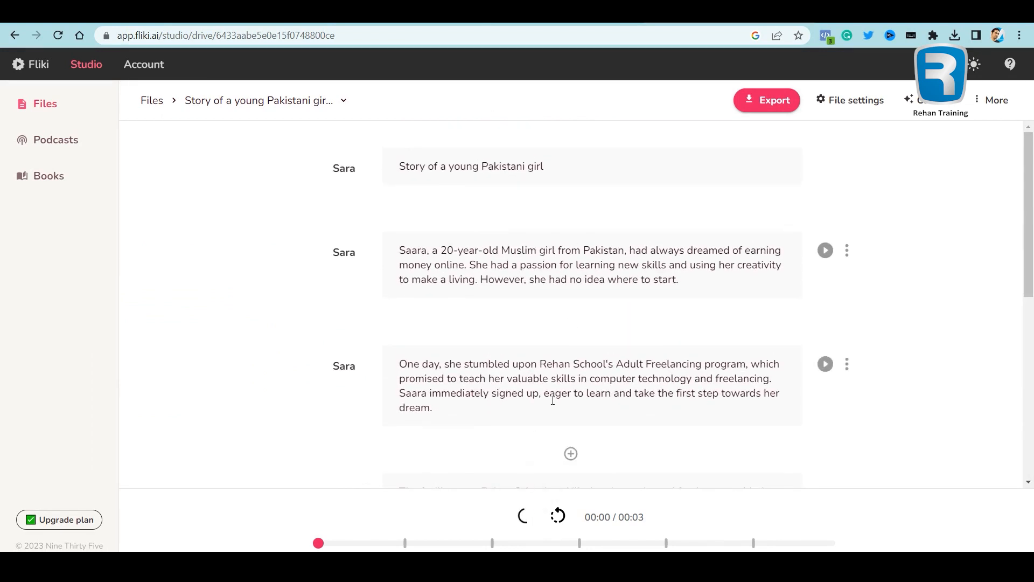
scroll(622, 372, "down", 7)
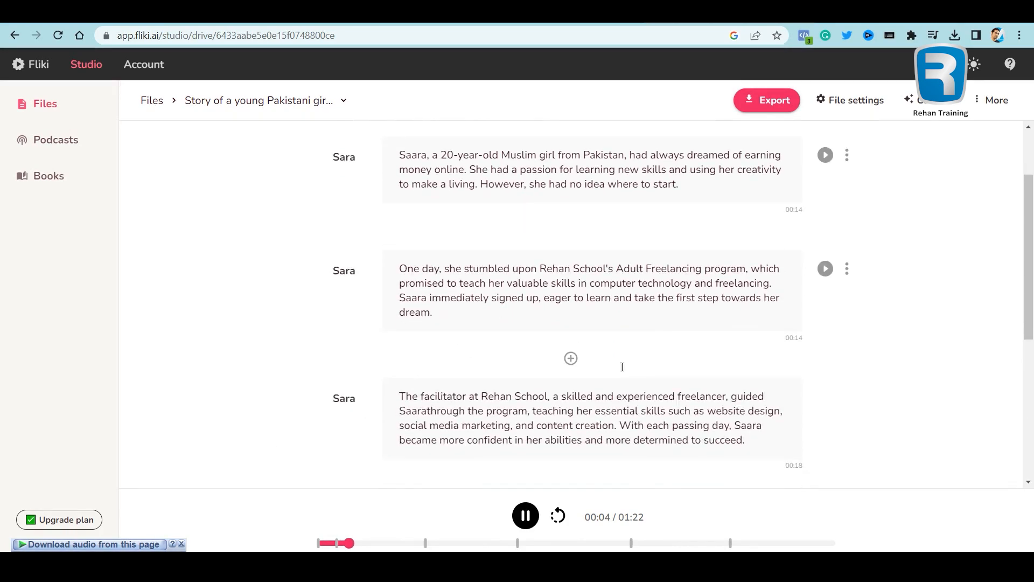
scroll(625, 356, "up", 7)
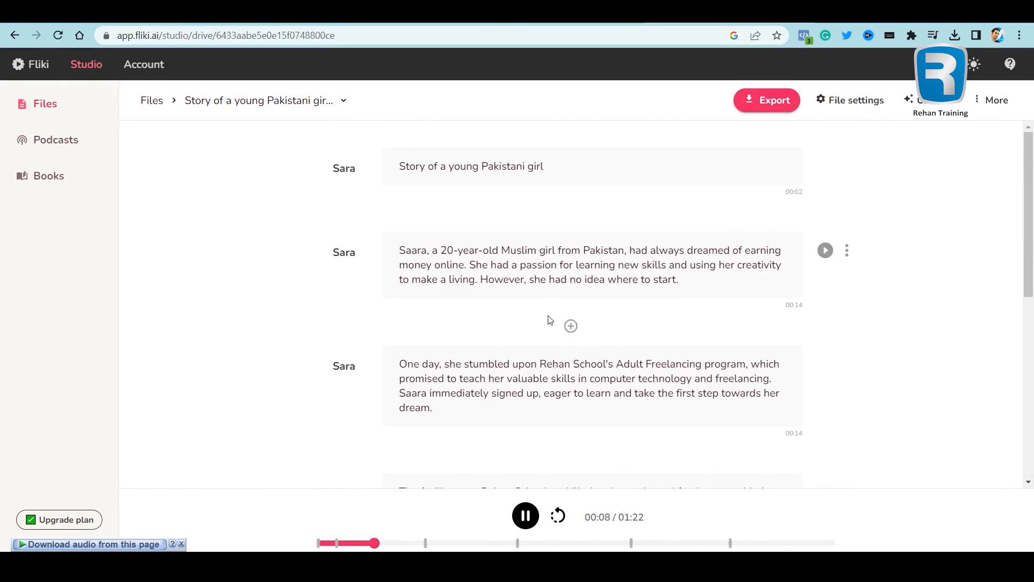
scroll(570, 323, "down", 7)
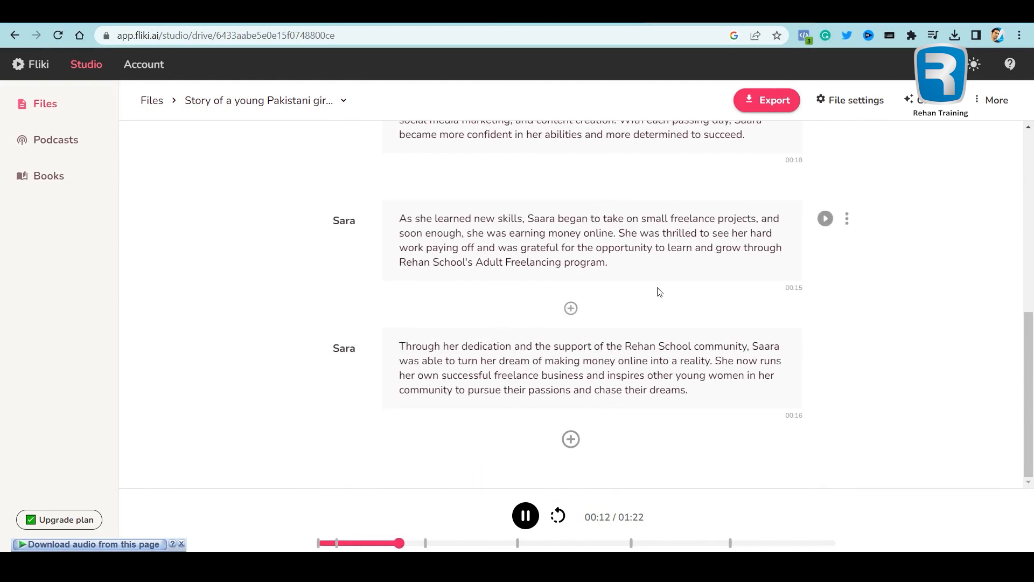
Export the audio and save story-of-a-young-pakistani-girl.mp3 in the "Story of a young girl" folder, closing the export dialog
left_click(775, 105)
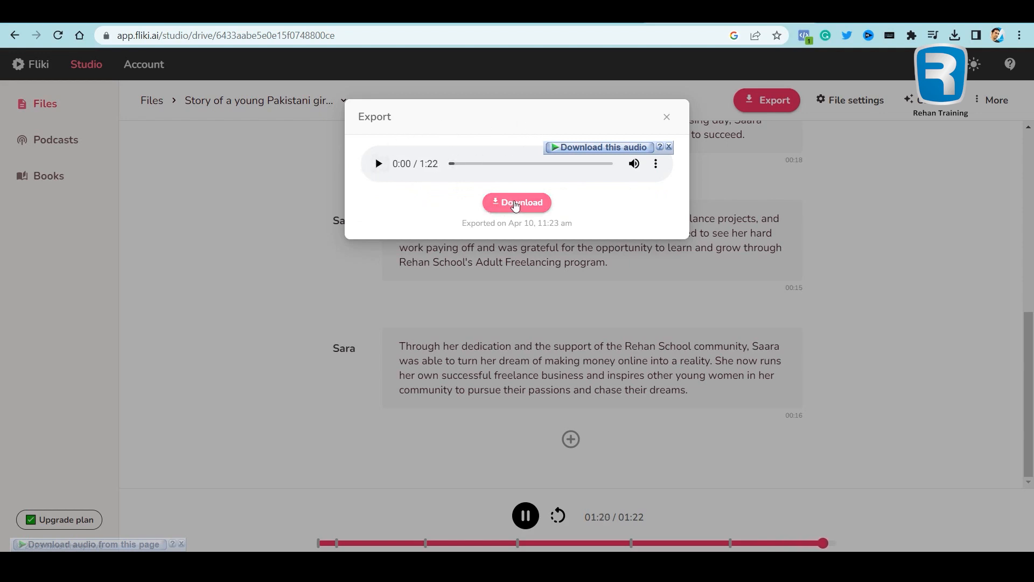
left_click(515, 204)
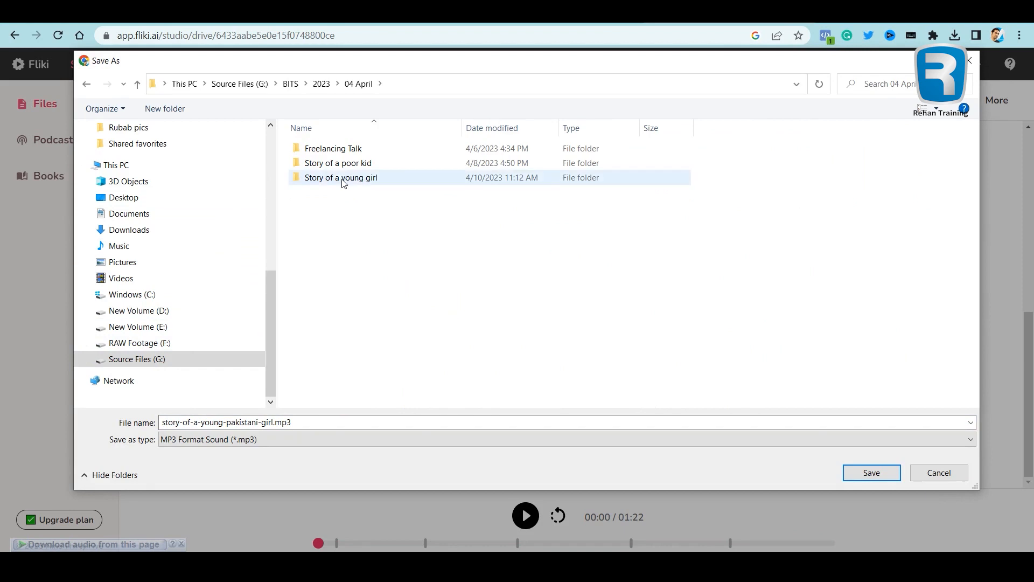
double_click(345, 178)
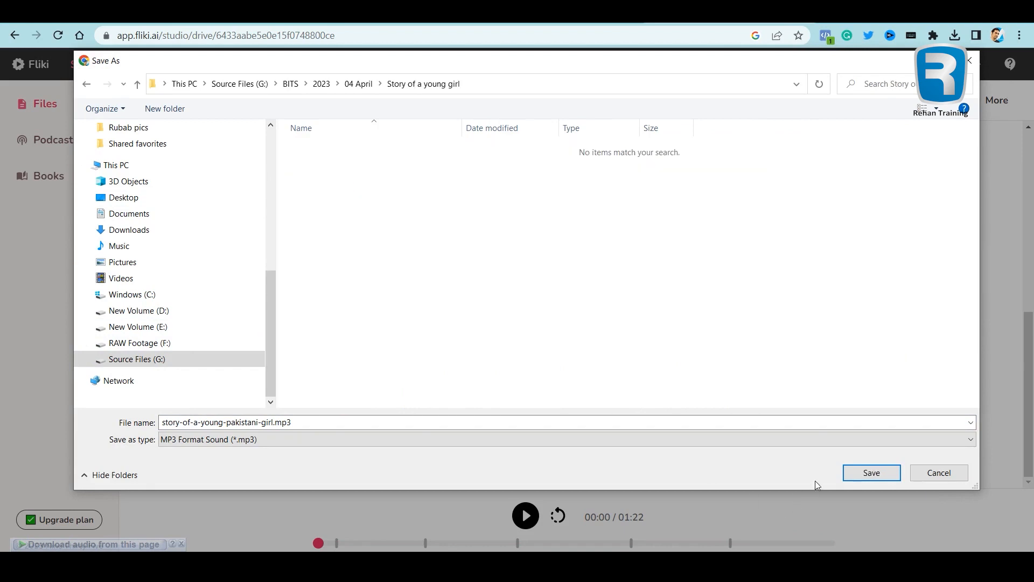
left_click(861, 472)
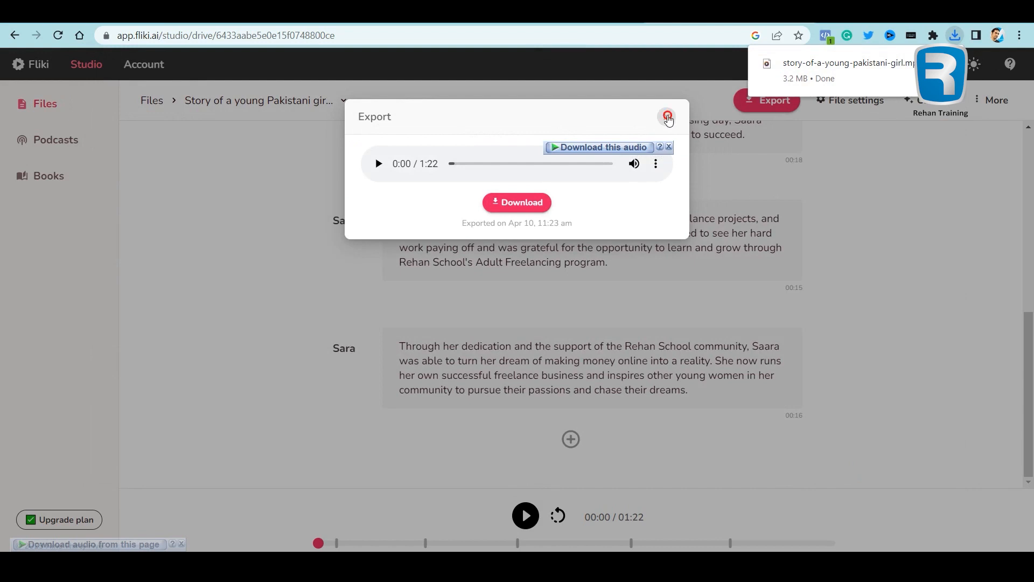
left_click(668, 118)
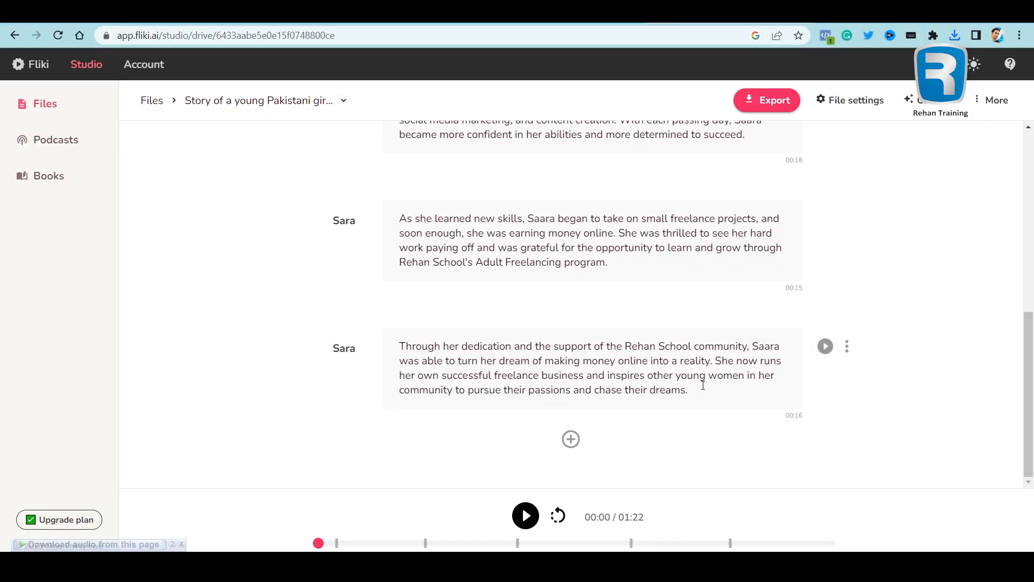
Search the web for "adobe firefly" in a new browser tab and enter the Adobe Firefly beta site
key("ctrl+t")
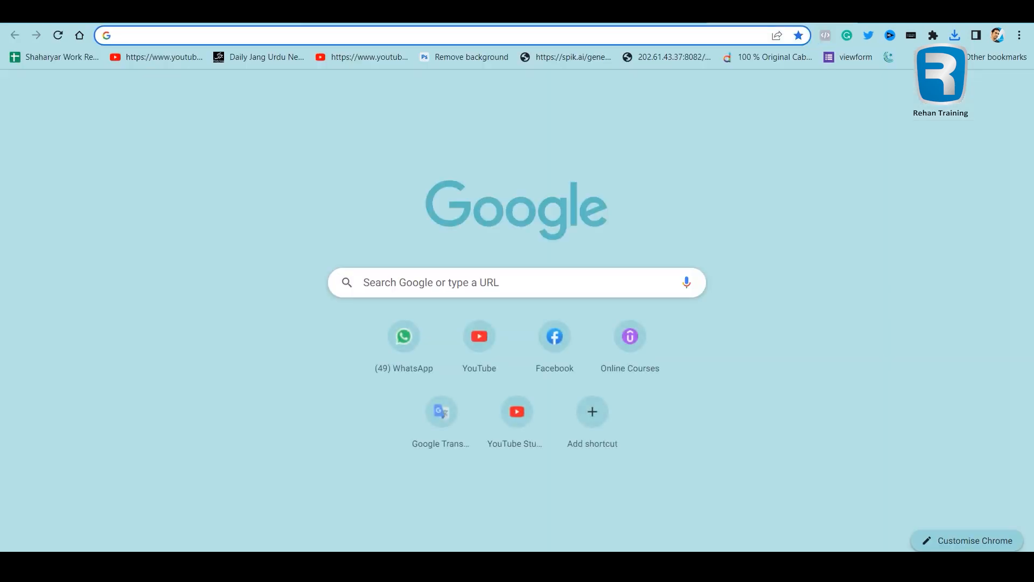
type("adobe ")
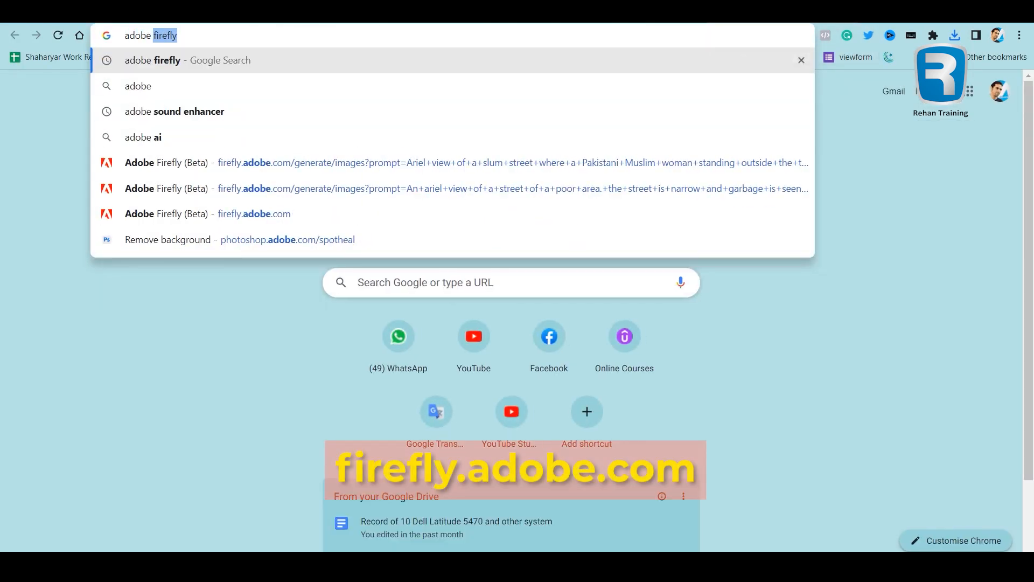
type("firefly")
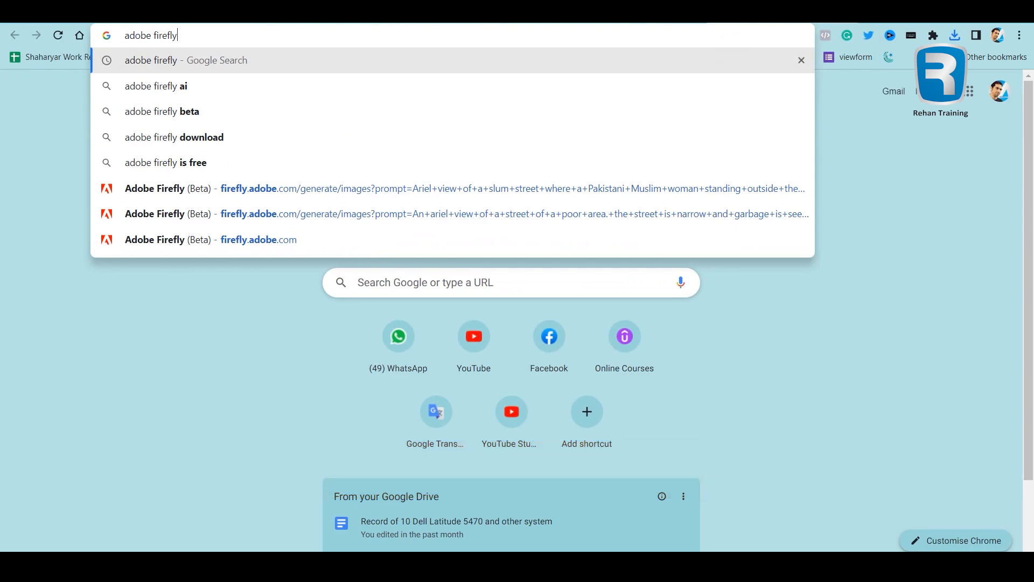
key("Return")
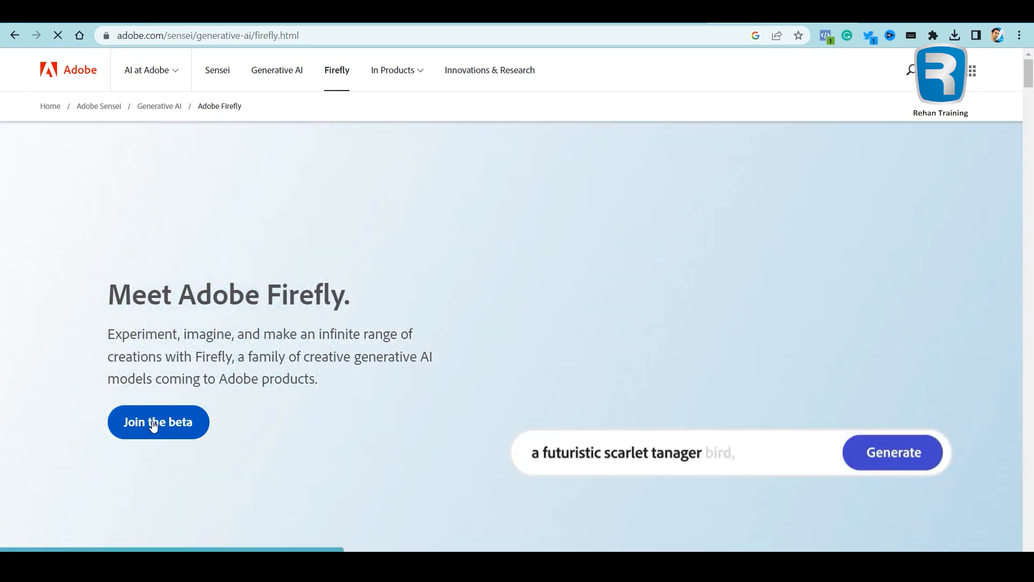
left_click(153, 426)
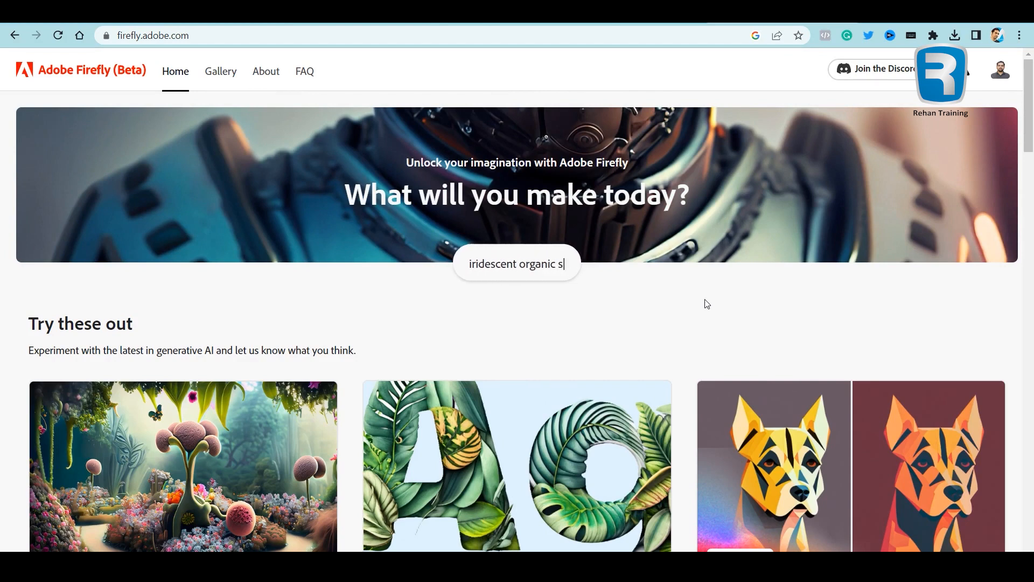
Look over the Firefly home page's features and sample galleries and open the Text to image generator
scroll(672, 294, "down", 3)
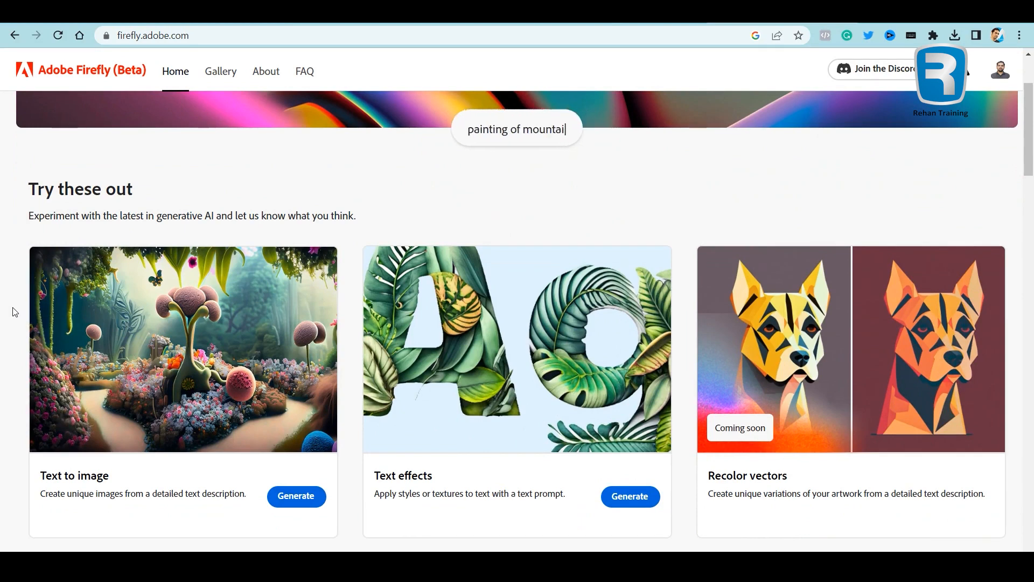
scroll(14, 312, "down", 1)
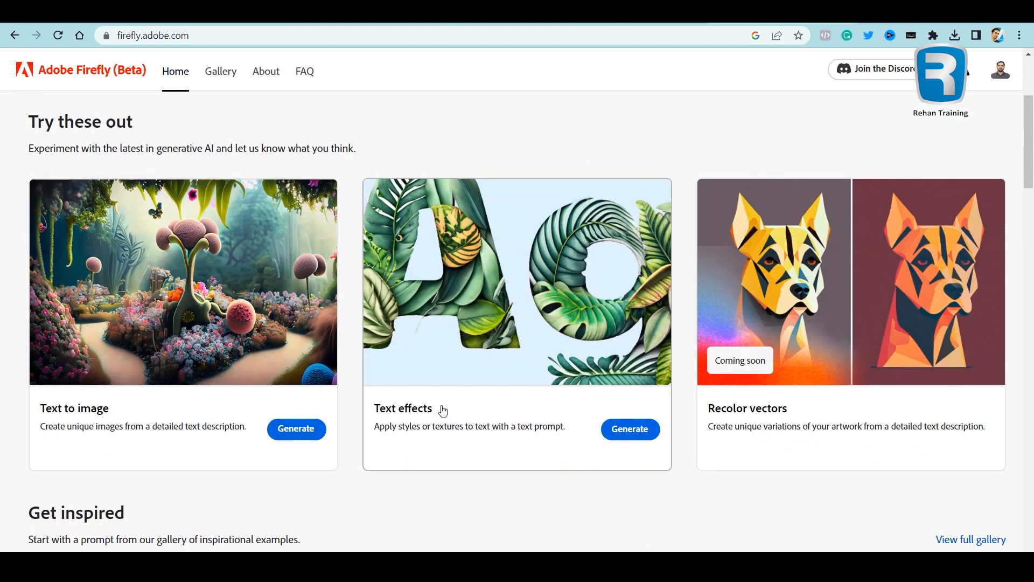
scroll(862, 371, "down", 3)
scroll(864, 372, "down", 3)
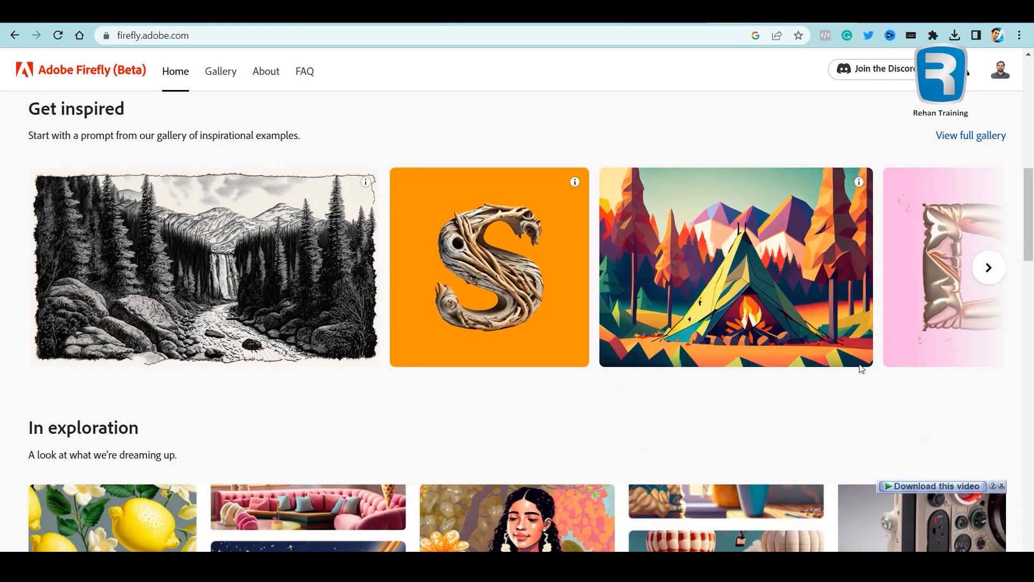
scroll(862, 369, "down", 3)
scroll(859, 364, "down", 4)
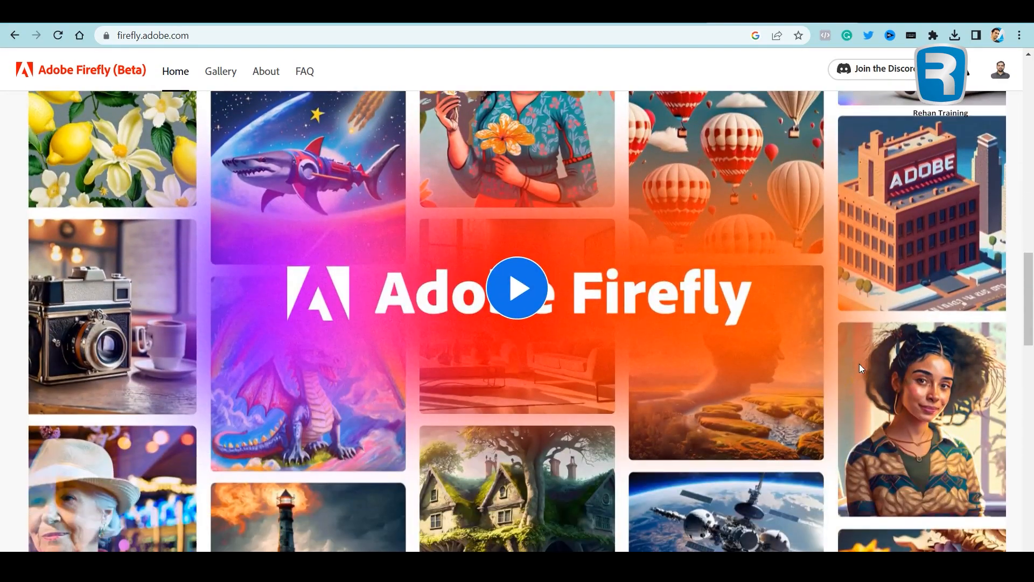
scroll(858, 363, "up", 12)
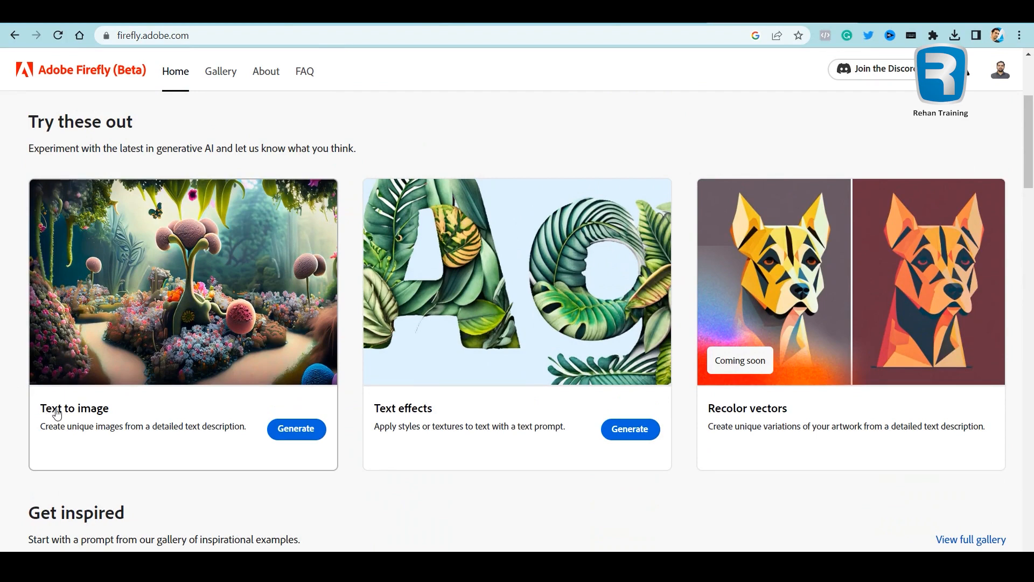
left_click(298, 429)
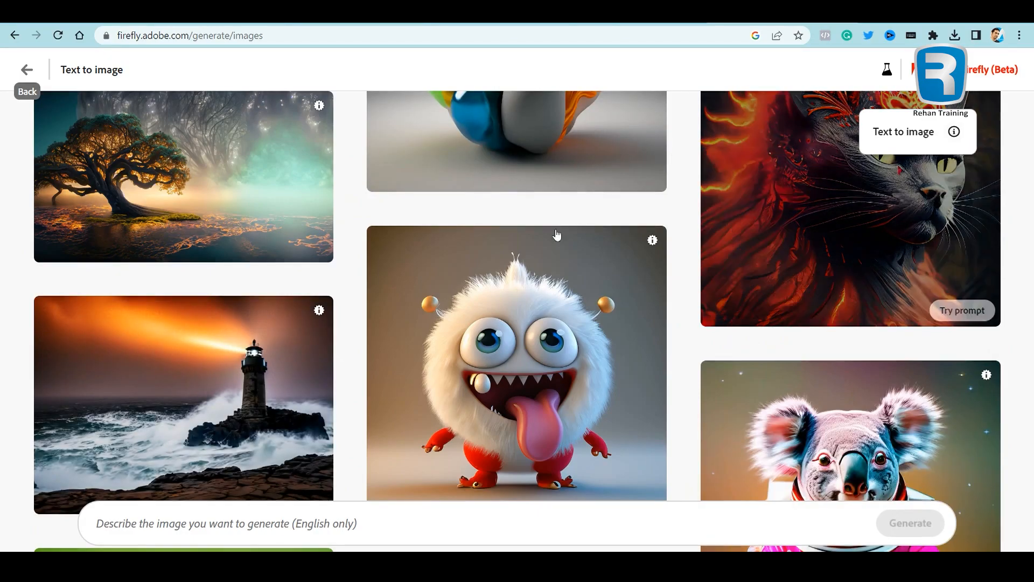
Browse the Text to image gallery and examine the sample images with their prompts
scroll(360, 338, "up", 20)
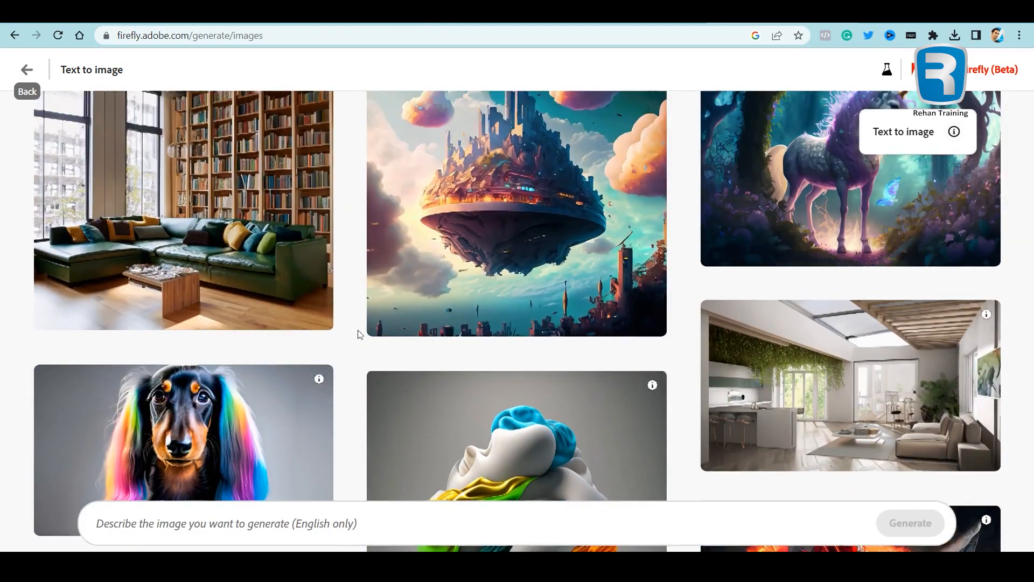
scroll(360, 334, "up", 20)
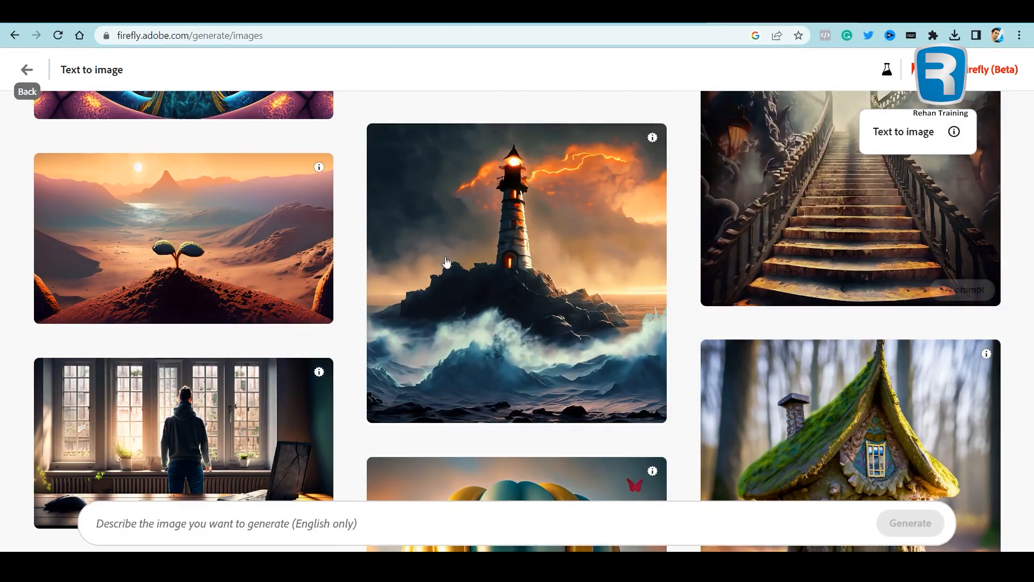
scroll(502, 271, "up", 20)
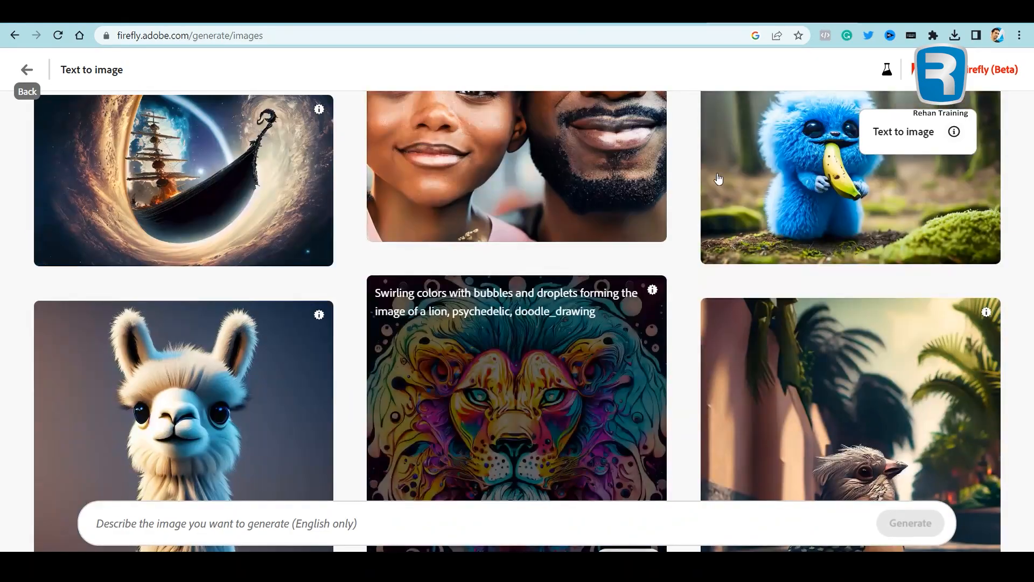
scroll(758, 354, "up", 15)
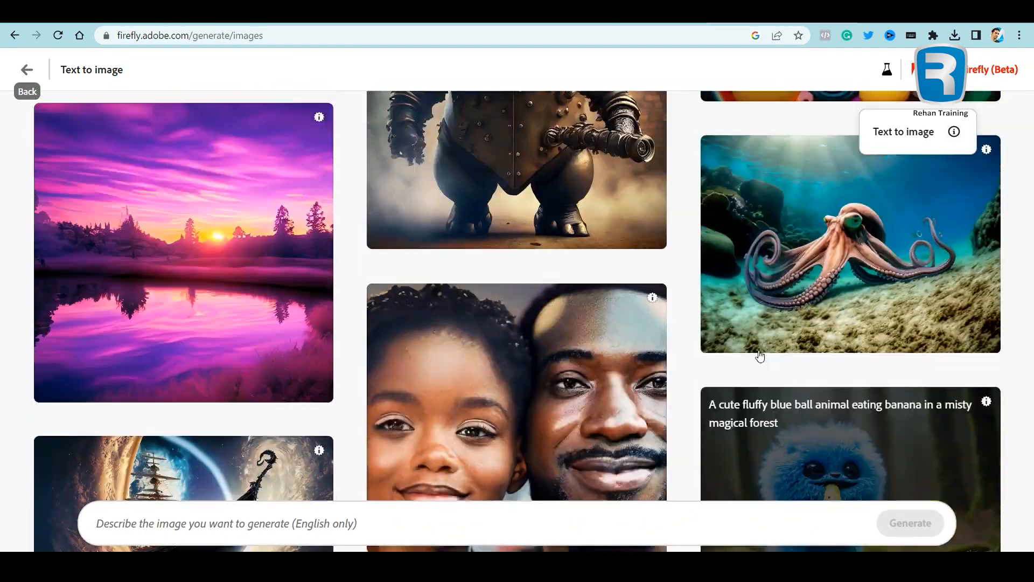
scroll(760, 356, "up", 4)
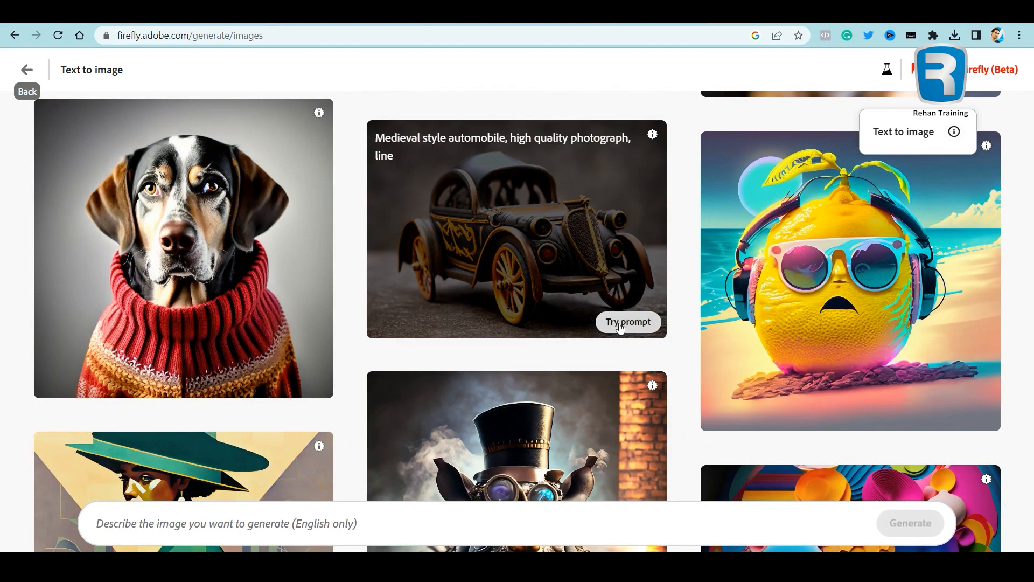
scroll(850, 296, "up", 2)
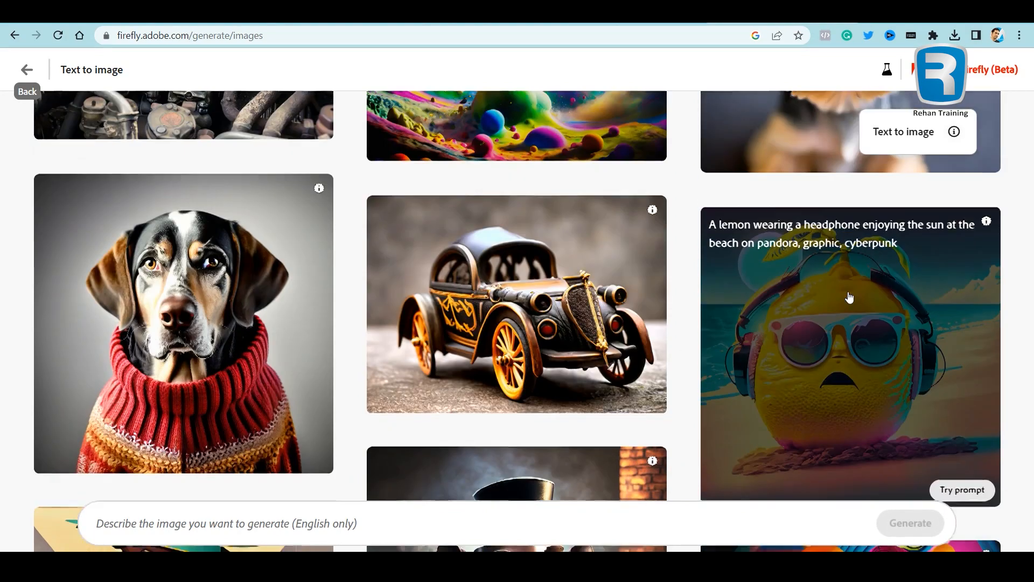
scroll(850, 297, "down", 1)
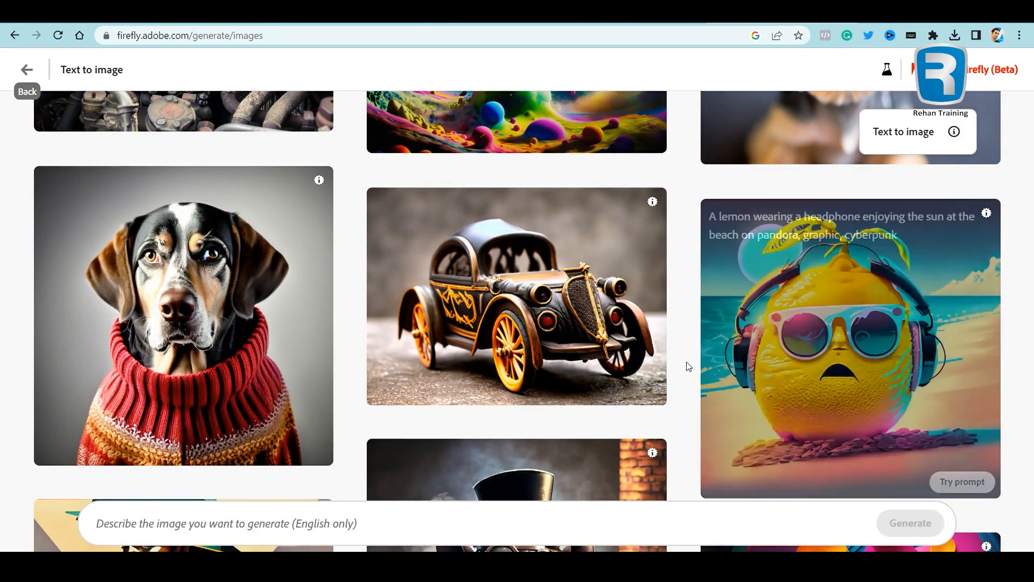
mouse_move(798, 293)
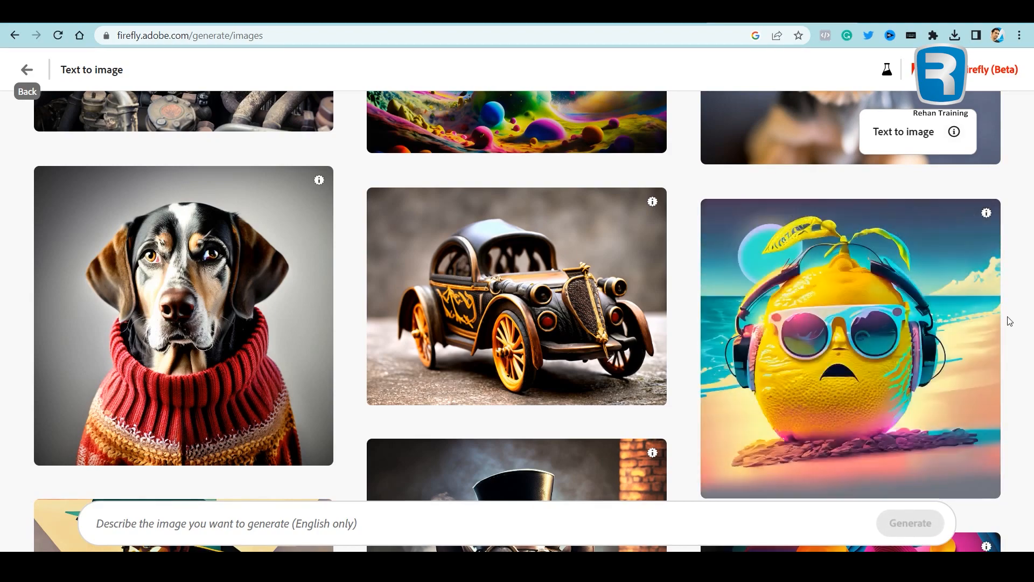
Look over more sample images and prompts towards the start of the gallery and activate the image description field
scroll(465, 318, "up", 10)
scroll(463, 334, "up", 15)
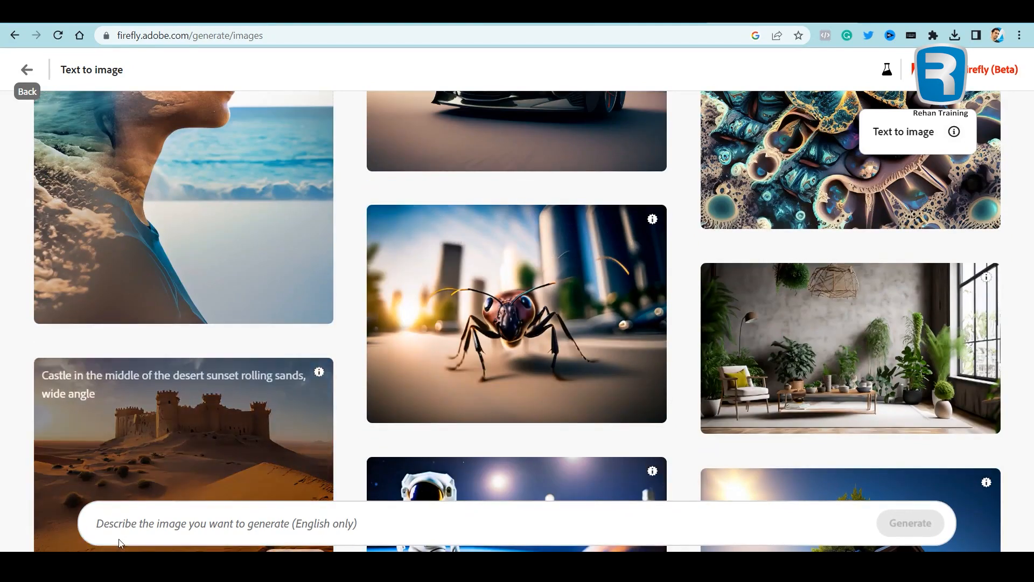
left_click(108, 523)
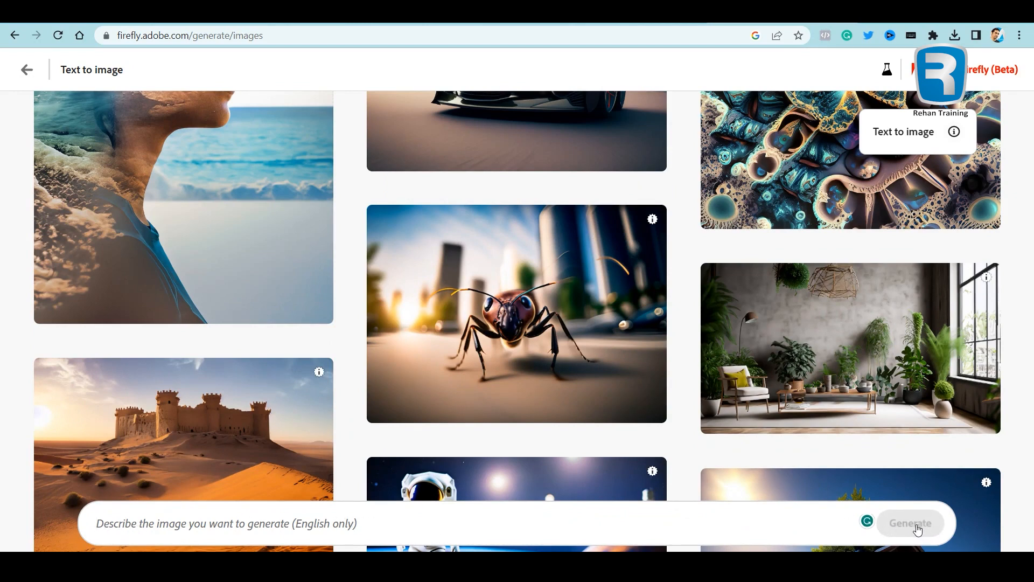
mouse_move(464, 330)
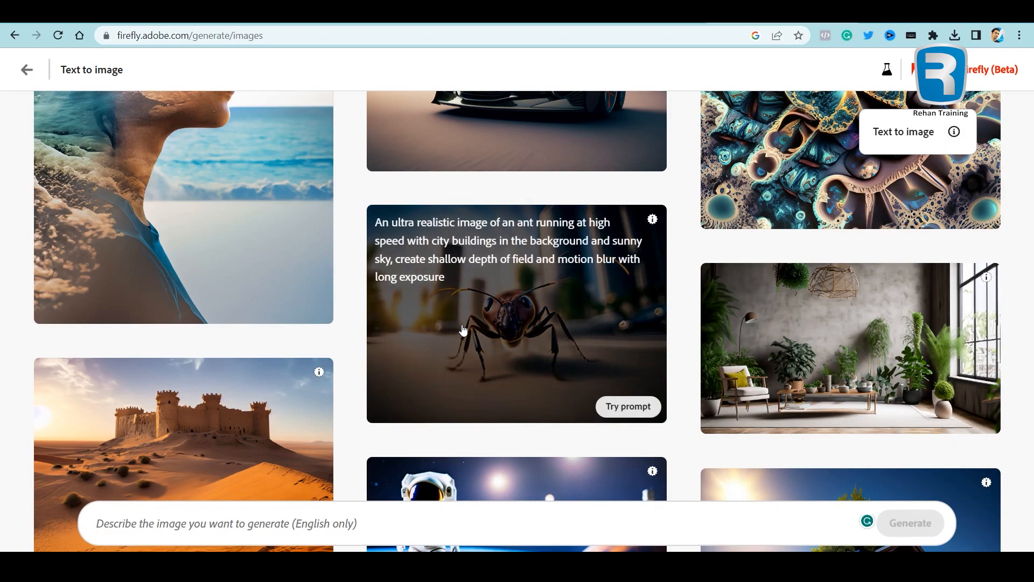
scroll(463, 330, "up", 15)
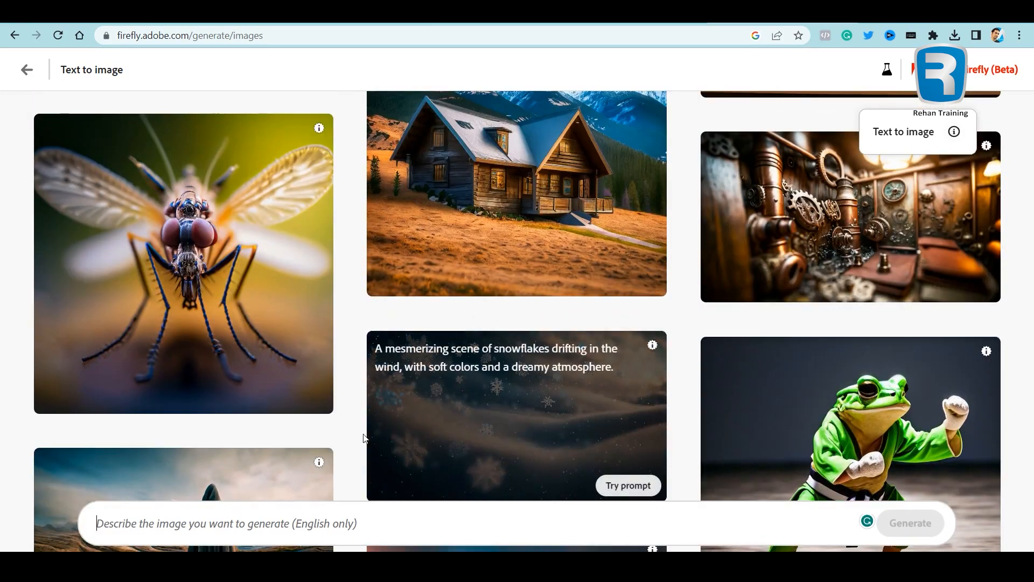
left_click(116, 521)
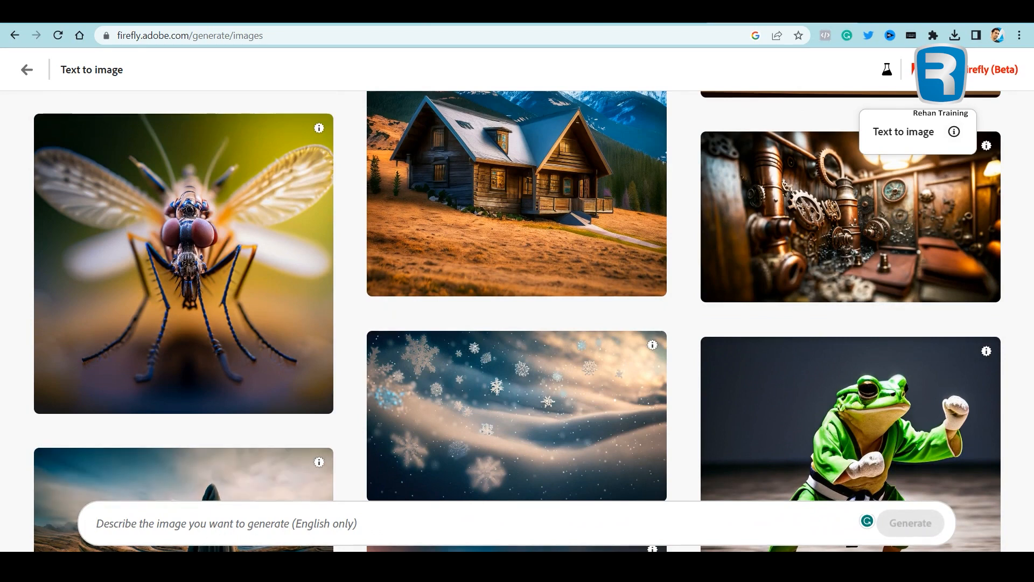
Switch to script.txt in Notepad and examine the story's opening sentence as the basis for the first image
left_click(227, 512)
left_click(306, 255)
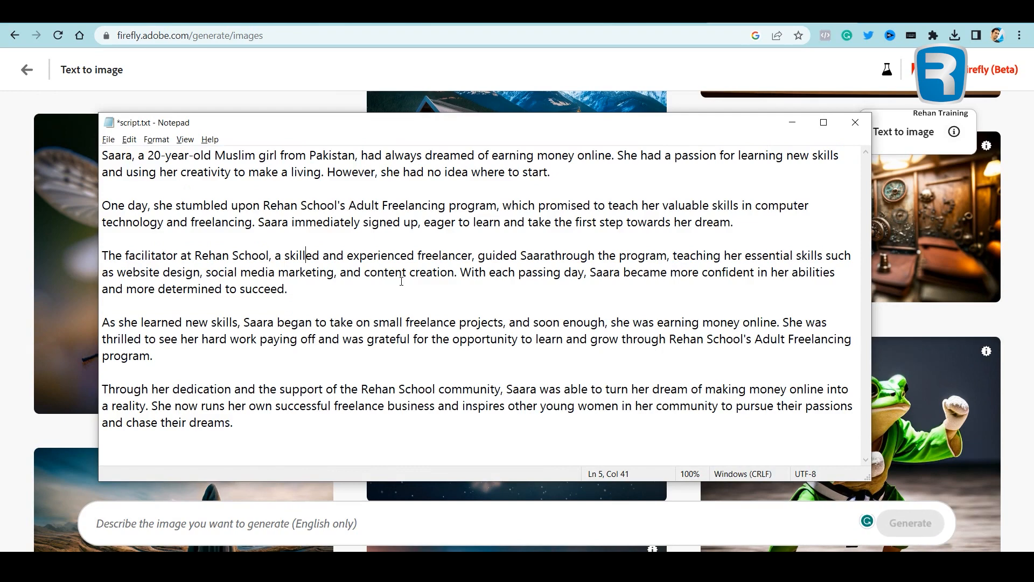
left_click(294, 518)
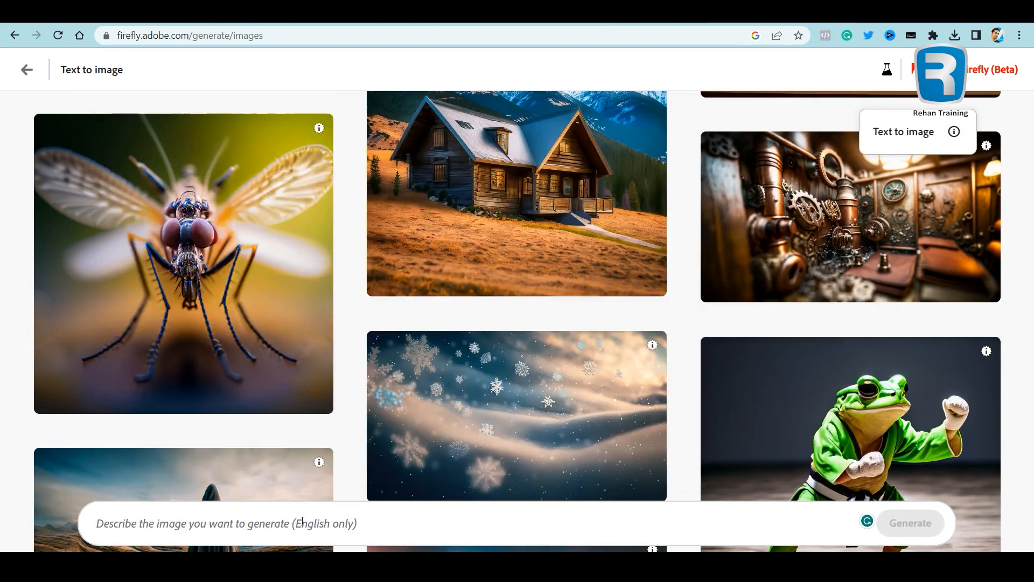
key("alt+Tab")
left_click(160, 172)
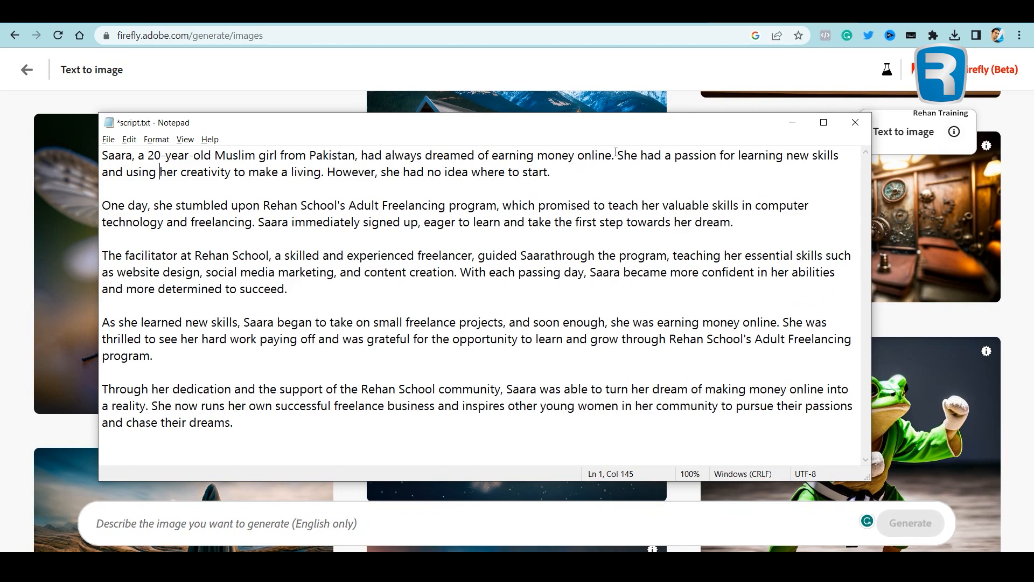
left_click_drag(617, 155, 87, 153)
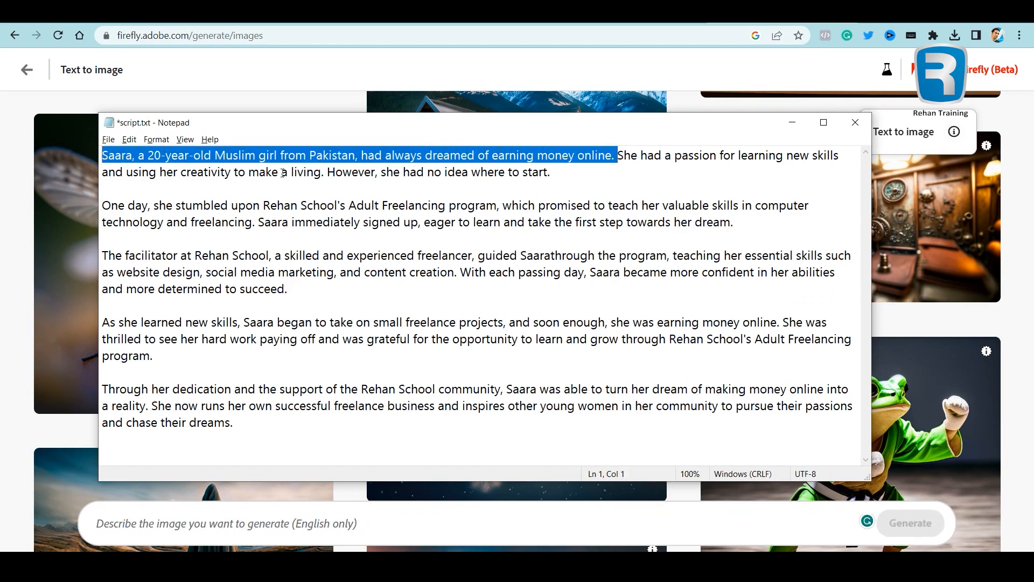
left_click(300, 185)
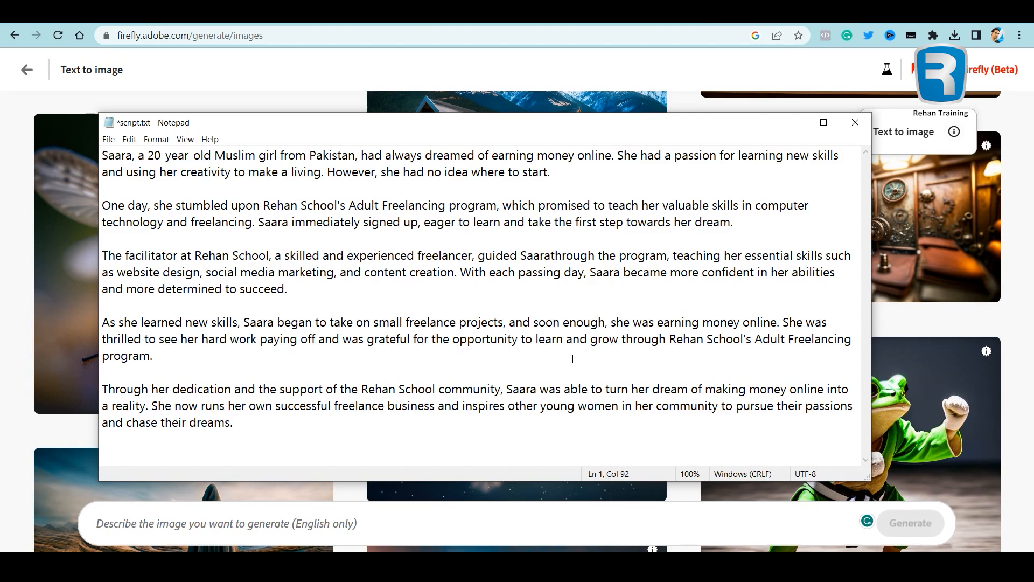
Return to Firefly and begin the image description with "A 20 year old Pakistani Muslim girl sitting on her bed,"
key("alt+Tab")
left_click(192, 527)
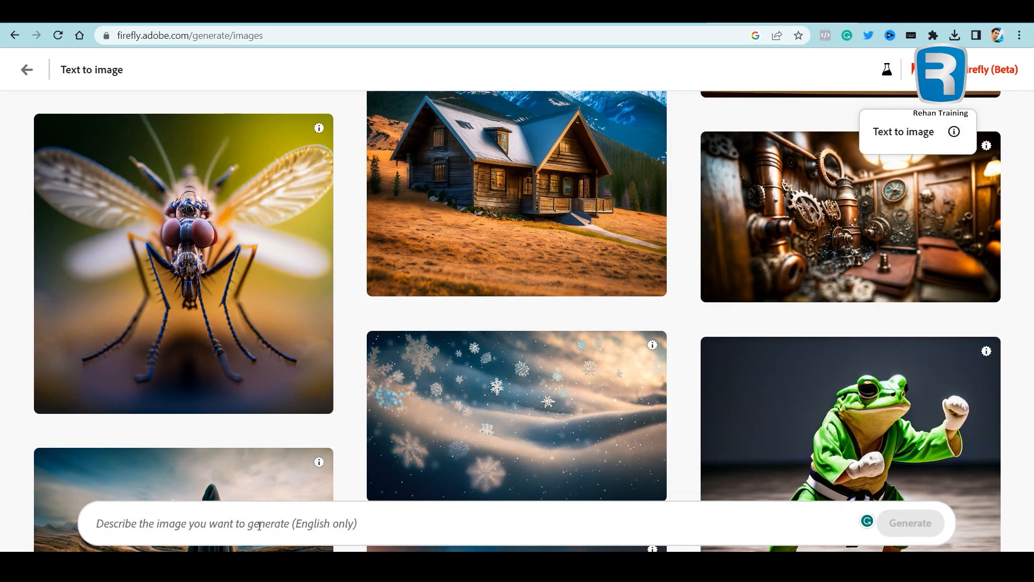
type("A 2")
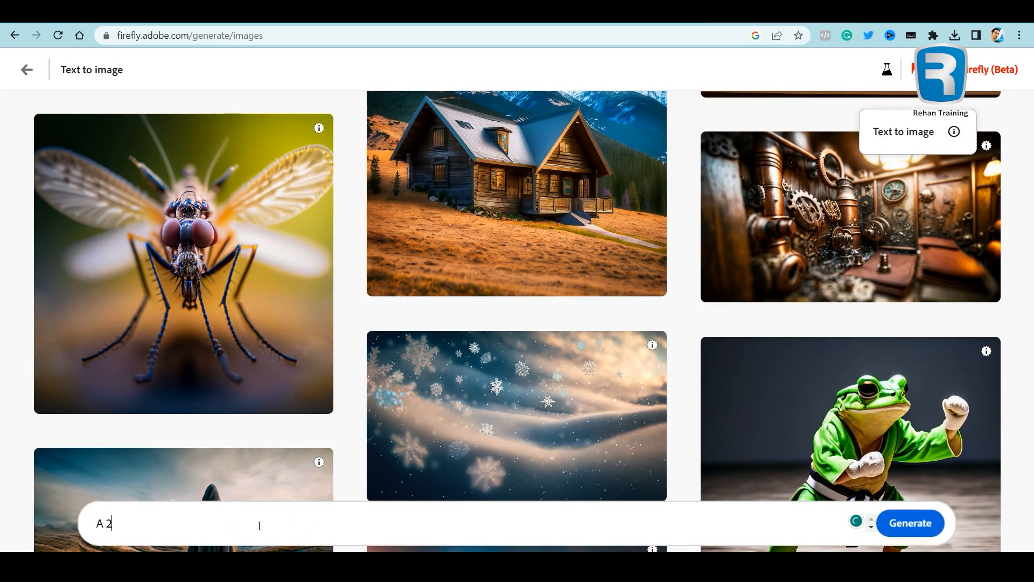
type("0 year old Pakistani Muslim f")
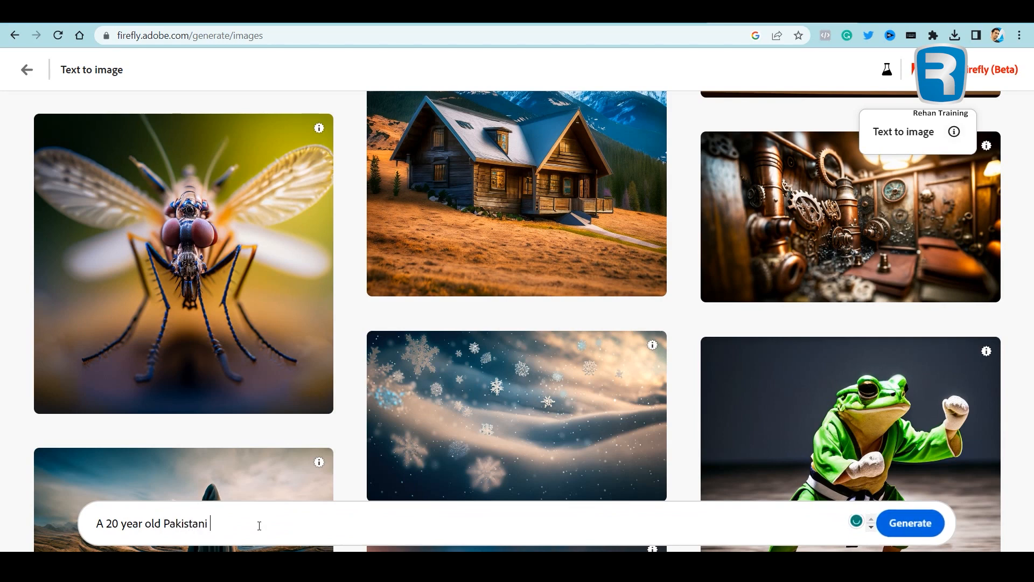
key("BackSpace")
type("girl s")
type("iott")
key("BackSpace")
key("BackSpace")
key("BackSpace")
type("t")
key("BackSpace")
type("tting on her bed, thinkgin")
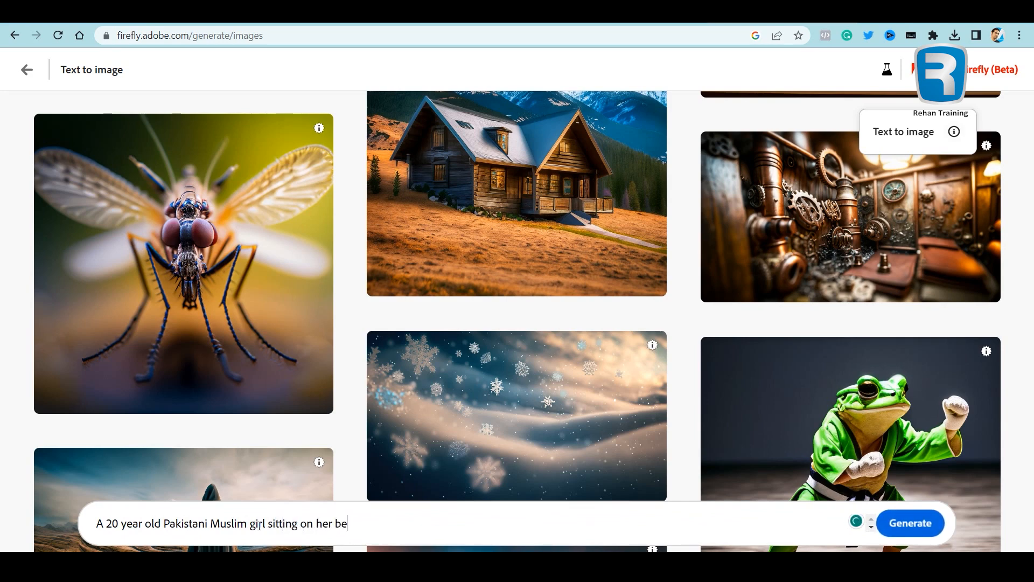
Continue the description with "thinking about something. The room is small, and window is open and moon light is coming through it."
key("BackSpace")
key("BackSpace")
key("BackSpace")
type("ing about")
type(" on")
key("BackSpace")
key("BackSpace")
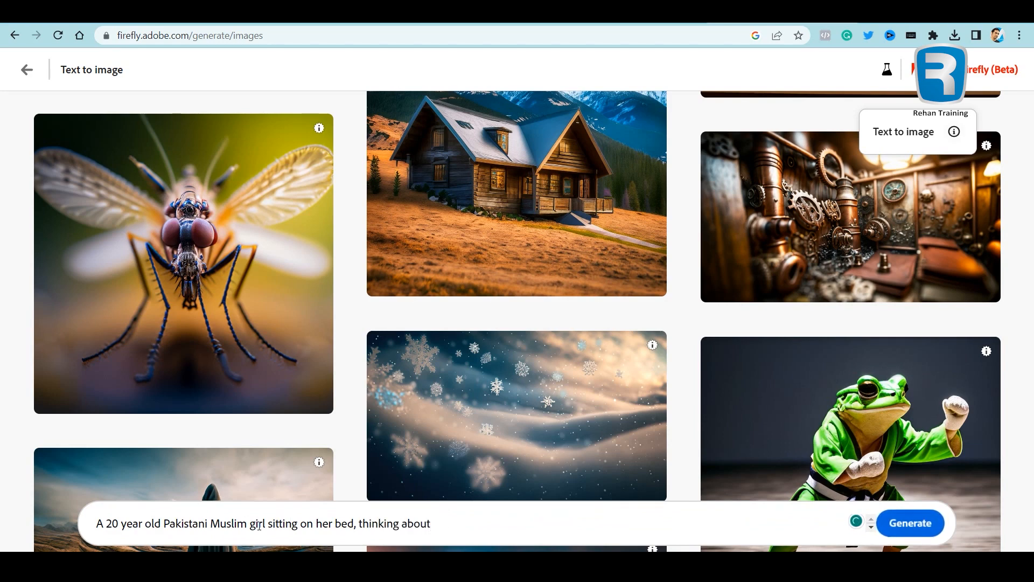
type("something. The")
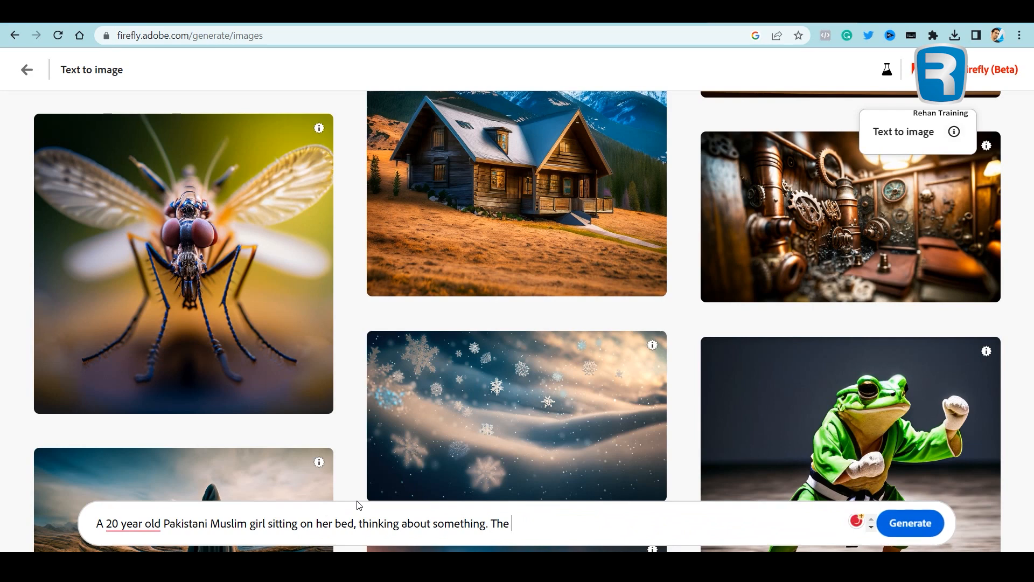
type(" room is small, and w")
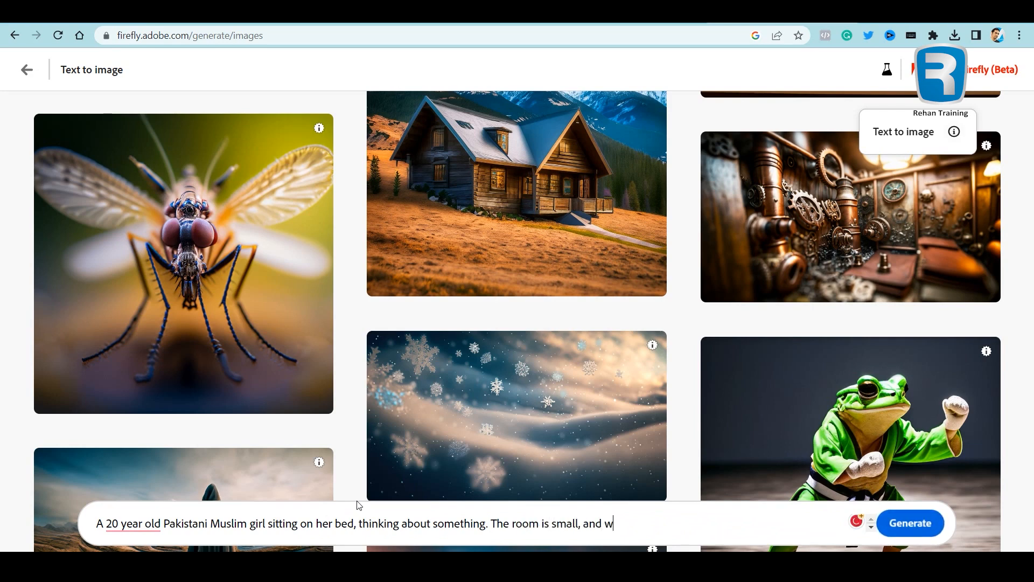
type("indow is open")
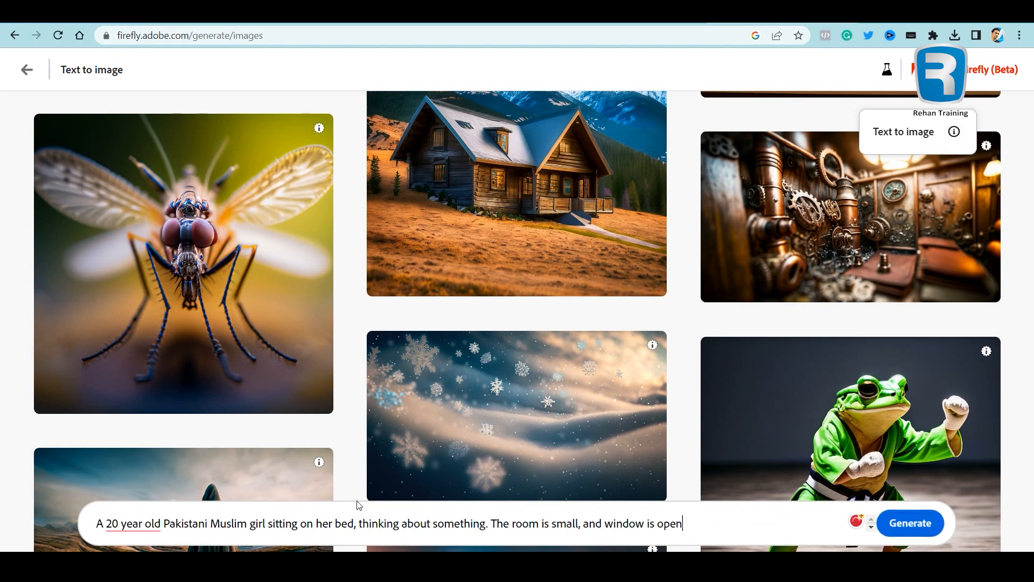
type(" and moon light is coming through it")
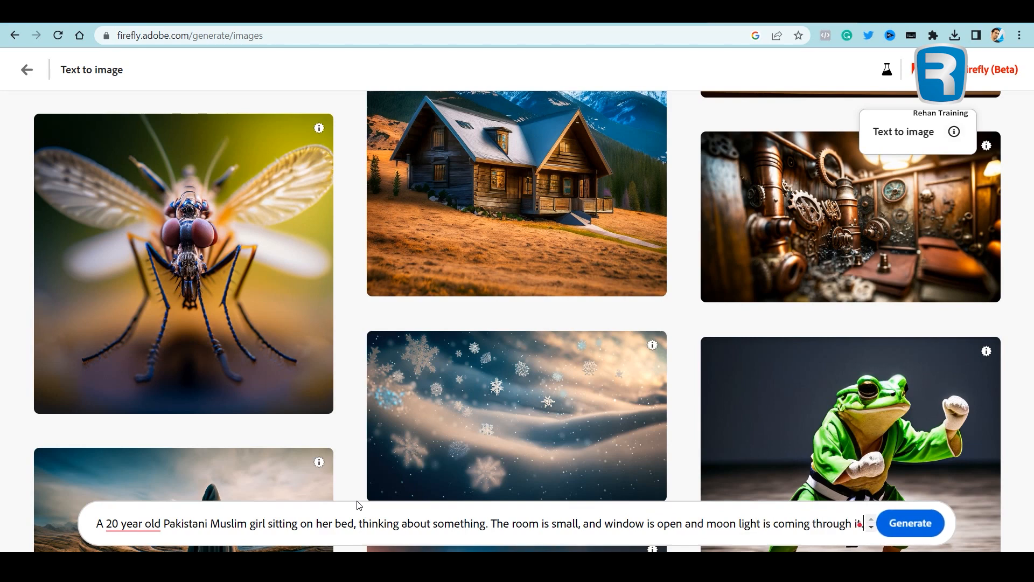
Correct the description to "20-year-old", "the window" and "moonlight", remove "and" before "the window", and generate the images
mouse_move(623, 523)
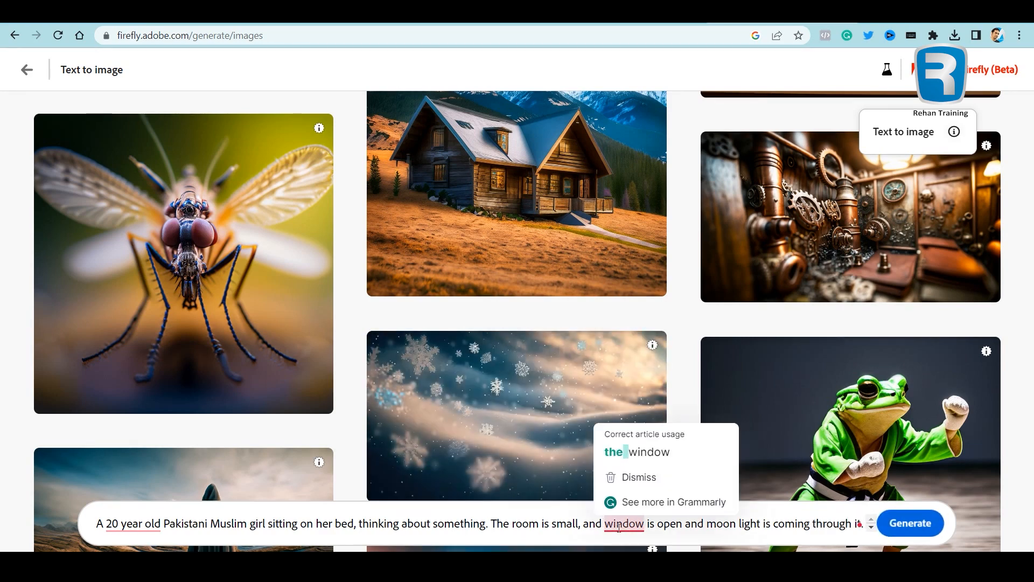
left_click(639, 453)
left_click(749, 438)
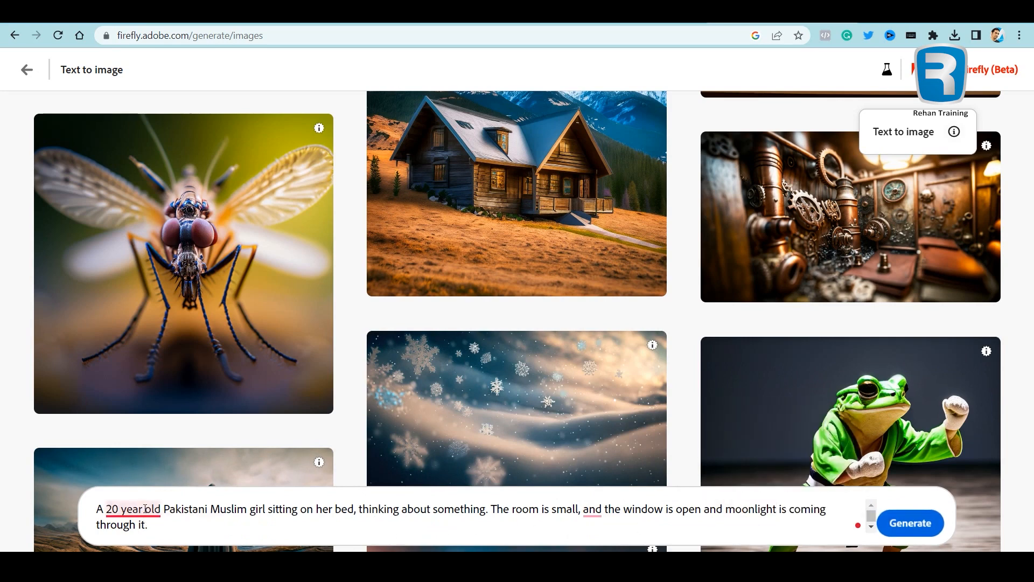
mouse_move(147, 508)
left_click(148, 437)
left_click(176, 527)
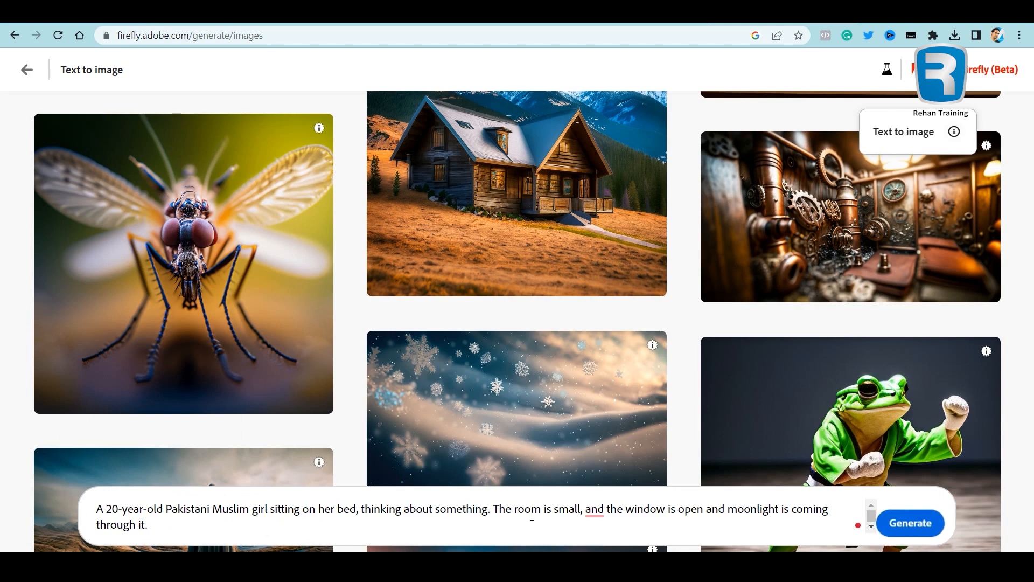
mouse_move(595, 512)
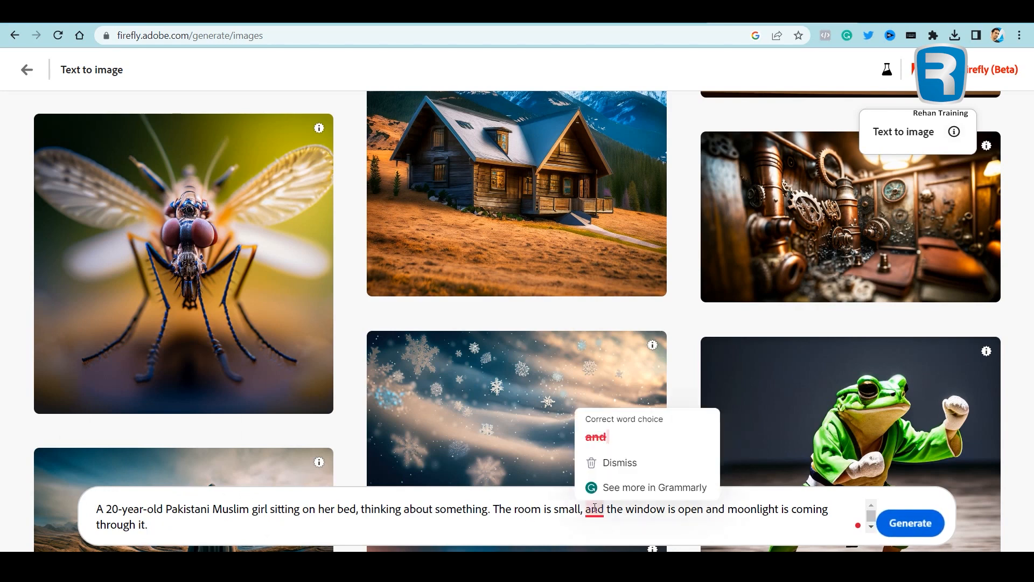
left_click(612, 437)
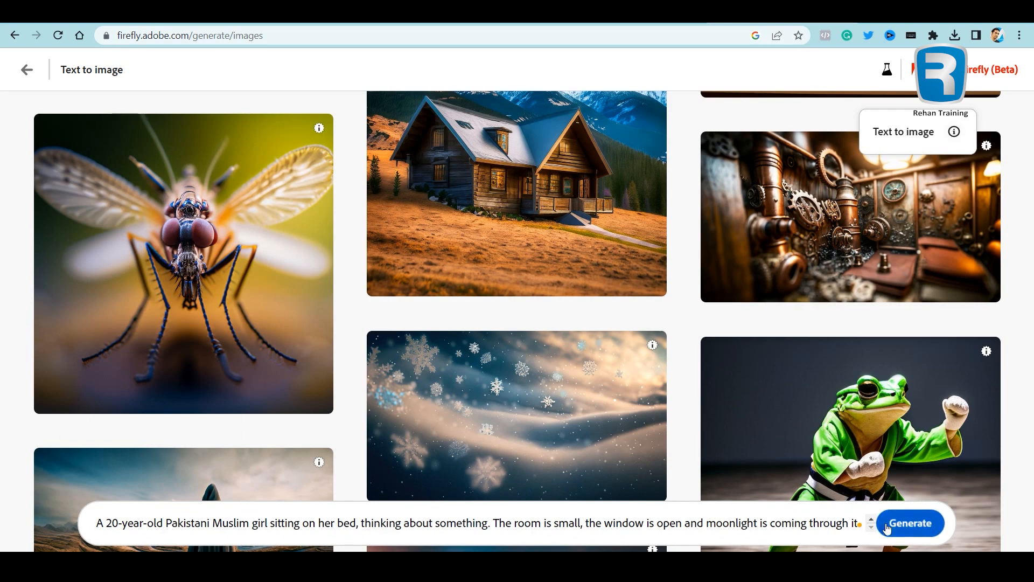
left_click(927, 527)
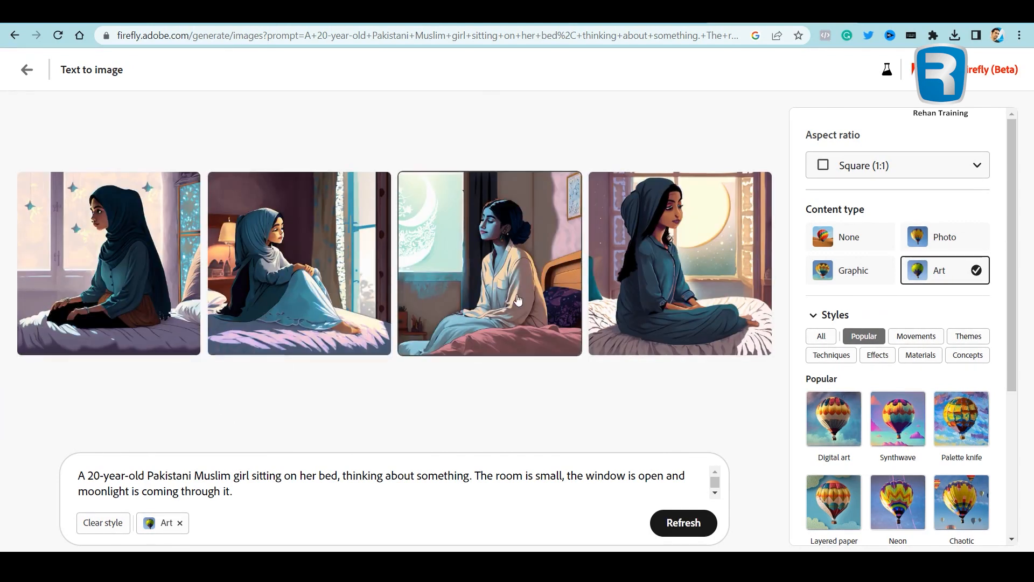
Examine the four generated square images of the girl one by one at enlarged size and close the preview
left_click(97, 271)
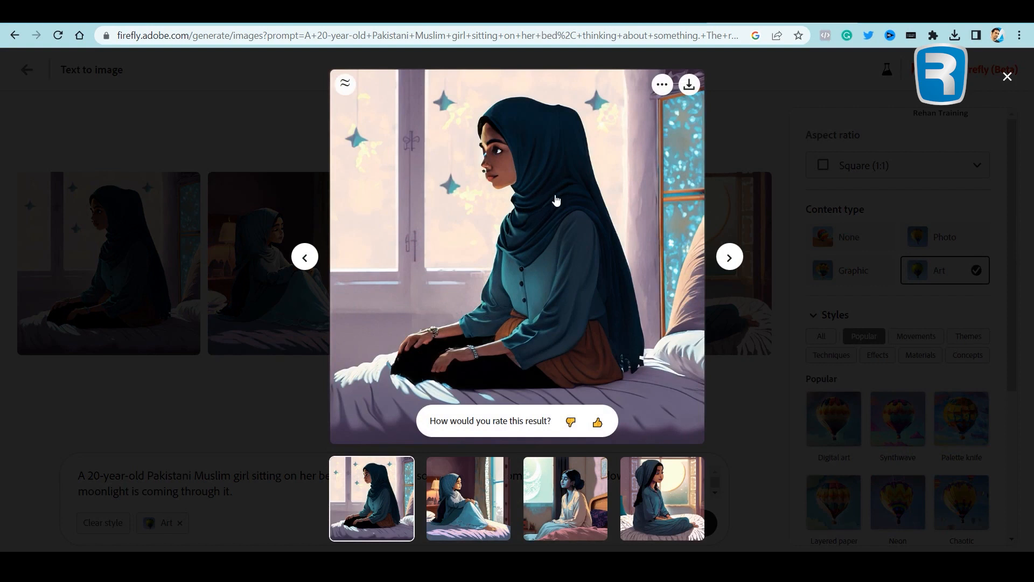
left_click(465, 488)
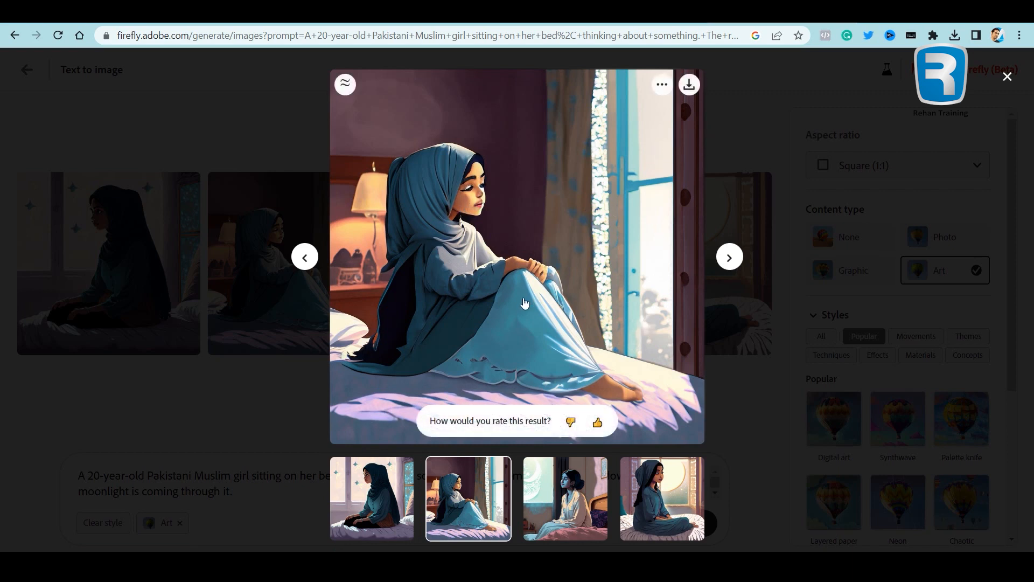
left_click(562, 490)
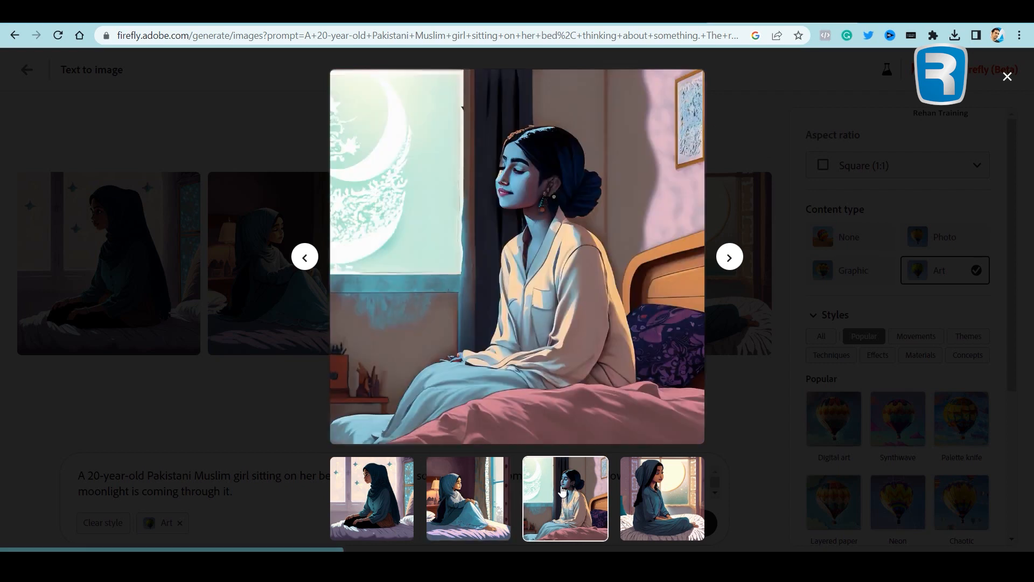
left_click(651, 498)
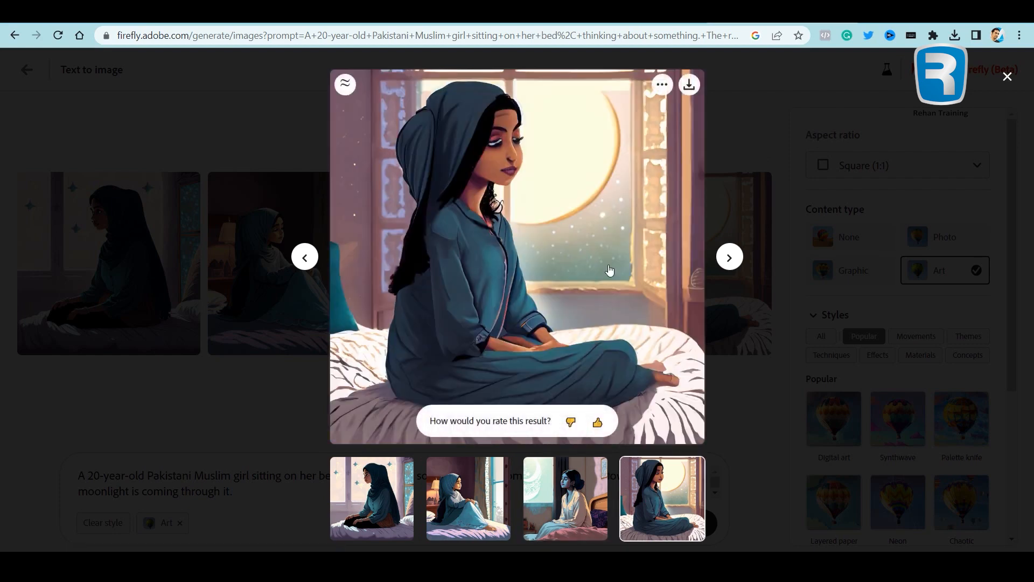
left_click(494, 510)
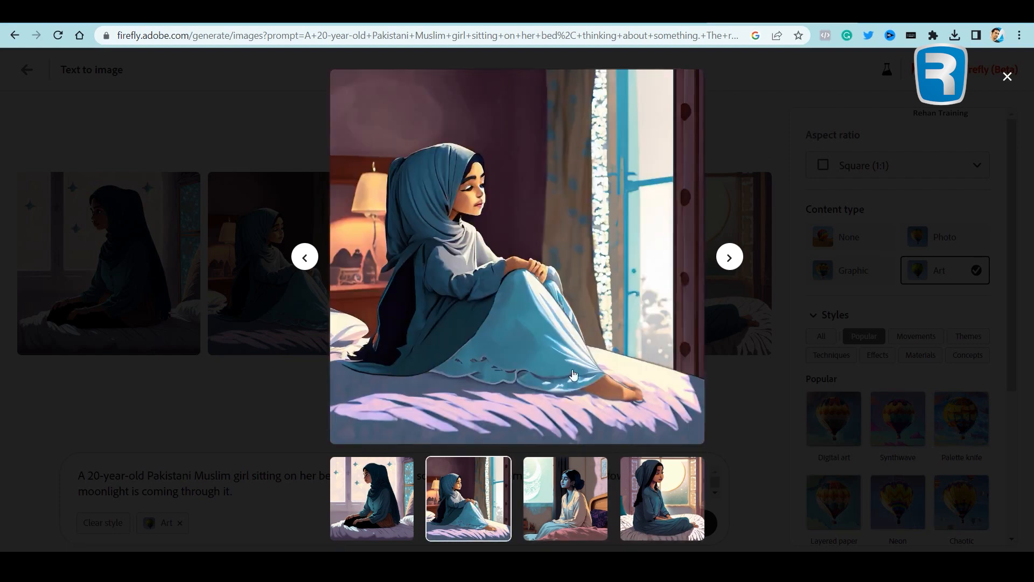
left_click(805, 196)
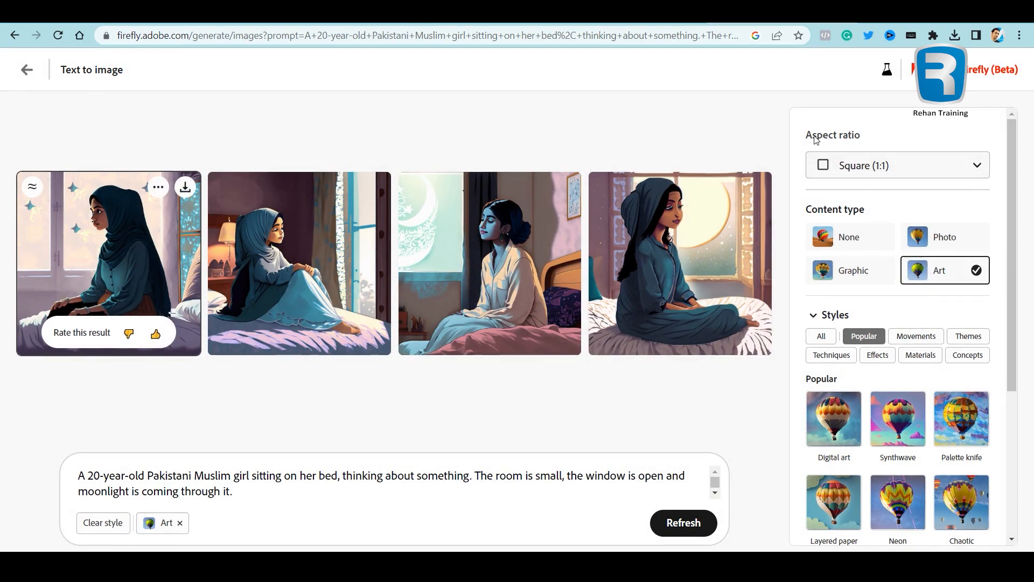
Change the aspect ratio to Widescreen (16:9), examine the four new images of the girl at enlarged size, and close the preview
left_click(940, 170)
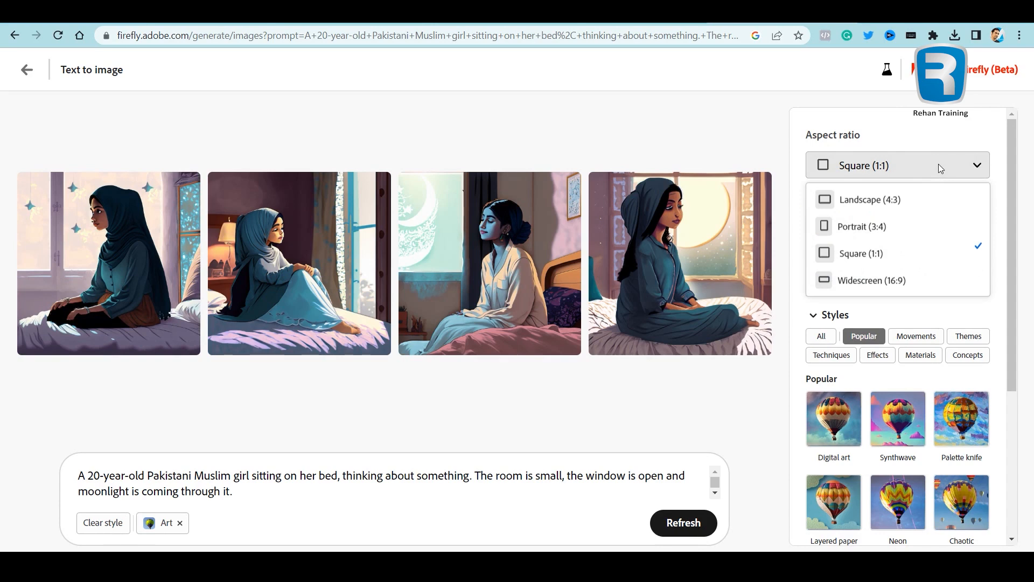
left_click(871, 281)
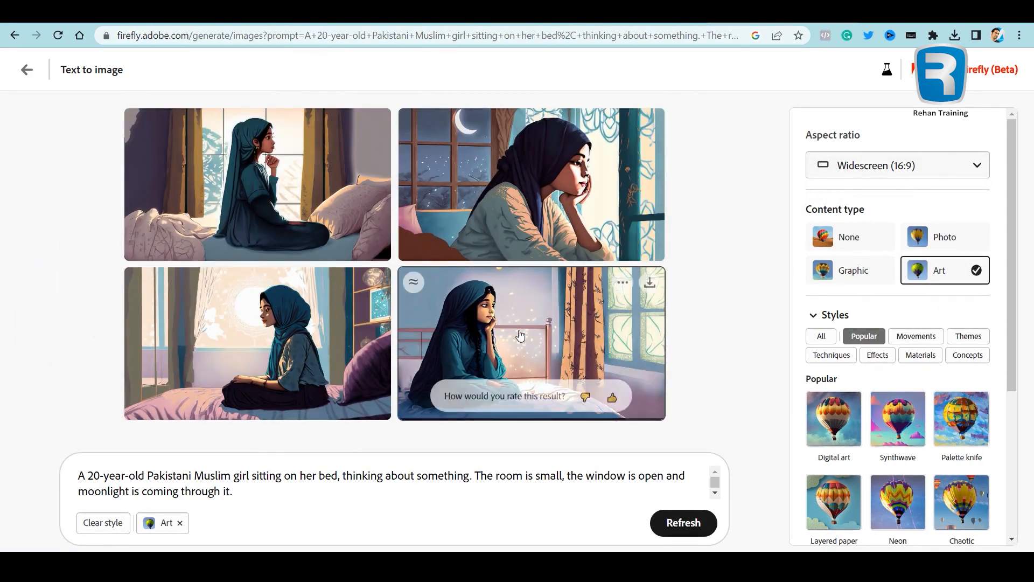
left_click(519, 330)
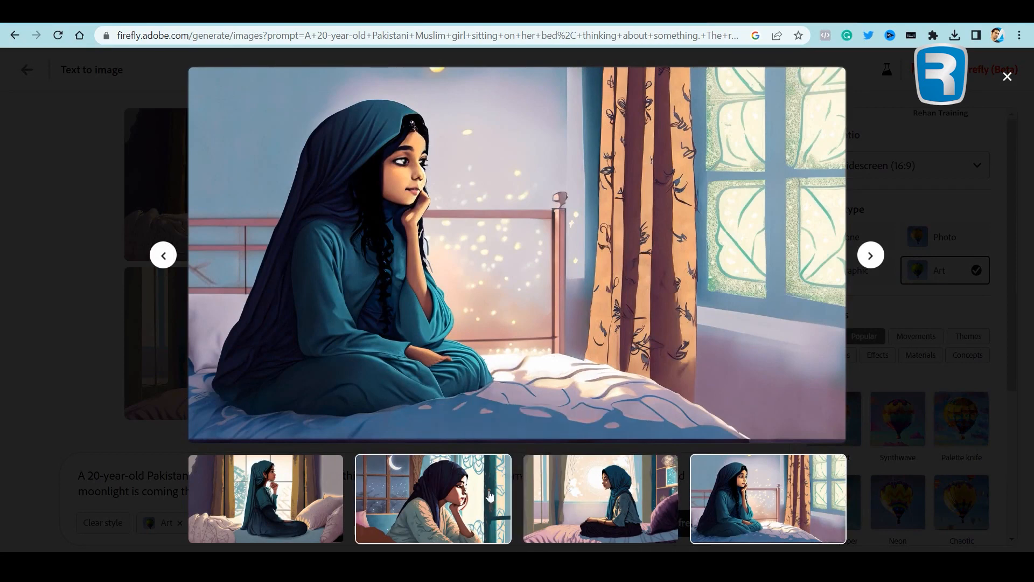
left_click(573, 486)
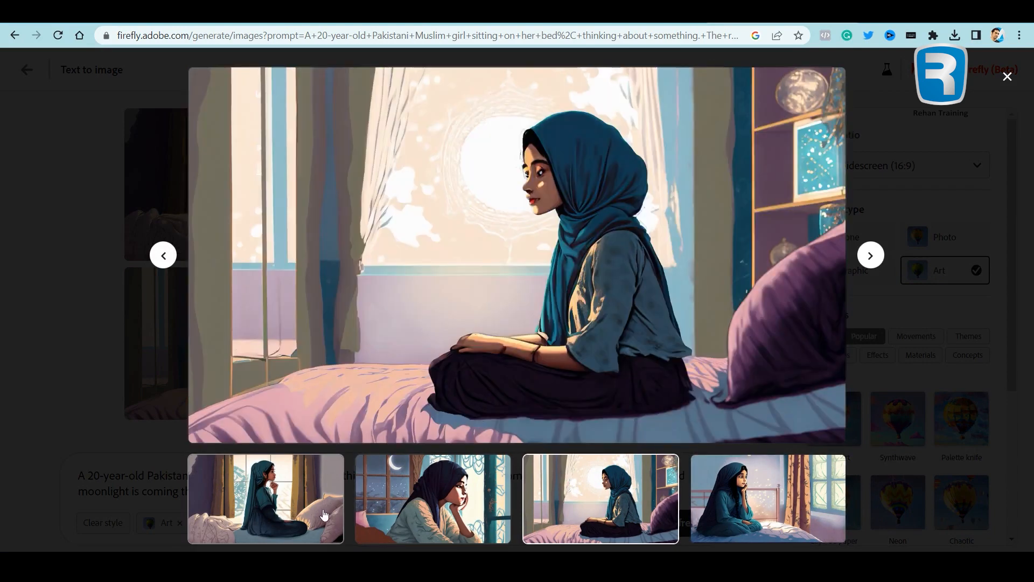
left_click(423, 503)
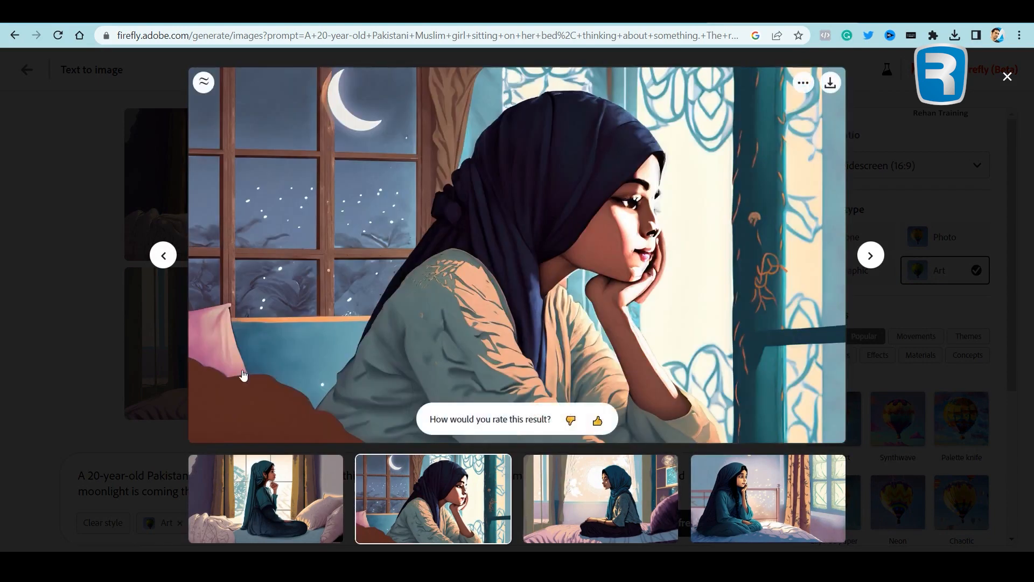
left_click(274, 497)
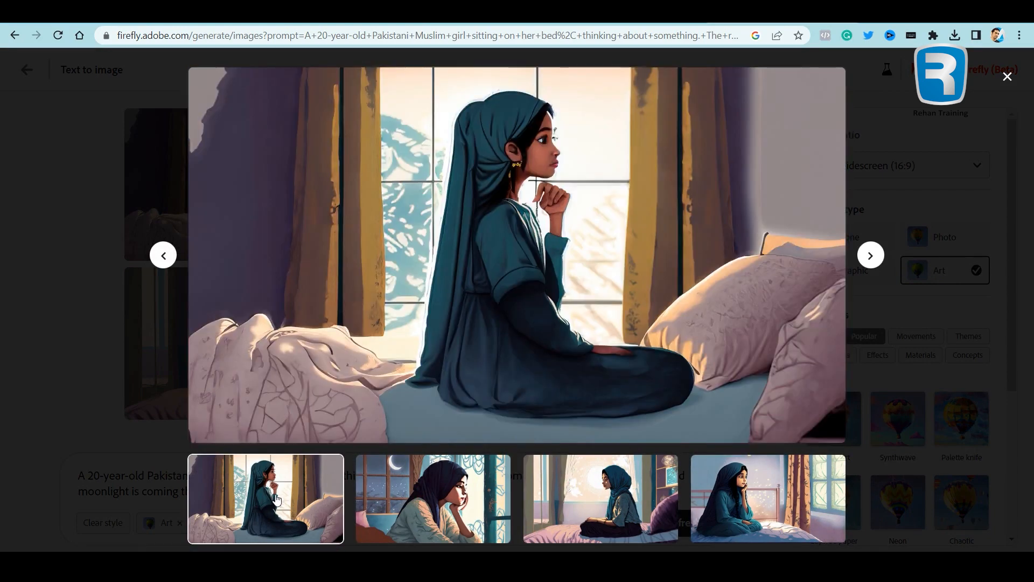
left_click(759, 512)
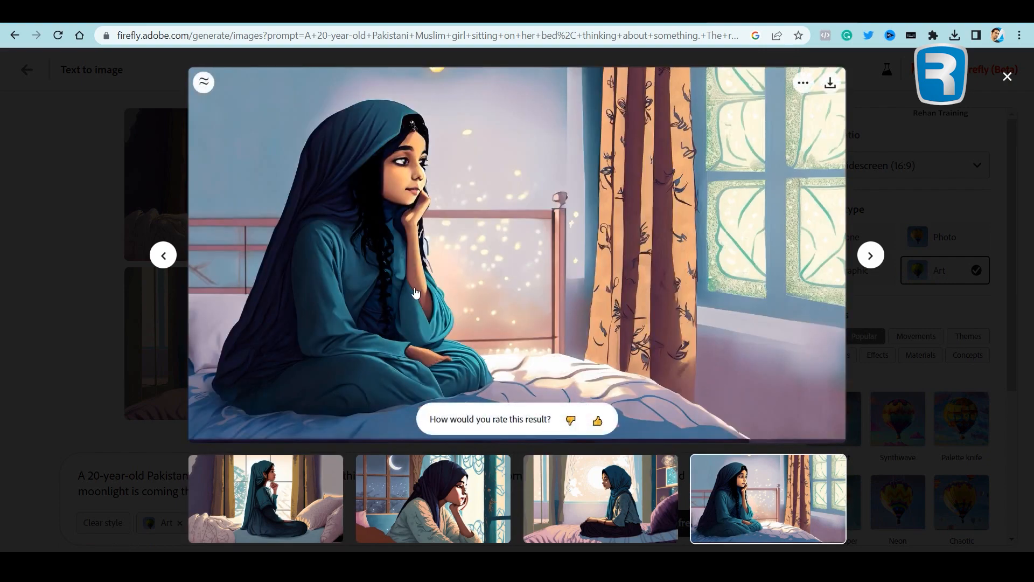
left_click(926, 167)
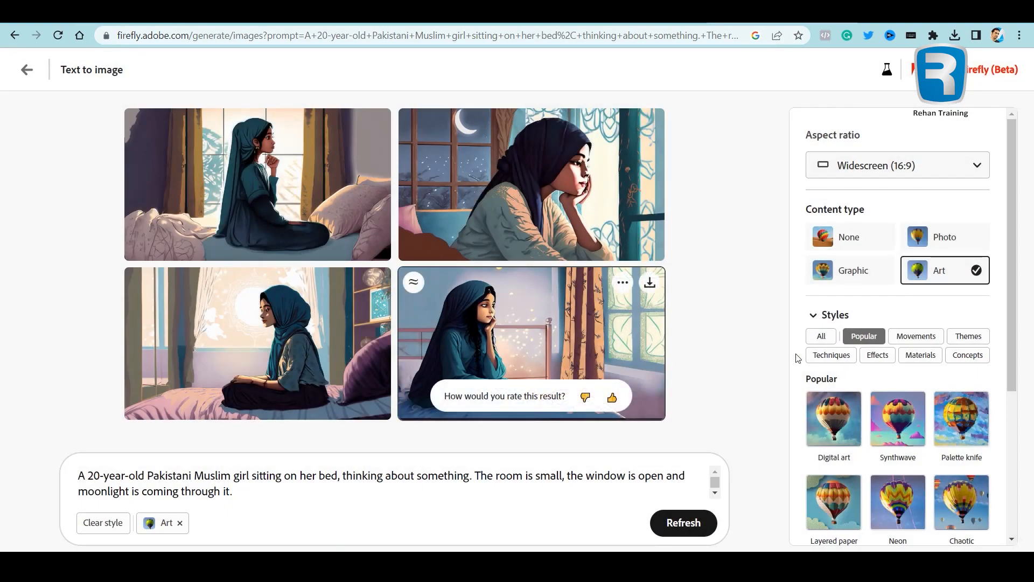
Set the color and tone to Cool tone, the lighting to Low lighting, and the composition to Blurry background
scroll(987, 380, "down", 4)
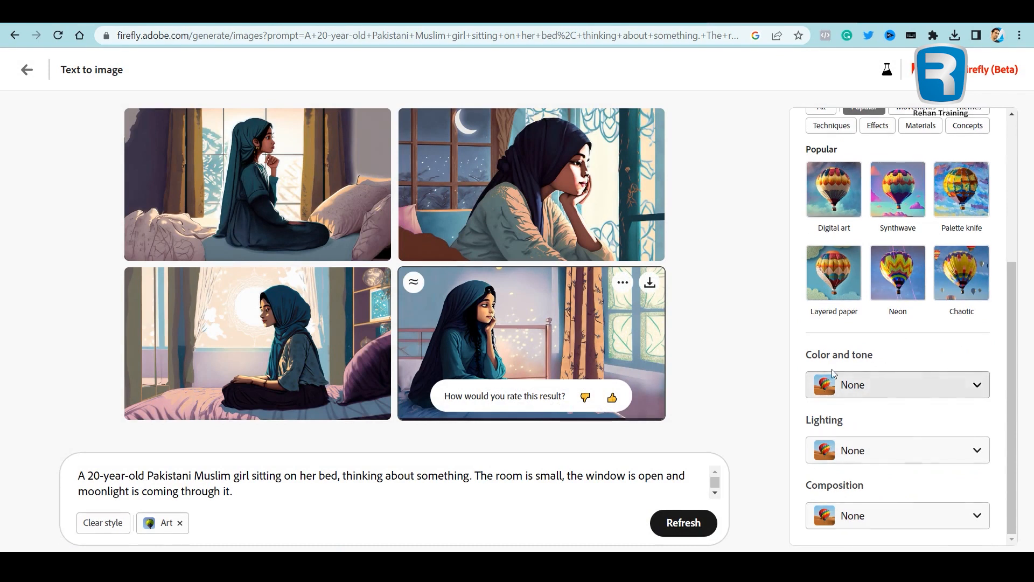
left_click(863, 386)
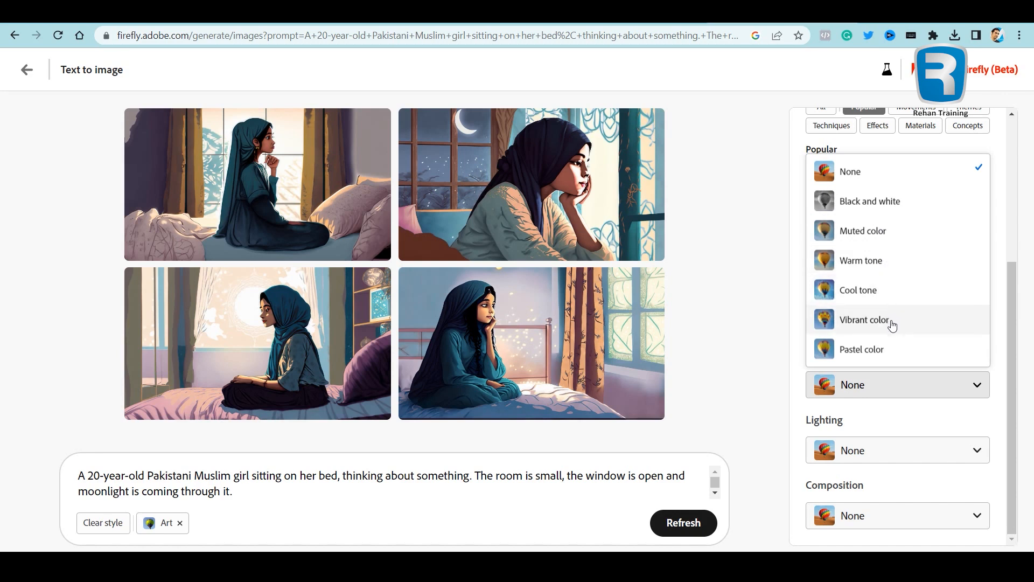
left_click(873, 295)
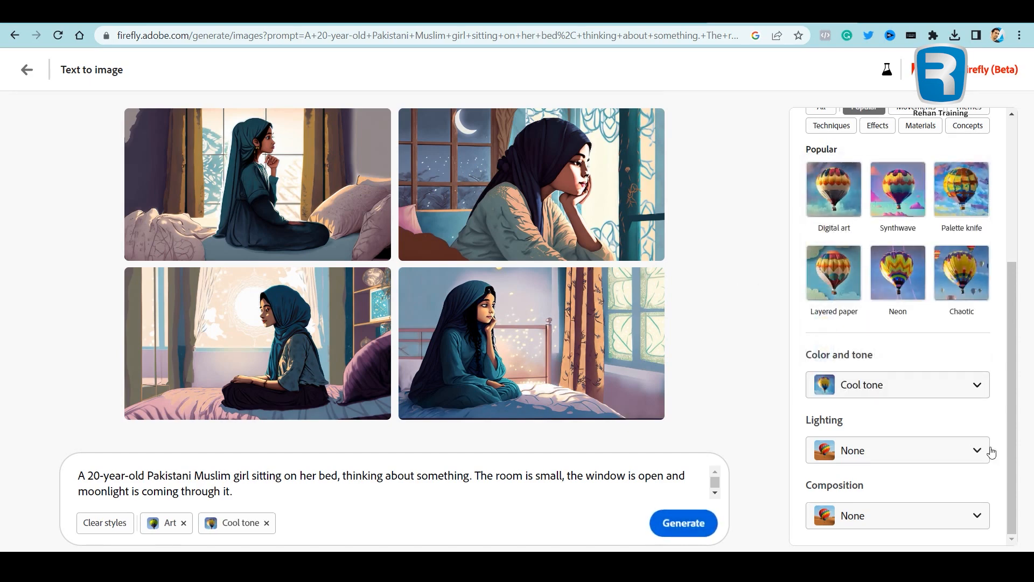
left_click(875, 452)
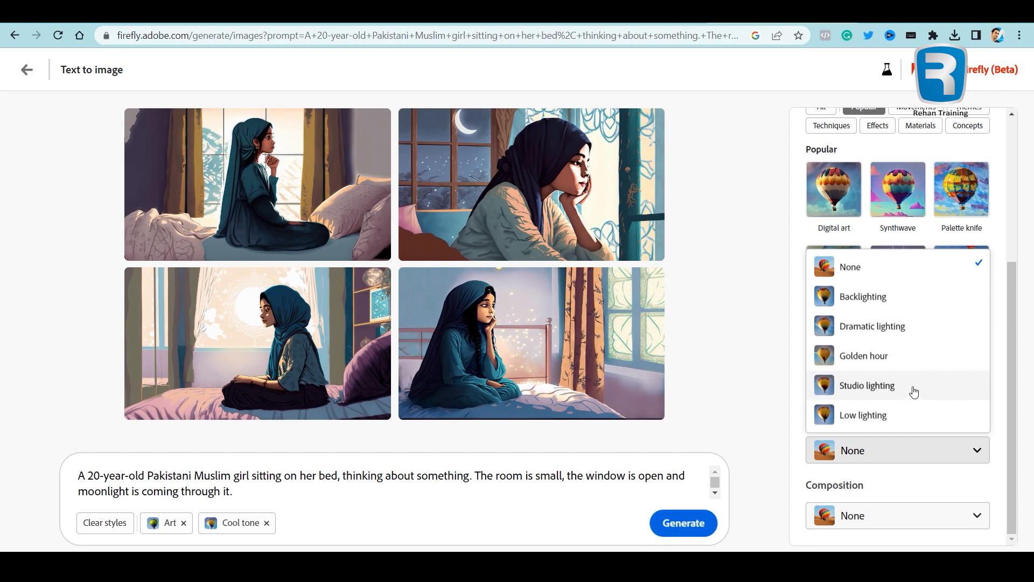
left_click(872, 423)
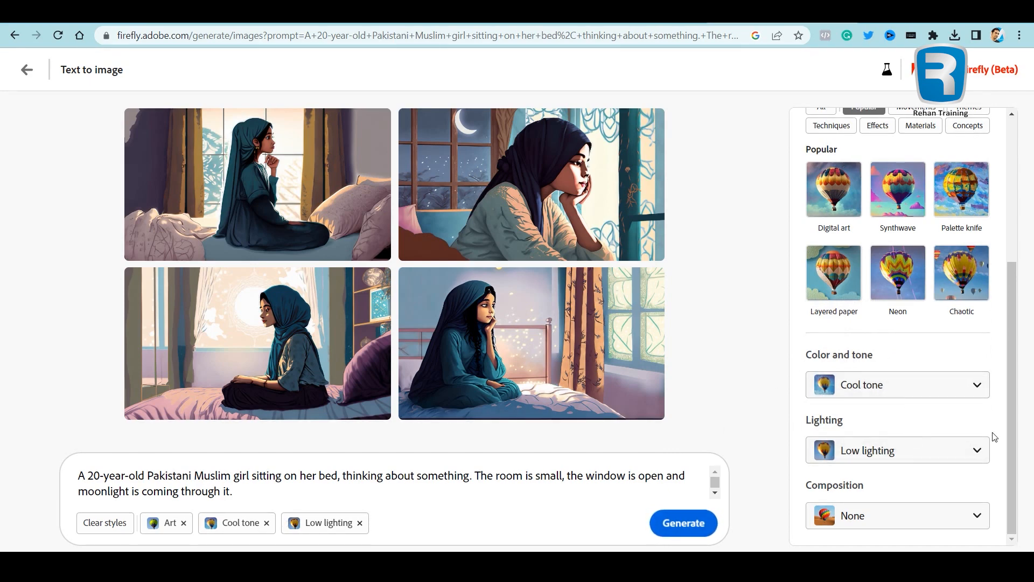
left_click(942, 525)
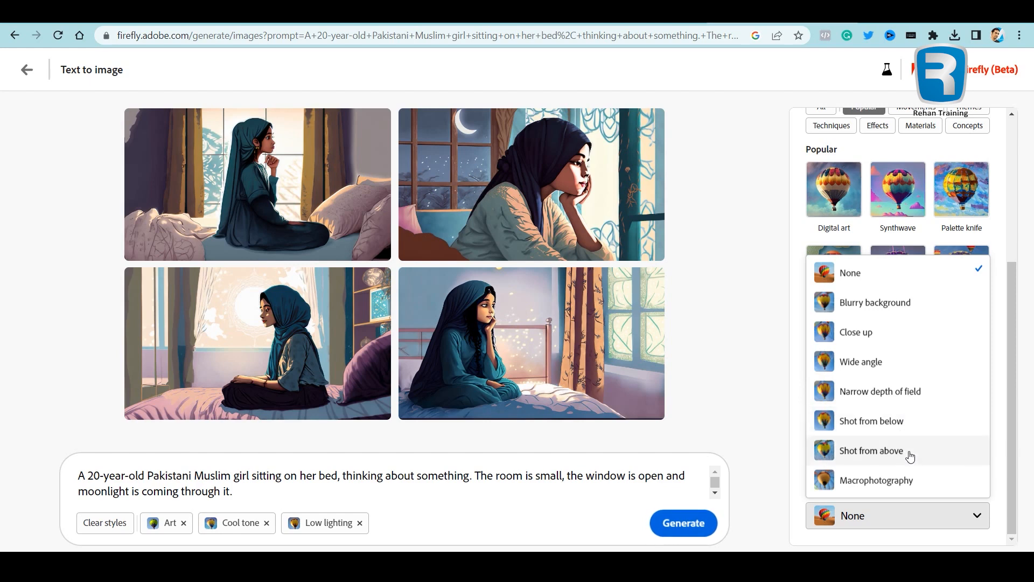
left_click(880, 305)
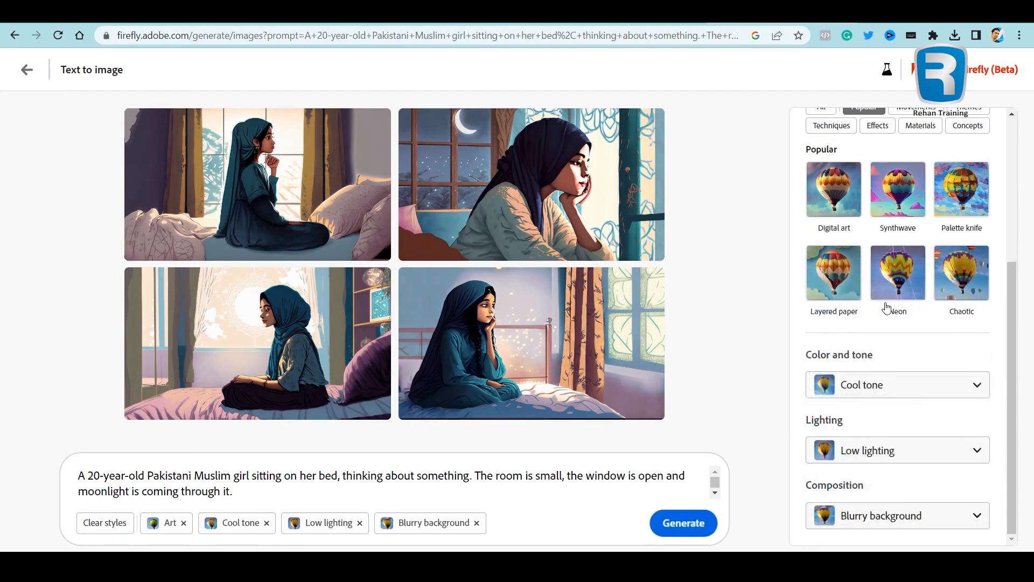
Try the Photo content type, examine the generated photos of the girl at enlarged size, and close the preview
left_click_drag(1018, 337, 1024, 230)
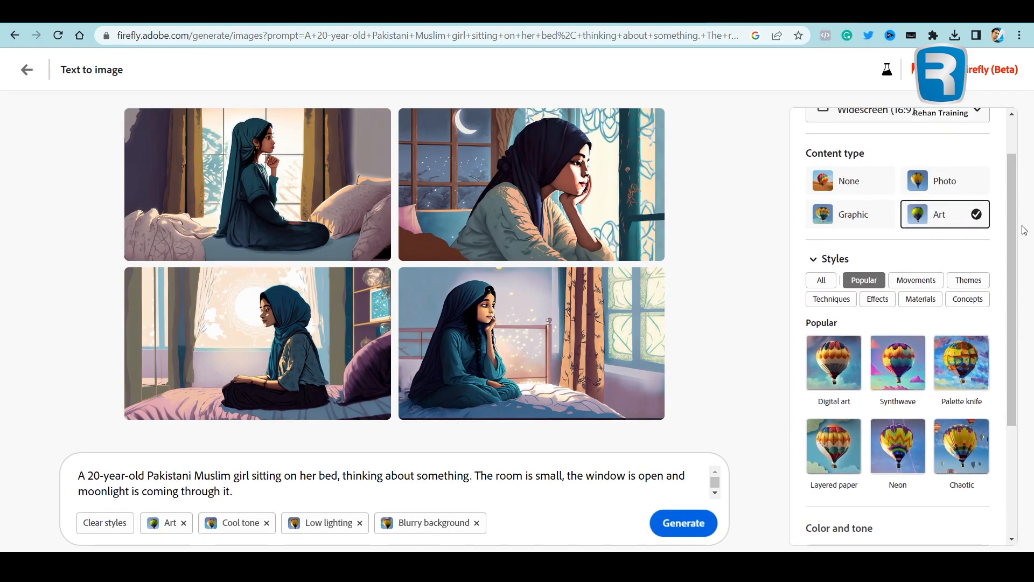
left_click(963, 182)
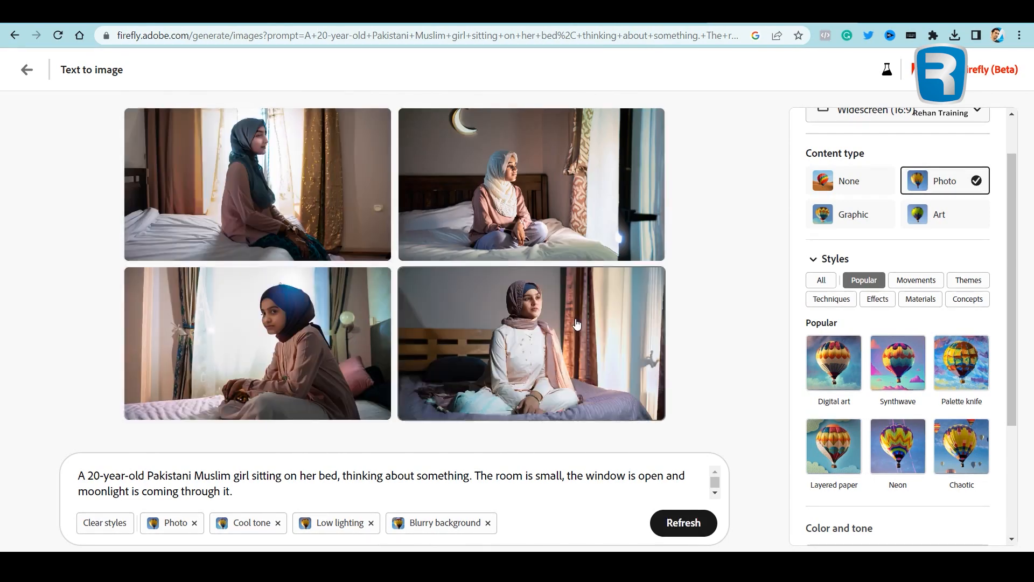
left_click(545, 216)
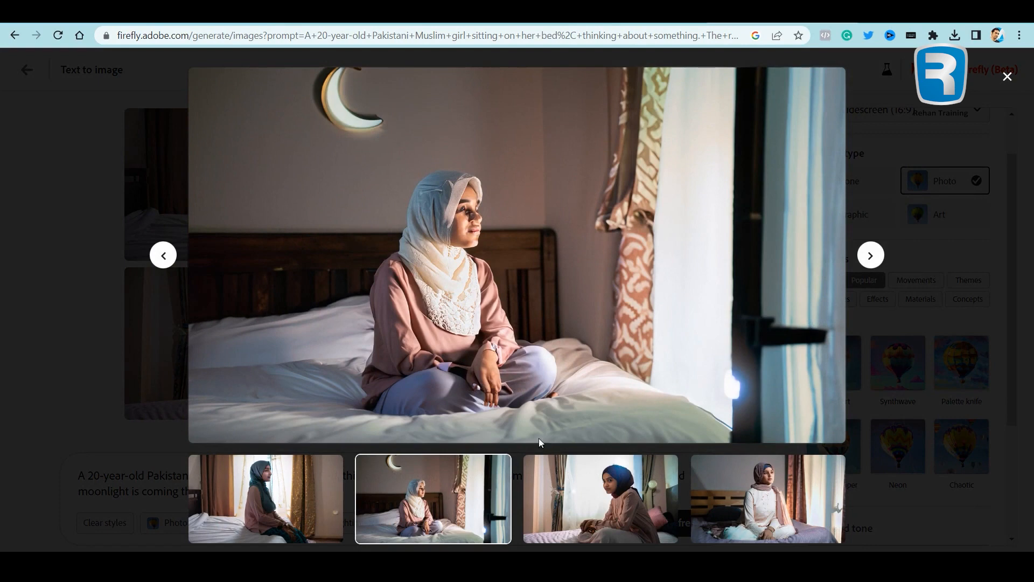
left_click(286, 501)
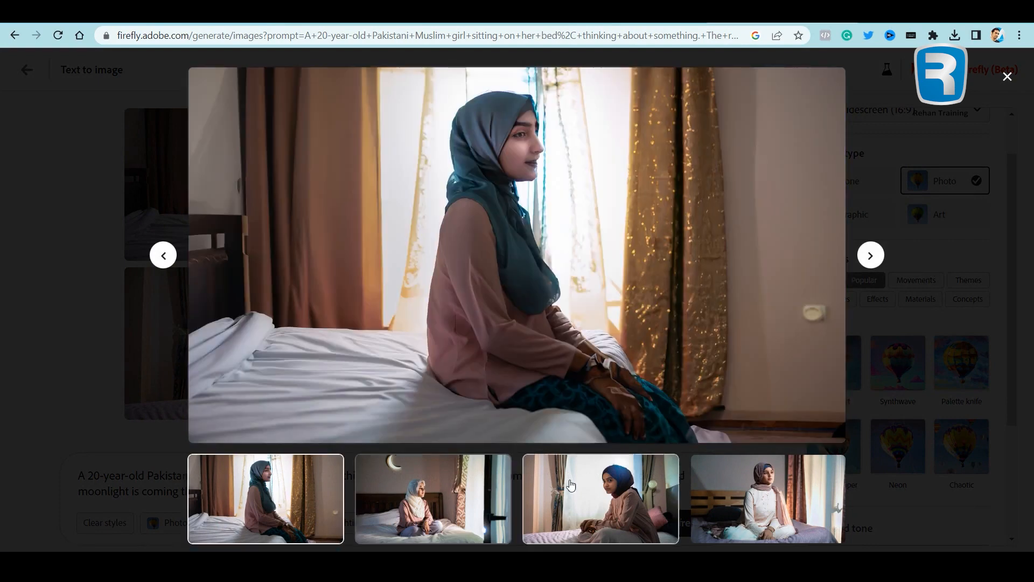
left_click(585, 525)
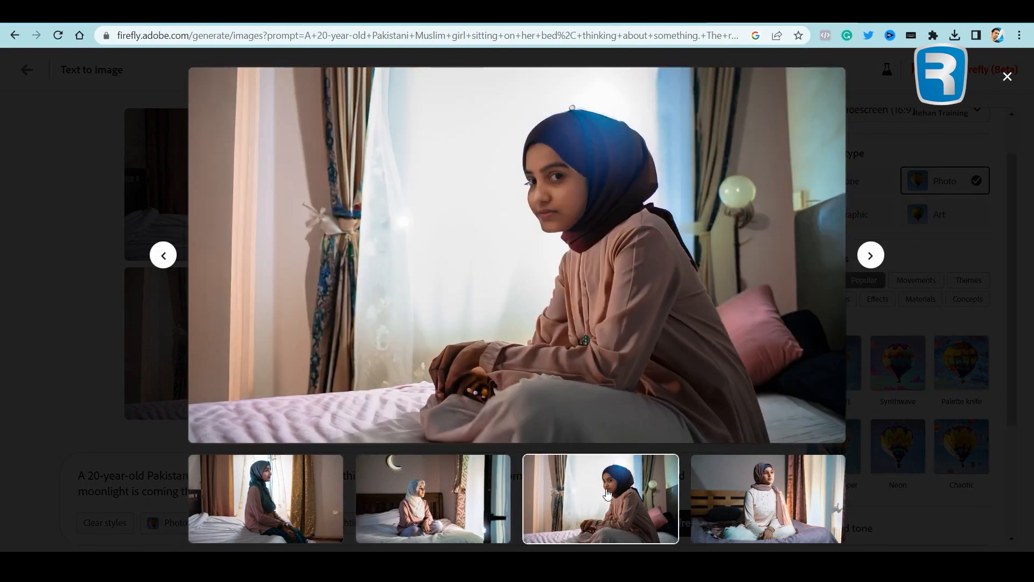
left_click(738, 526)
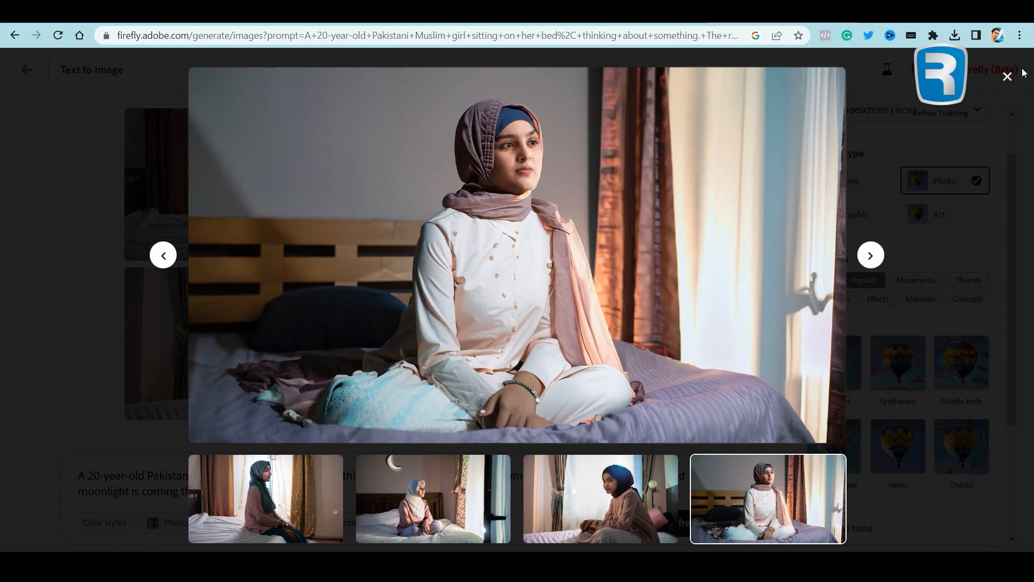
left_click(1007, 77)
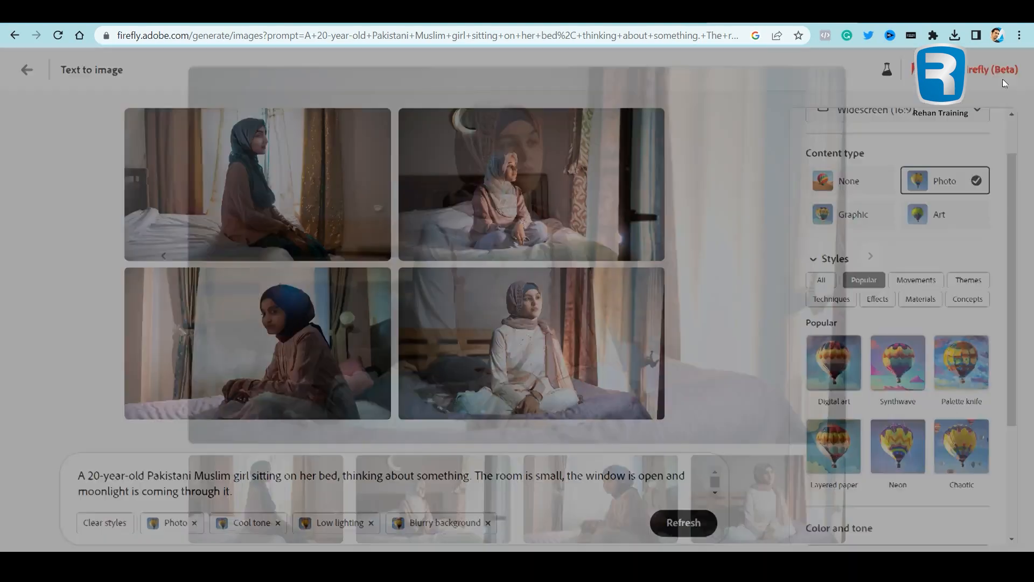
left_click(550, 232)
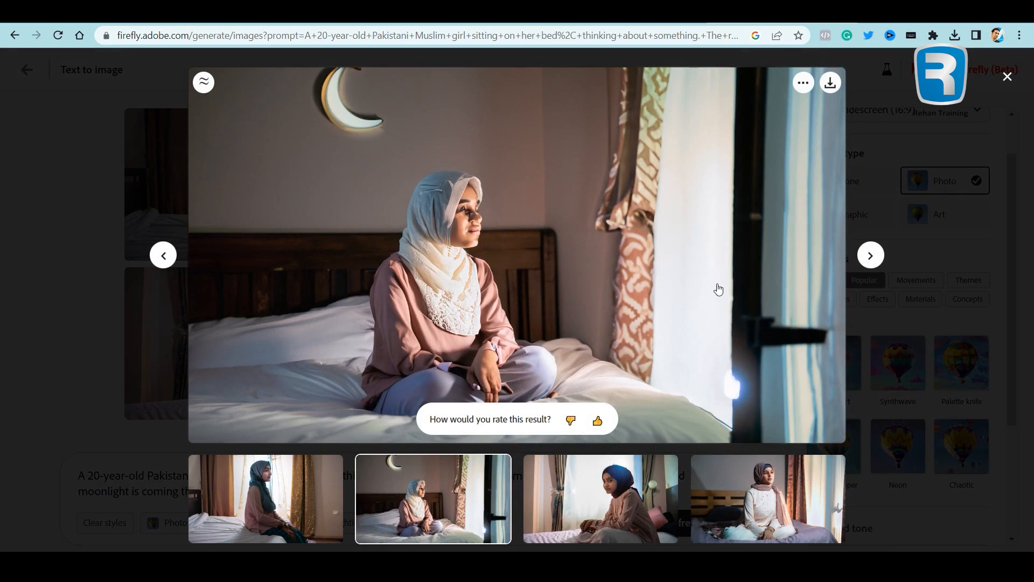
left_click(754, 496)
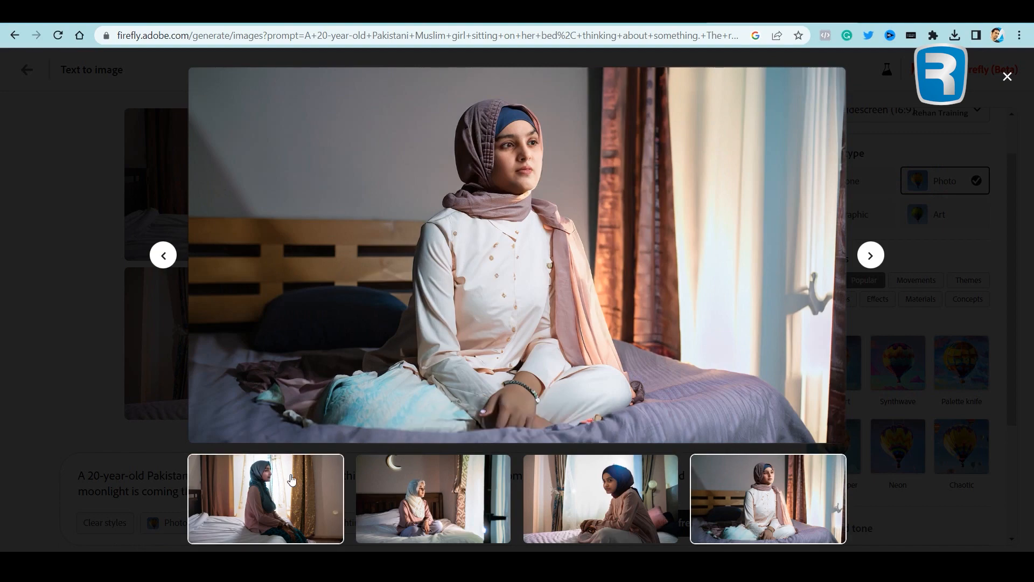
left_click(28, 180)
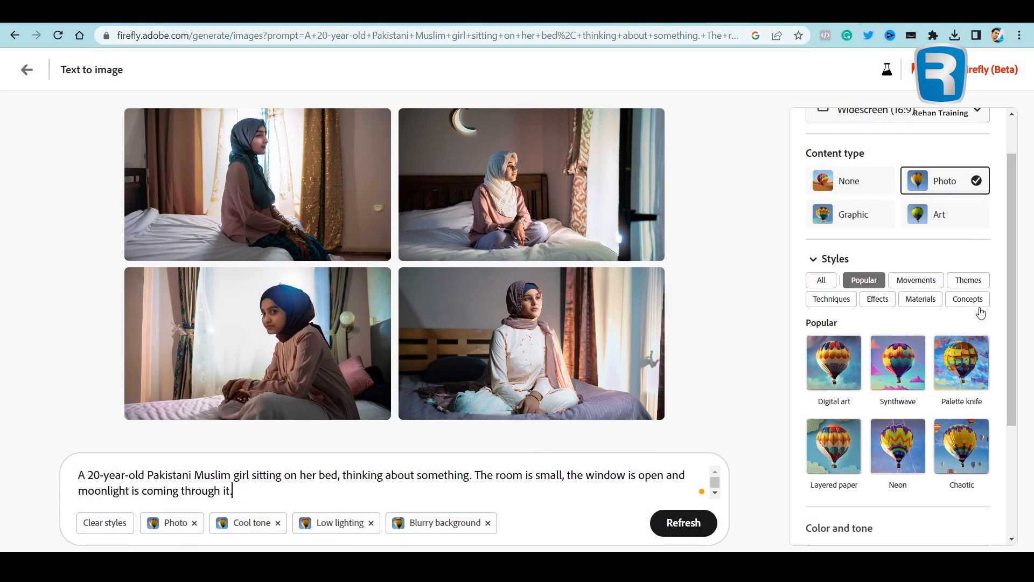
Try the Graphic content type for the girl's images and return to Art
left_click(851, 216)
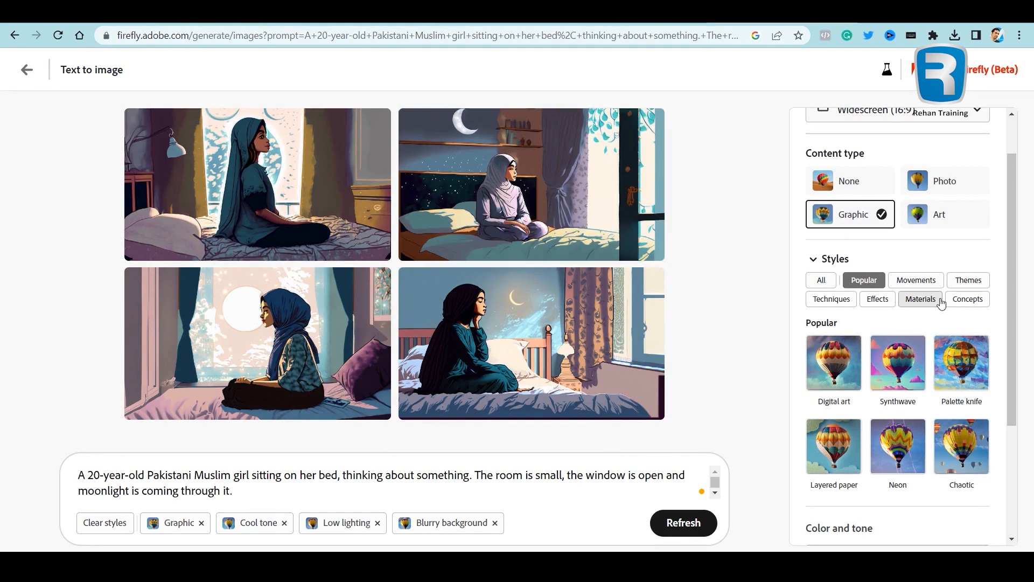
left_click(941, 216)
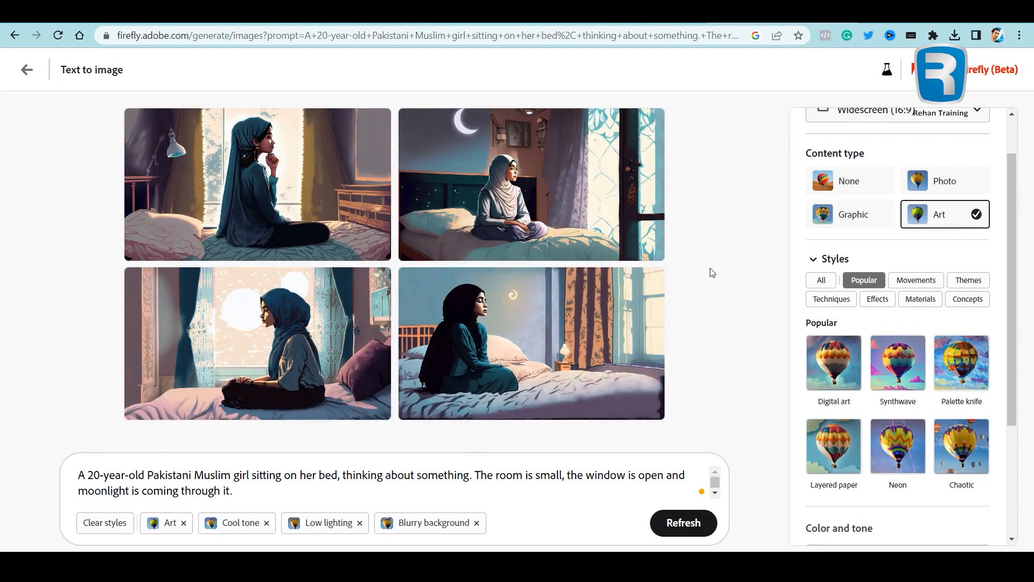
Show all styles, add the 3D art theme, and generate the images of the girl again
scroll(884, 415, "down", 3)
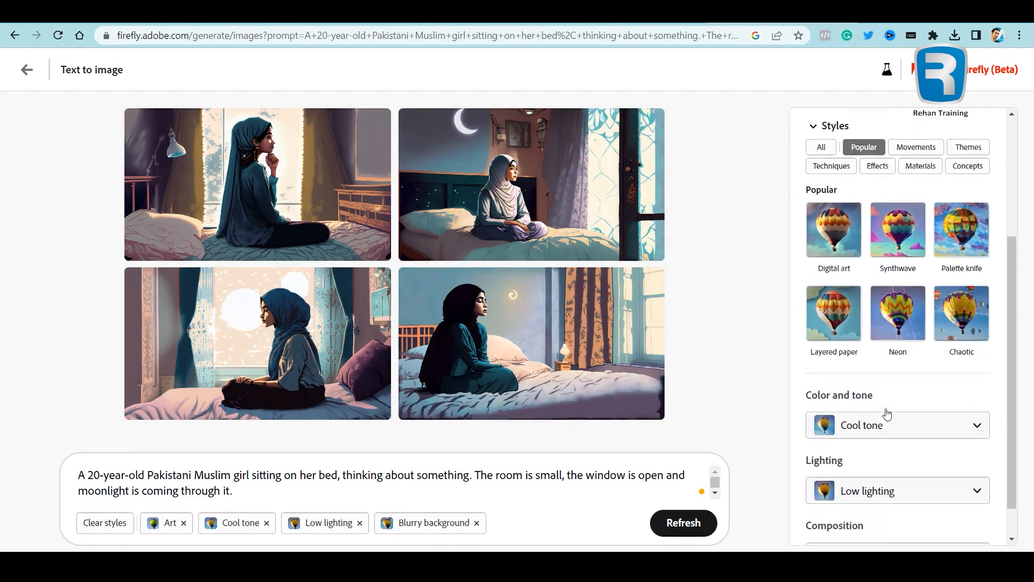
scroll(901, 355, "up", 2)
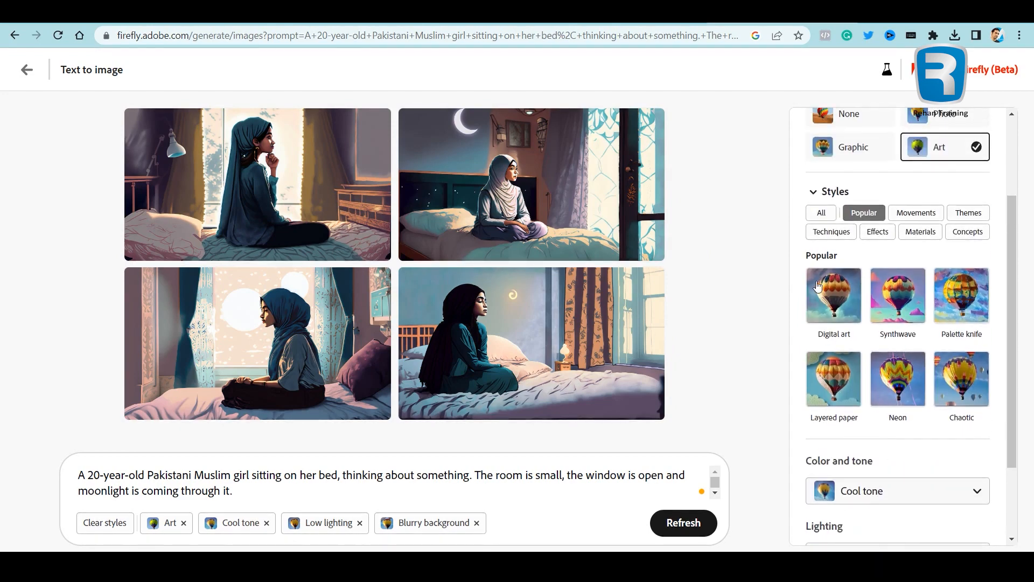
left_click(818, 213)
scroll(910, 405, "down", 5)
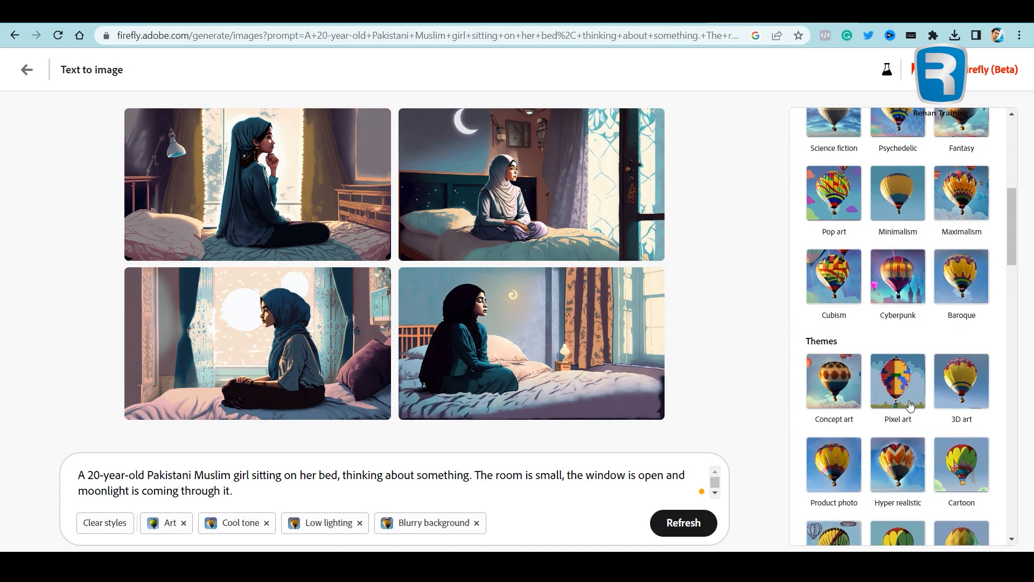
scroll(863, 327, "down", 1)
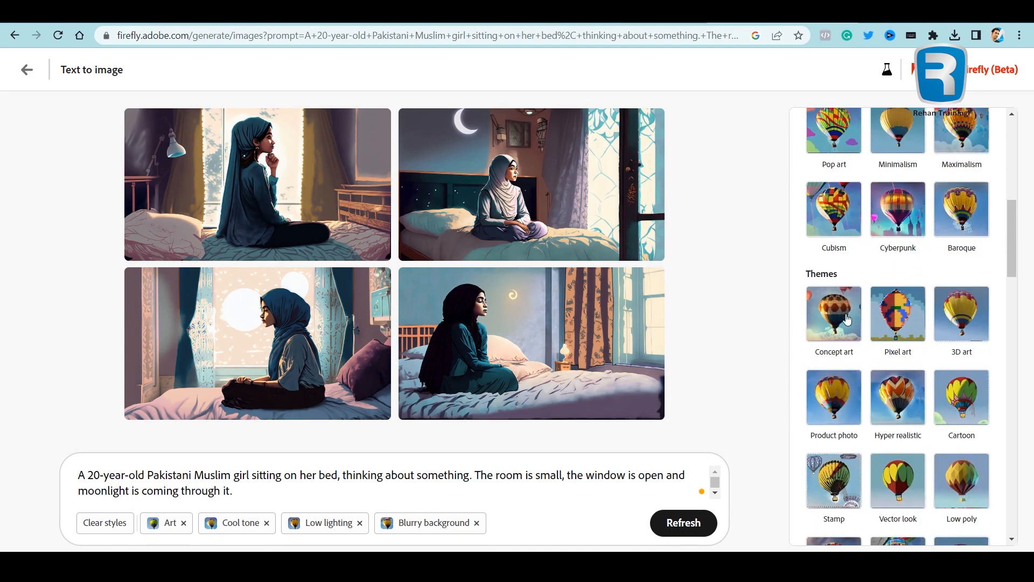
left_click(979, 308)
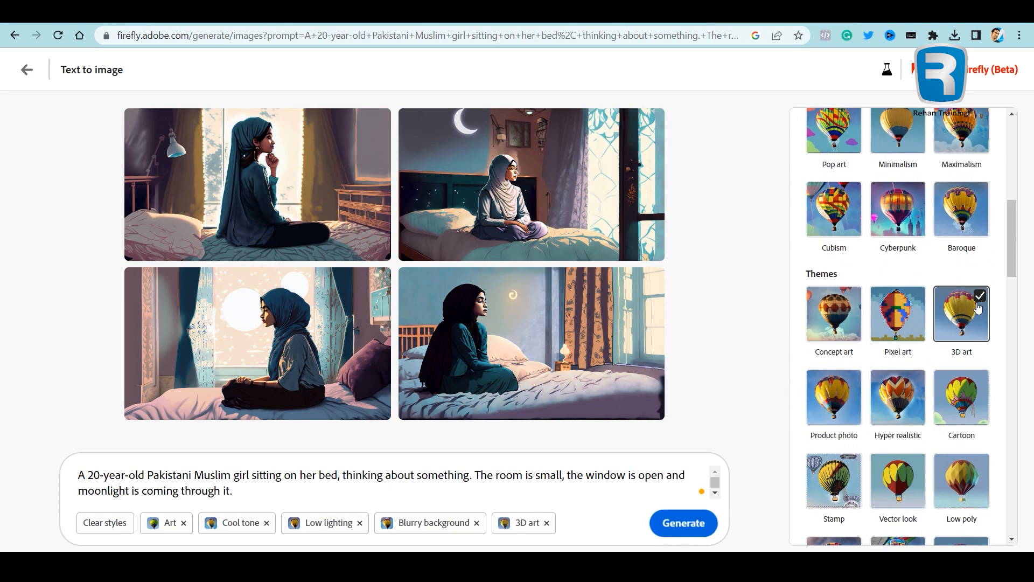
left_click(685, 524)
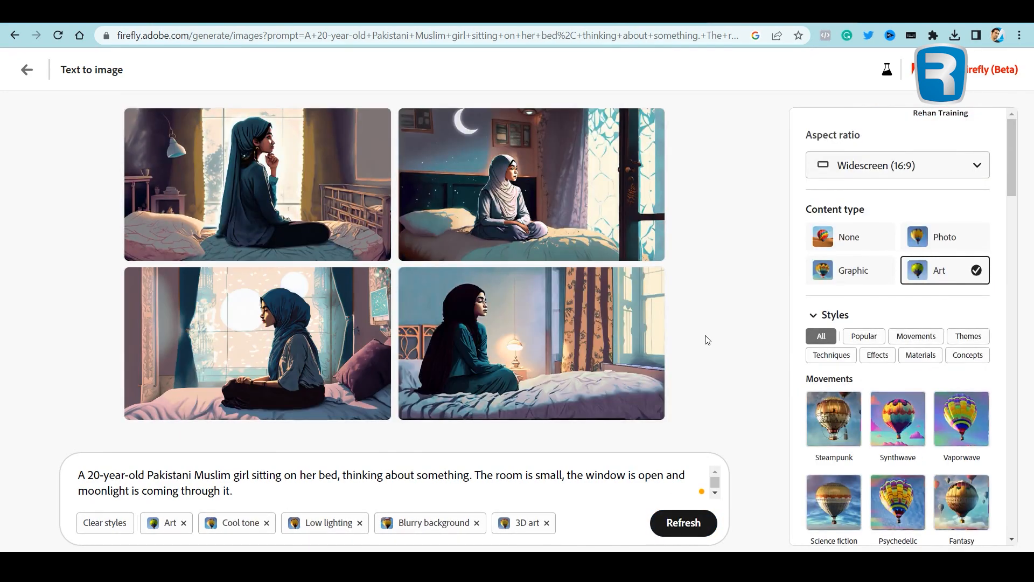
Add the Bioluminescent effect to the styles and generate the images of the girl again
mouse_move(590, 323)
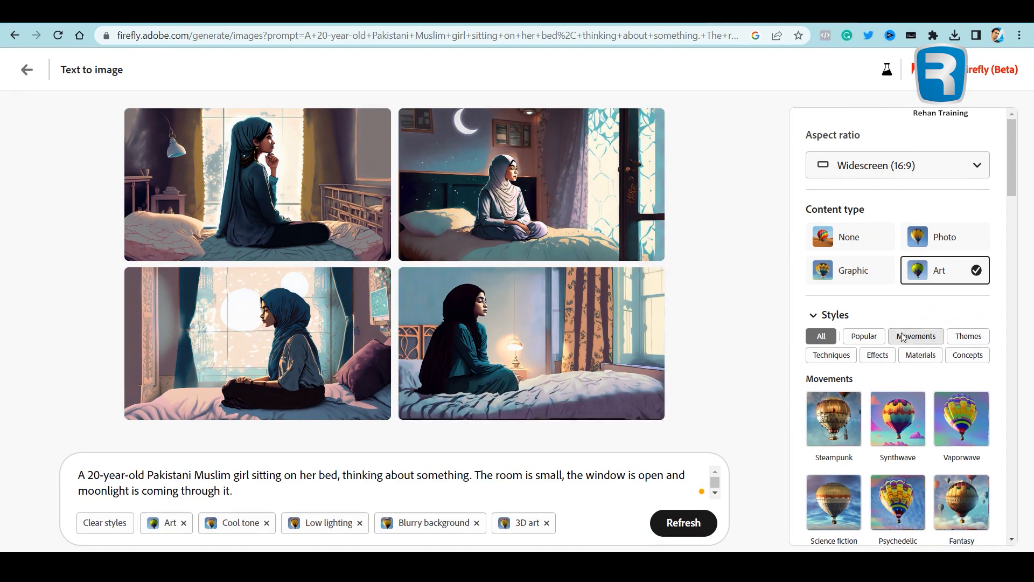
scroll(894, 355, "down", 12)
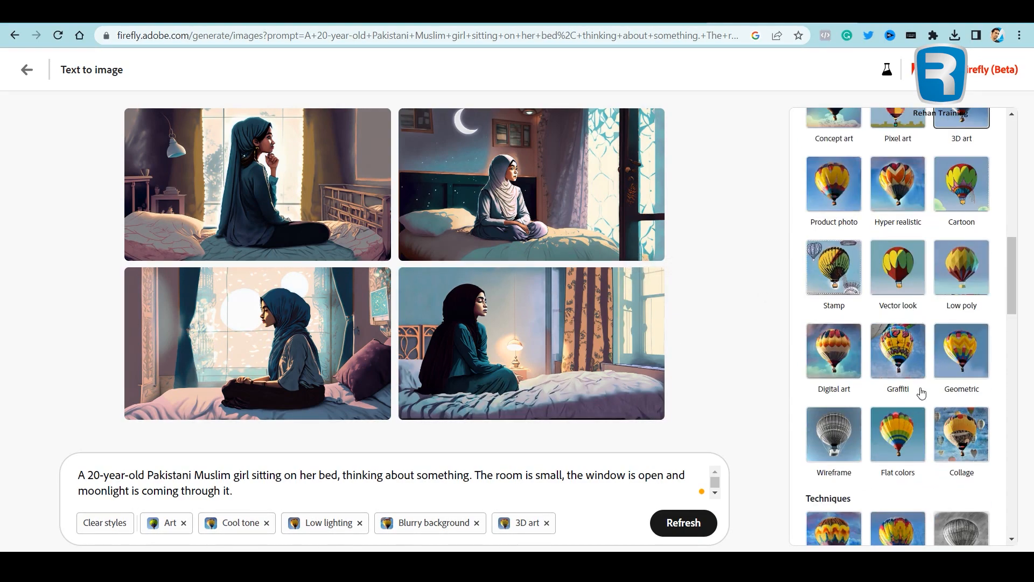
scroll(905, 381, "down", 9)
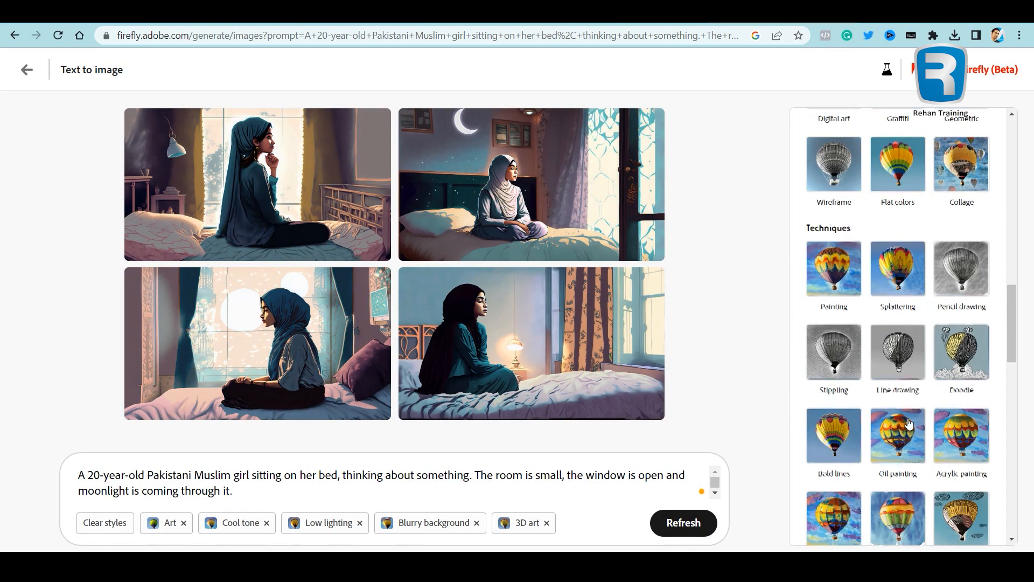
scroll(909, 424, "down", 4)
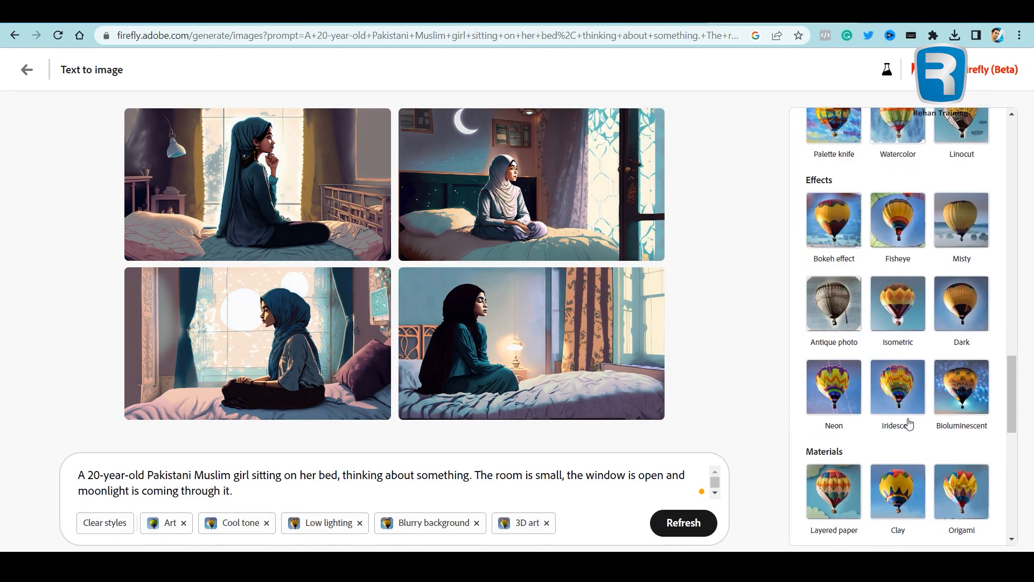
left_click(965, 381)
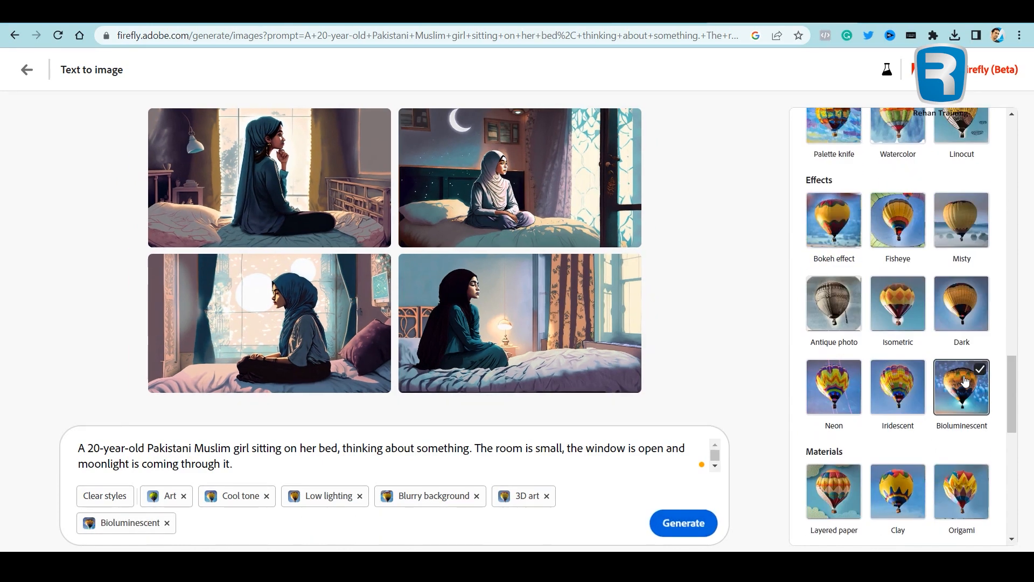
left_click(684, 523)
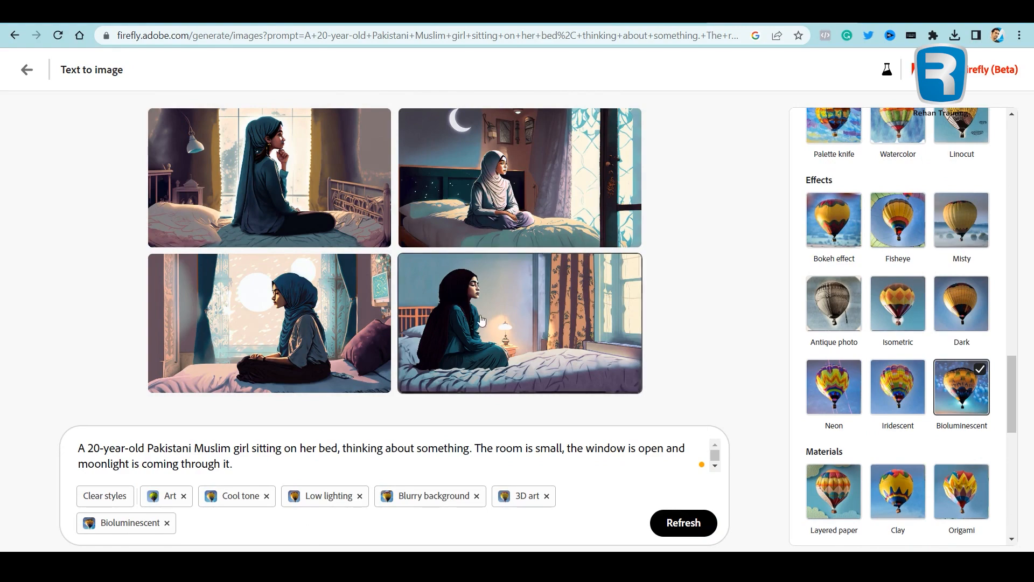
Browse the generated images at enlarged size and download the one with the lit bedside lamp as Sc 01 in the Story of a young girl folder
left_click(357, 206)
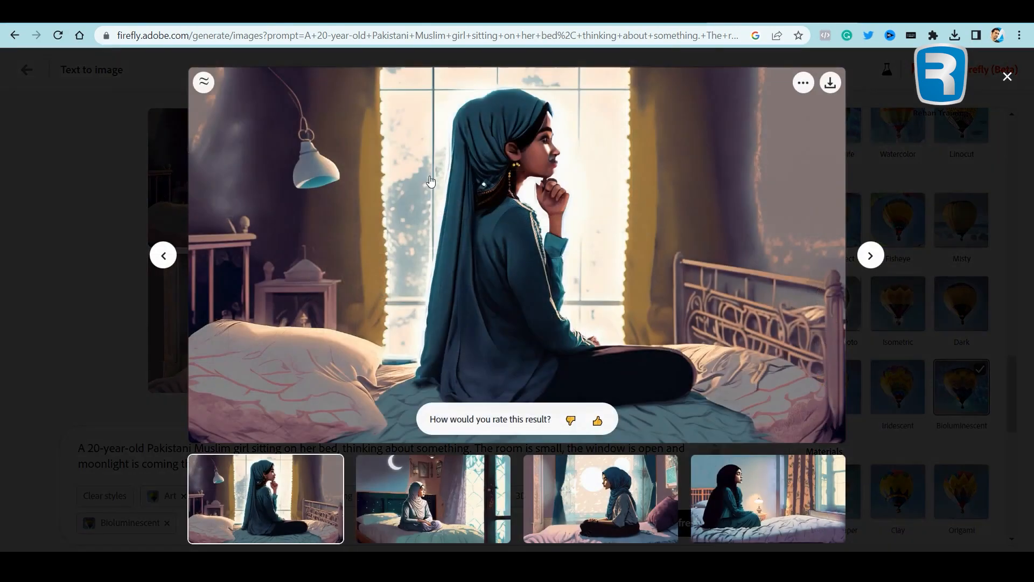
left_click(870, 256)
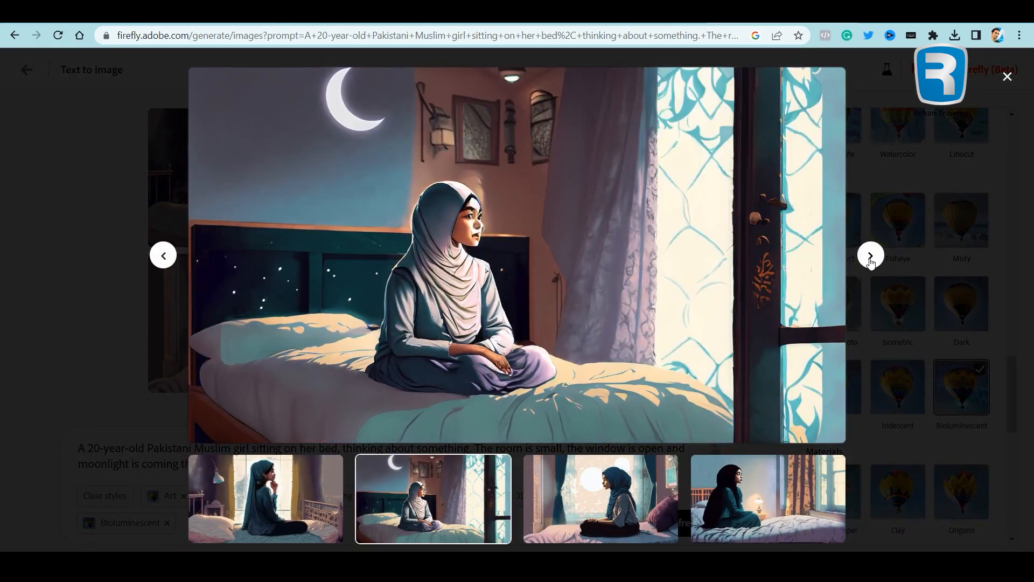
left_click(870, 255)
left_click(870, 255)
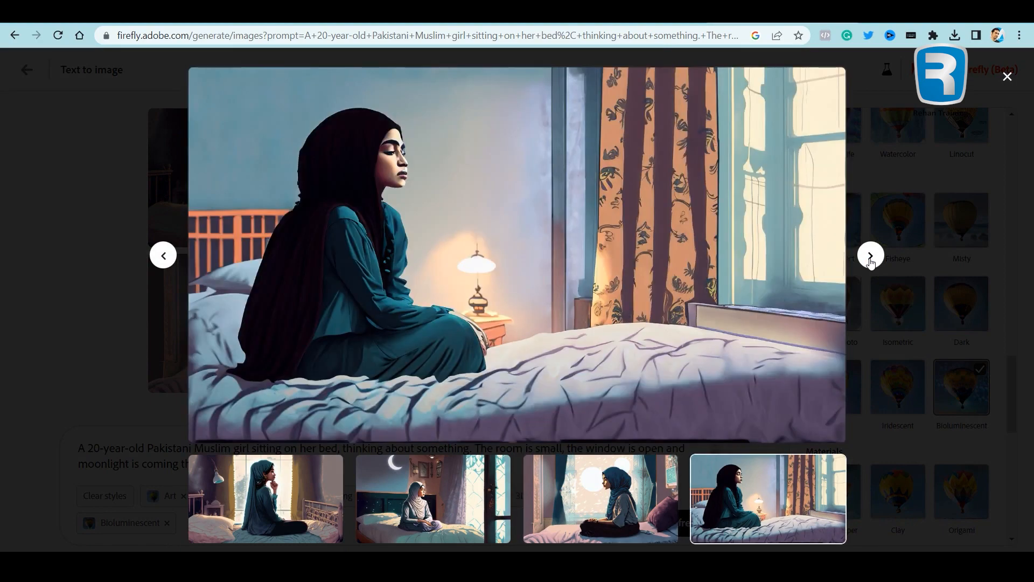
mouse_move(754, 92)
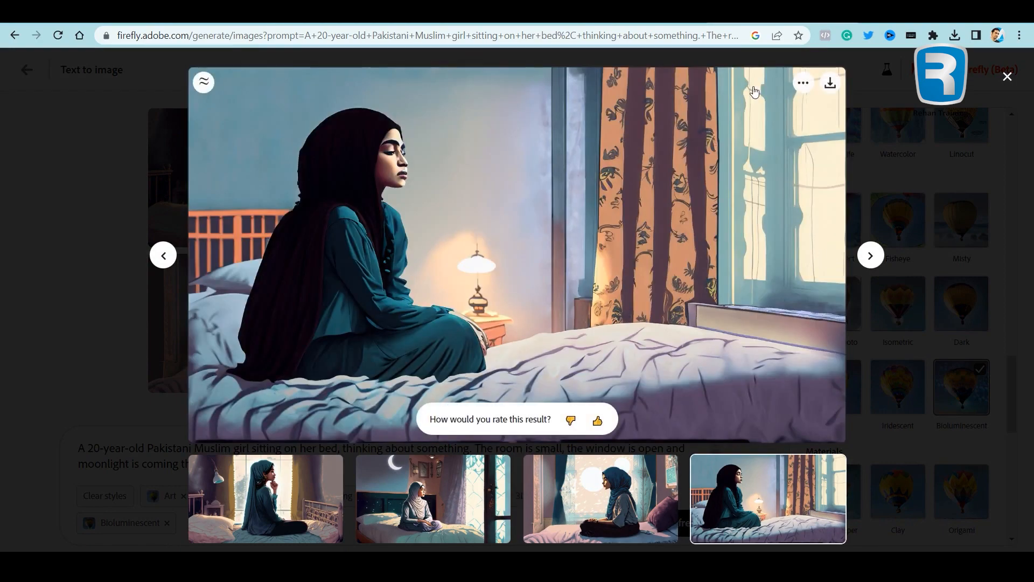
left_click(830, 84)
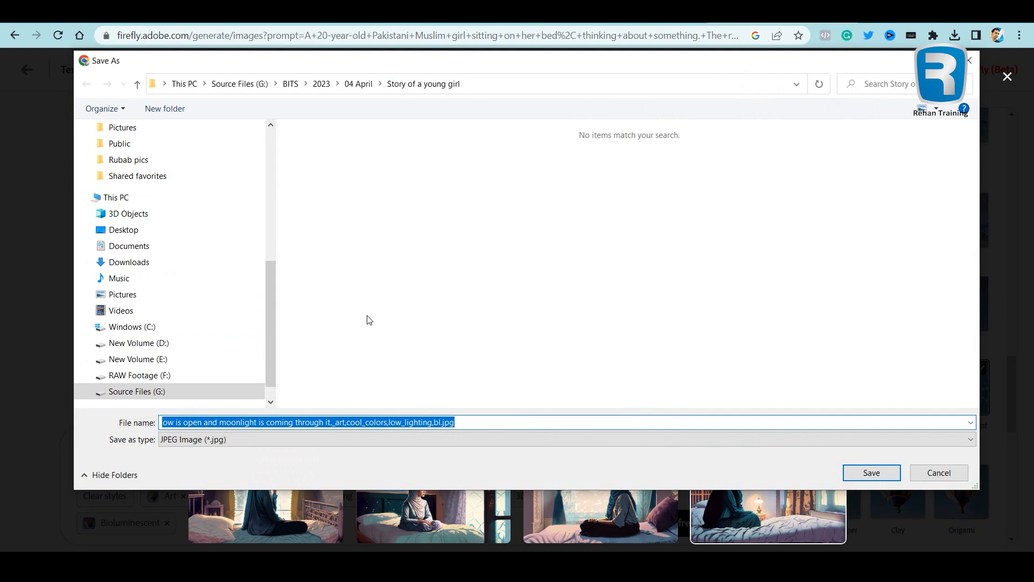
type("01")
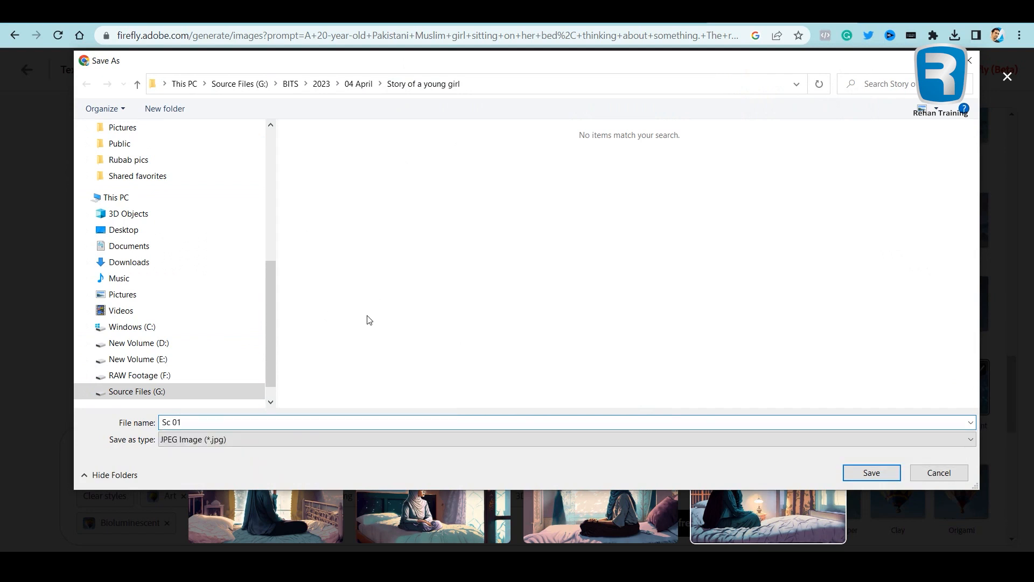
key("Return")
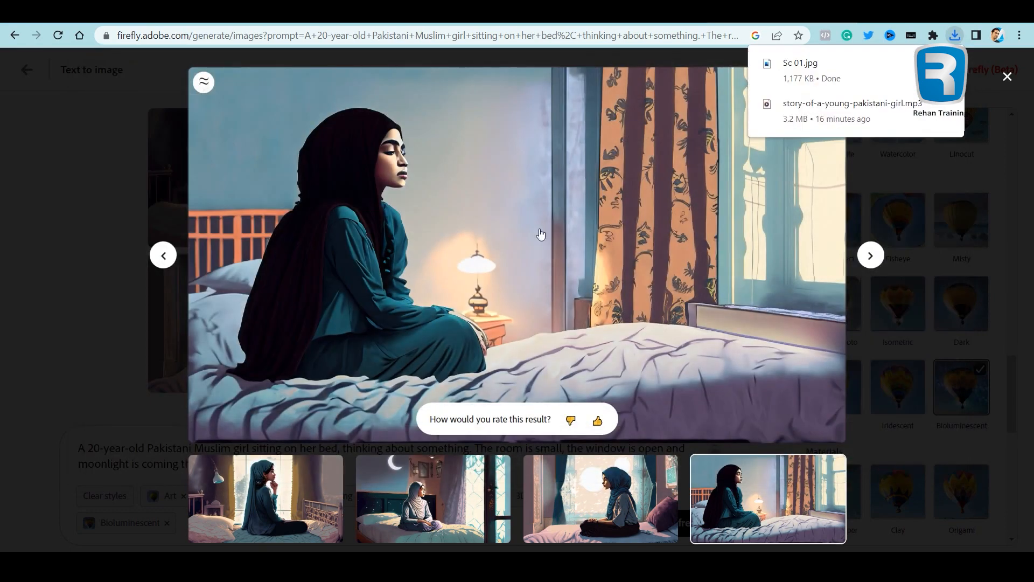
Generate images similar to the one of the girl with the lit bedside lamp
mouse_move(204, 86)
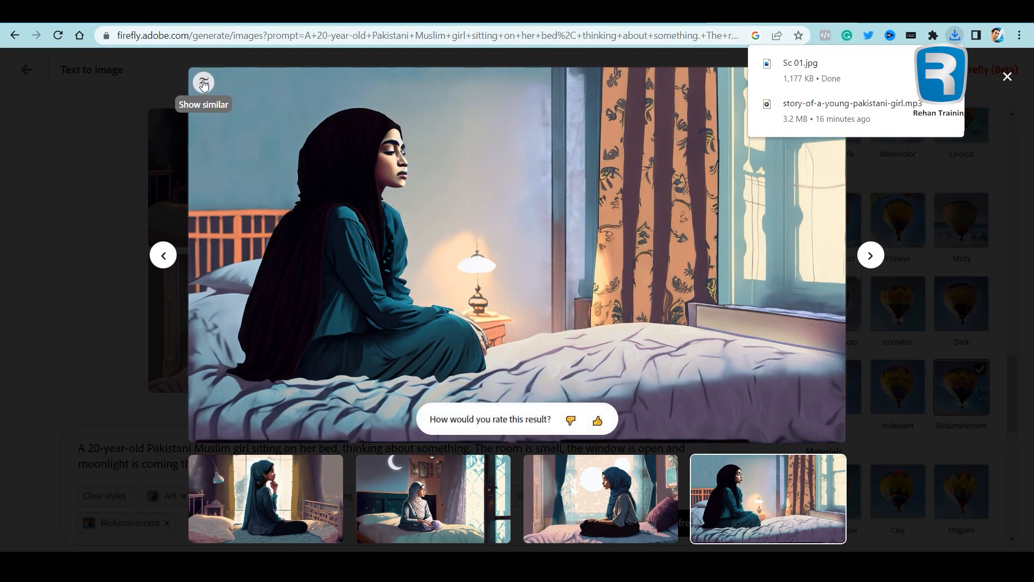
left_click(204, 84)
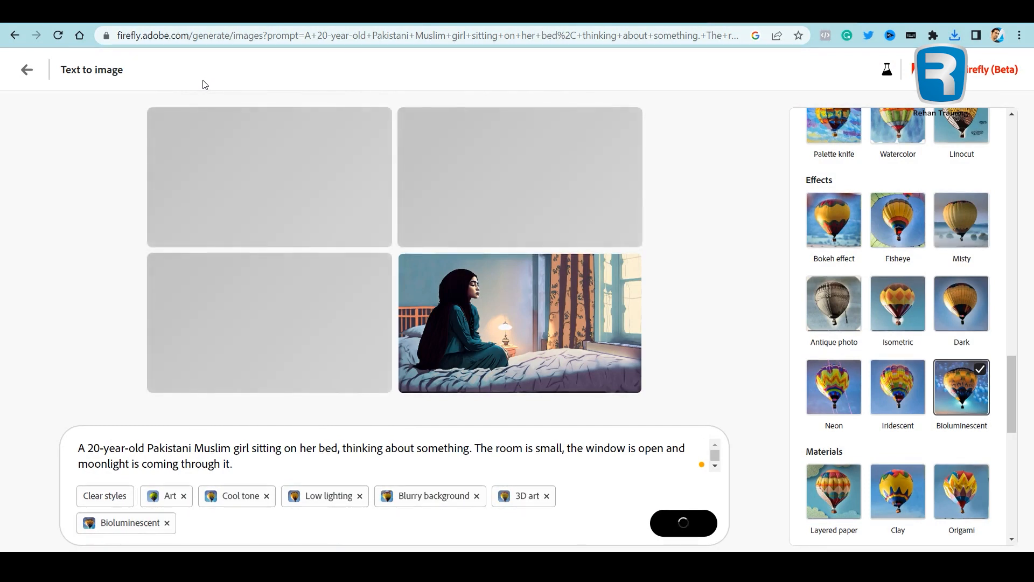
mouse_move(514, 321)
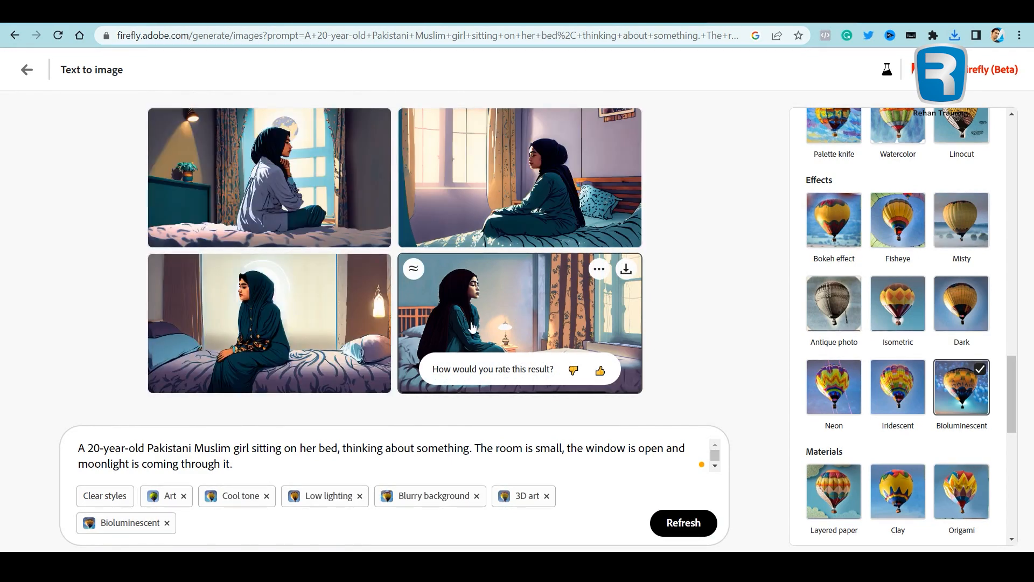
Compare the similar images of the girl at enlarged size, ending on the one where she faces the window with a patterned pillow behind her
left_click(540, 185)
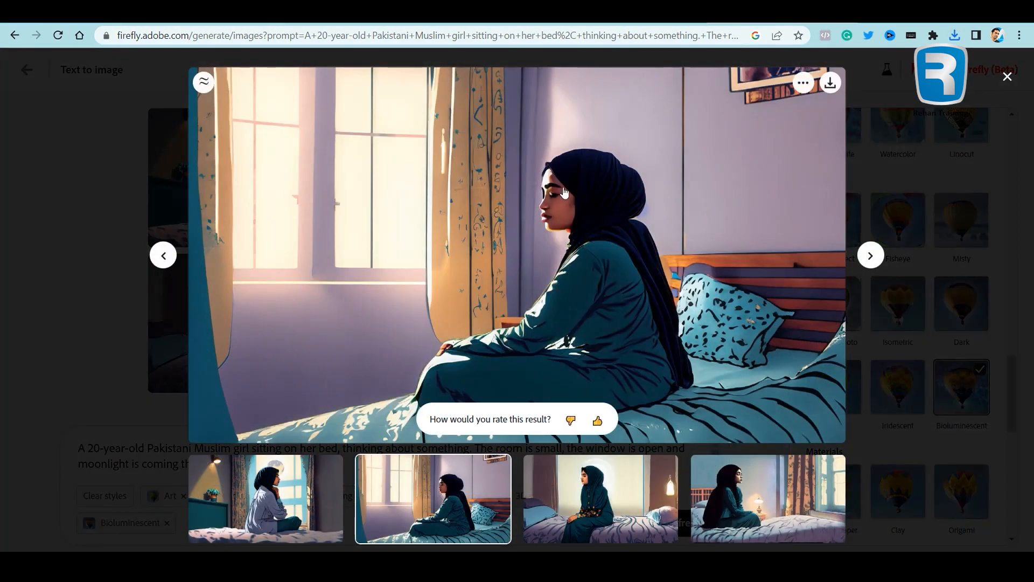
left_click(163, 257)
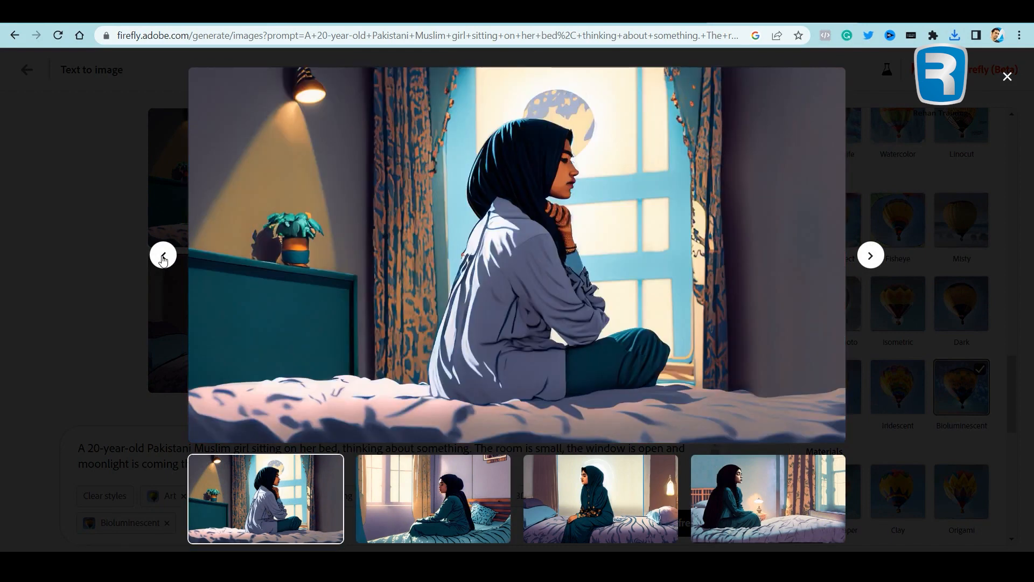
left_click(163, 256)
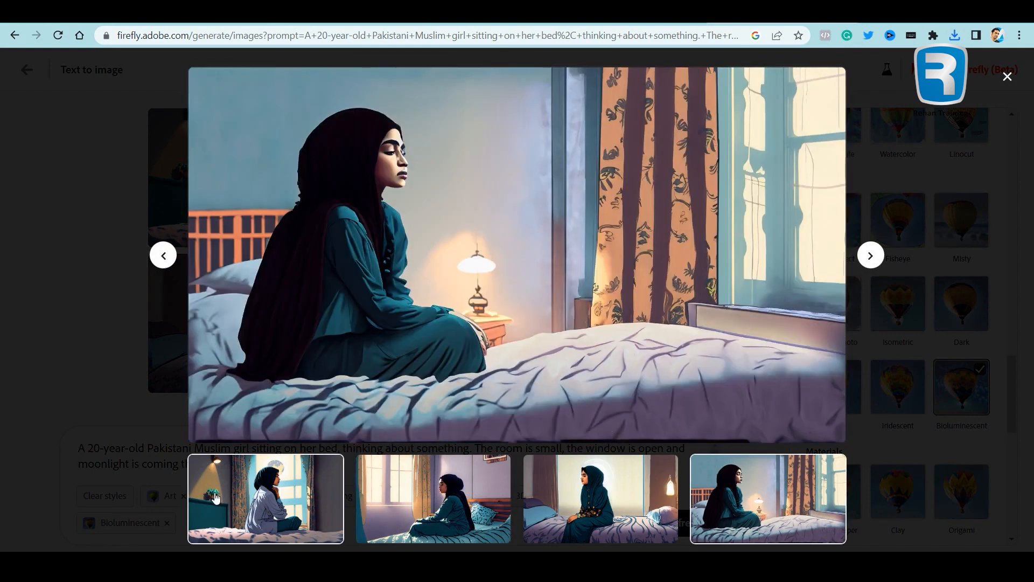
left_click(243, 497)
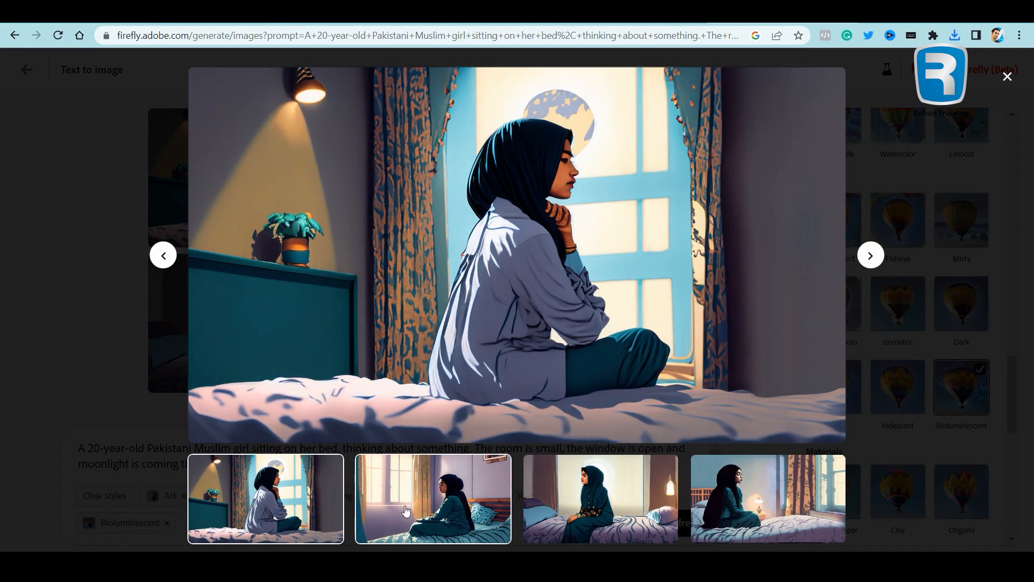
left_click(434, 499)
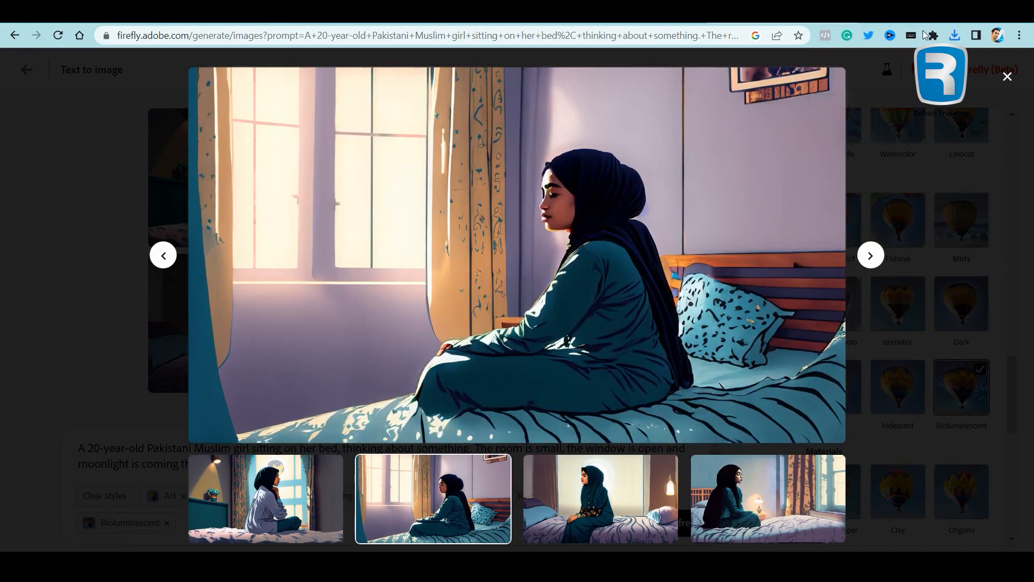
Download the enlarged image of the girl facing the window as Sc001 and close the preview
left_click(829, 85)
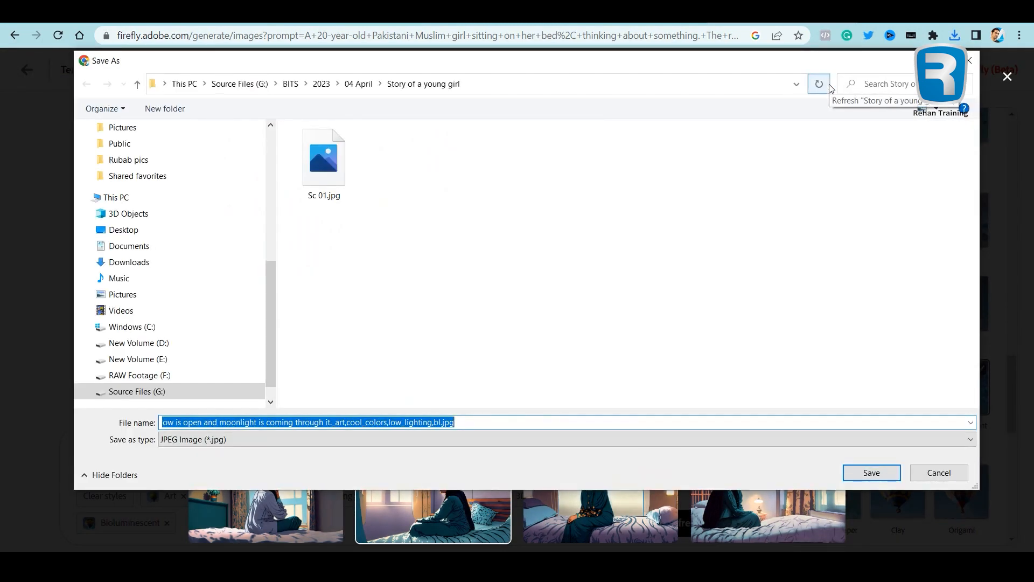
type("Sc")
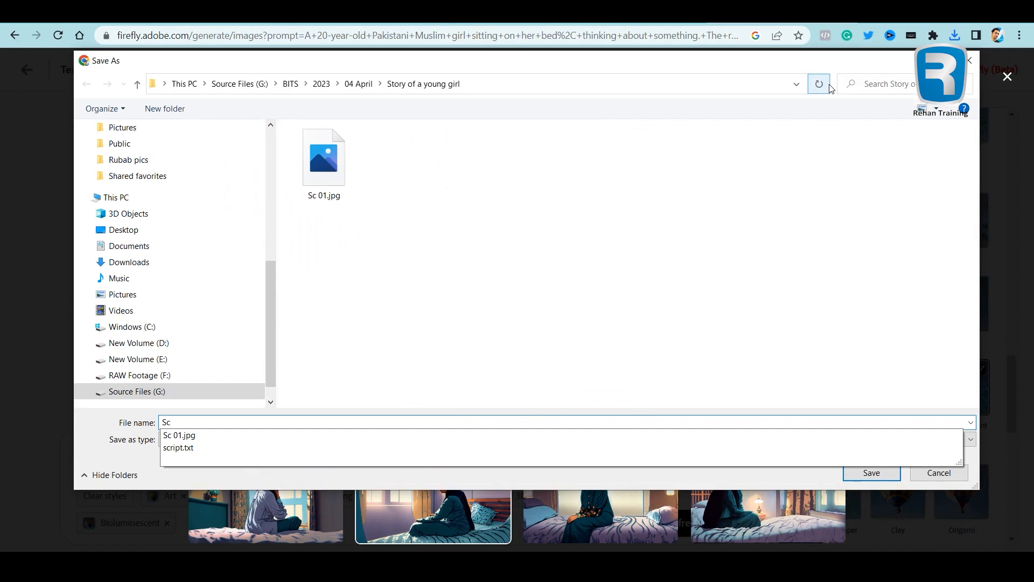
type("001")
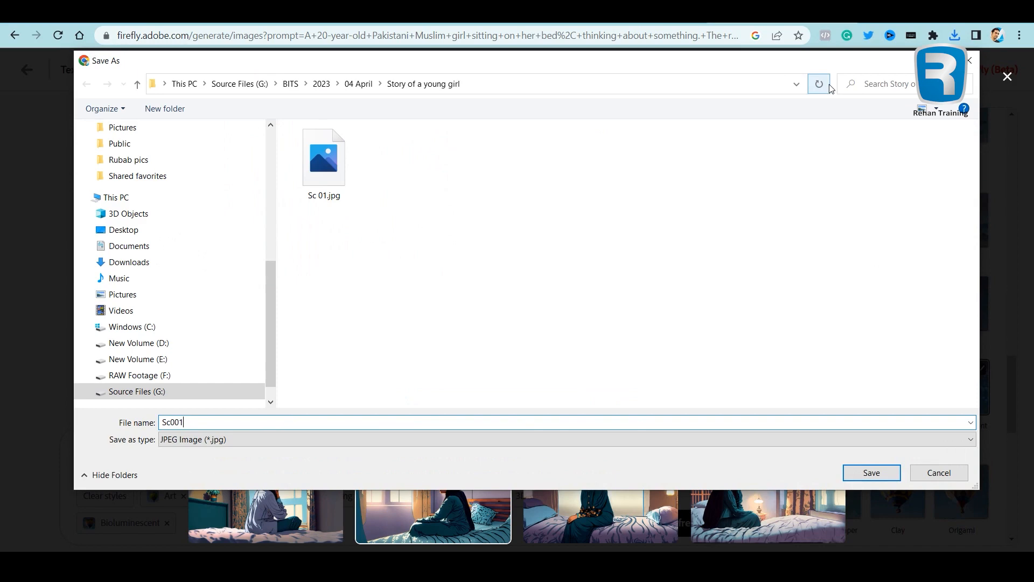
key("Return")
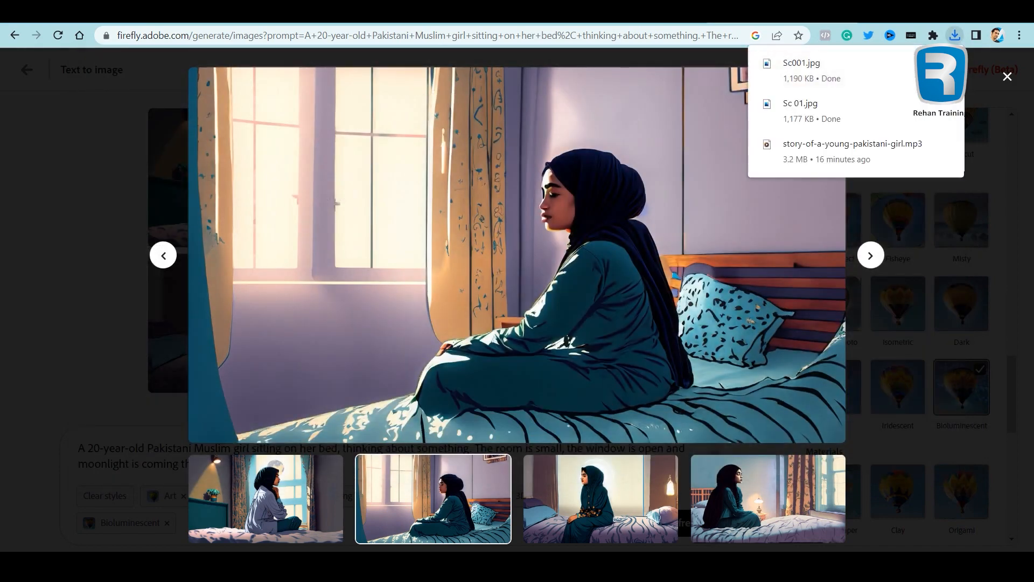
left_click(1006, 76)
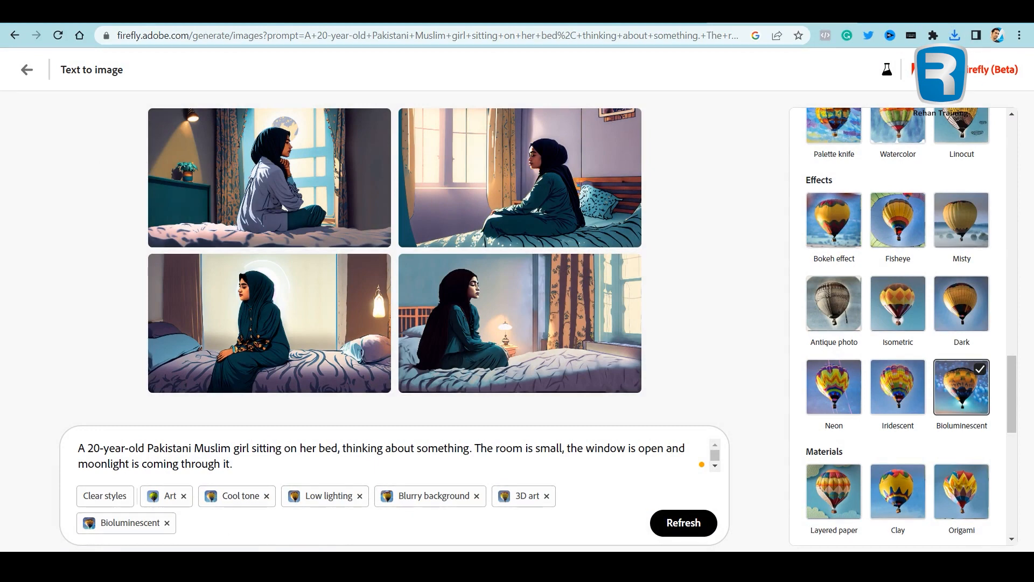
Check the first paragraph of the story script in Notepad against the generated images in Firefly
left_click(261, 510)
left_click(520, 171)
left_click_drag(614, 156, 27, 169)
left_click(656, 166)
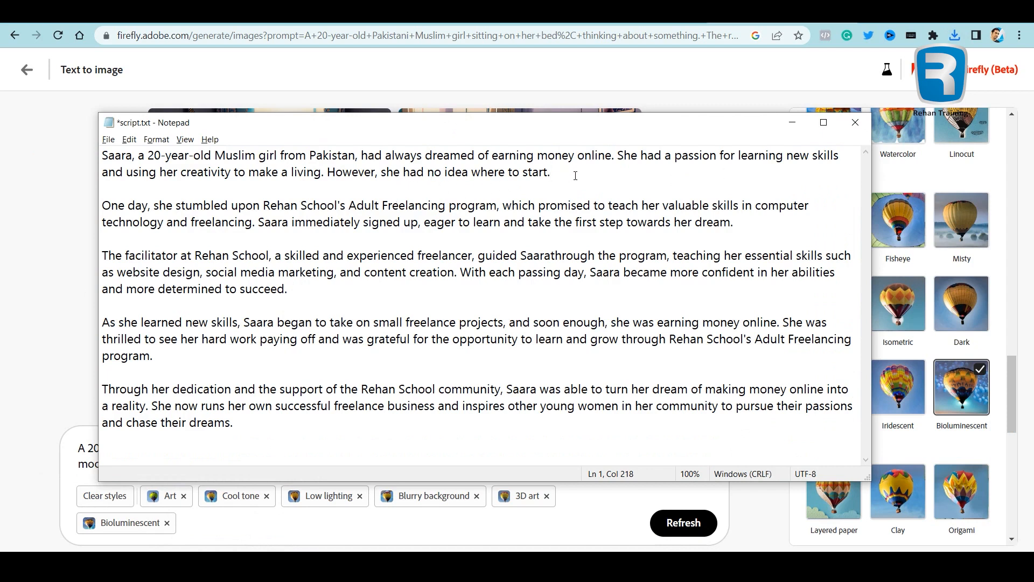
left_click(616, 158)
left_click(5, 252)
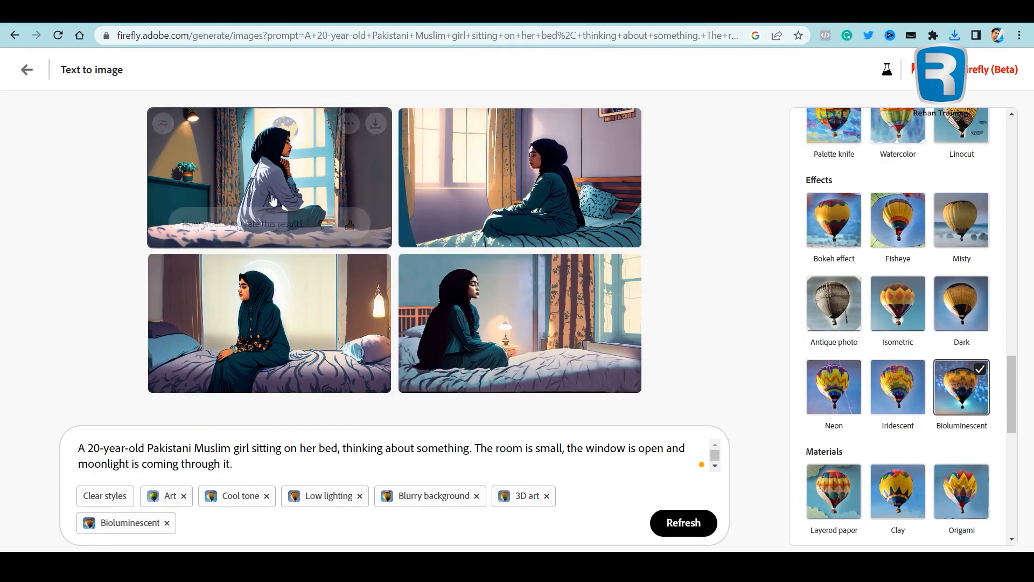
mouse_move(235, 304)
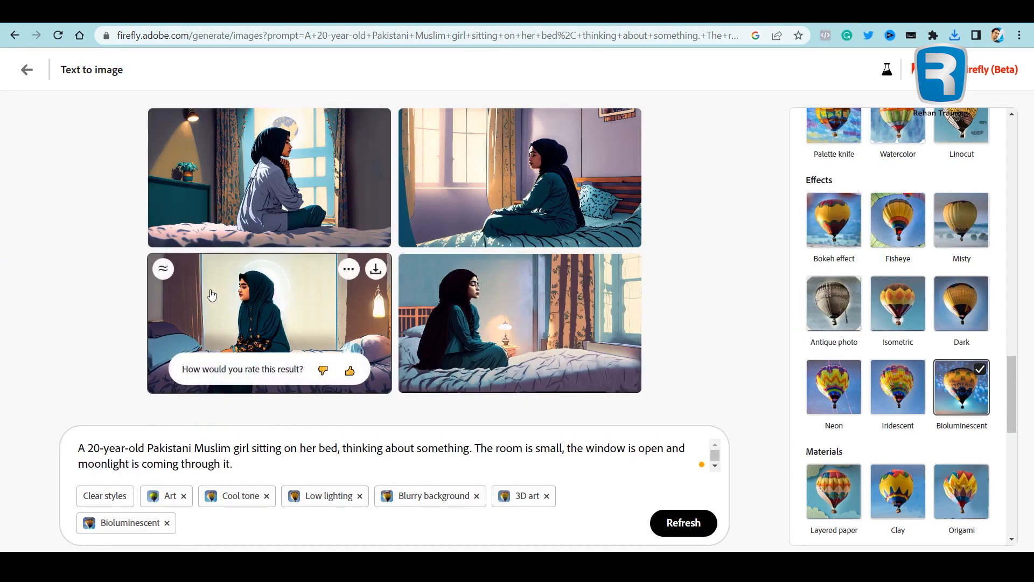
key("alt+Tab")
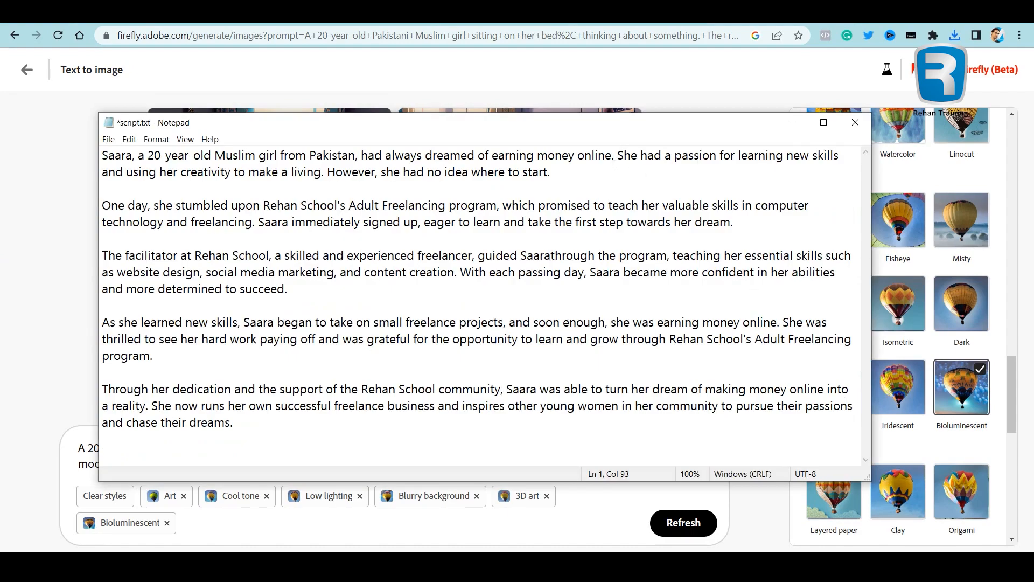
key("alt+Tab")
Download the image of the girl with the hanging lamp and halo-like moon as Sc02, close the preview, and switch to the script in Notepad
left_click(267, 275)
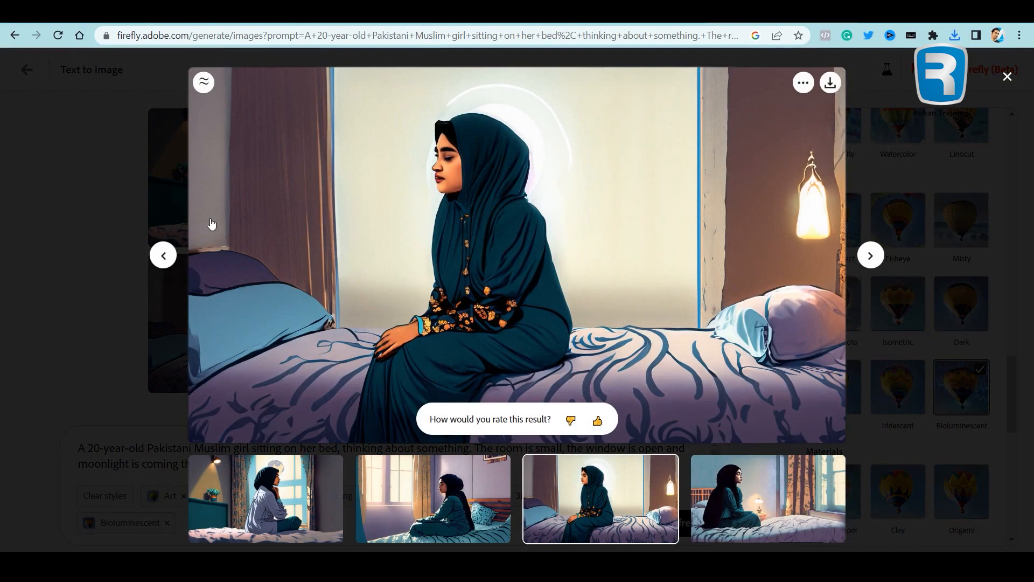
left_click(831, 82)
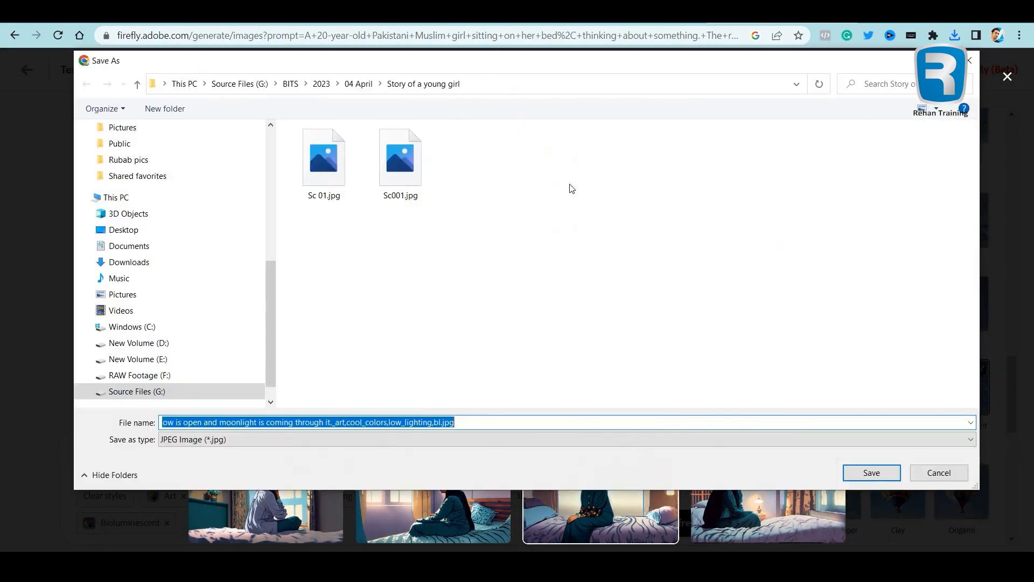
type("Sc02")
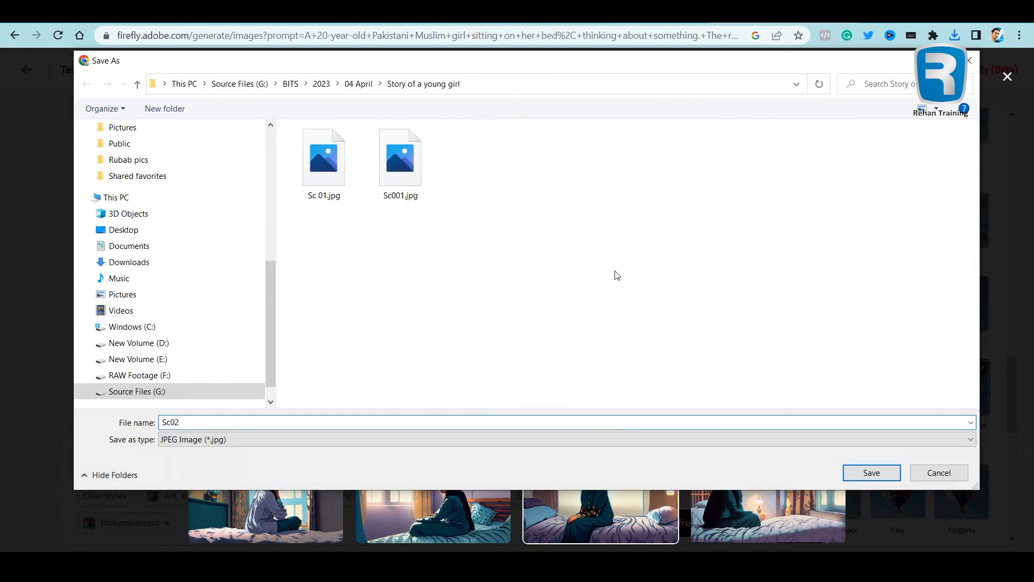
key("Return")
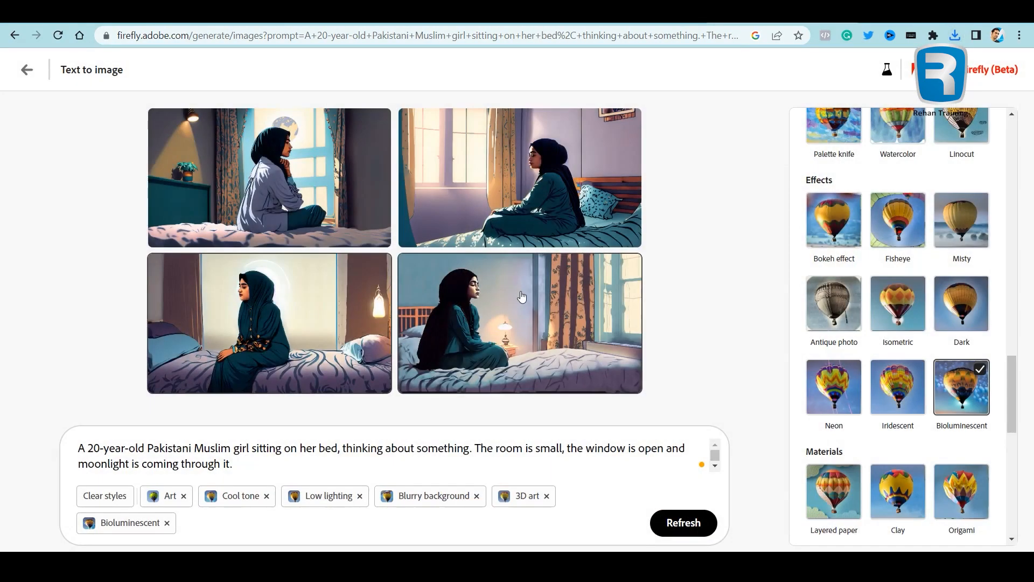
key("alt+Tab")
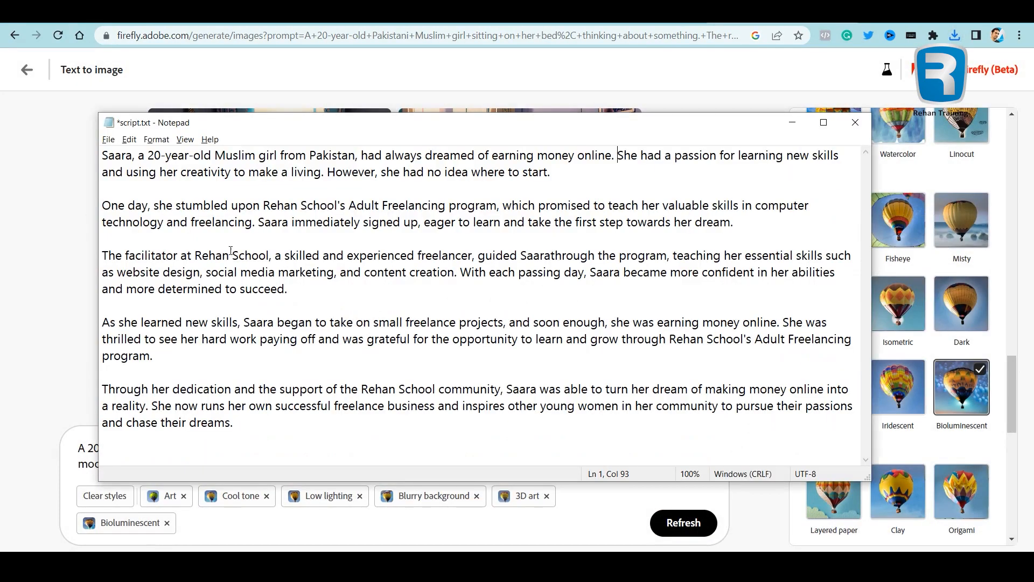
Highlight the first sentence of the script's second paragraph in Notepad as the next scene and switch back to Firefly
left_click(139, 203)
left_click_drag(255, 223, 102, 205)
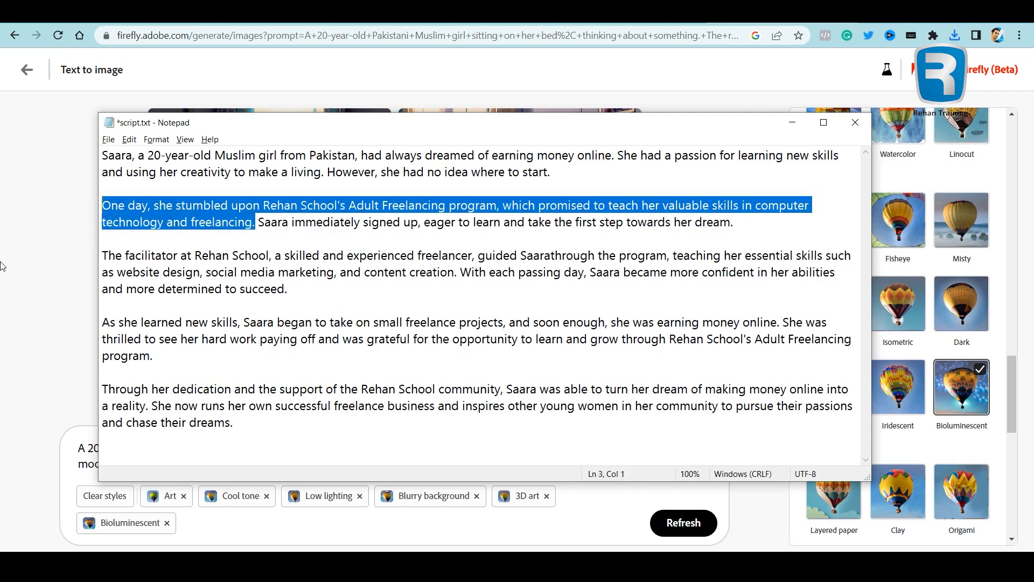
left_click(15, 297)
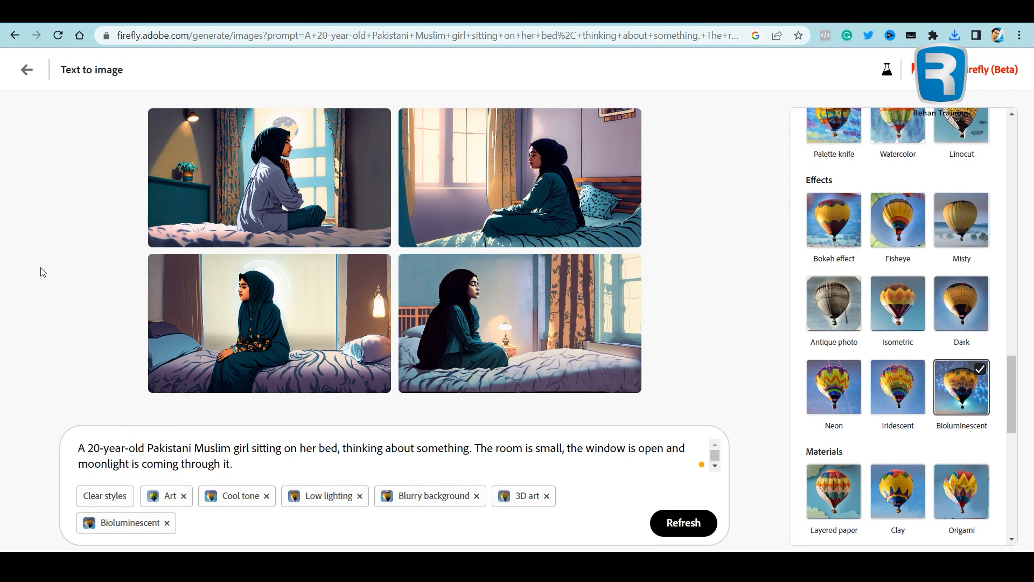
Replace the prompt text after "girl" with "using her laptop. She is sitting on chair in her bed room. It is day time and sun is shinning."
left_click(189, 447)
left_click(263, 449)
left_click_drag(251, 449, 337, 462)
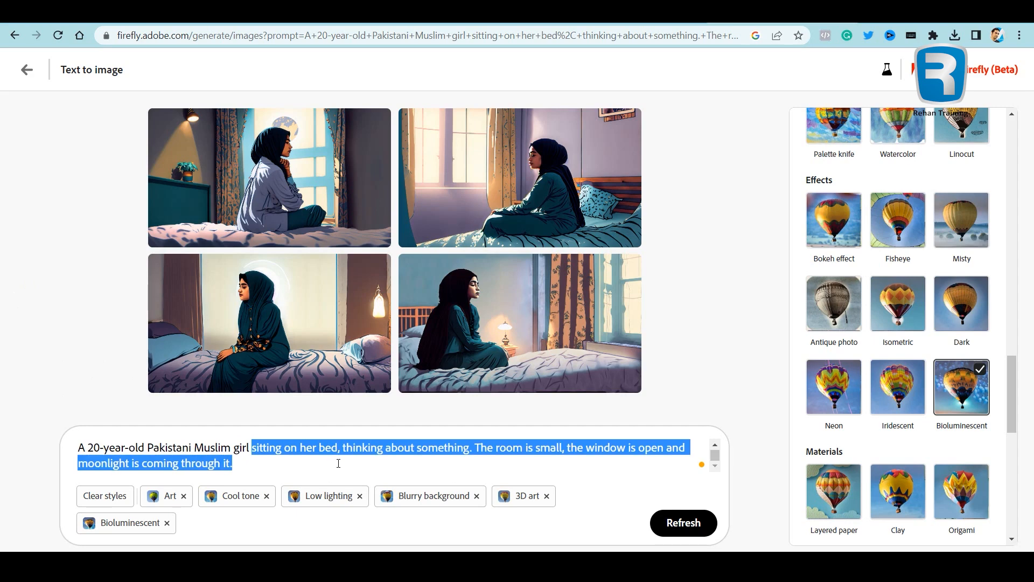
type("using her laptop. She is sitting ")
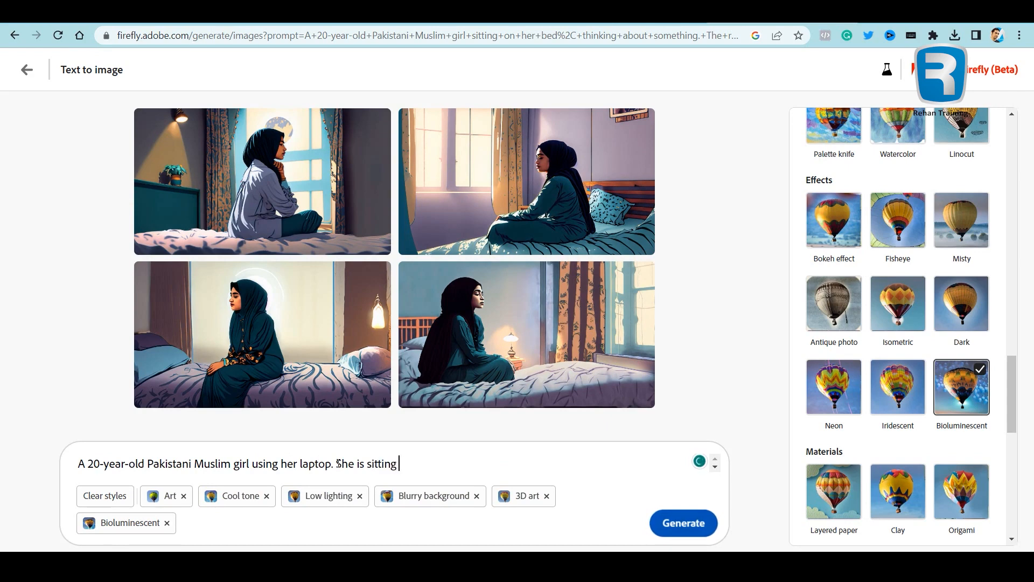
type("on chair in her bed ")
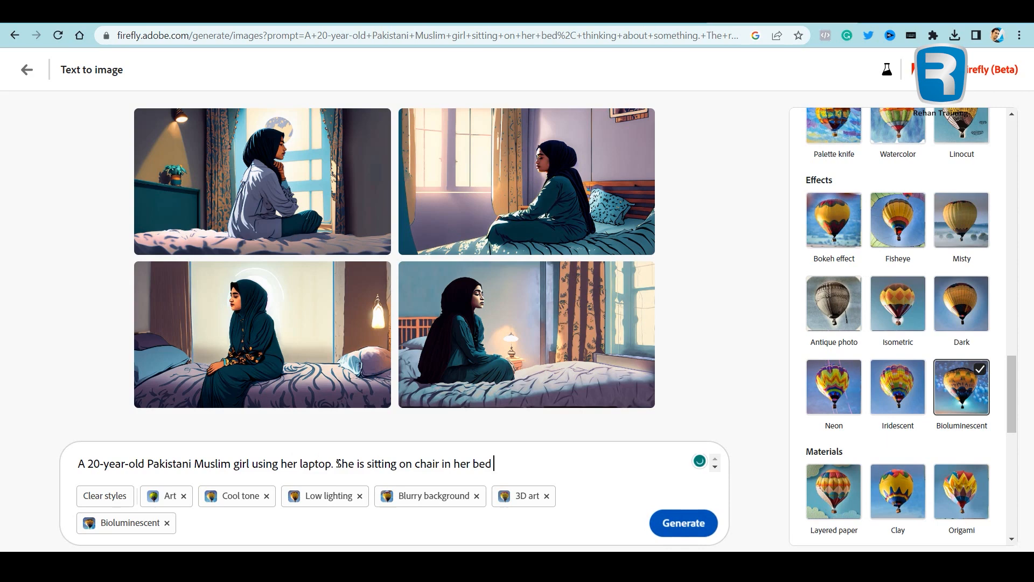
type("room. It is day time and sun is ")
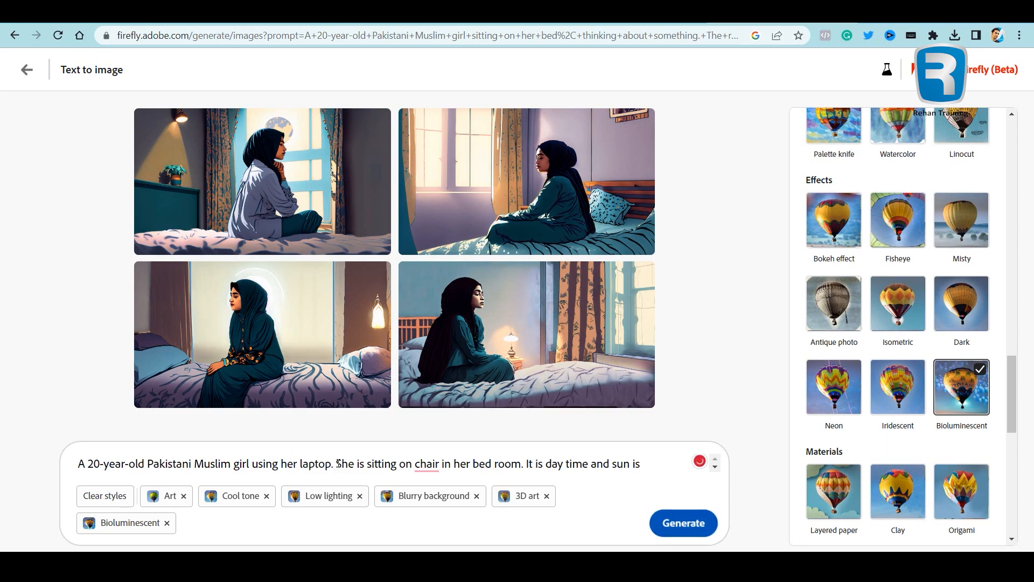
type("shinning")
Accept the suggested article corrections "a chair" and "the sun" in the prompt
mouse_move(427, 465)
left_click(443, 378)
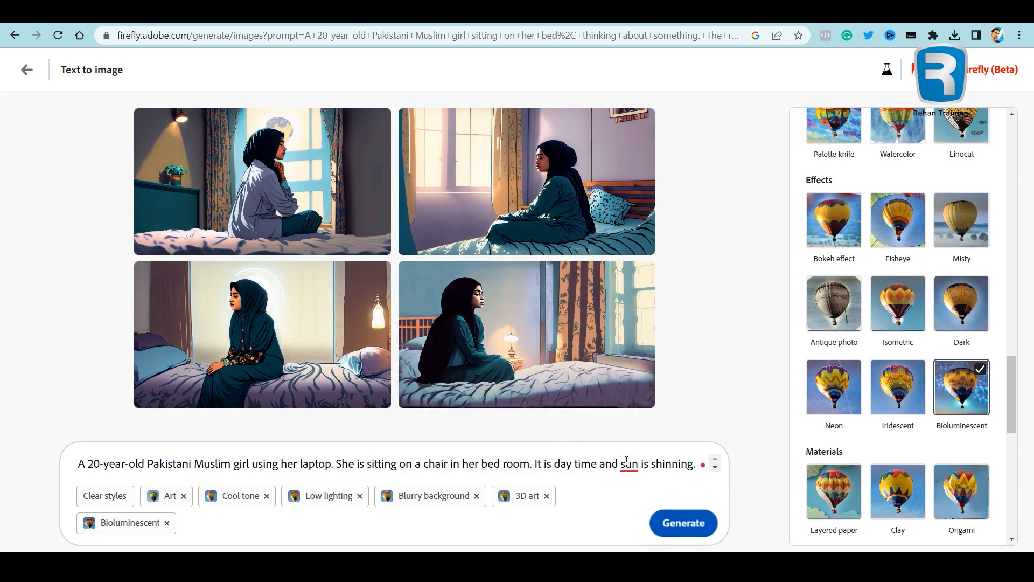
mouse_move(621, 465)
left_click(663, 398)
Add the sentence "Window is open and wind is blowing the curtains." to the end of the prompt
left_click(211, 466)
type("Windo")
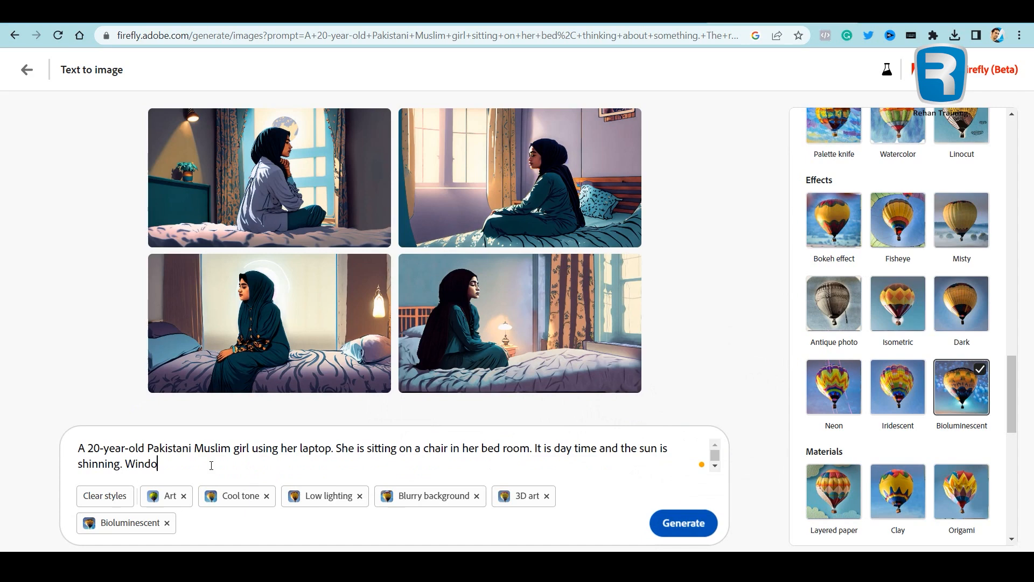
type("w is open and wind is blwo")
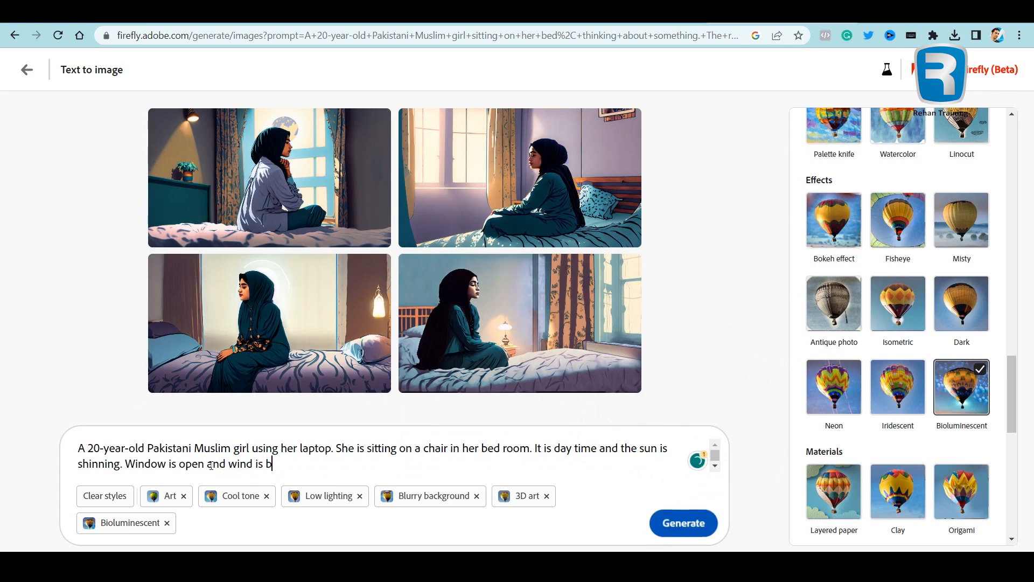
key("BackSpace")
key("BackSpace")
type("owing the curtains.")
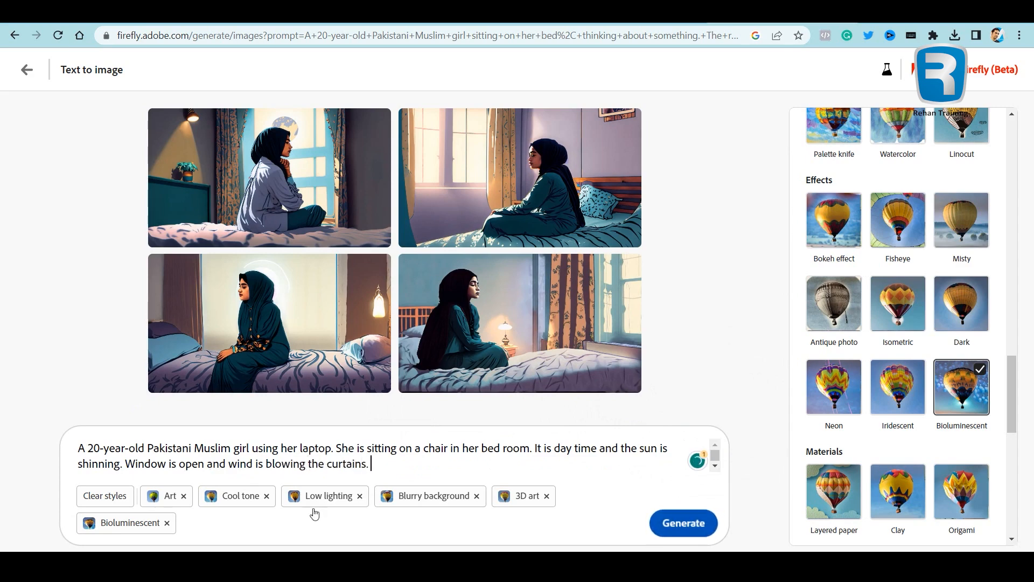
Correct the prompt wording to "The window", "the wind", "shining", "bedroom" and "daytime" using the suggested corrections
mouse_move(149, 464)
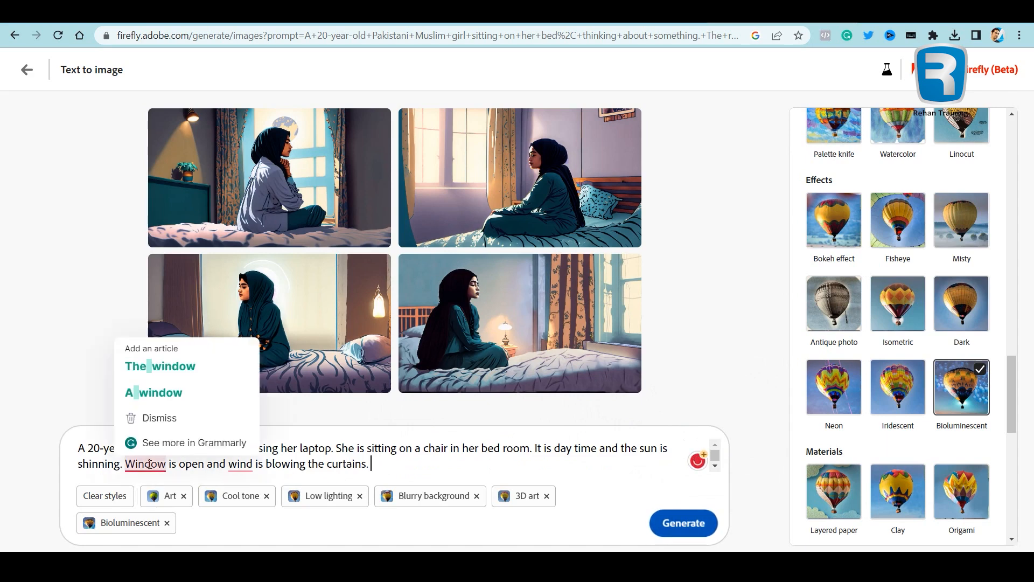
left_click(157, 365)
mouse_move(260, 463)
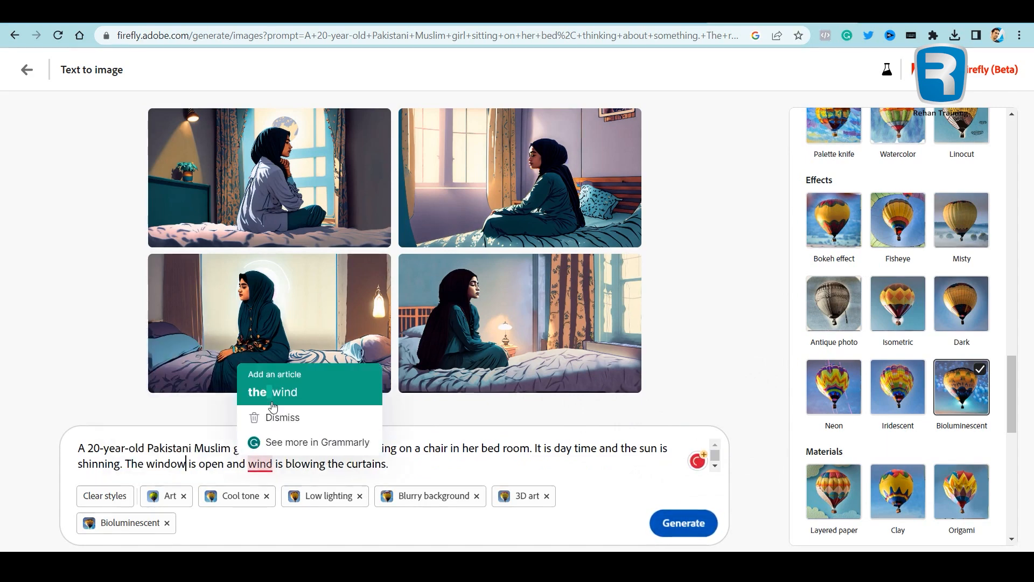
left_click(274, 397)
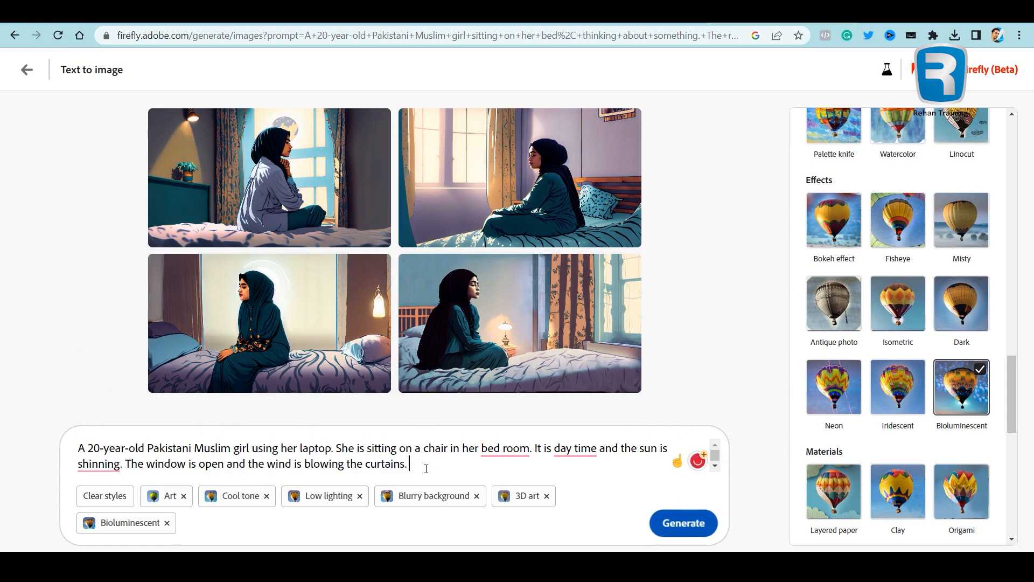
mouse_move(101, 462)
left_click(99, 390)
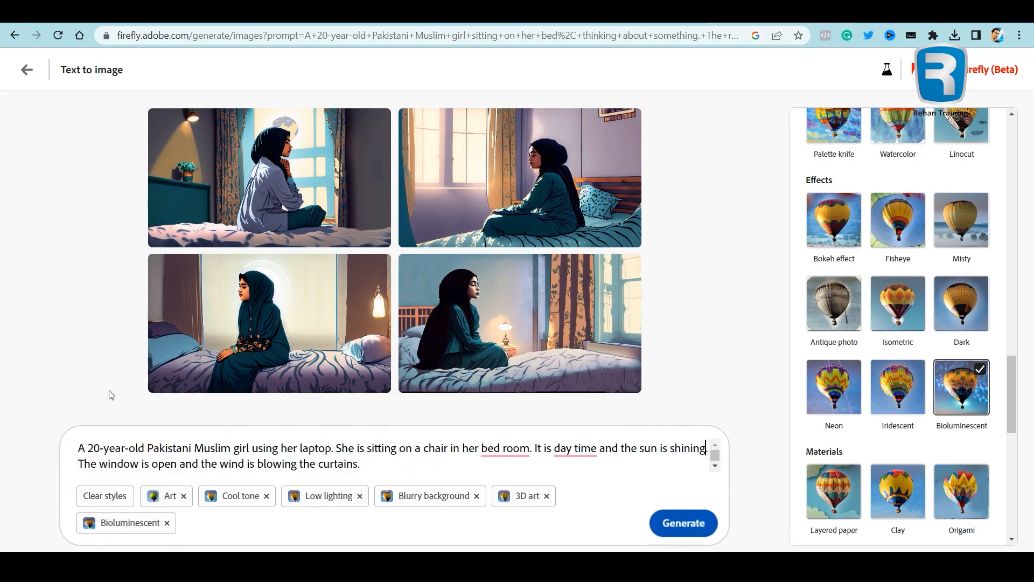
left_click(392, 462)
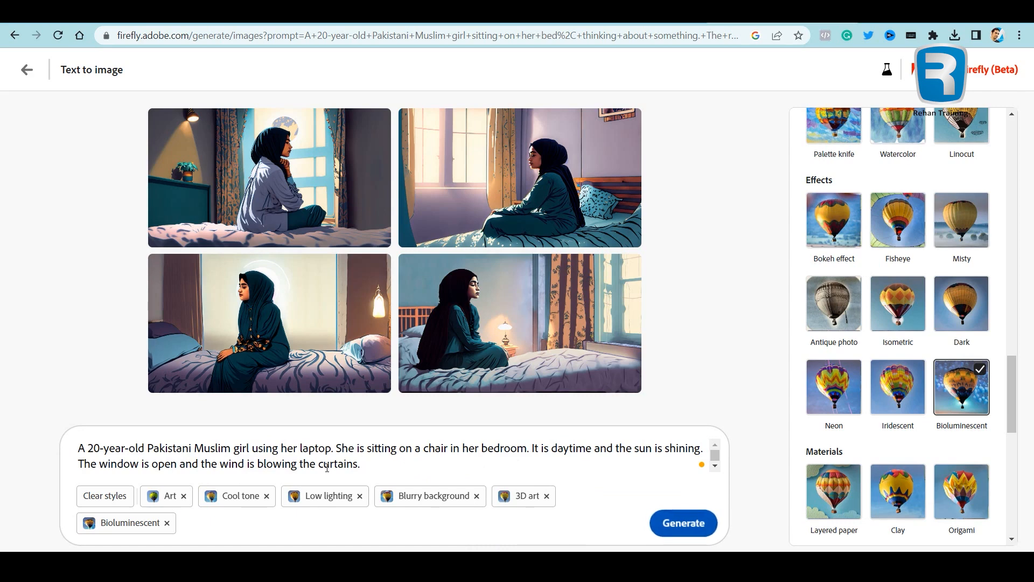
left_click(618, 460)
Replace the Cool tone style with Warm tone and generate the images of the girl with the laptop
left_click(267, 496)
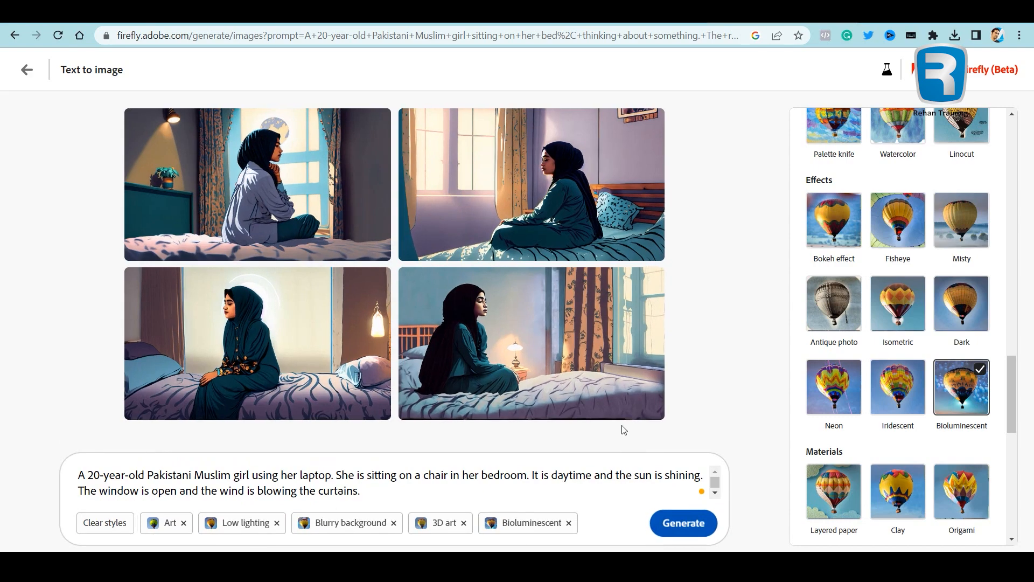
scroll(941, 309, "up", 3)
scroll(942, 308, "up", 10)
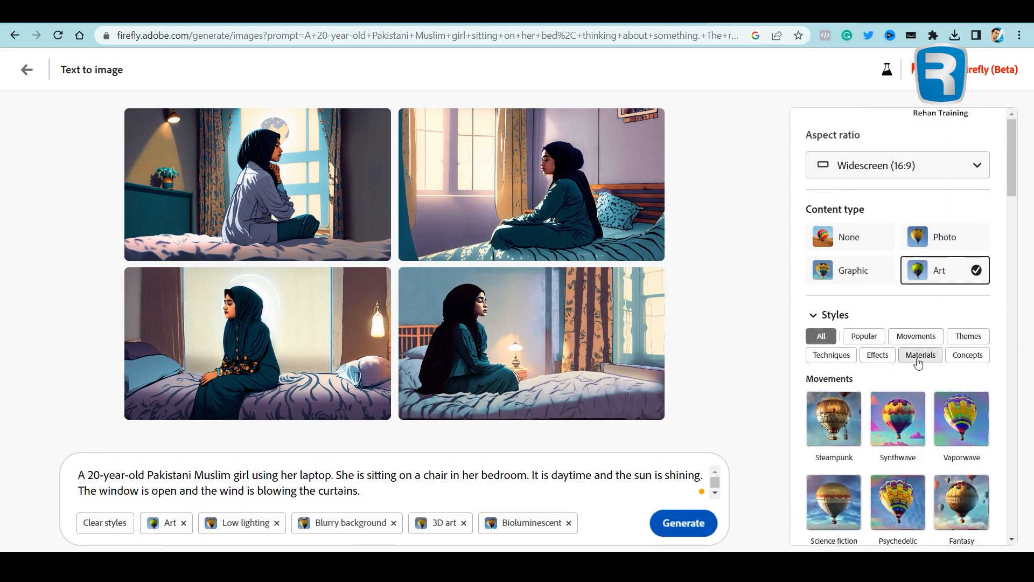
left_click_drag(1016, 193, 1016, 528)
left_click(897, 385)
left_click(867, 263)
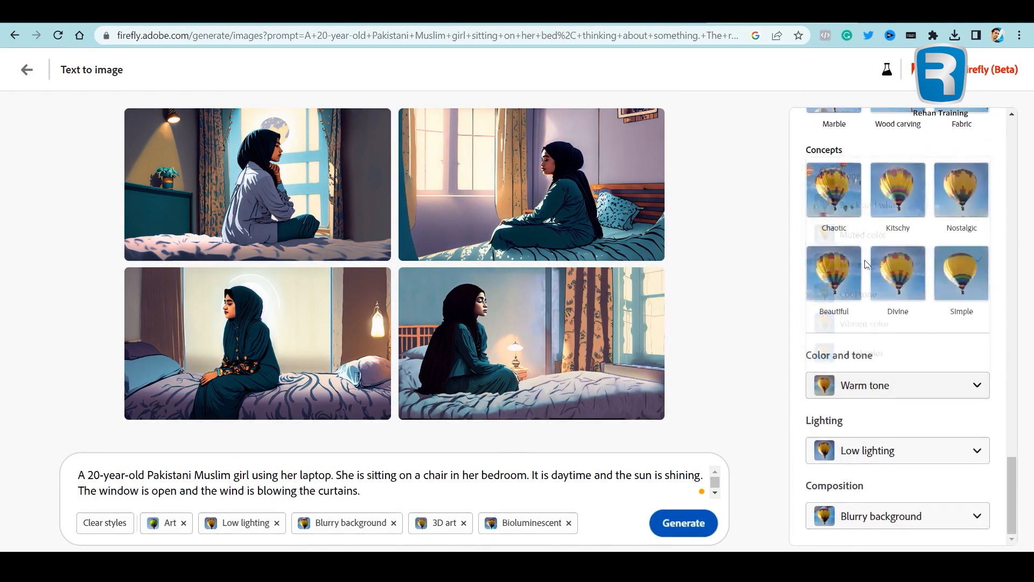
left_click(683, 523)
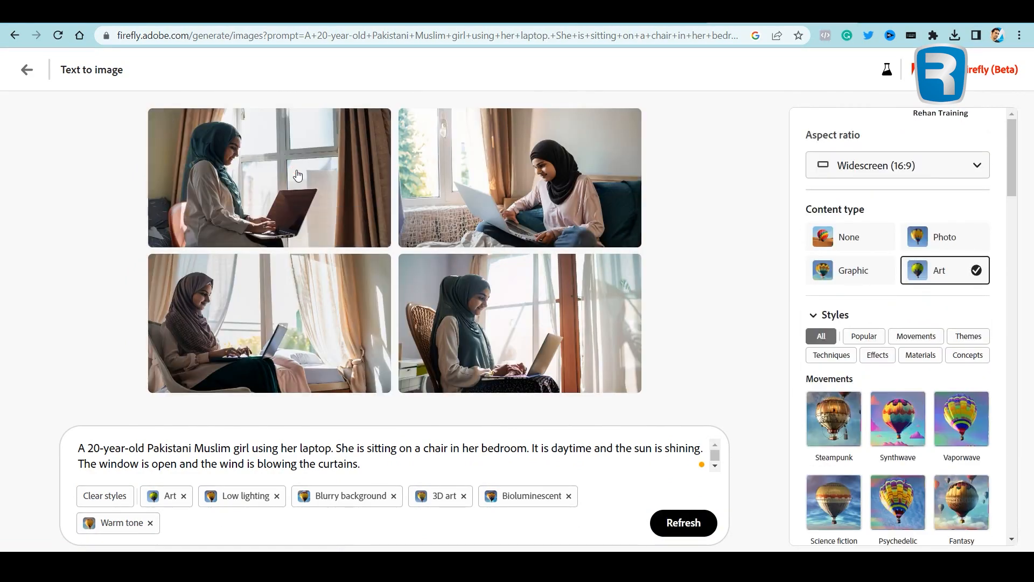
Compare the four generated images of the girl with the laptop at enlarged size and close the preview
left_click(296, 172)
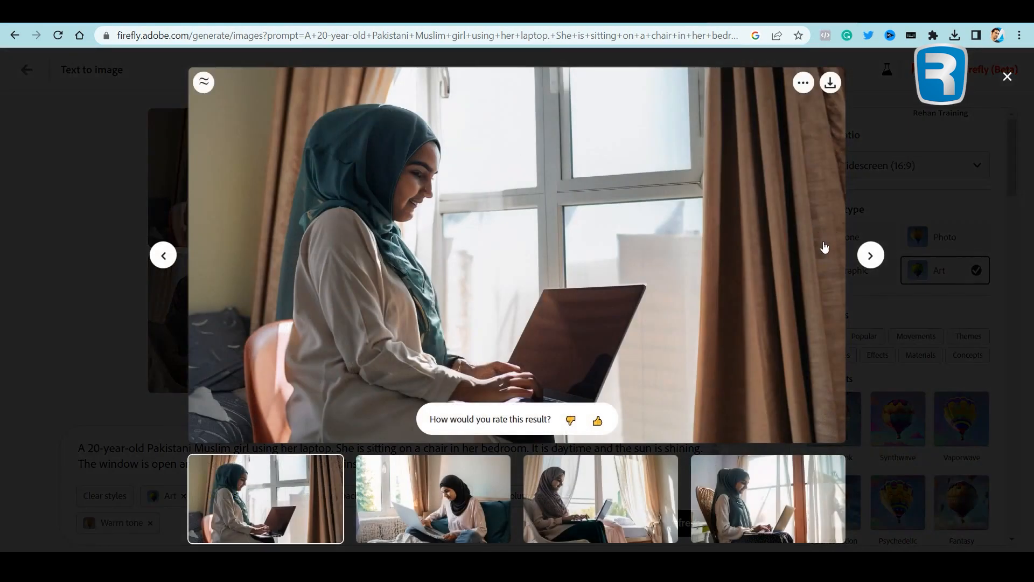
left_click(871, 255)
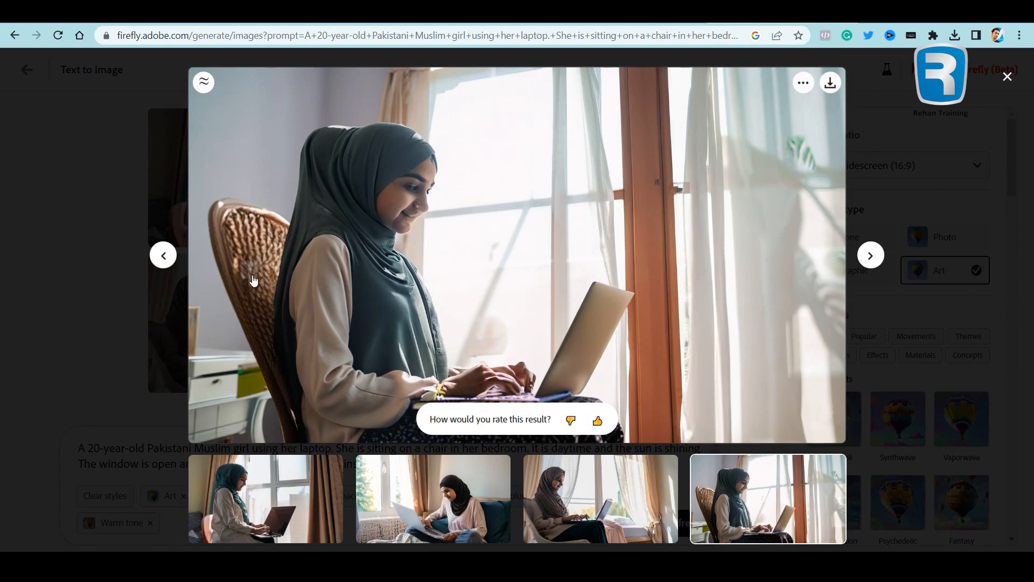
left_click(441, 507)
left_click(628, 507)
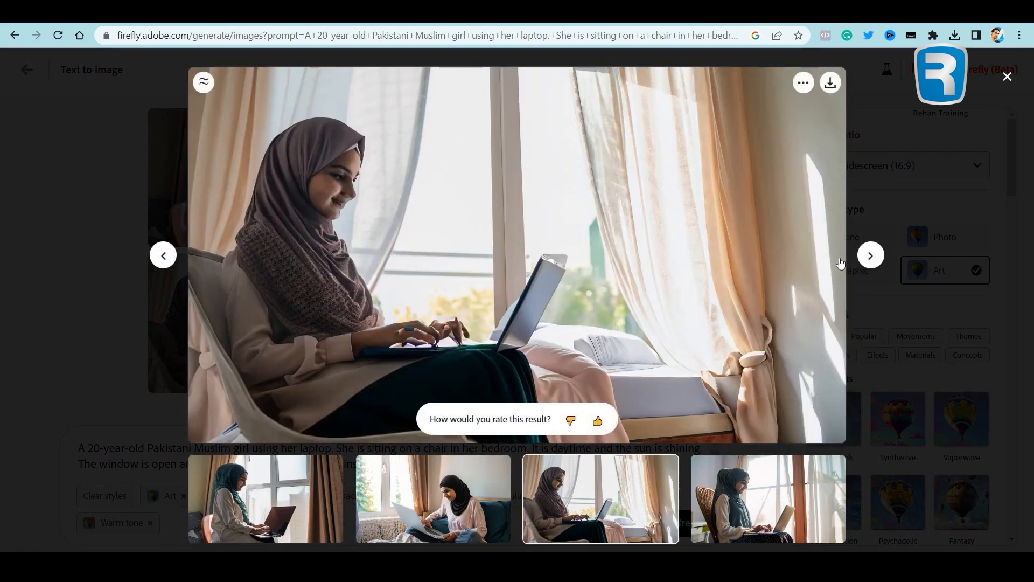
left_click(752, 499)
left_click(209, 518)
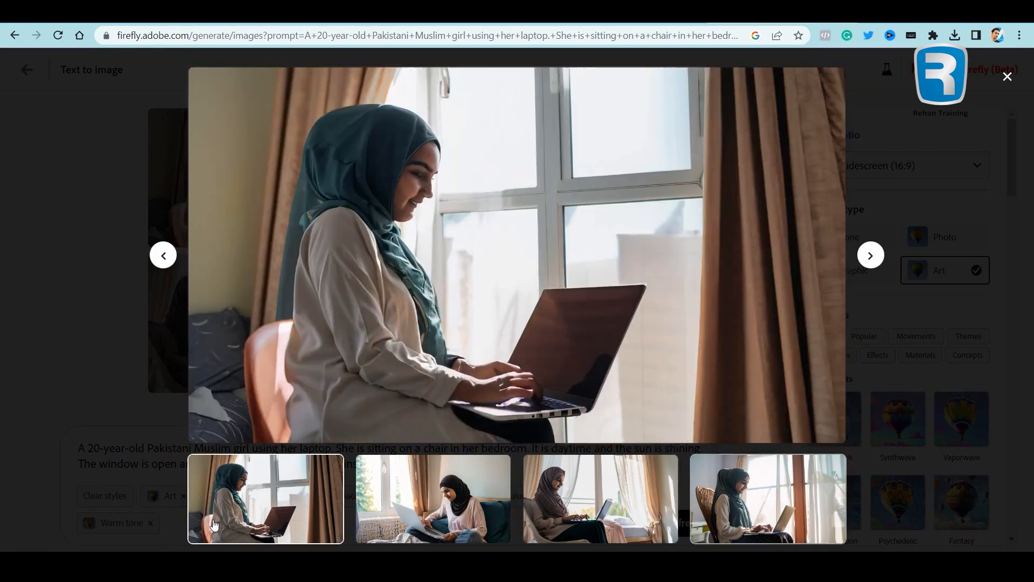
left_click(14, 319)
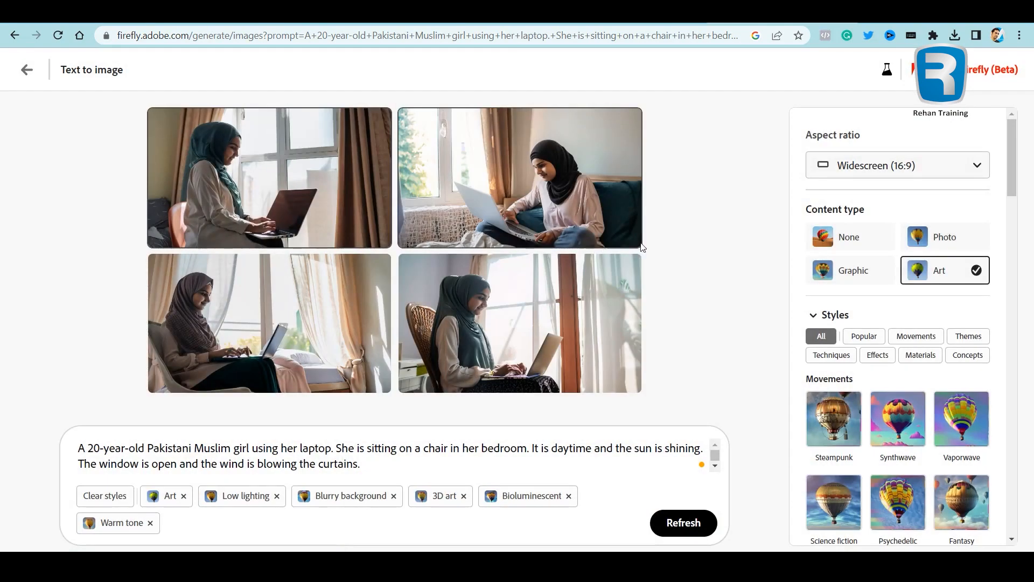
Try the Graphic content type, remove the 3D art style, and regenerate the images with the content type set back to Art
left_click(851, 276)
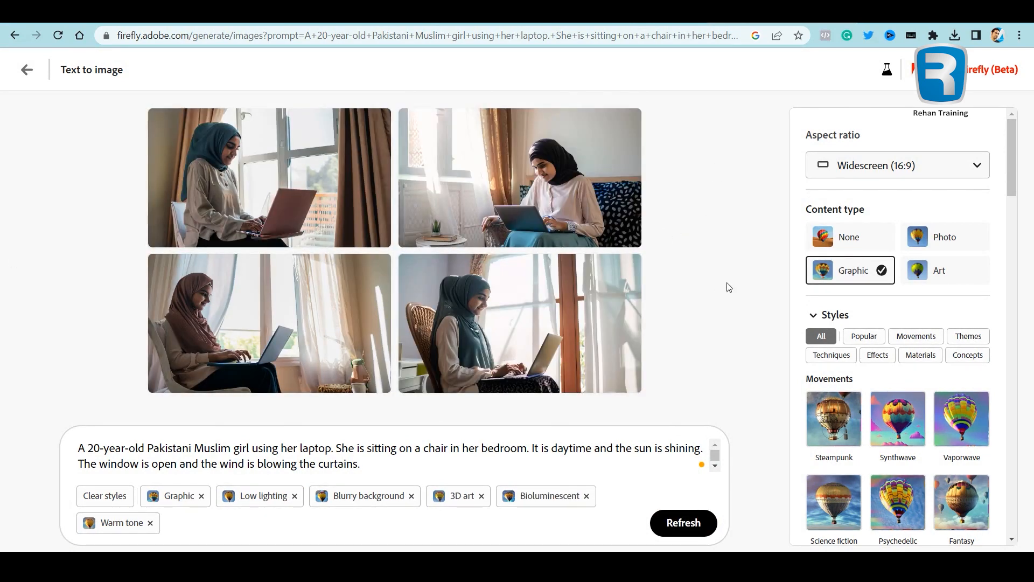
scroll(916, 324, "down", 8)
left_click(984, 316)
left_click(700, 511)
mouse_move(224, 195)
left_click_drag(1013, 245, 1013, 159)
left_click(946, 270)
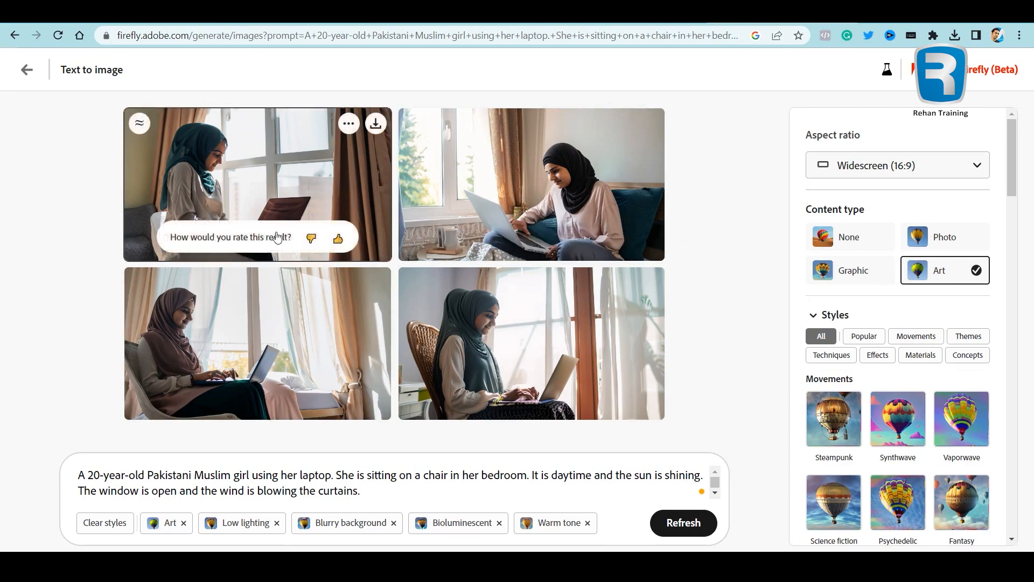
Compare the new images at enlarged size and download the one with the teal hijab and brown curtains as Sc03
left_click(254, 331)
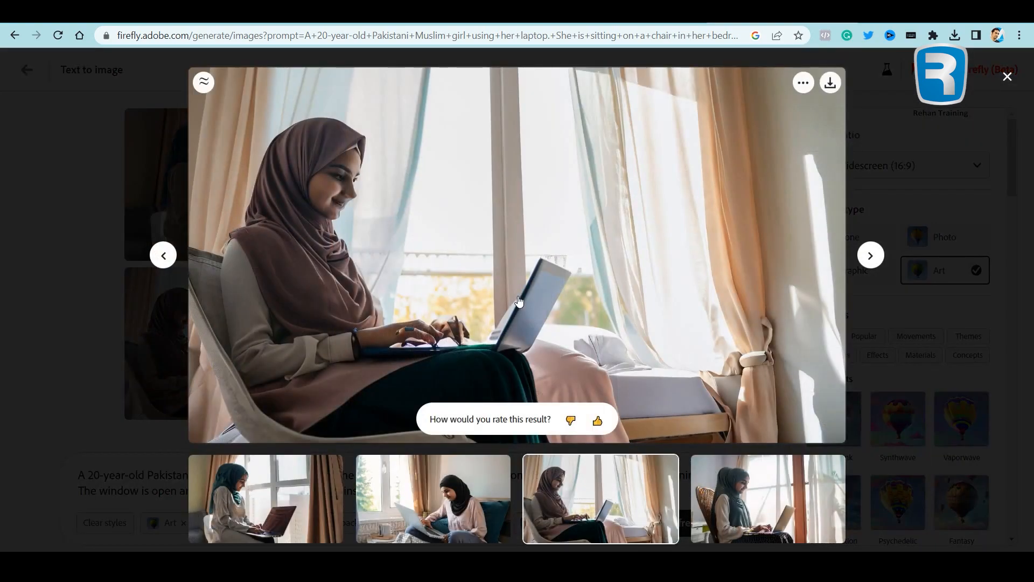
left_click(439, 501)
left_click(311, 501)
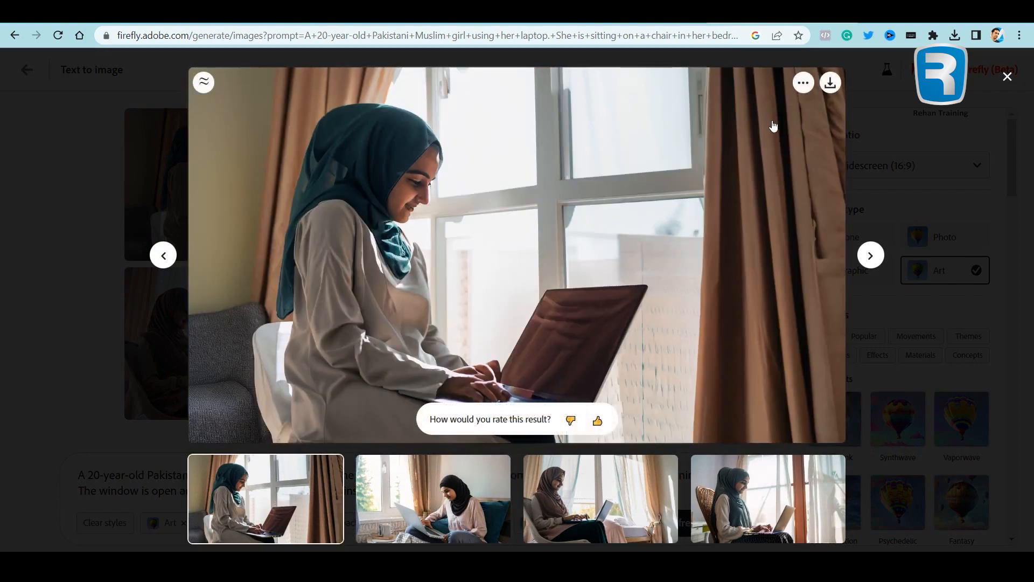
left_click(832, 85)
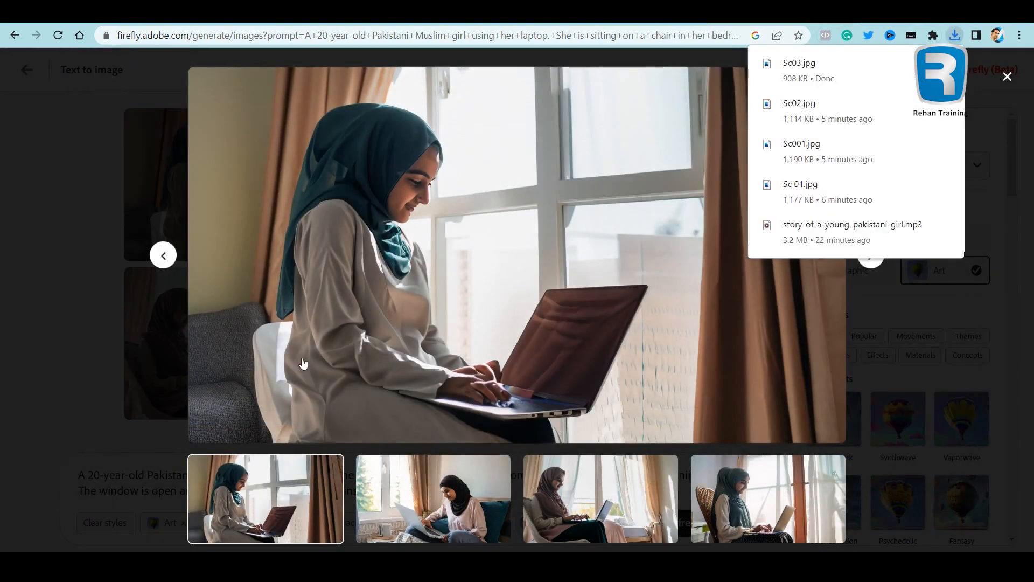
Generate images similar to the saved one and enlarge the variation of the girl in the light blue blouse
left_click(203, 85)
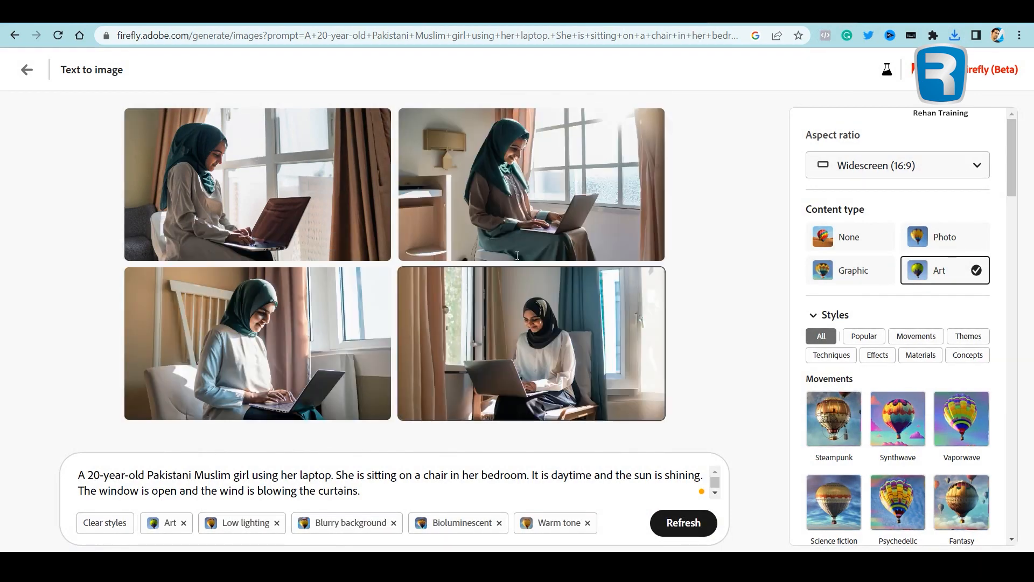
left_click(529, 195)
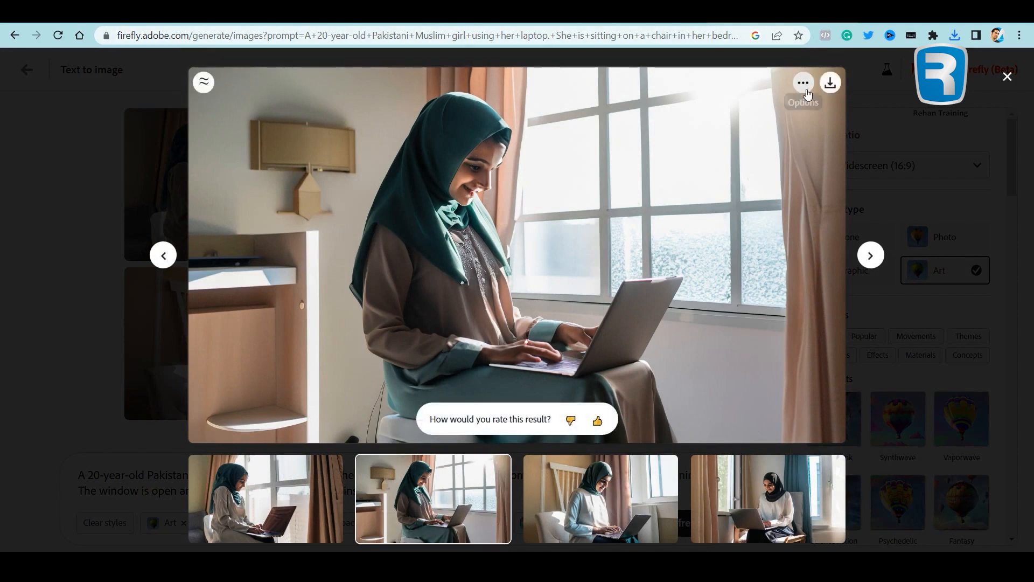
left_click(871, 255)
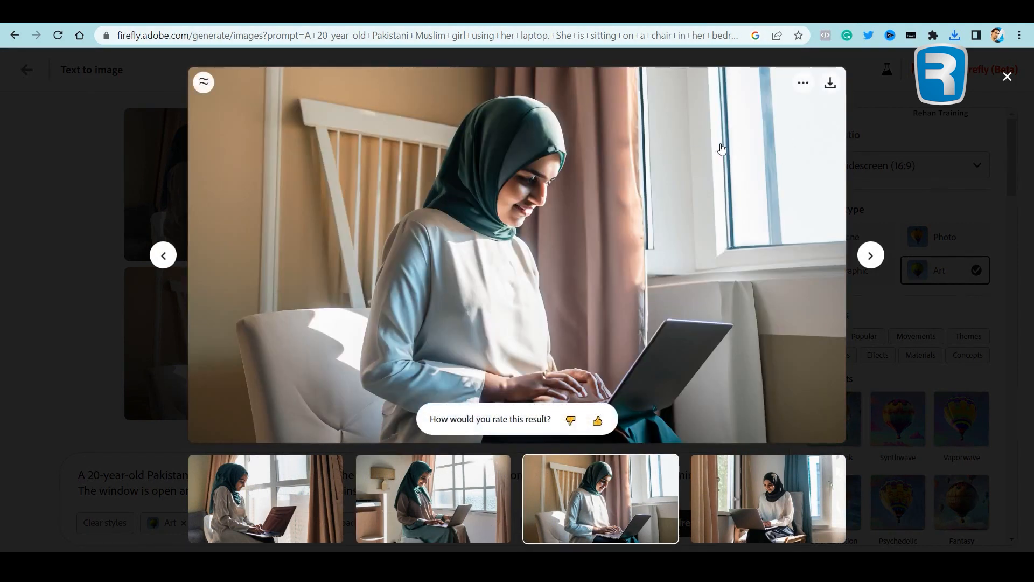
Save the enlarged image of the girl in the light blue blouse as sc05 and close the preview of the Photo-type results
left_click(831, 83)
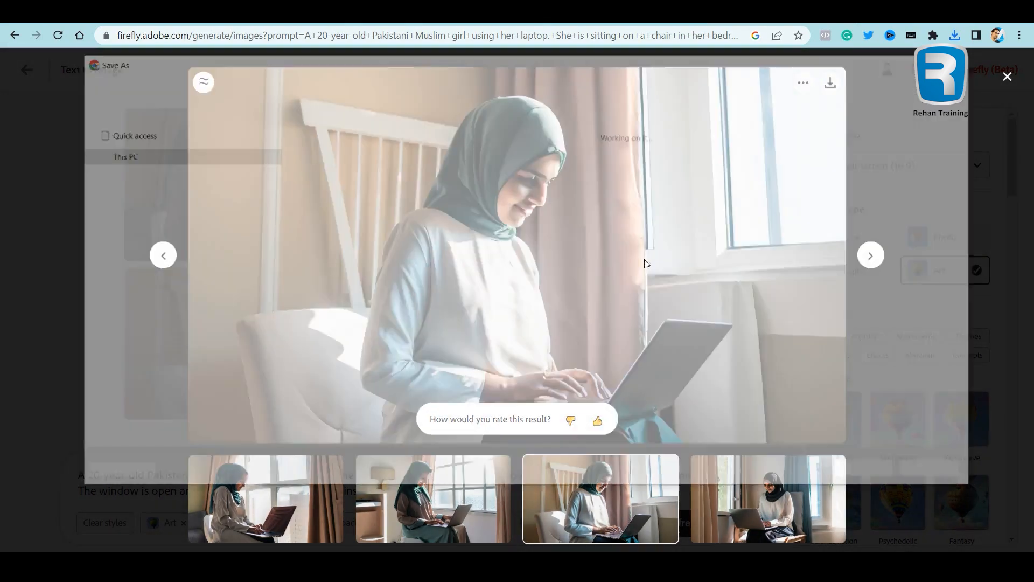
type("sc05")
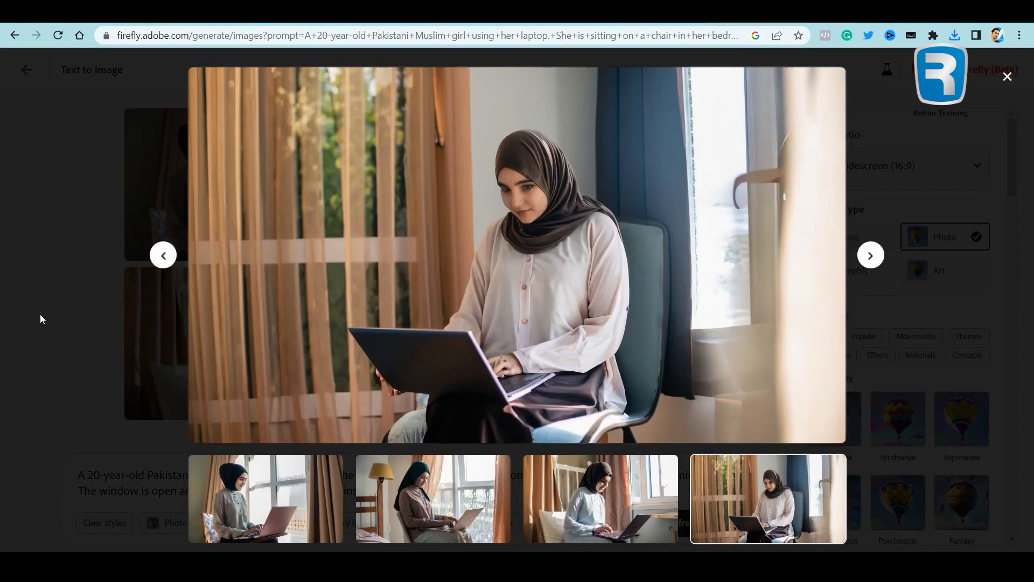
left_click(36, 328)
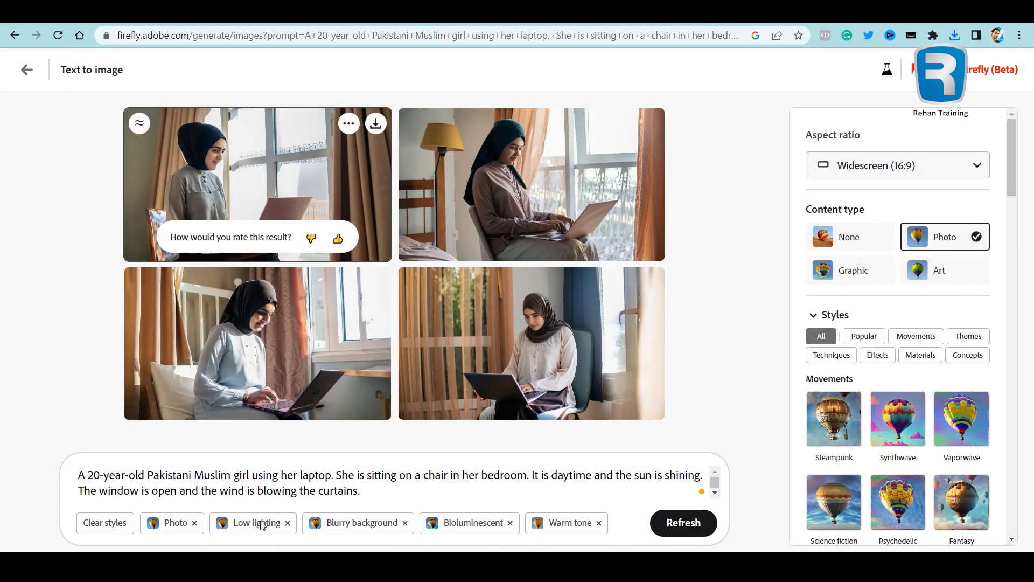
Check the second paragraph of the script in Notepad for the next scene, and return to the image generator
left_click(231, 506)
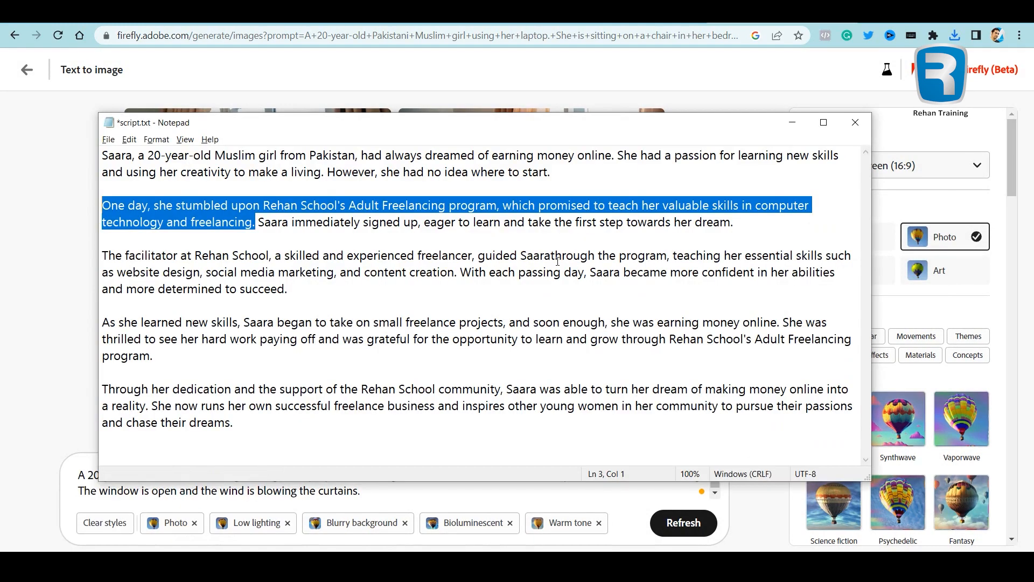
left_click(412, 225)
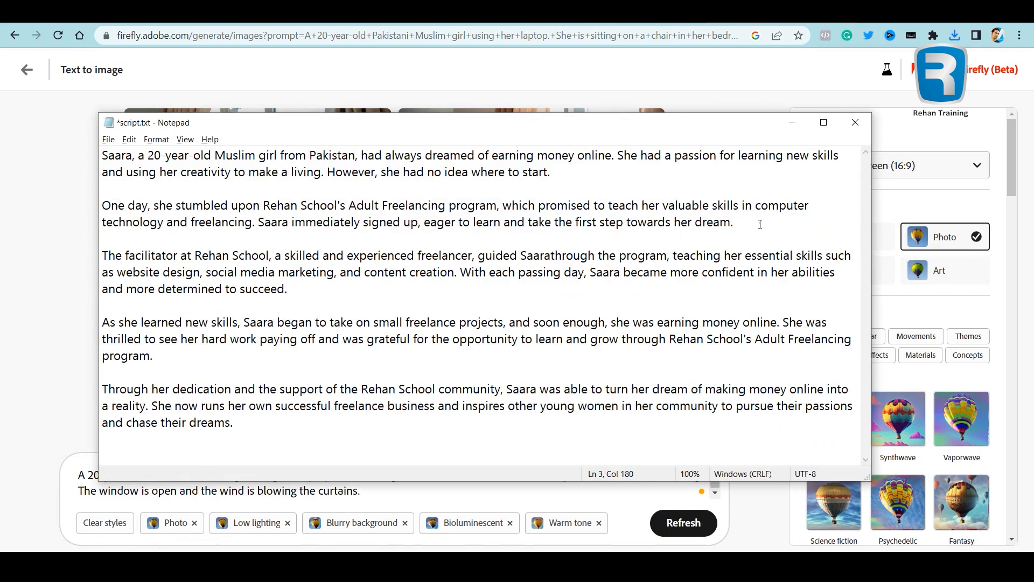
key("alt+Tab")
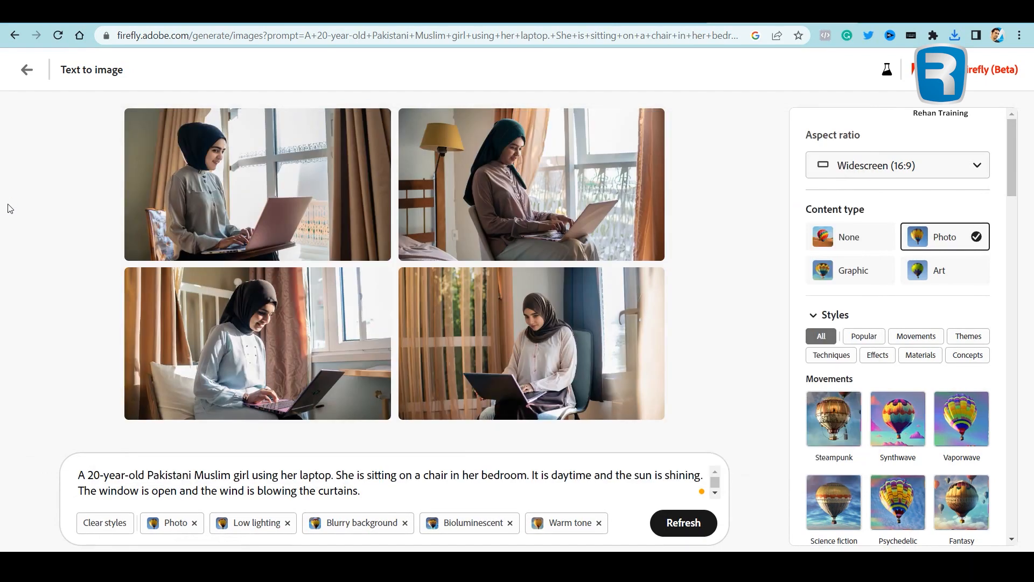
Change the prompt's second sentence to "She is using Facebook.com on her laptop." and generate new images
key("ctrl+a")
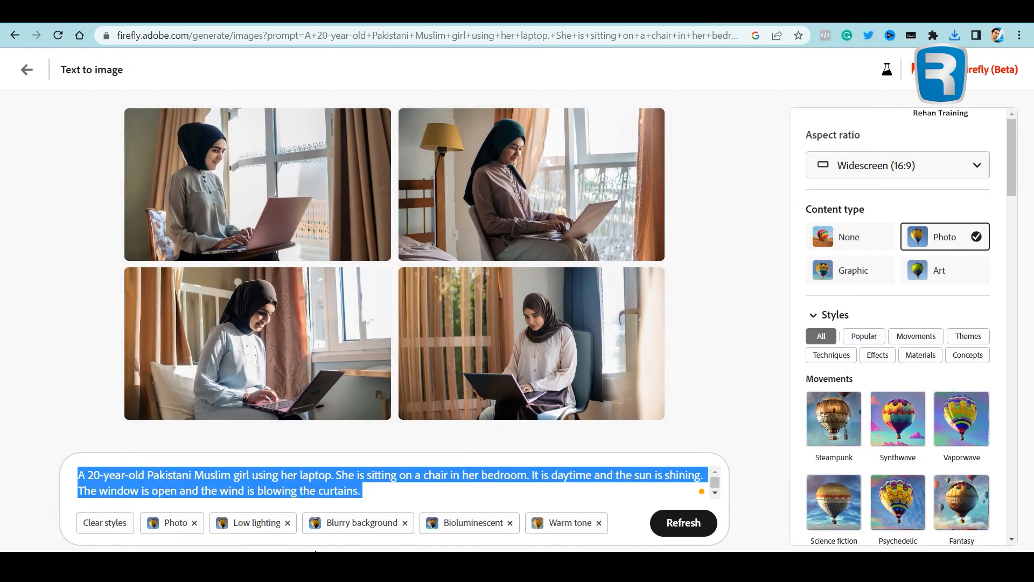
type("is using ")
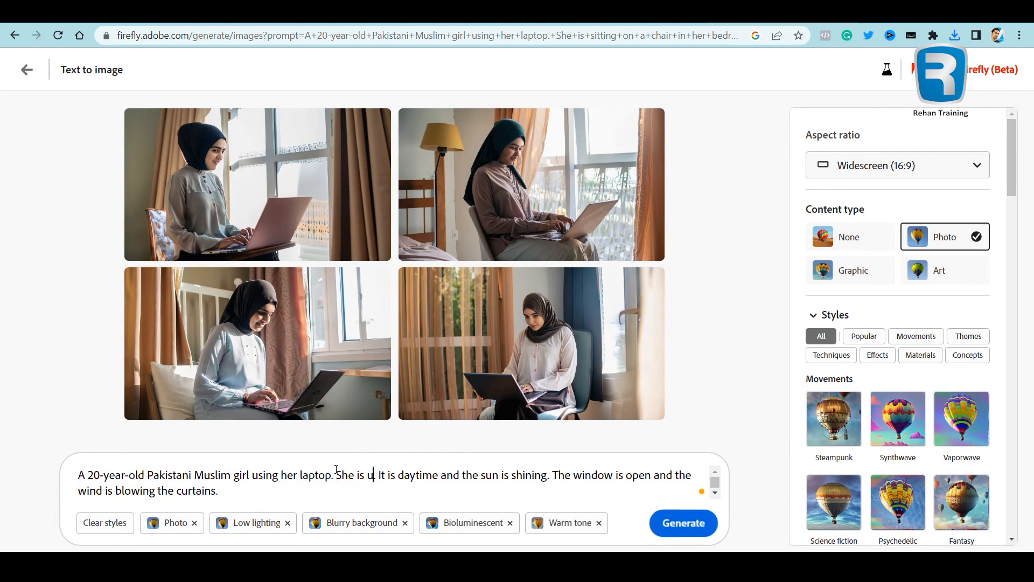
type("Facebook.com")
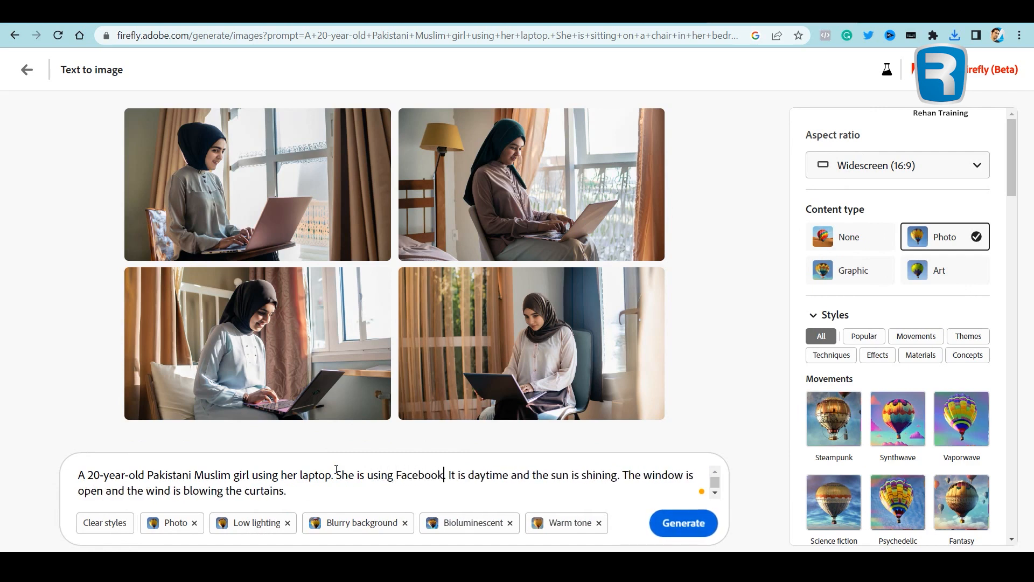
type("\\.")
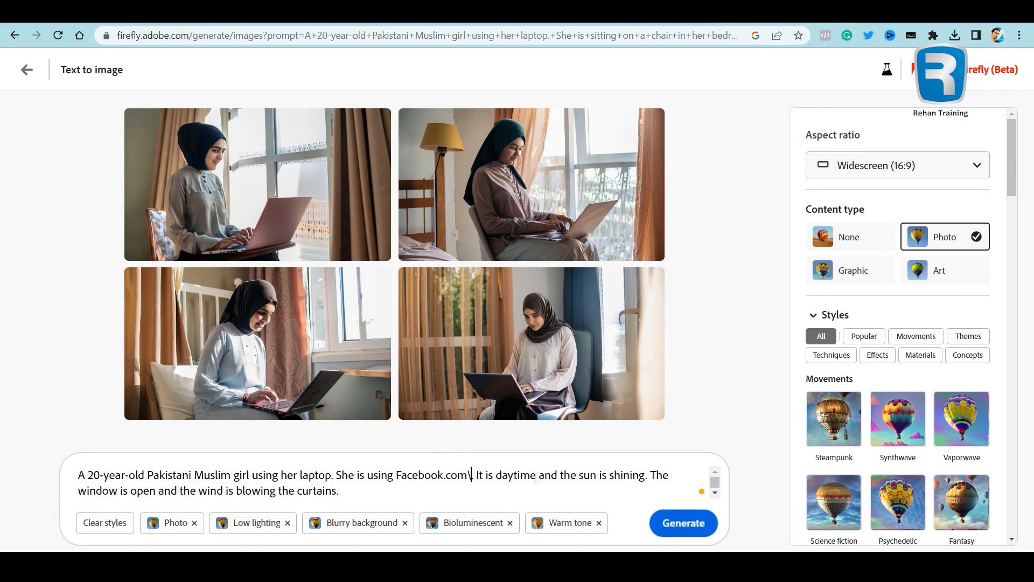
key("BackSpace")
type("on.")
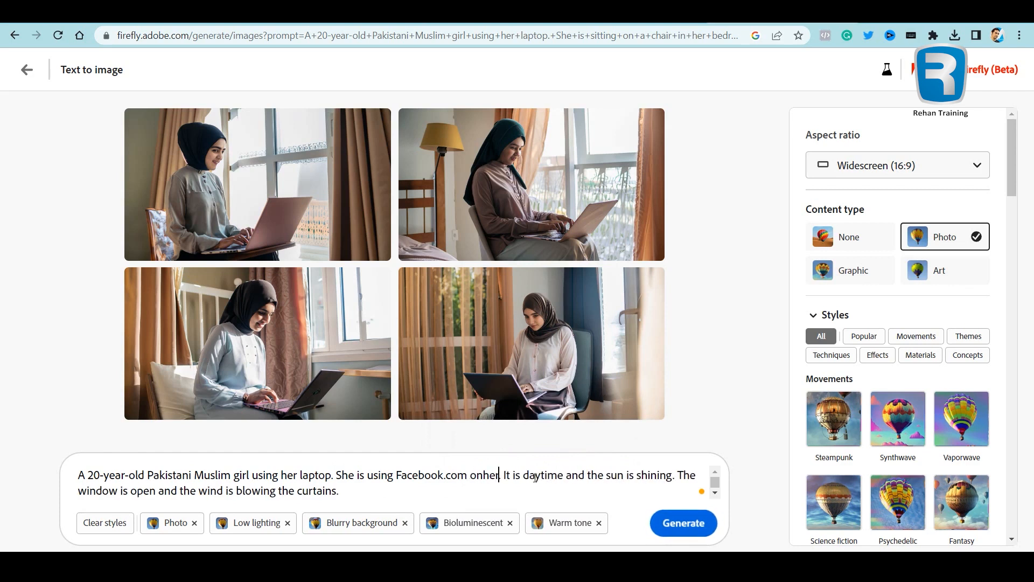
type(" her lapt")
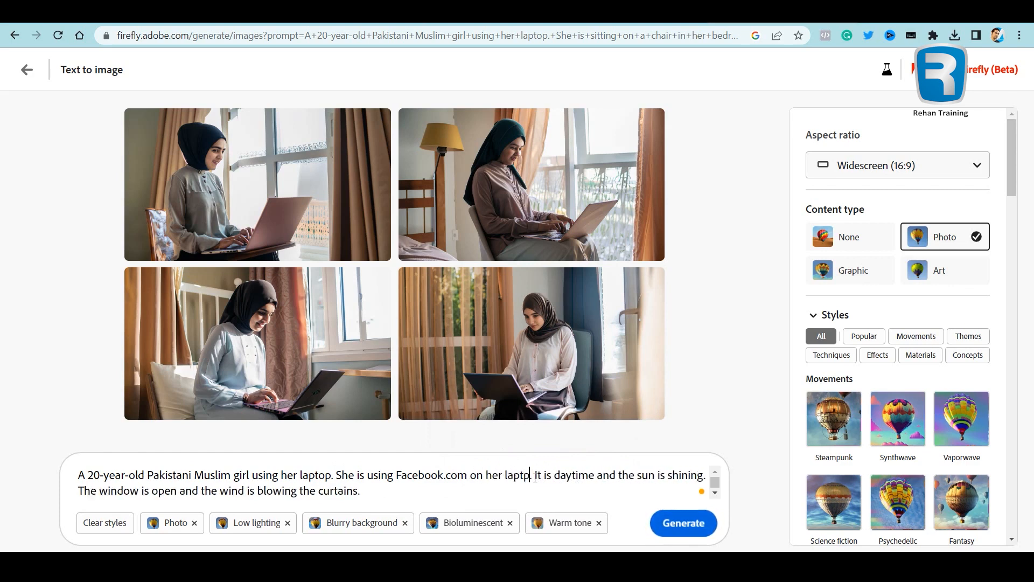
type("op.")
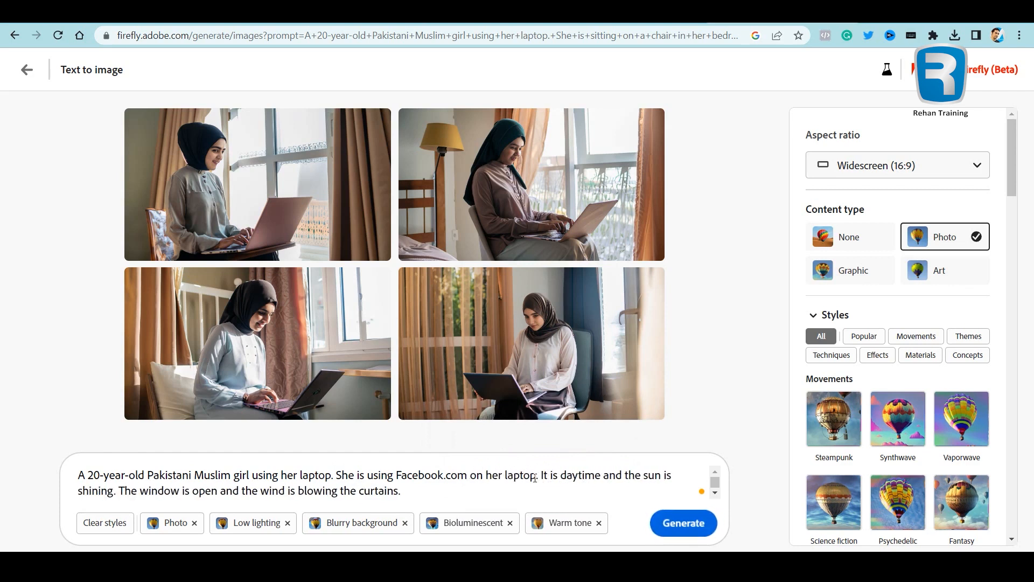
left_click(680, 525)
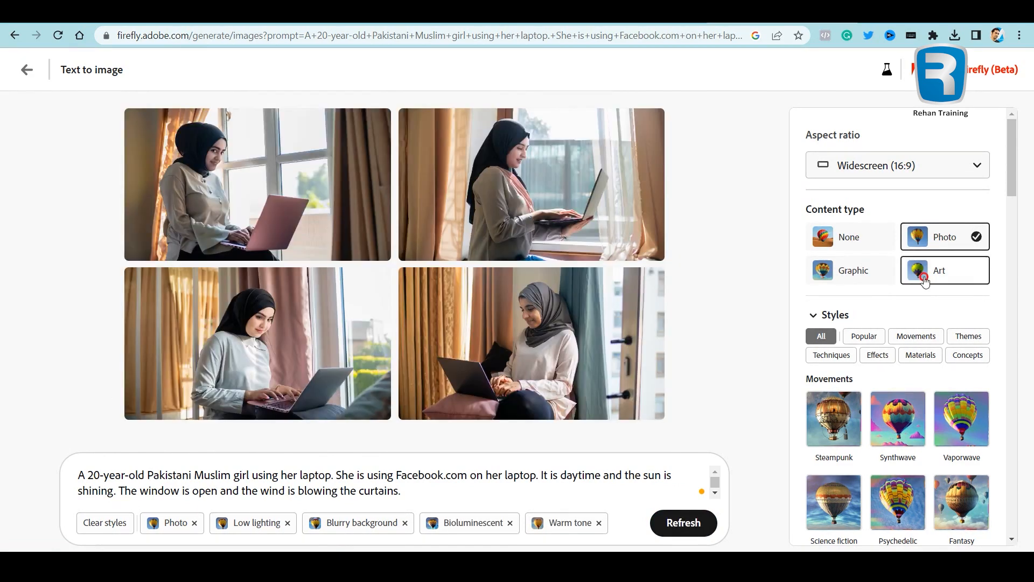
Set the content type to Art and download the enlarged image of the girl beside the yellow curtains as Sc06
left_click(946, 271)
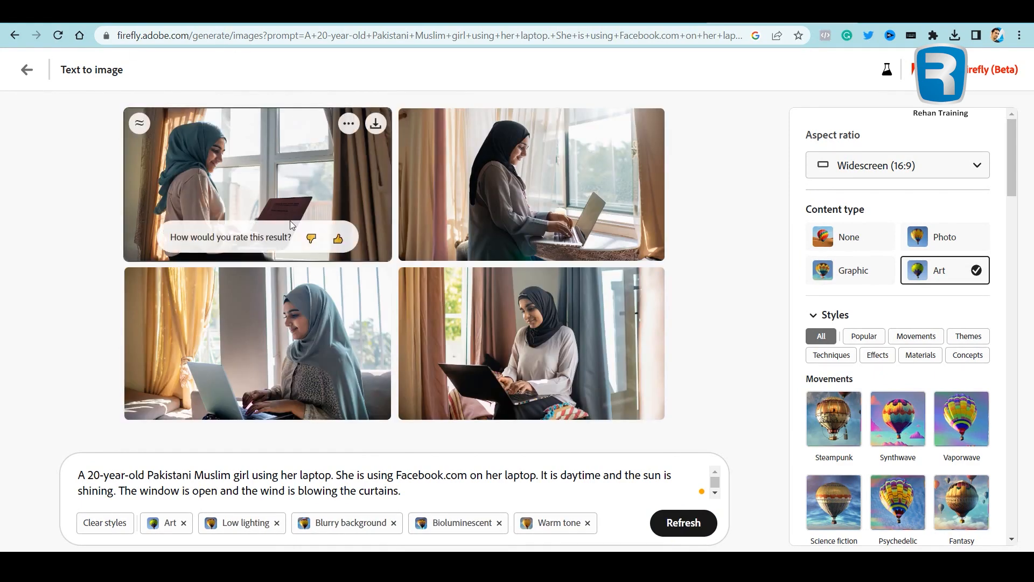
left_click(307, 198)
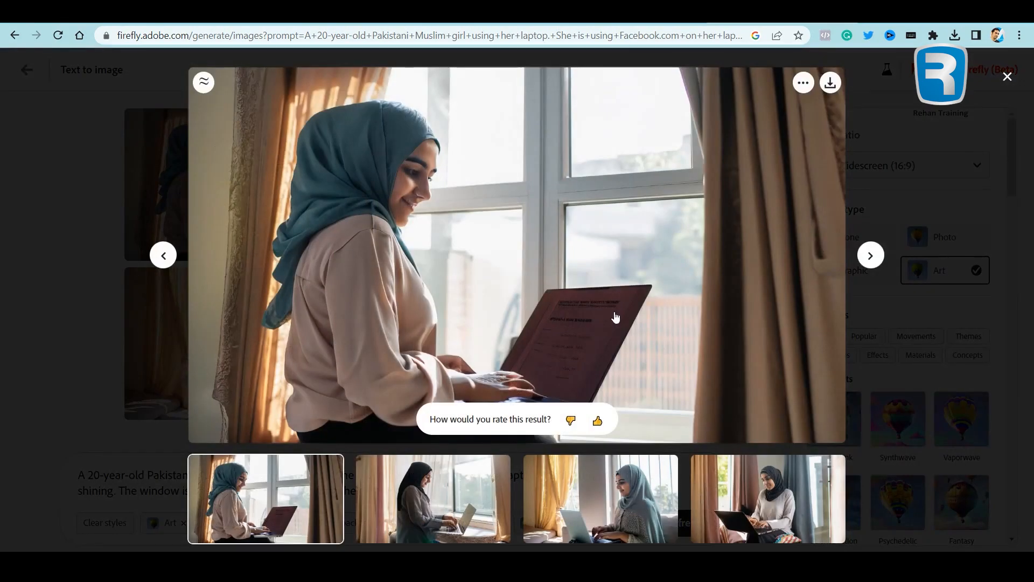
left_click(872, 256)
left_click(871, 256)
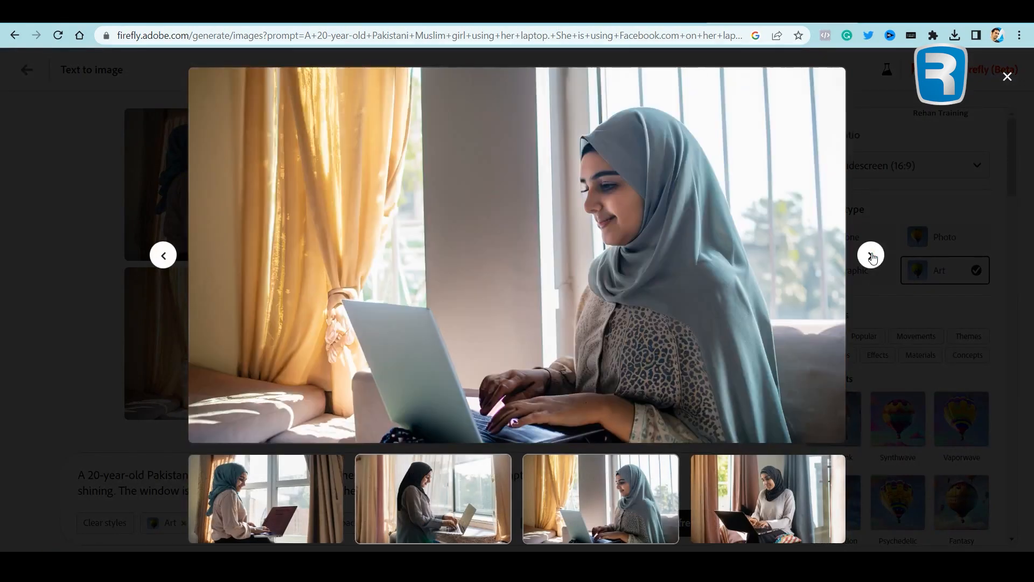
left_click(872, 256)
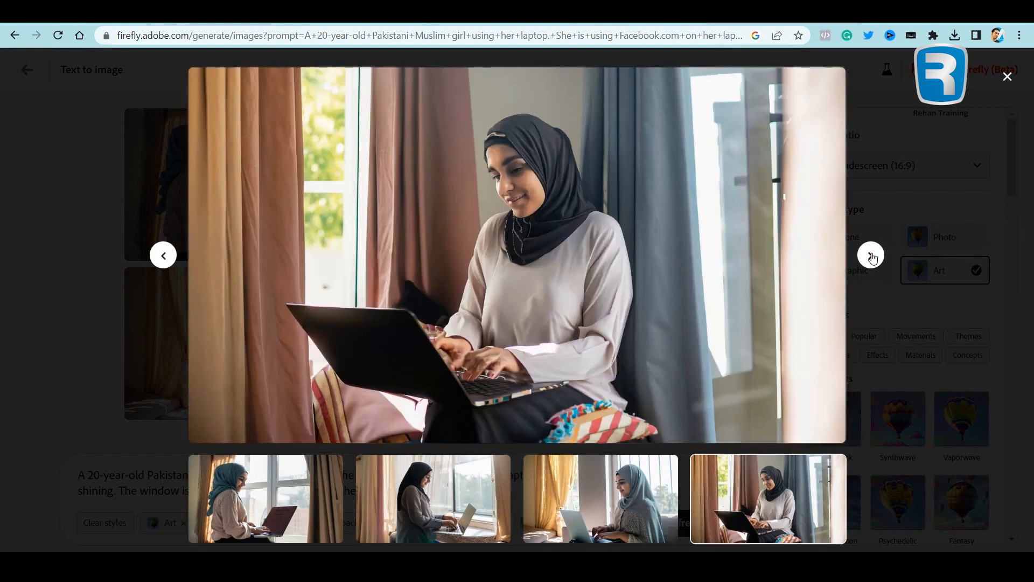
left_click(872, 256)
left_click(872, 256)
left_click(871, 256)
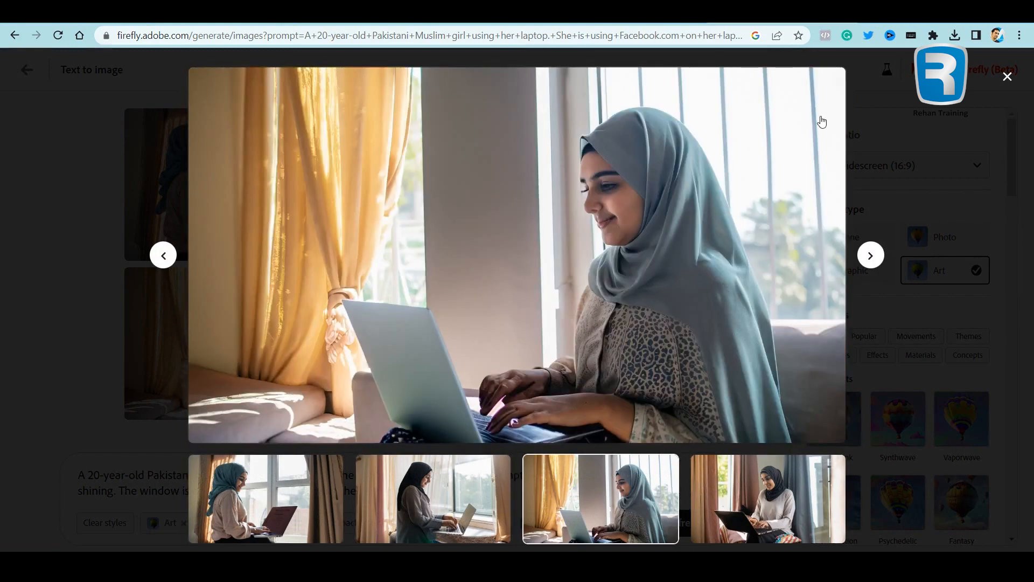
left_click(830, 85)
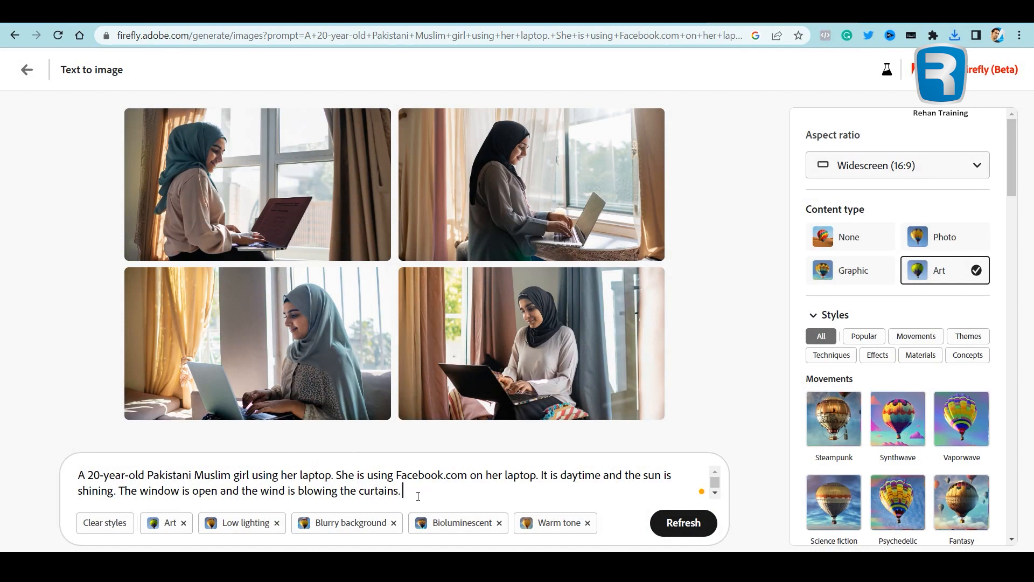
Change the prompt's second sentence to "She is excited and happy while closing her laptop." and generate new images
left_click_drag(326, 478, 371, 475)
left_click(485, 503)
left_click_drag(537, 476, 354, 476)
key("BackSpace")
type("is excited")
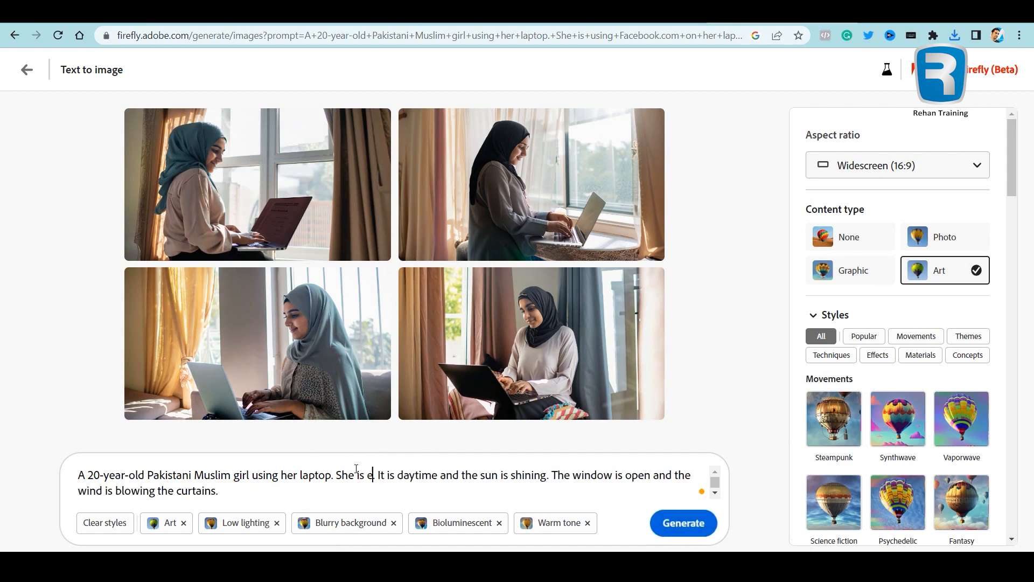
type(" and happy")
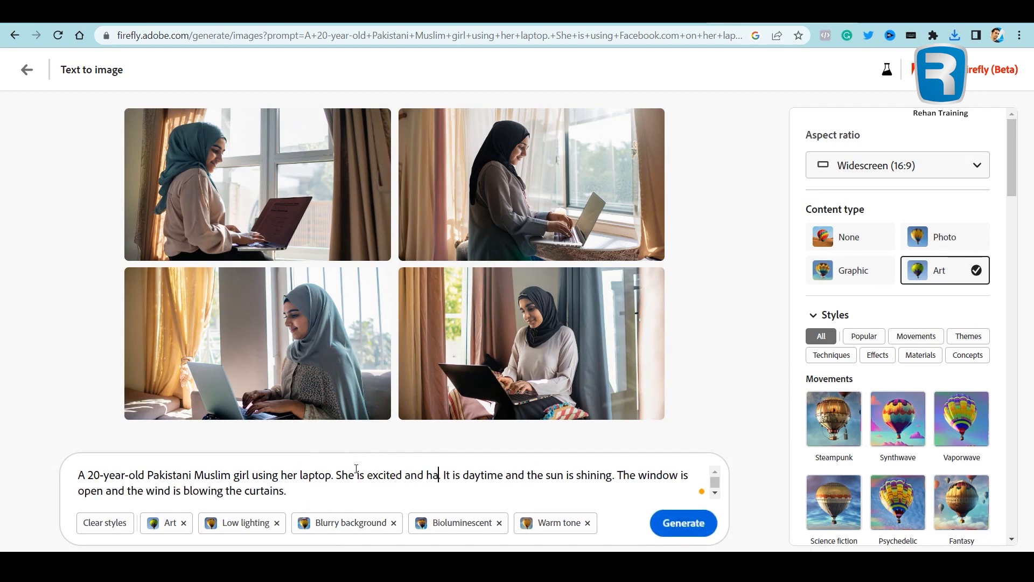
type(" while It is daytime an")
key("BackSpace")
key("BackSpace")
type("while closing her laptop.")
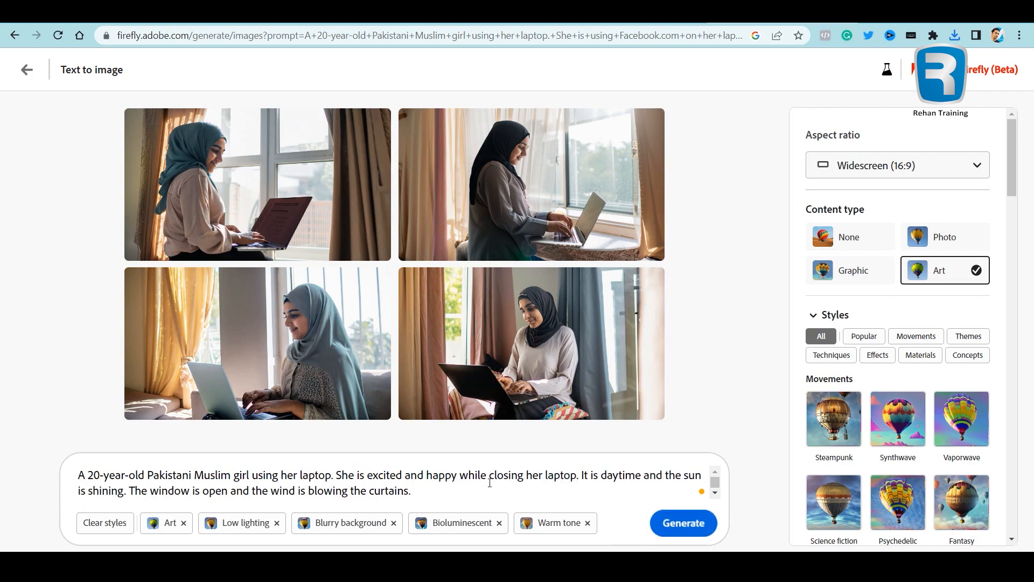
left_click(707, 537)
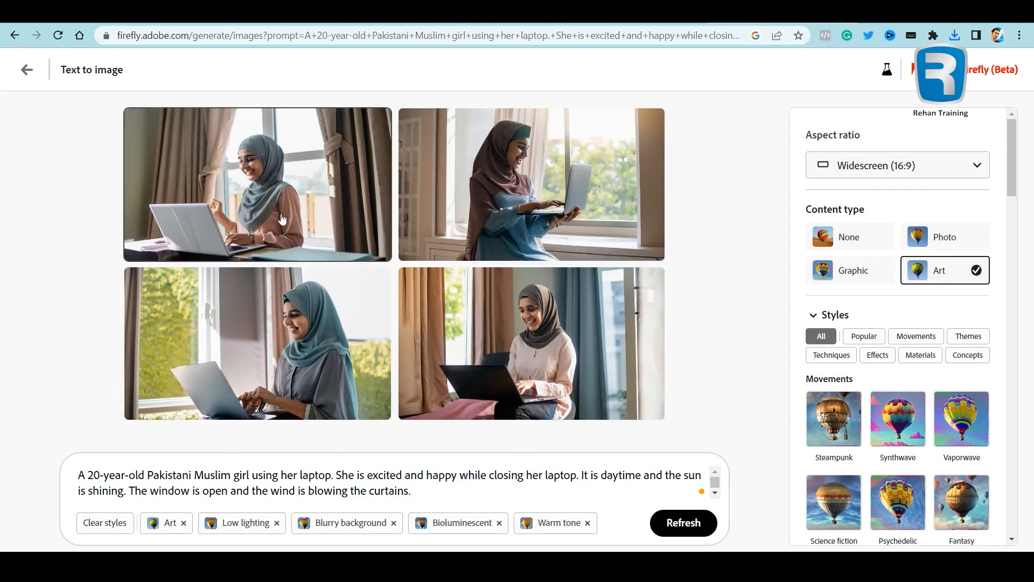
Compare the new Art images of the girl closing her laptop at enlarged size
left_click(284, 210)
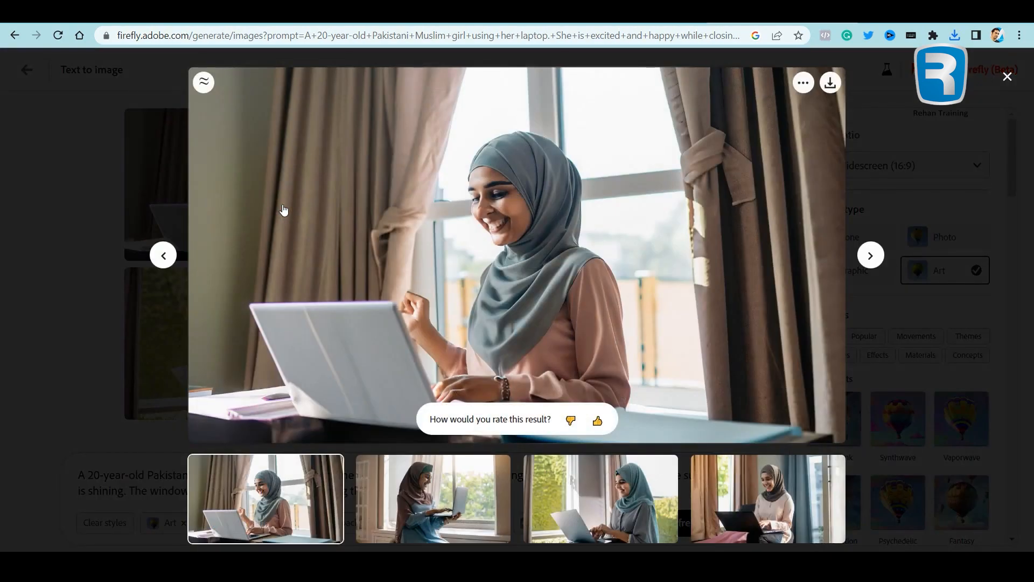
left_click(438, 514)
left_click(632, 511)
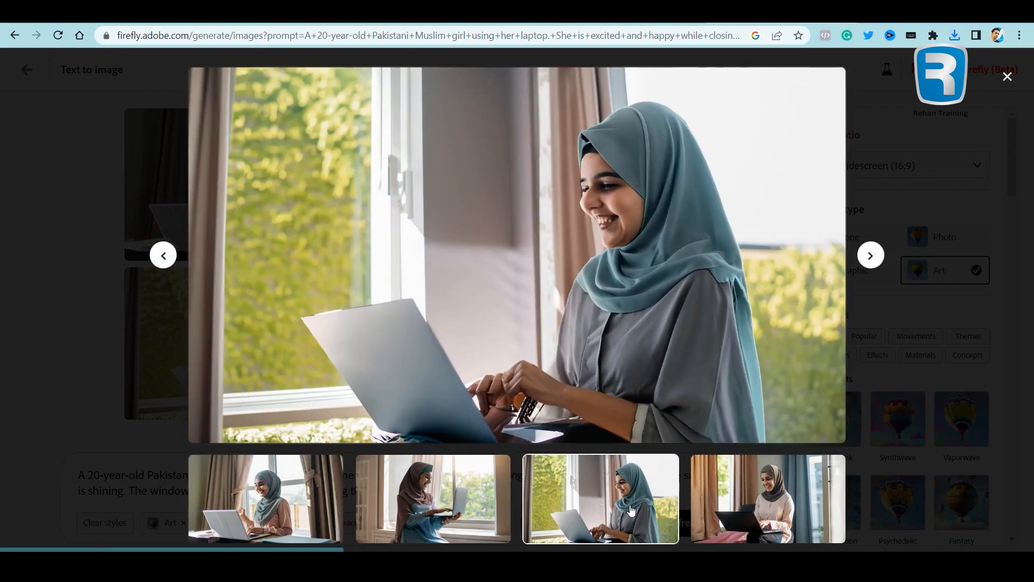
left_click(992, 371)
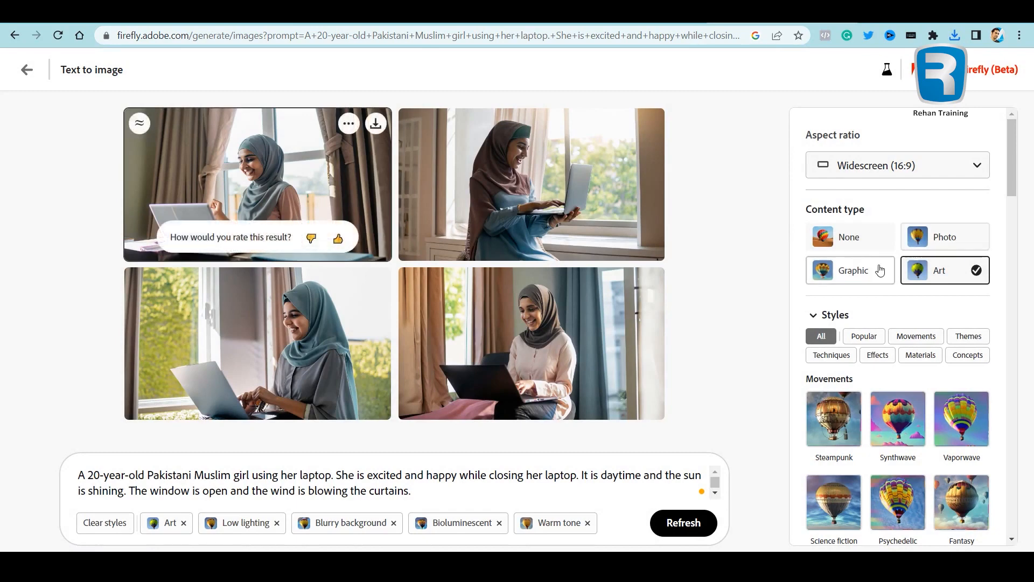
Set the content type to Graphic and save the image with the blue hijab and tied brown curtains as sc07
left_click(883, 269)
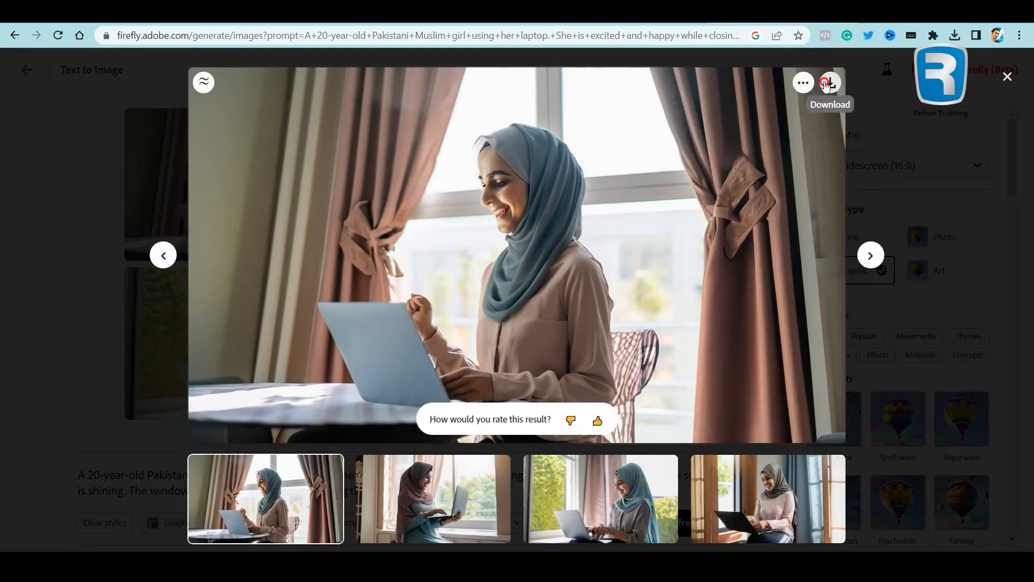
left_click(828, 83)
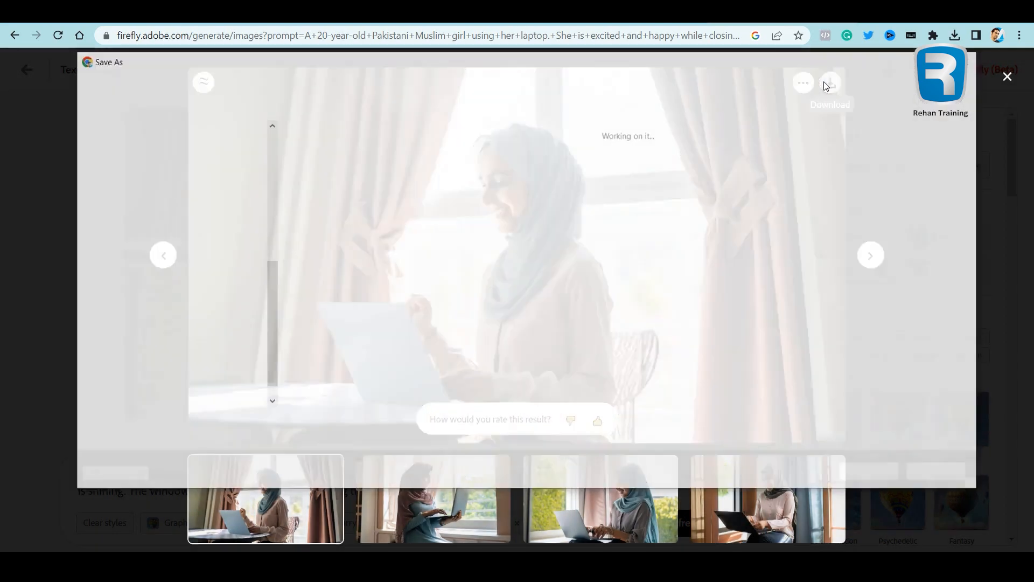
type("sc06")
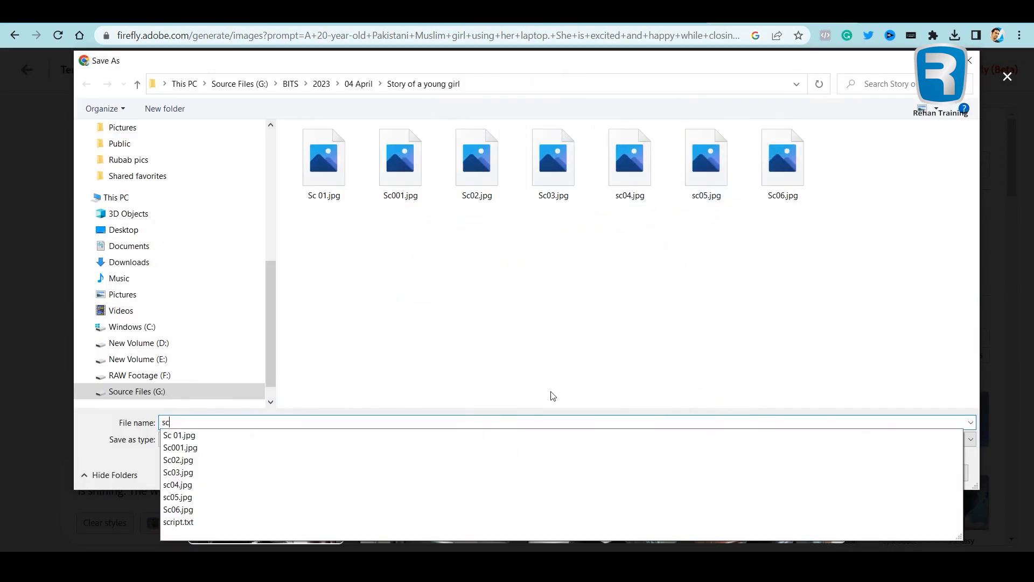
key("BackSpace")
key("BackSpace")
type("07")
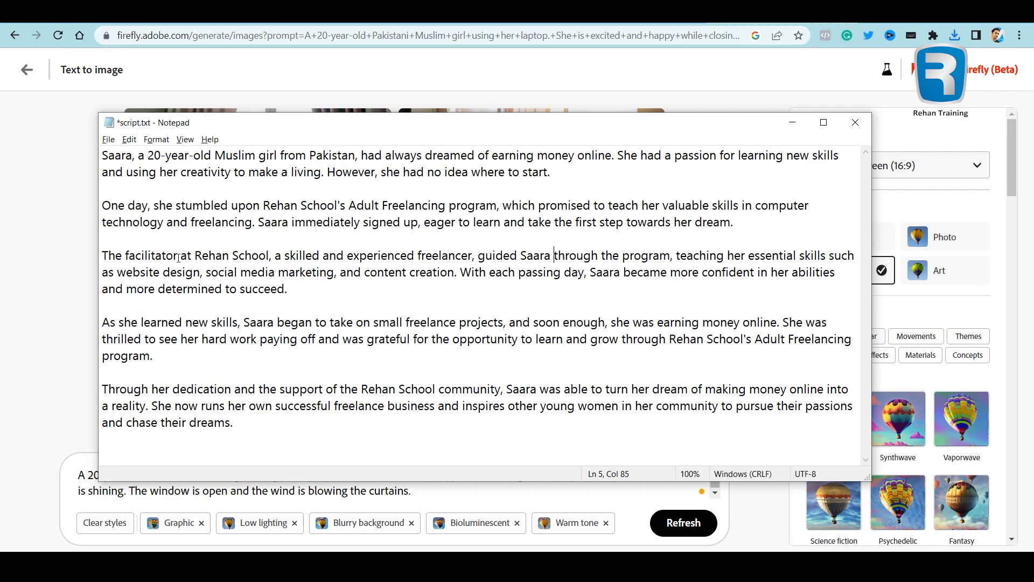
Rewrite the prompt's opening as "A 20-year-old Pakistani Muslim girl is at the Computer lab.", replacing the rest of the old text
left_click(445, 490)
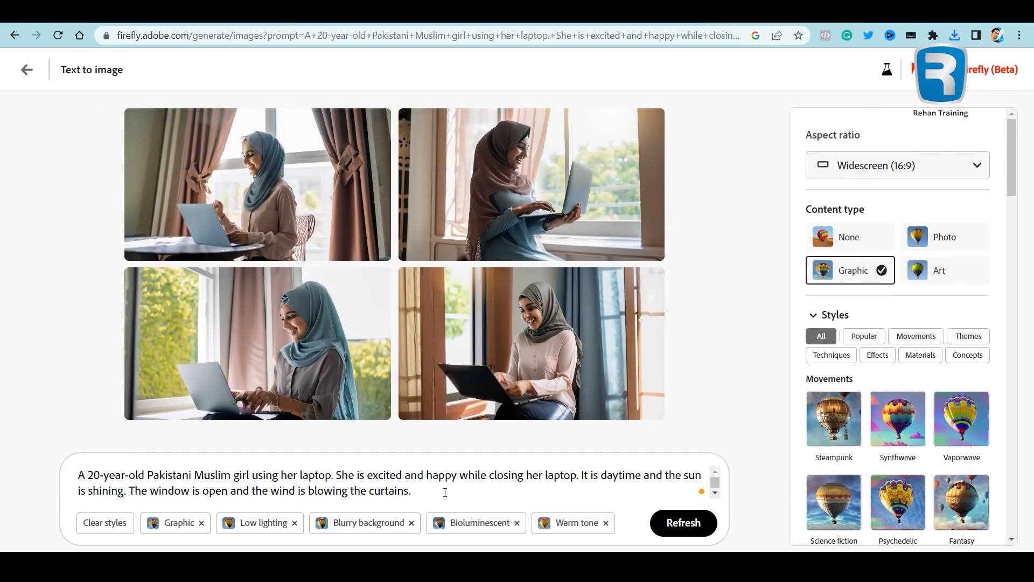
left_click_drag(446, 489, 0, 483)
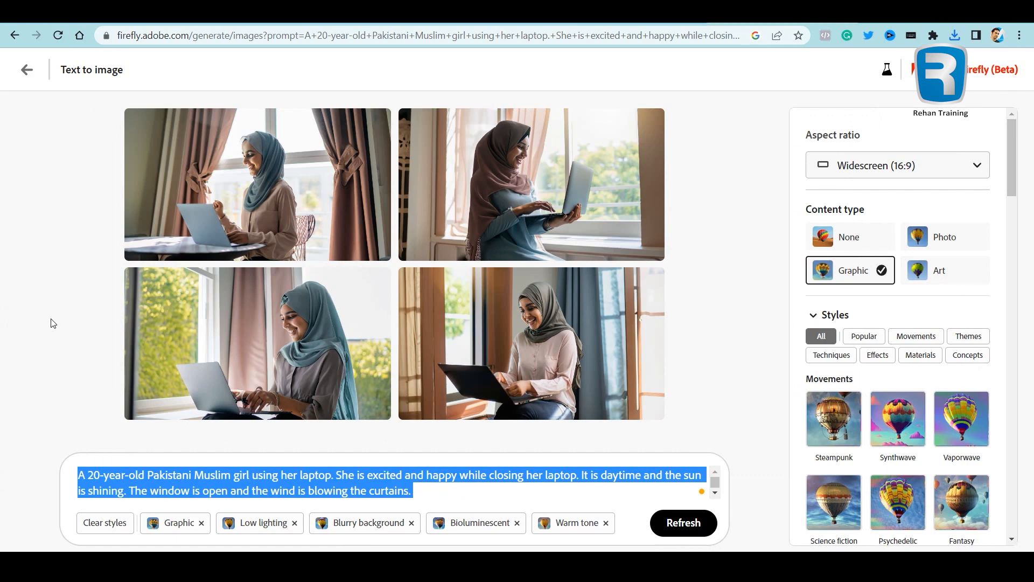
left_click(255, 490)
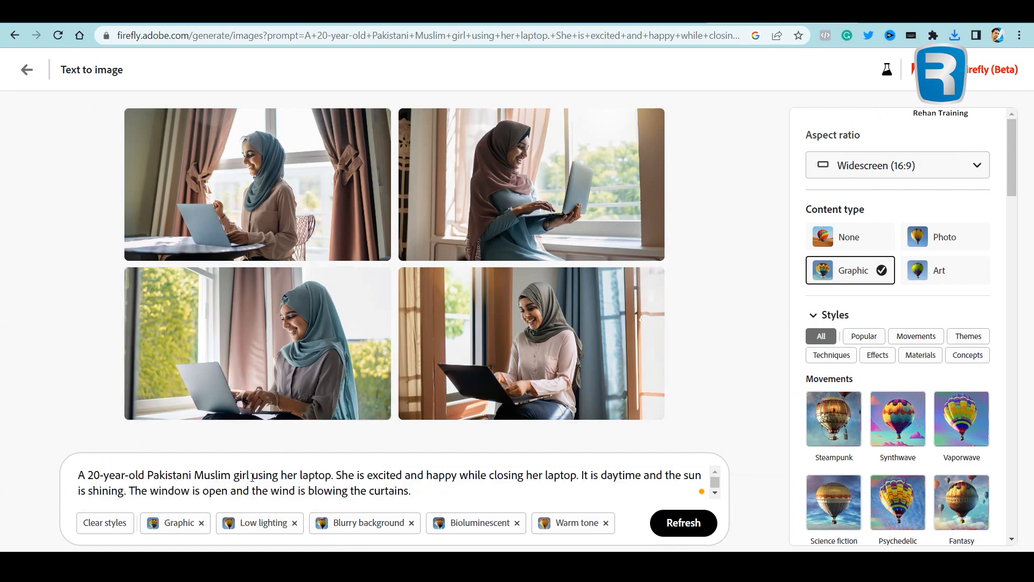
left_click_drag(252, 477, 514, 510)
key("BackSpace")
type("is at")
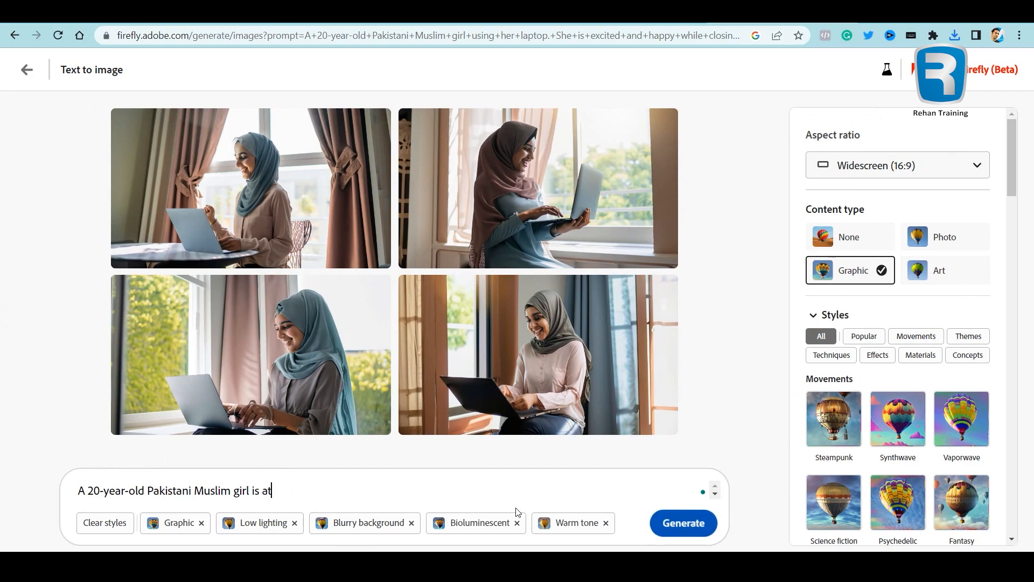
type(" Computer lab. She")
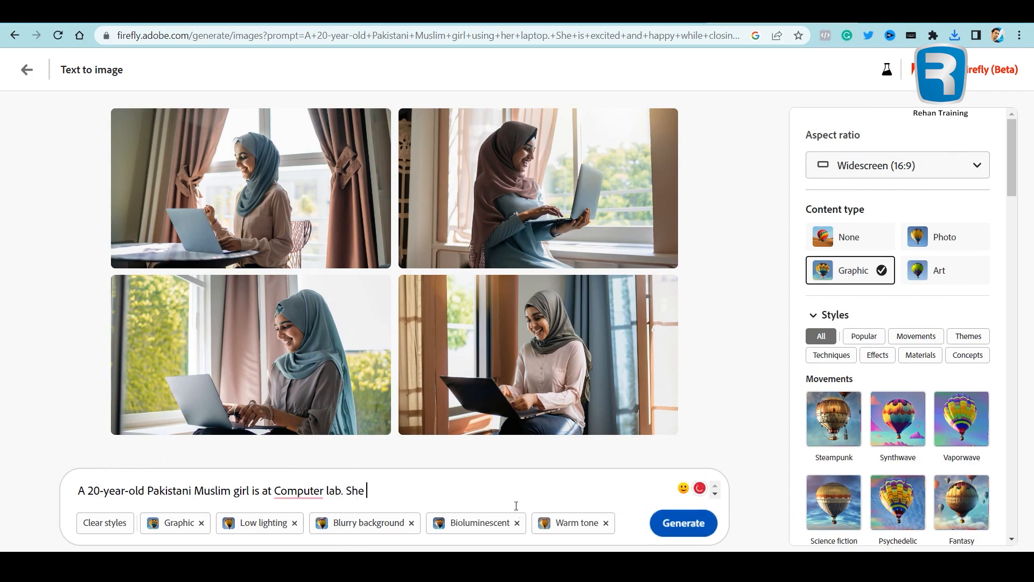
mouse_move(299, 491)
left_click(315, 395)
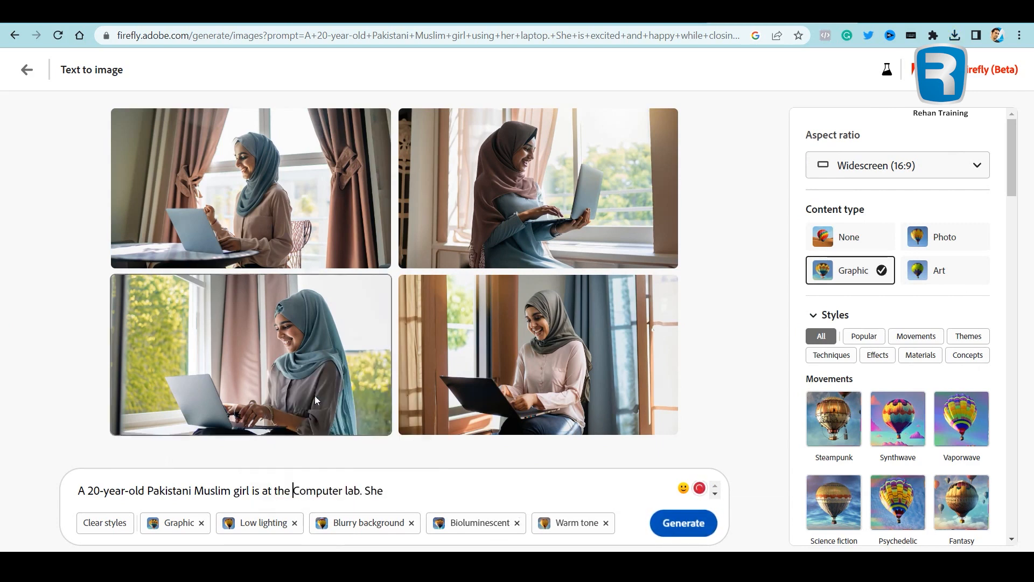
Continue the prompt with "She is guided by a facilitator about the computer program."
type("is ")
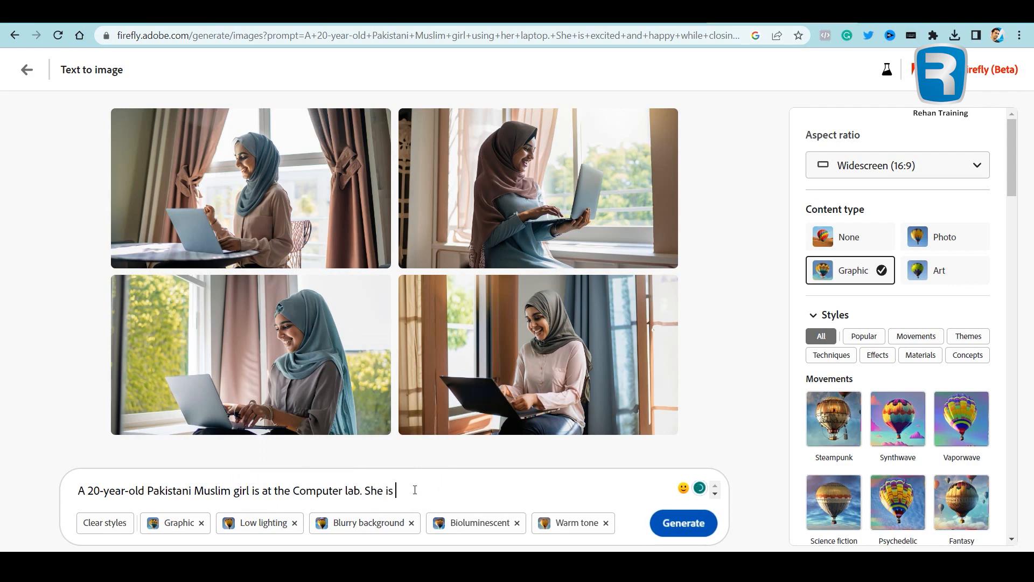
type("guided by a facilitator abou")
key("BackSpace")
key("BackSpace")
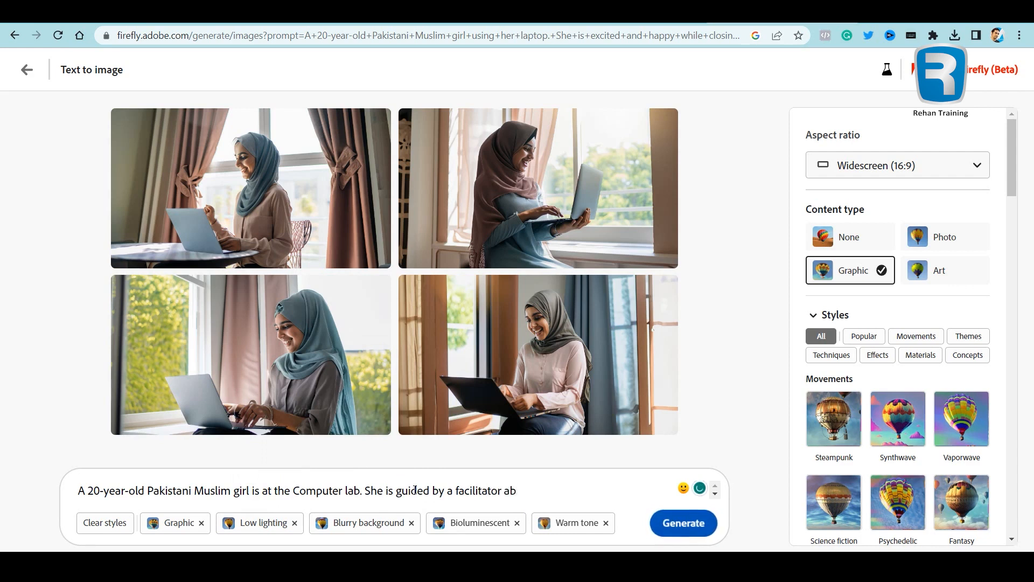
type("out computer. Bac")
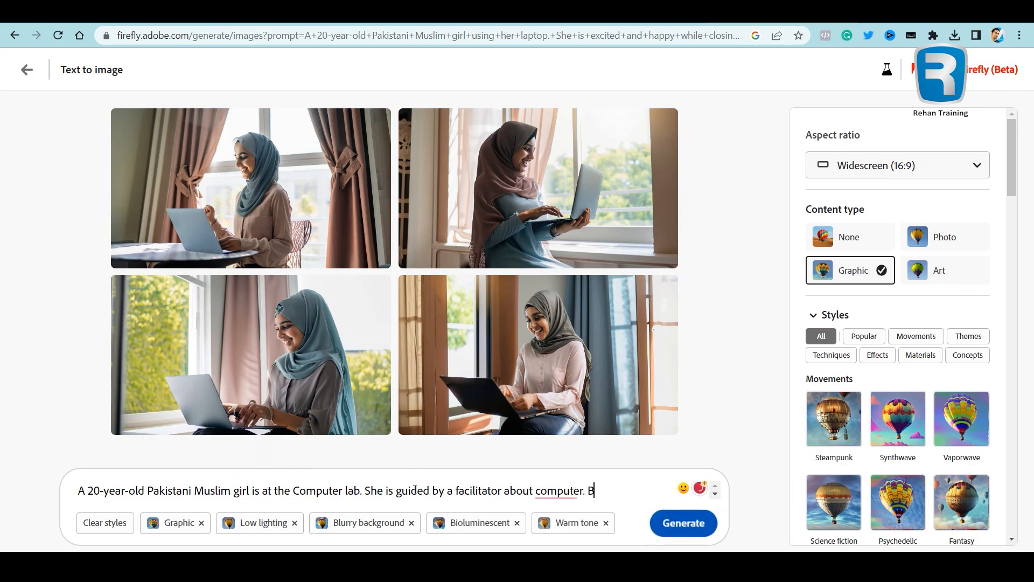
key("BackSpace")
key("BackSpace")
key("BackSpace")
key("BackSpace")
key("BackSpace")
key("BackSpace")
key("BackSpace")
key("BackSpace")
key("BackSpace")
key("BackSpace")
key("BackSpace")
key("BackSpace")
type("the ")
type("computer program. Faciliuta")
Extend the prompt with "Facilitator and young girl both smiling. Computers are shown up in the background."
key("BackSpace")
key("BackSpace")
key("BackSpace")
type("tator and young girl both smiling. Background has")
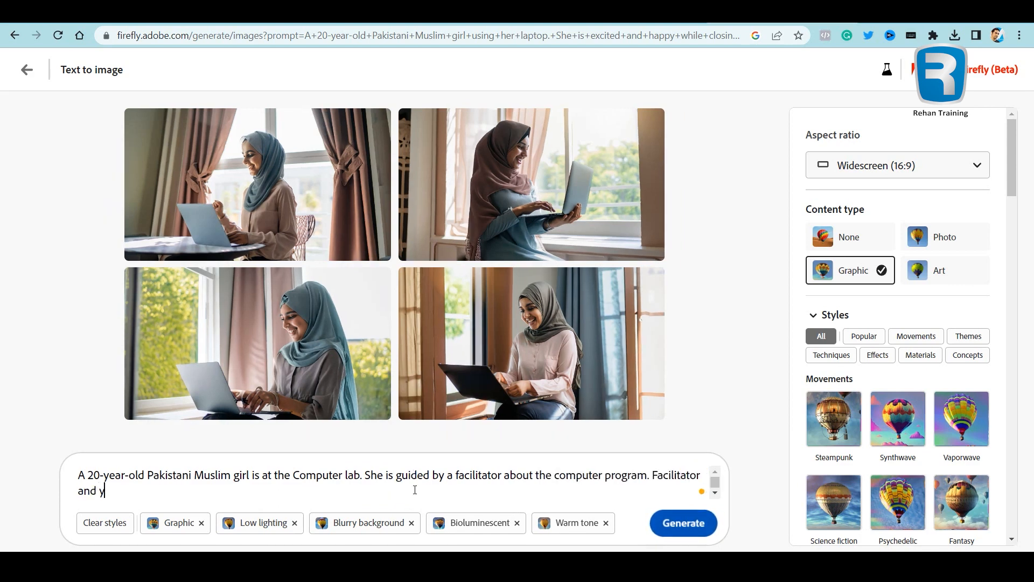
key("ctrl+BackSpace")
key("ctrl+BackSpace")
type("Computers are shown up in the background.")
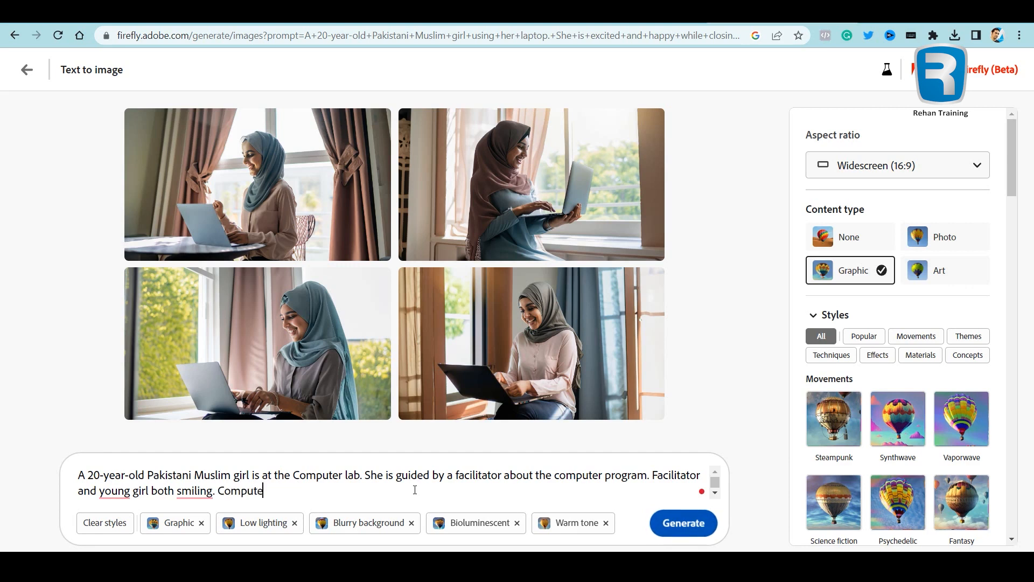
Insert "The lab is a huge room. Walls have different computer images." after the prompt's first sentence and generate new images
left_click(364, 474)
type("THe")
key("BackSpace")
key("BackSpace")
type("he lab is a huge room. Wall has different computer images.")
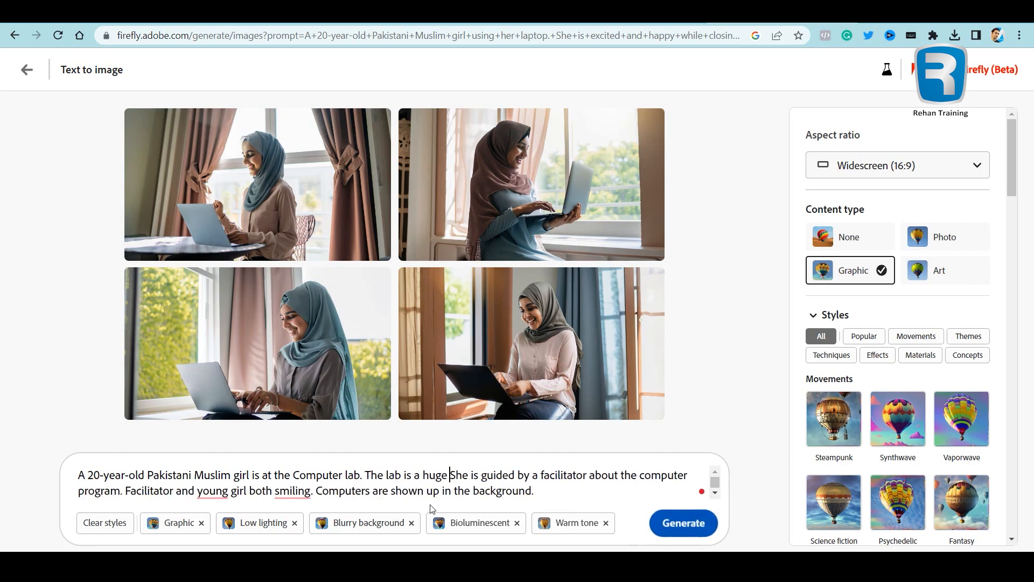
left_click(500, 500)
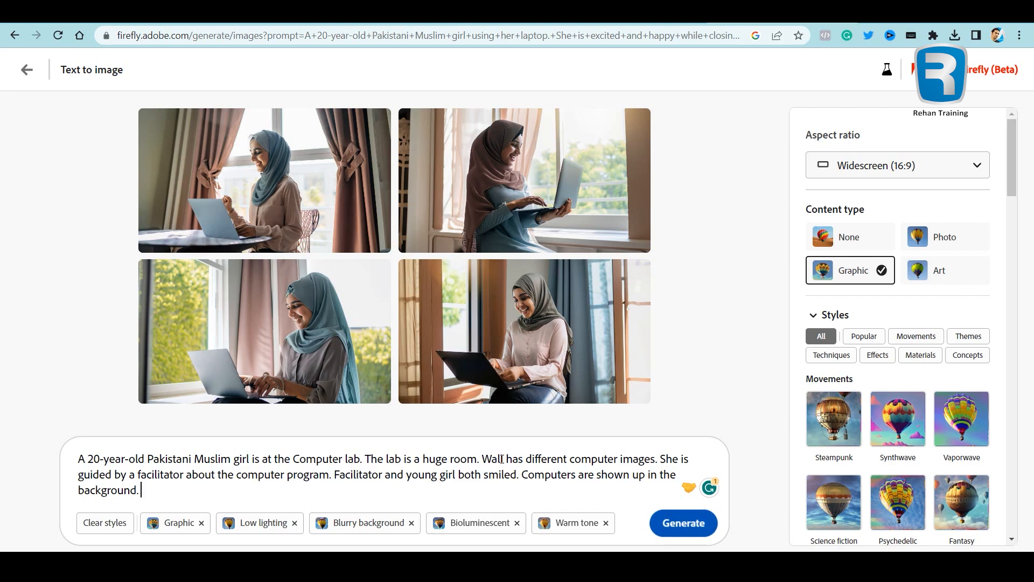
type("s")
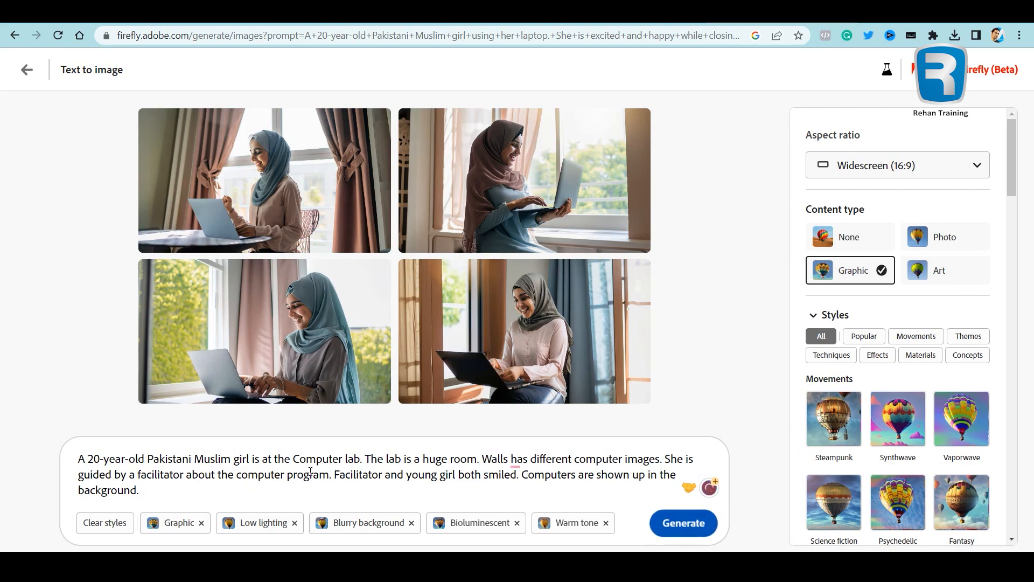
mouse_move(519, 461)
left_click(522, 386)
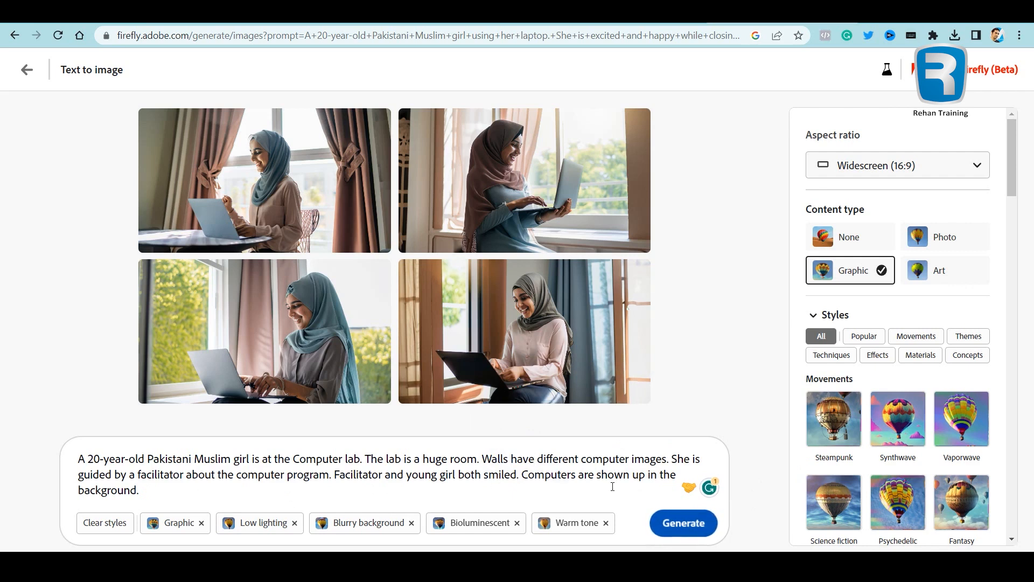
left_click(687, 523)
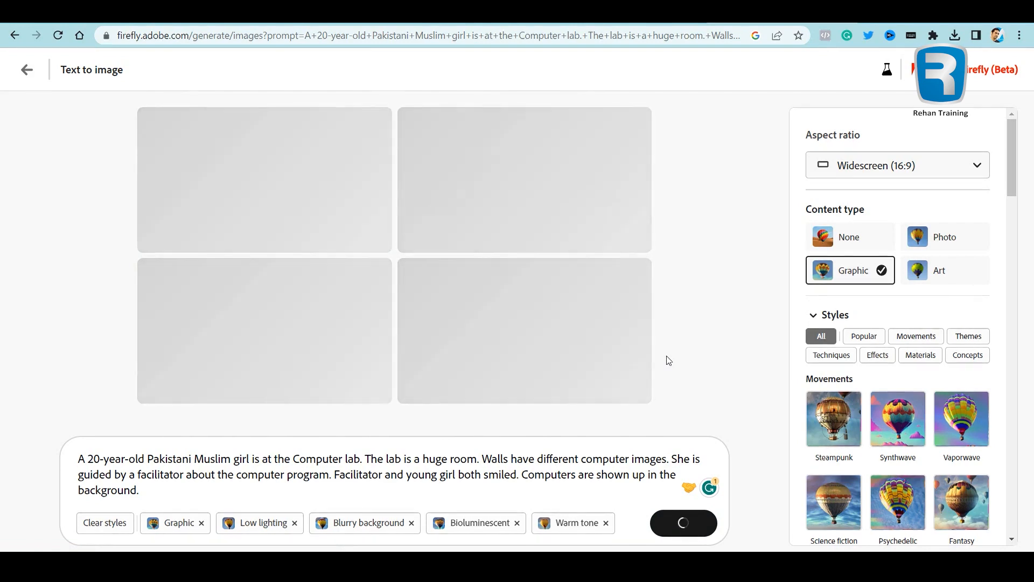
Compare the generated computer lab images at enlarged size
left_click(330, 187)
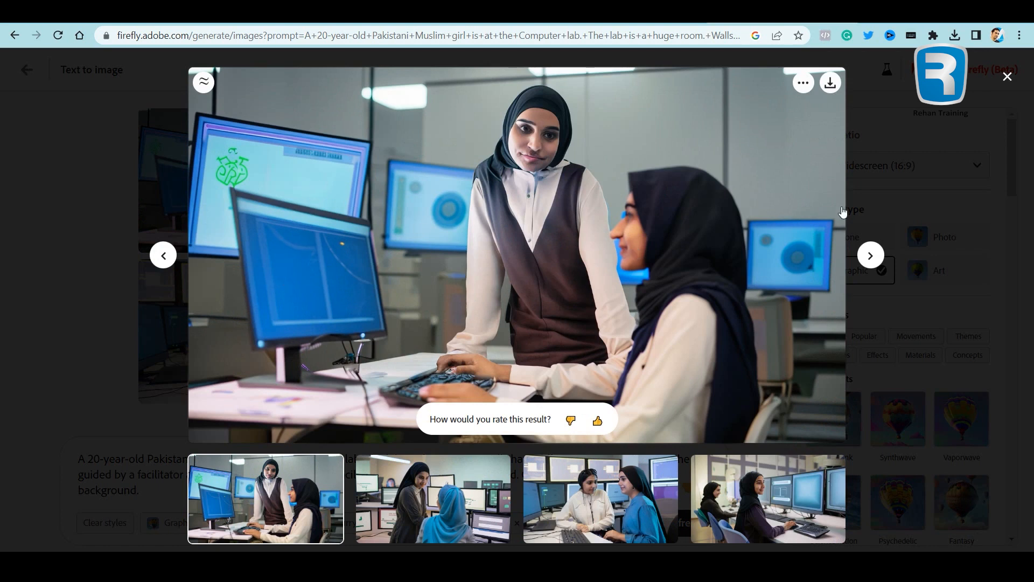
left_click(425, 505)
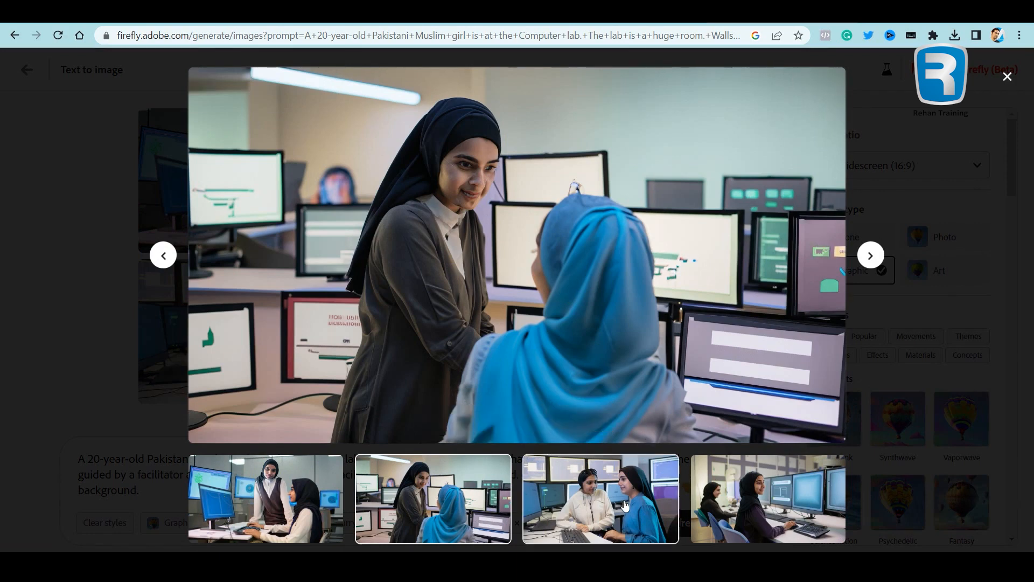
left_click(623, 510)
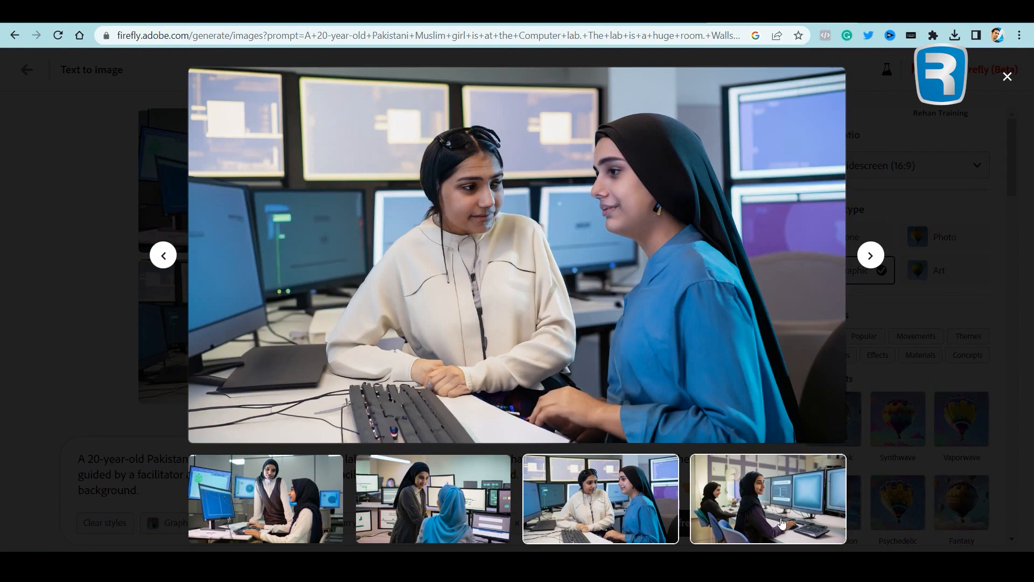
left_click(781, 519)
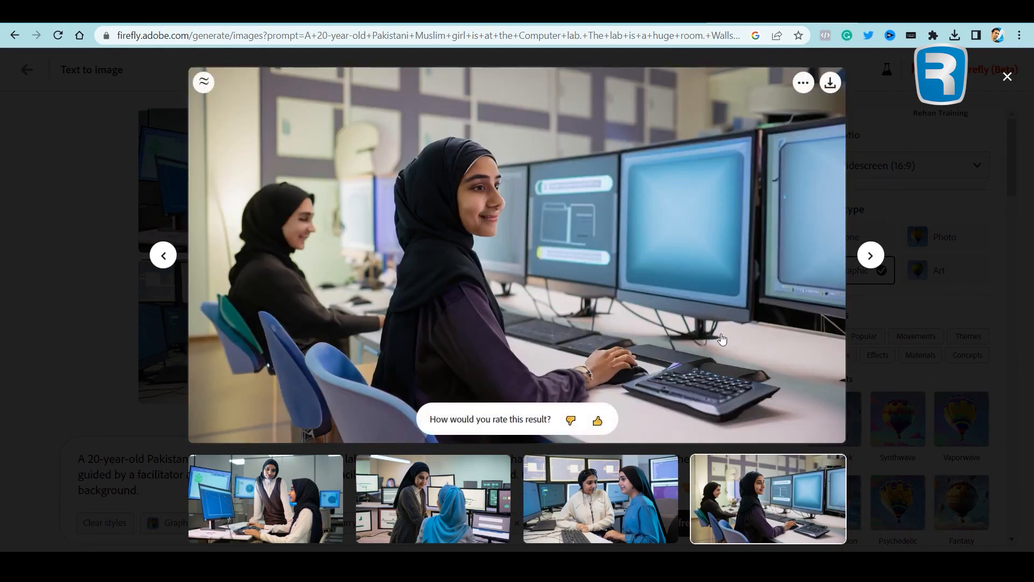
left_click(242, 505)
Save the image of the girl in the blue hijab as Sc08 and the one with the facilitator in a dark vest as Sc09
left_click(401, 495)
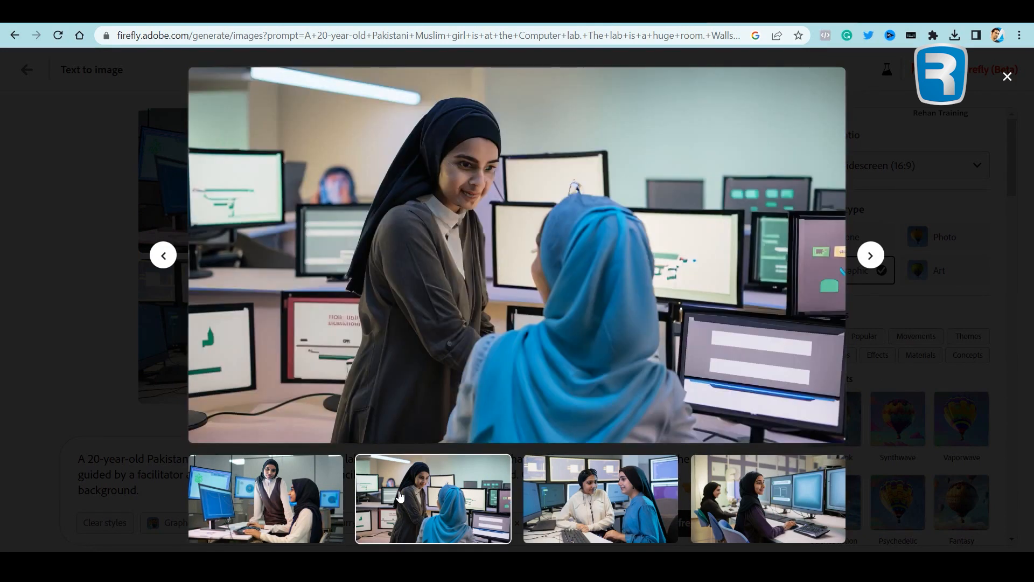
left_click(828, 83)
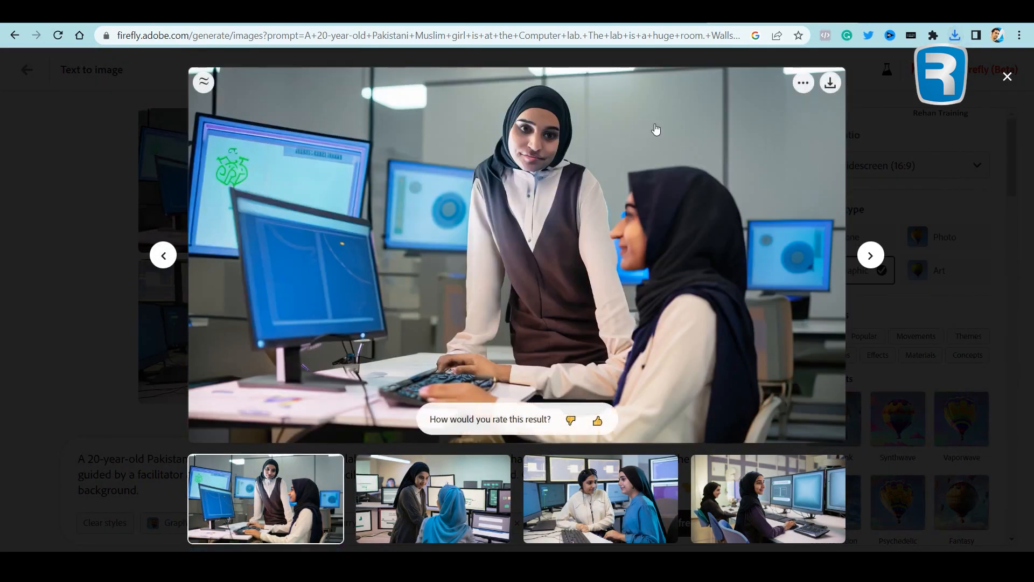
left_click(831, 83)
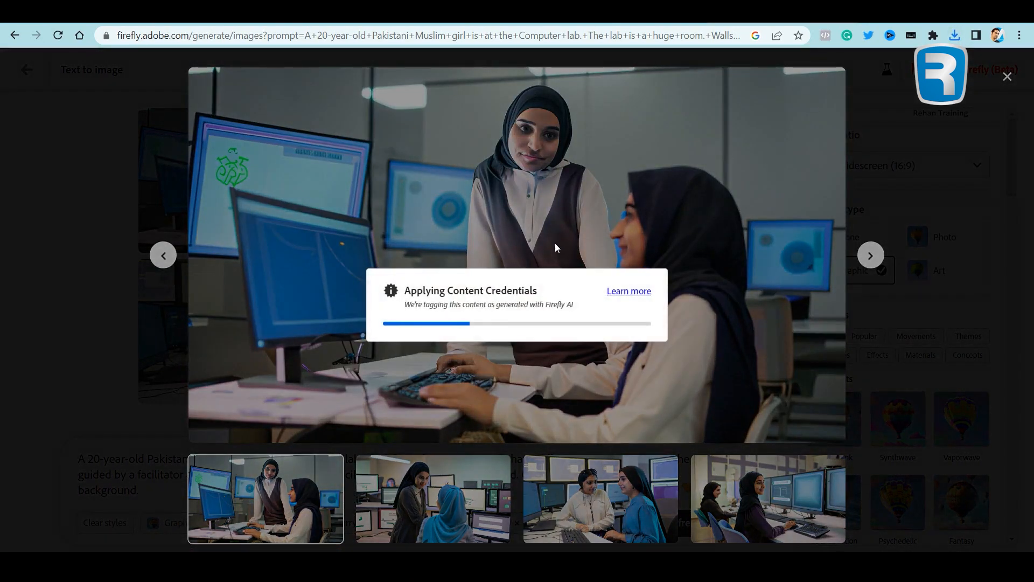
type("S")
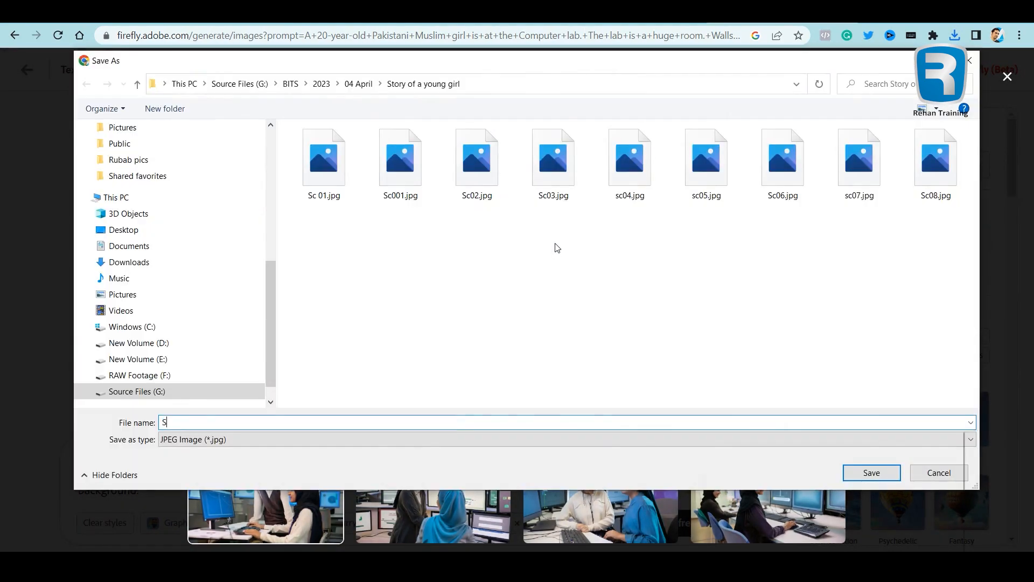
type("c09")
key("Return")
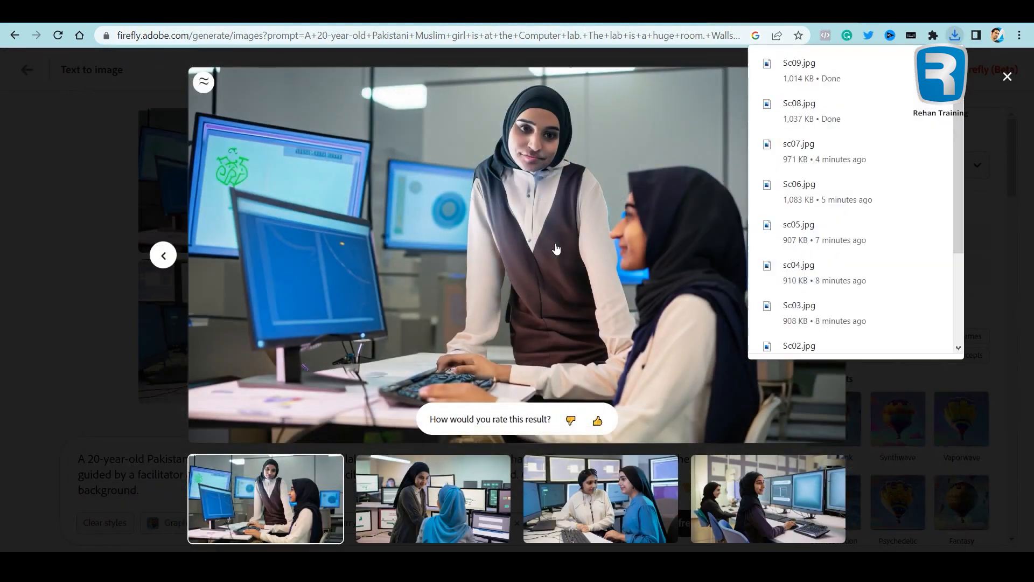
Save the image of the two girls seated in a row at the lab computers as sc010
left_click(755, 508)
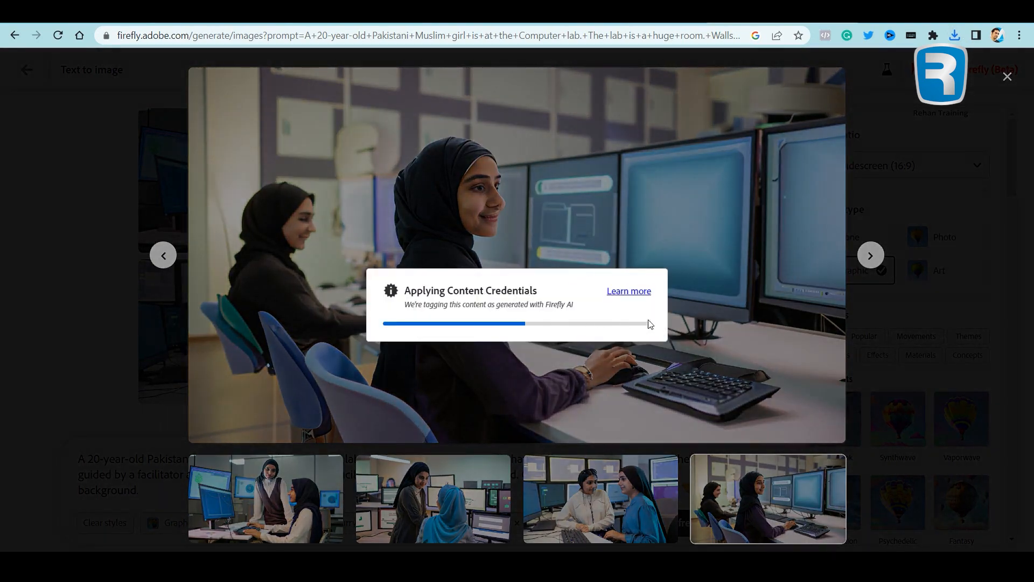
type("sc010")
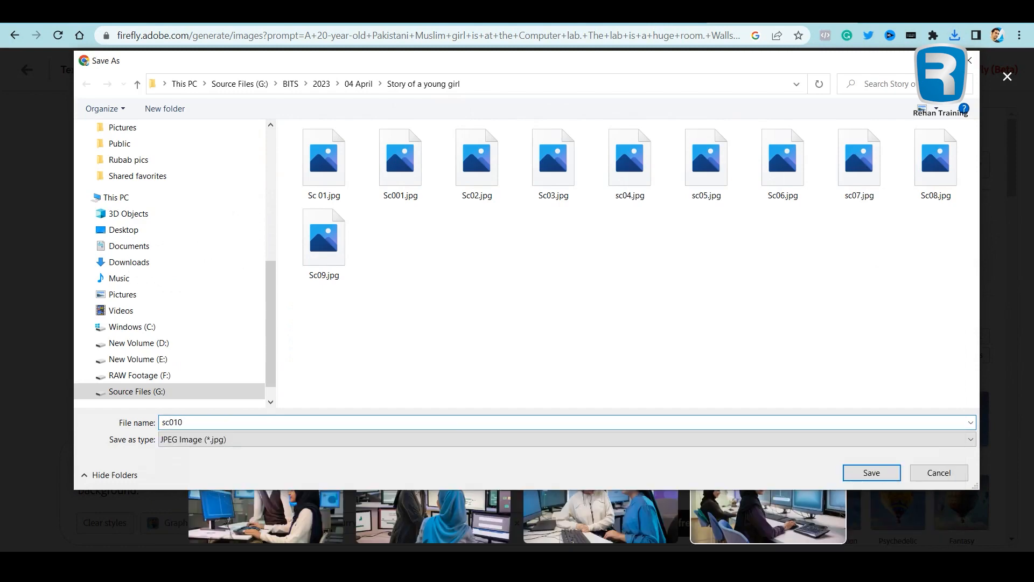
key("Return")
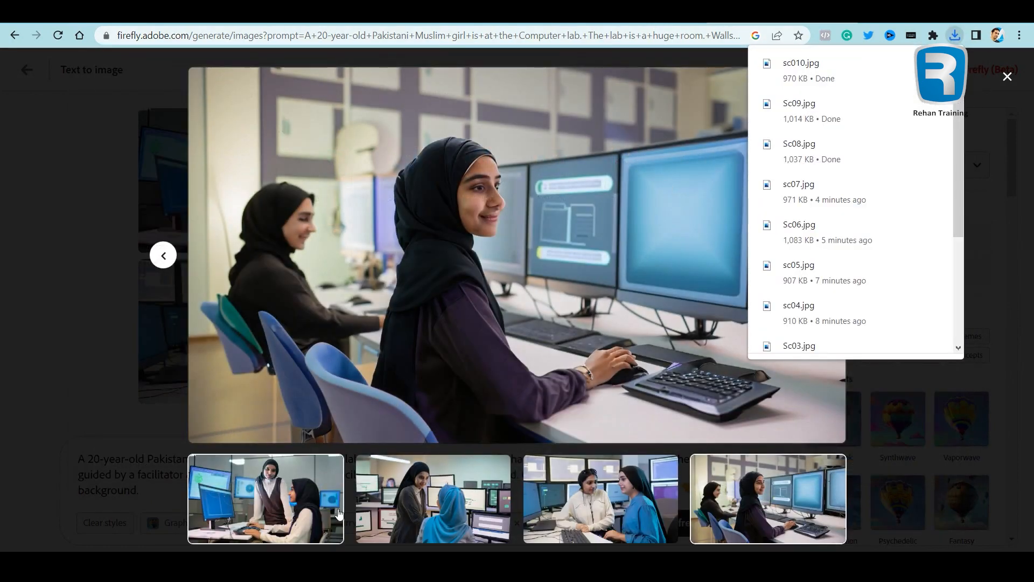
Generate images similar to the one with the facilitator in a dark vest and view the new variations enlarged
left_click(315, 514)
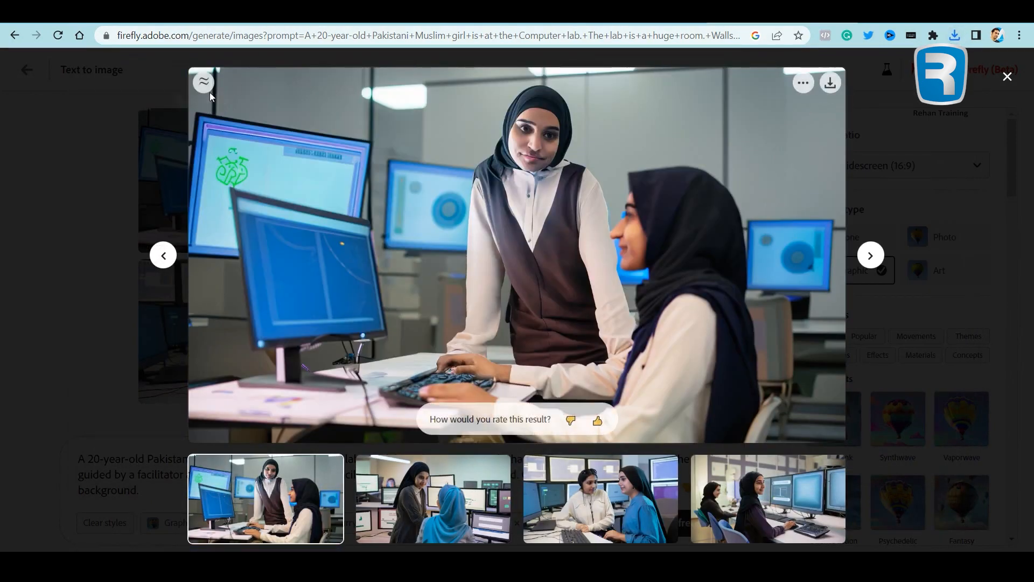
left_click(204, 84)
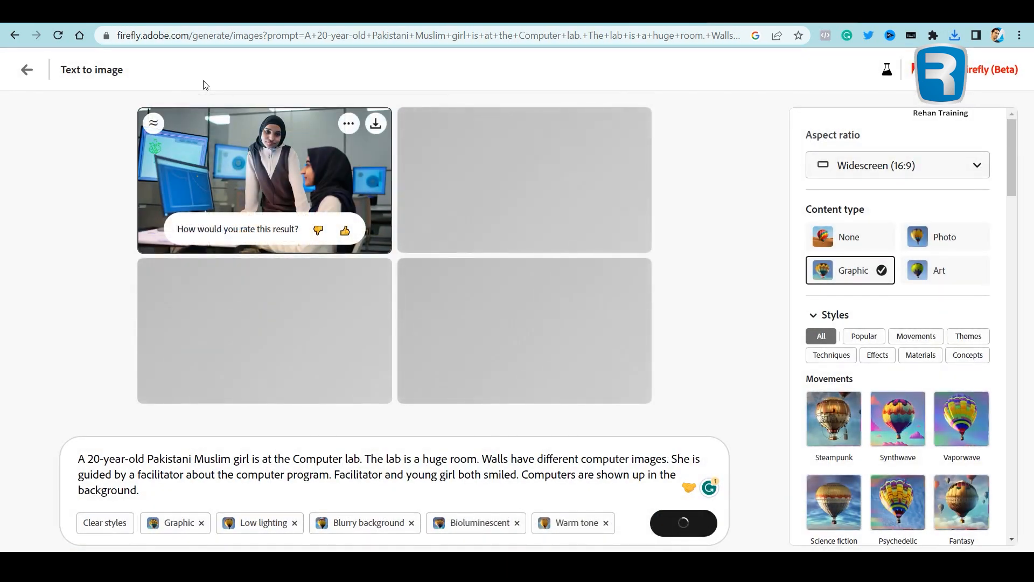
left_click(505, 189)
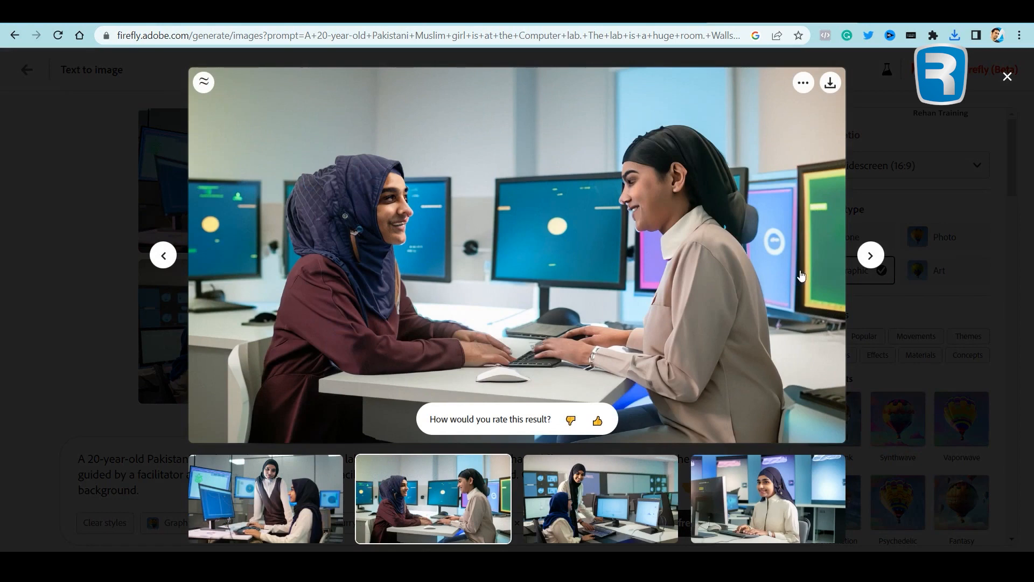
left_click(880, 265)
mouse_move(609, 283)
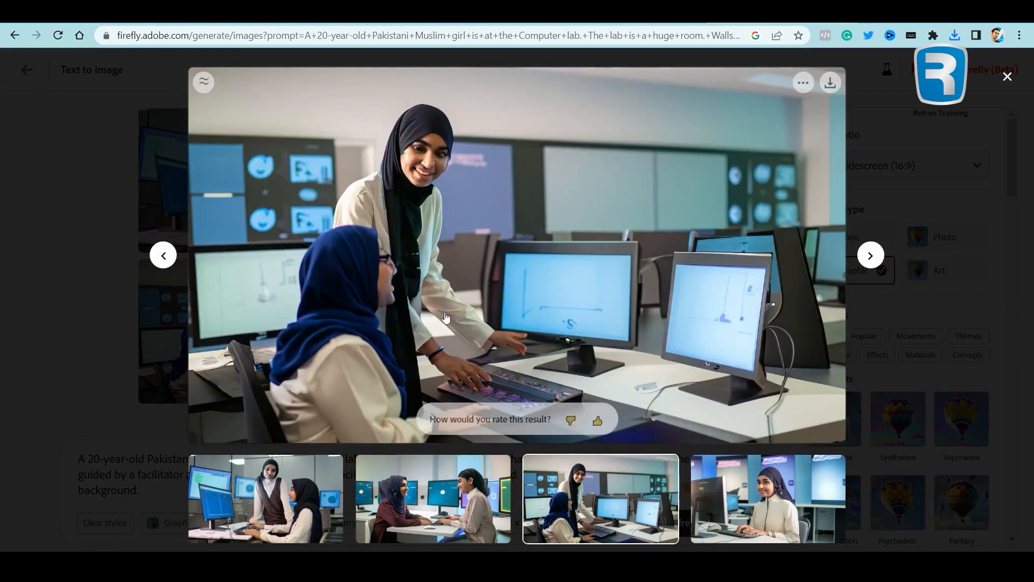
Save the image of the smiling girl sitting alone at a computer as sc011 and return to the image results
left_click(869, 262)
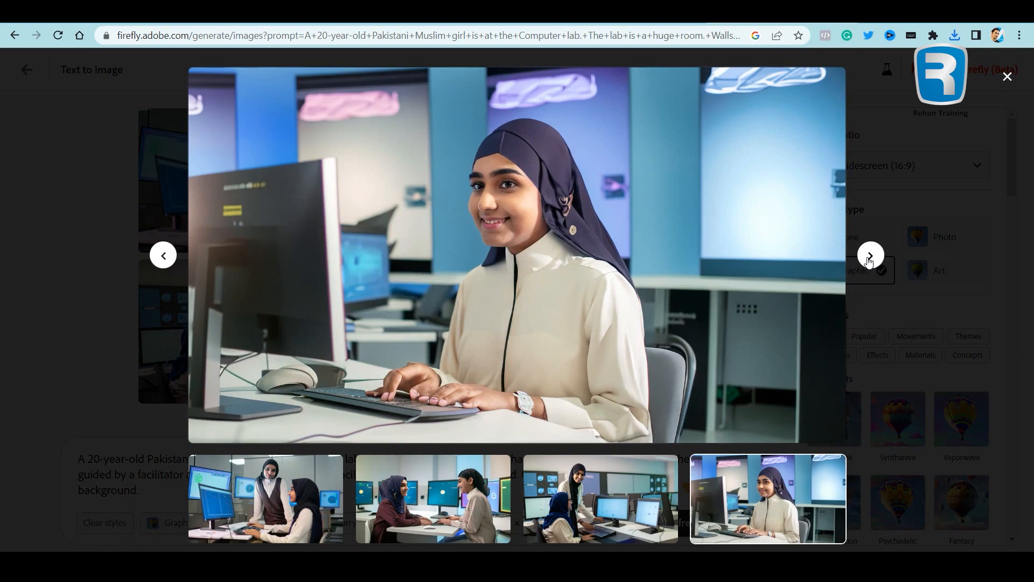
mouse_move(634, 110)
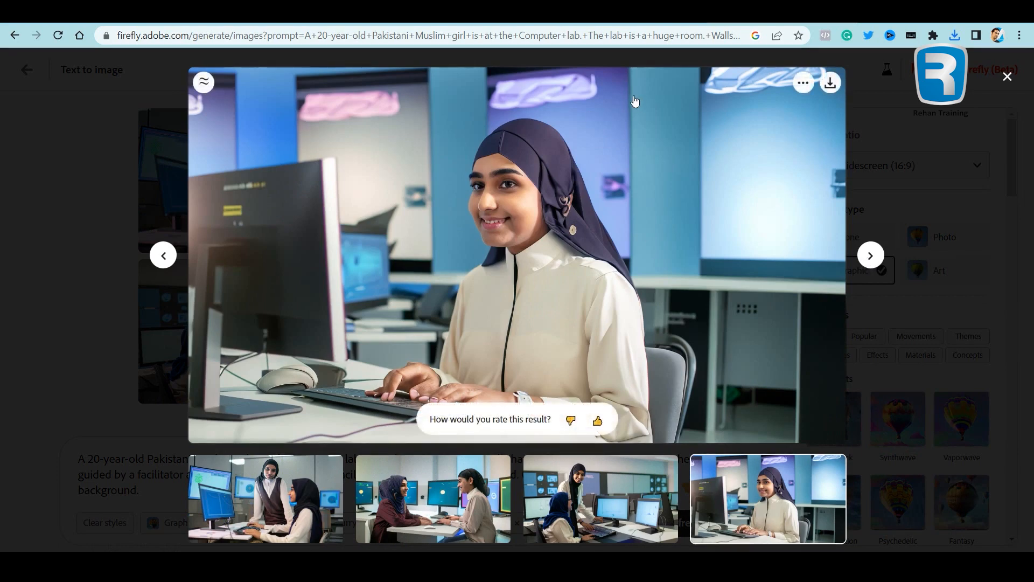
left_click(842, 80)
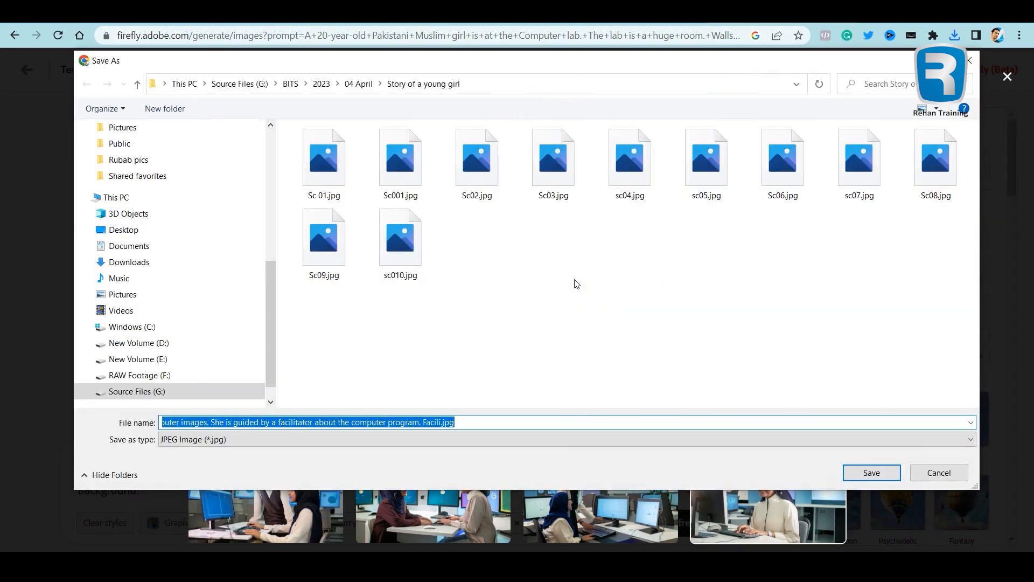
type("sc011")
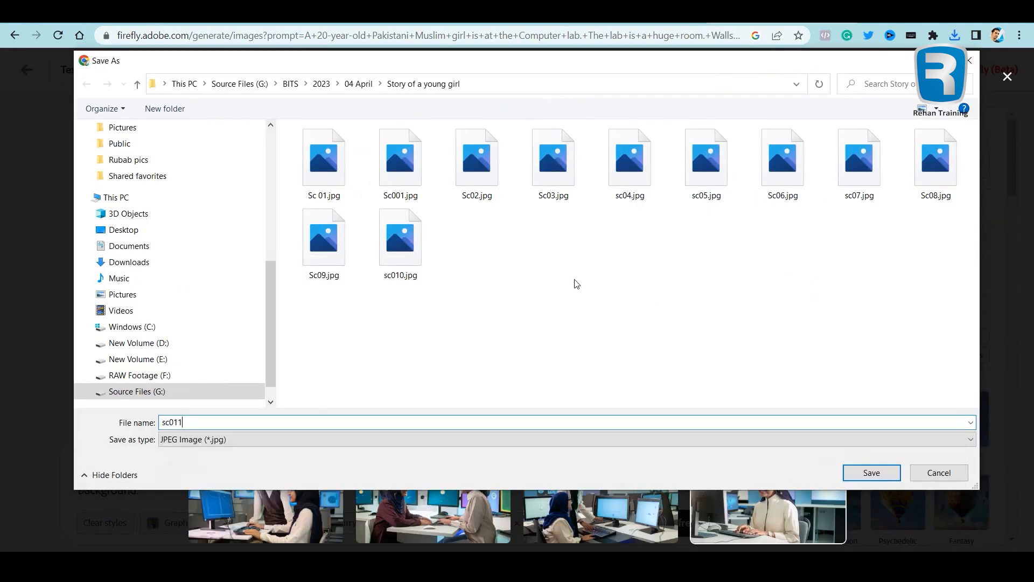
key("Return")
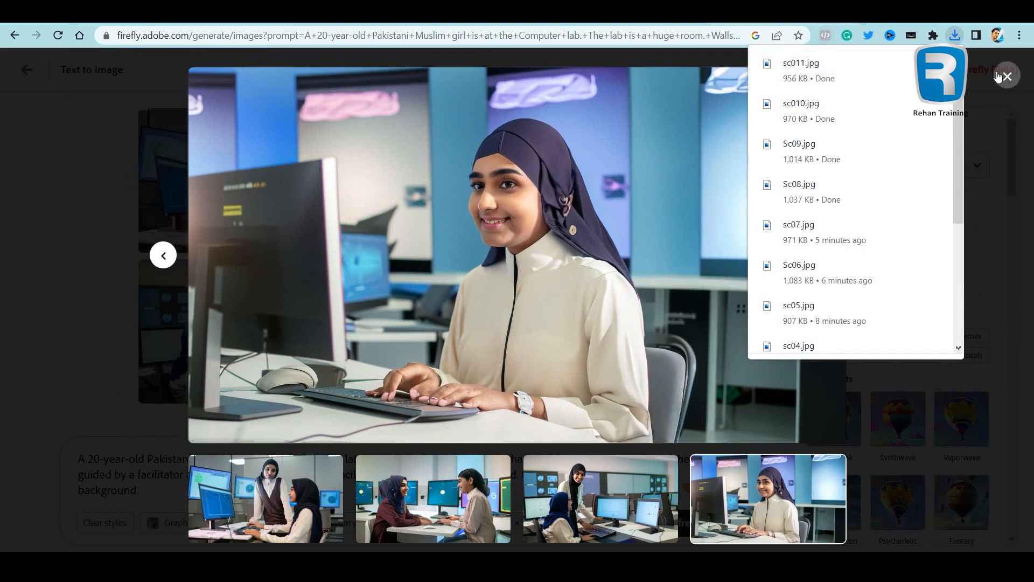
left_click(999, 77)
Compare the similar computer lab variations at enlarged size, including the one with the facilitator in a dark vest
left_click_drag(250, 458, 5, 461)
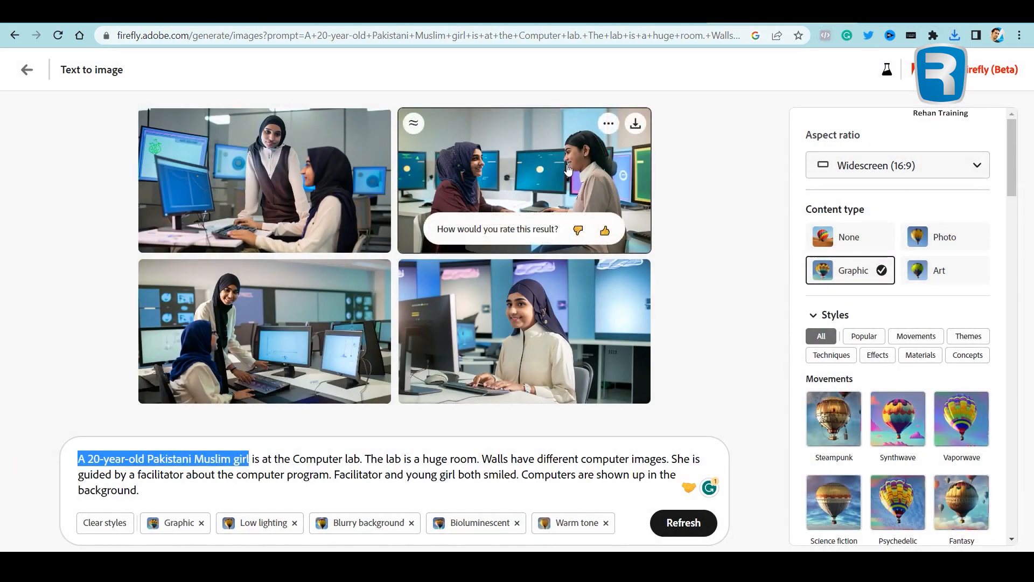
left_click(565, 323)
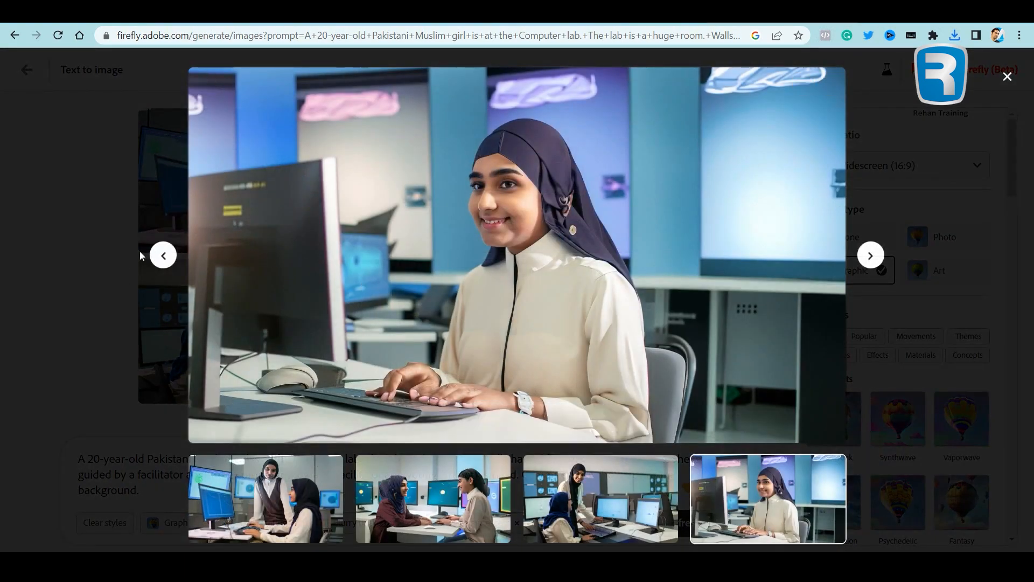
left_click(161, 256)
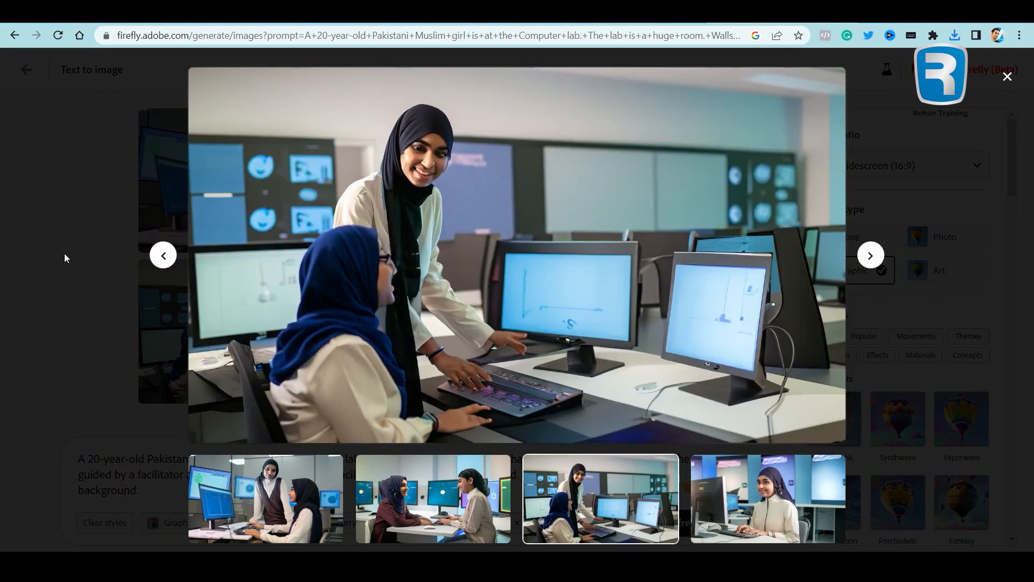
left_click(63, 253)
left_click(241, 186)
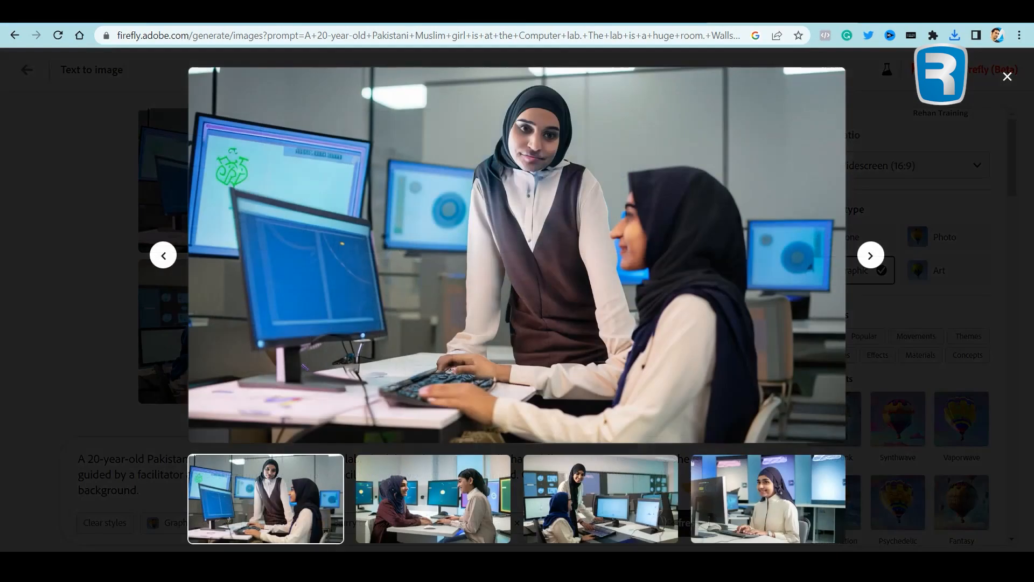
Check the facilitator paragraph of the story in script.txt in Notepad, and return to the generated images
left_click(3, 296)
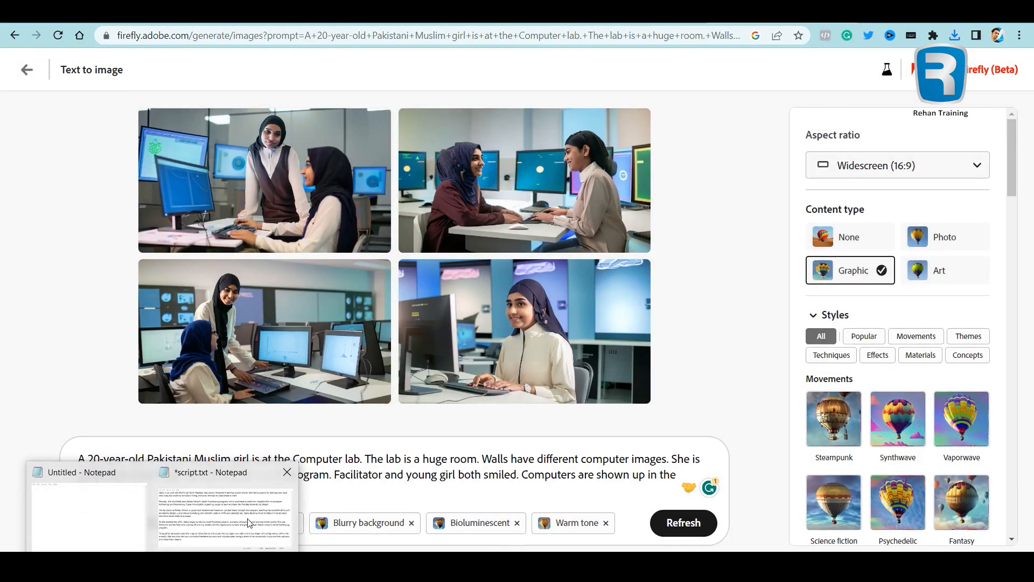
left_click(257, 520)
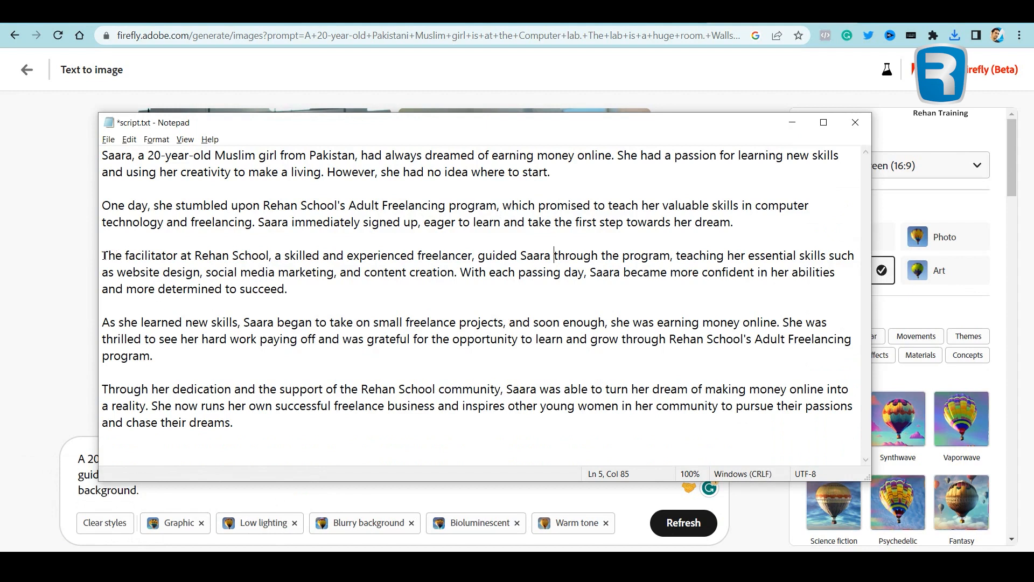
left_click(69, 279)
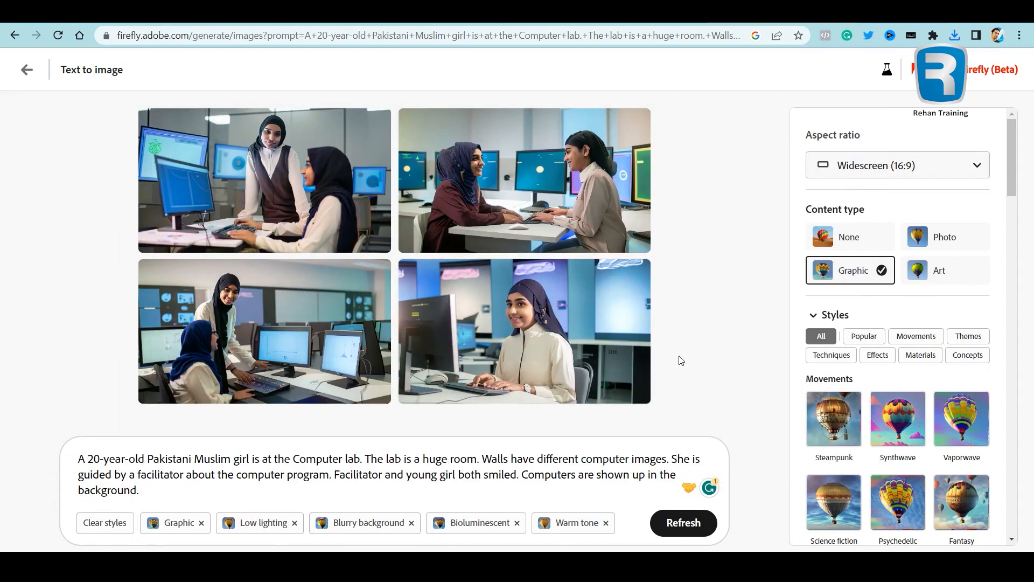
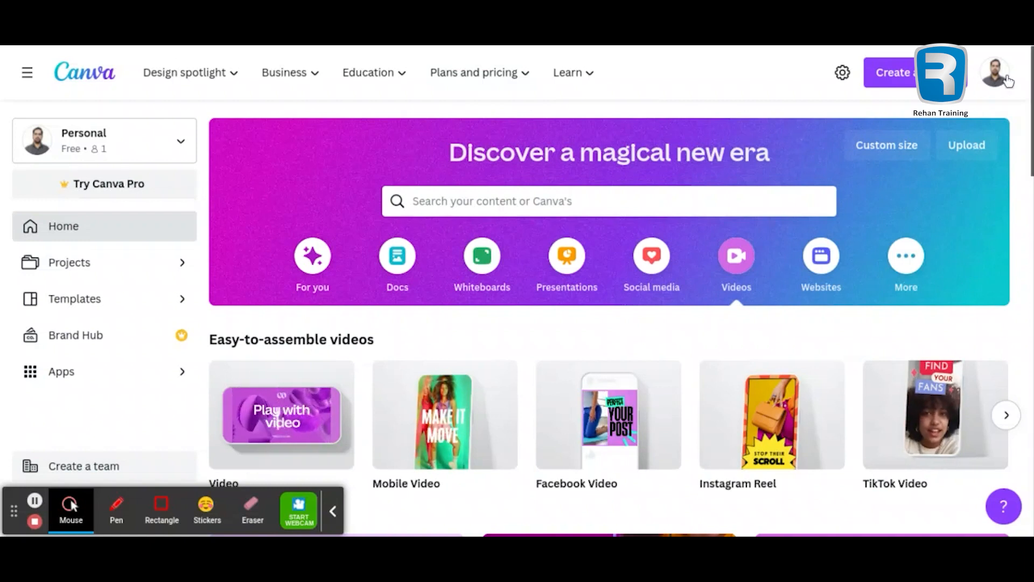
In Canva, create a blank 1920 × 1080 px Video design from the easy-to-assemble video formats
left_click(293, 72)
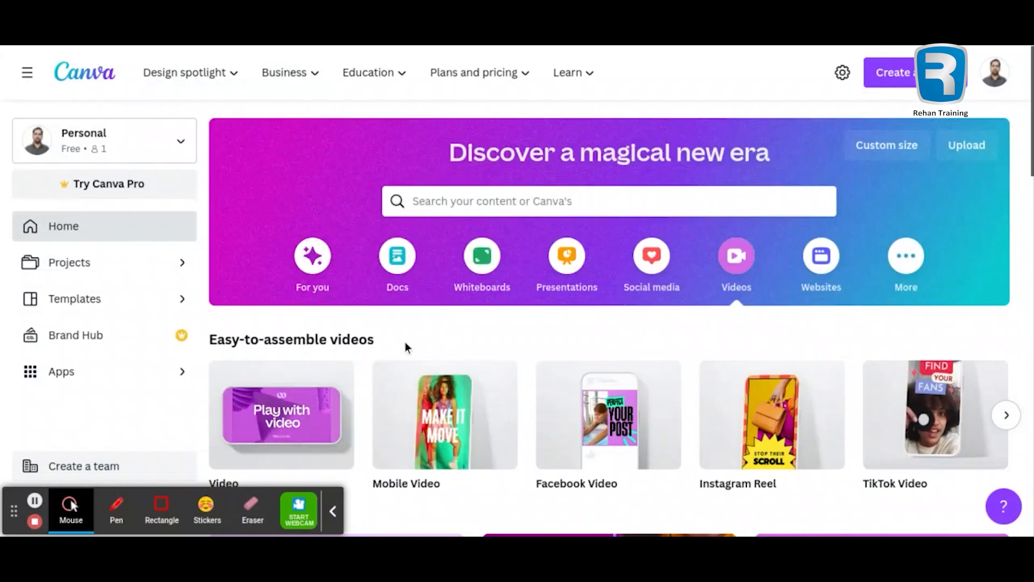
left_click(744, 261)
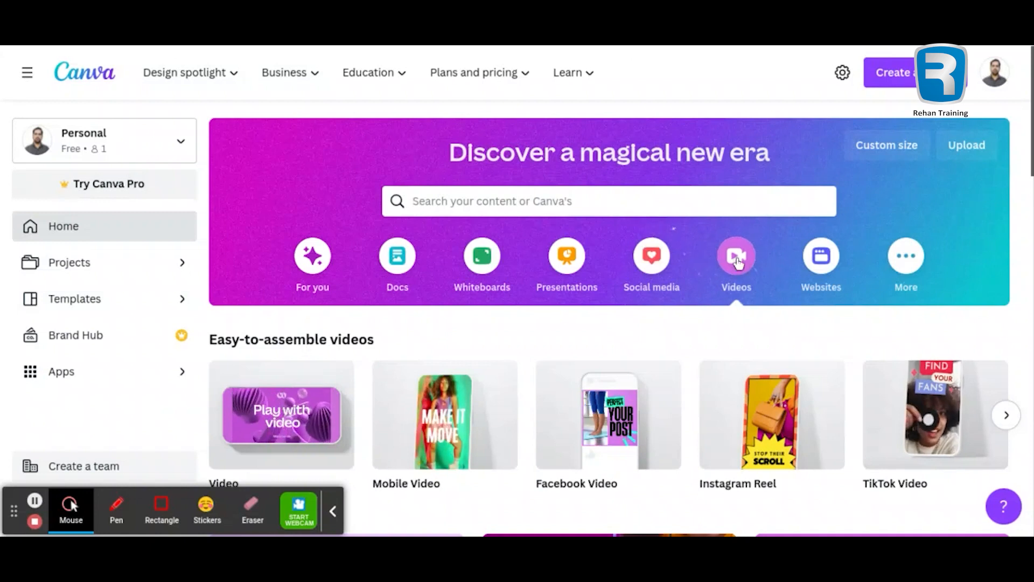
scroll(736, 259, "down", 1)
scroll(736, 259, "down", 2)
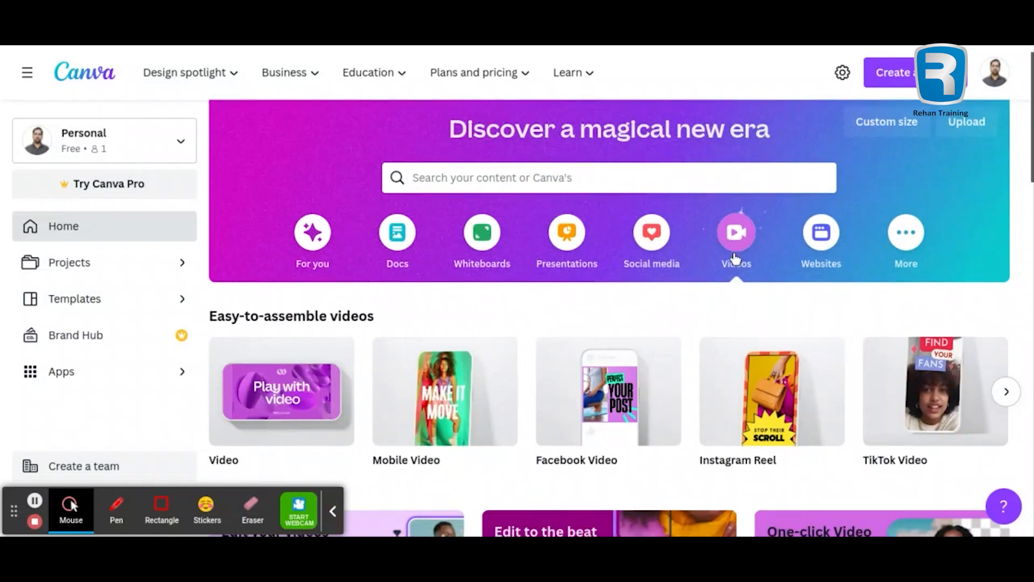
mouse_move(257, 402)
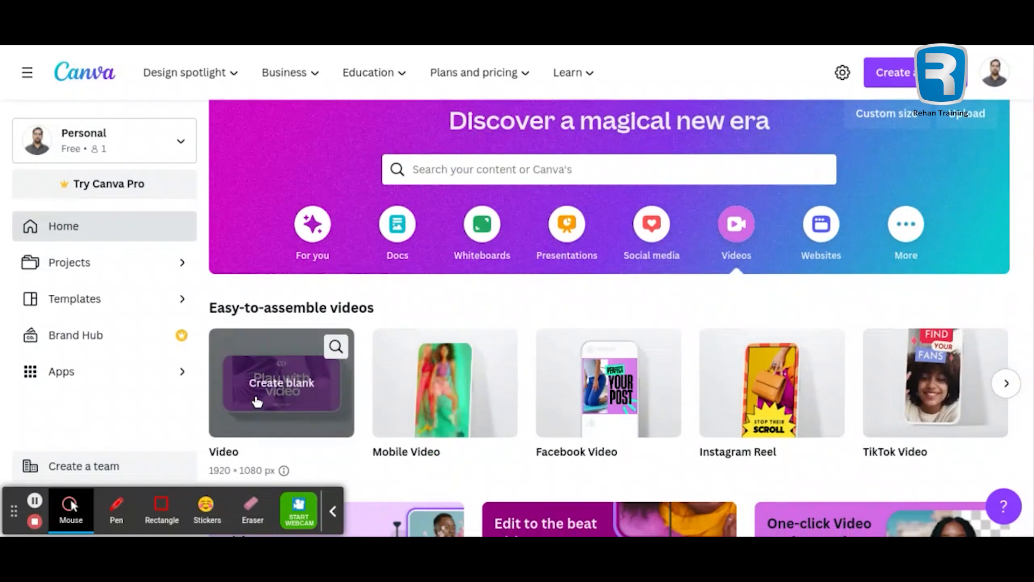
left_click(266, 396)
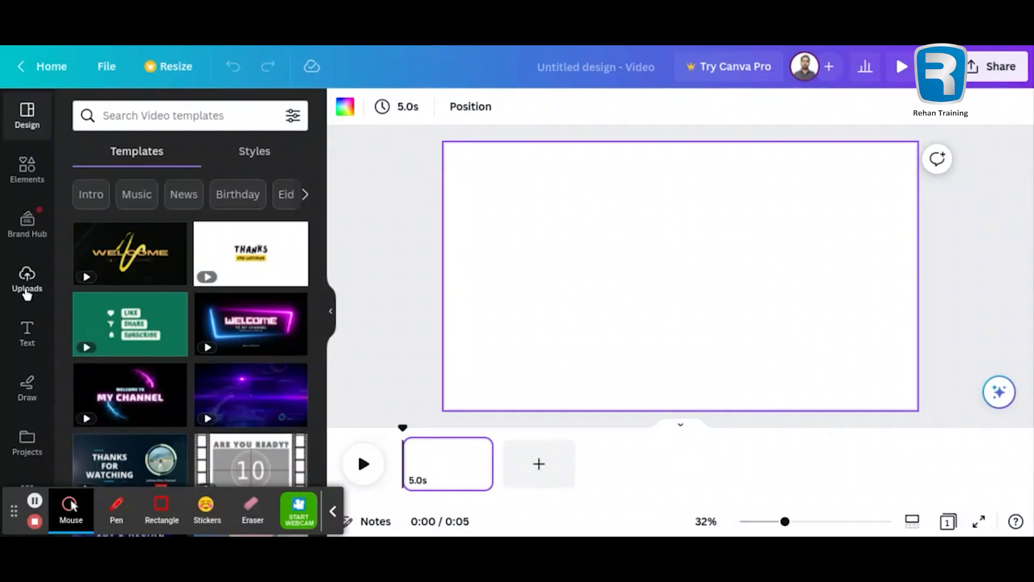
Upload the story's media files and add the 1:08 MP3 voiceover to the start of the video timeline
left_click(27, 277)
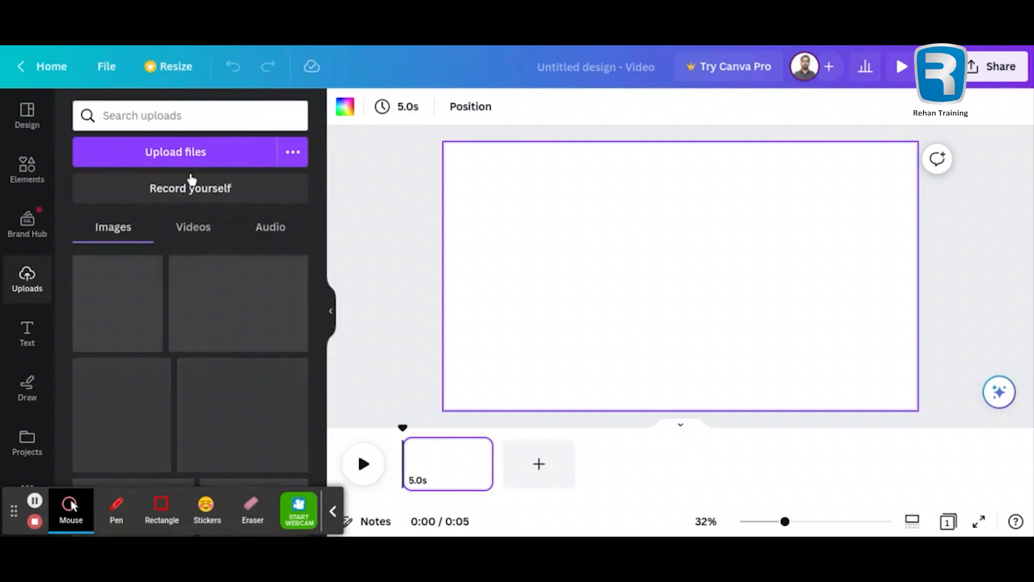
left_click(200, 158)
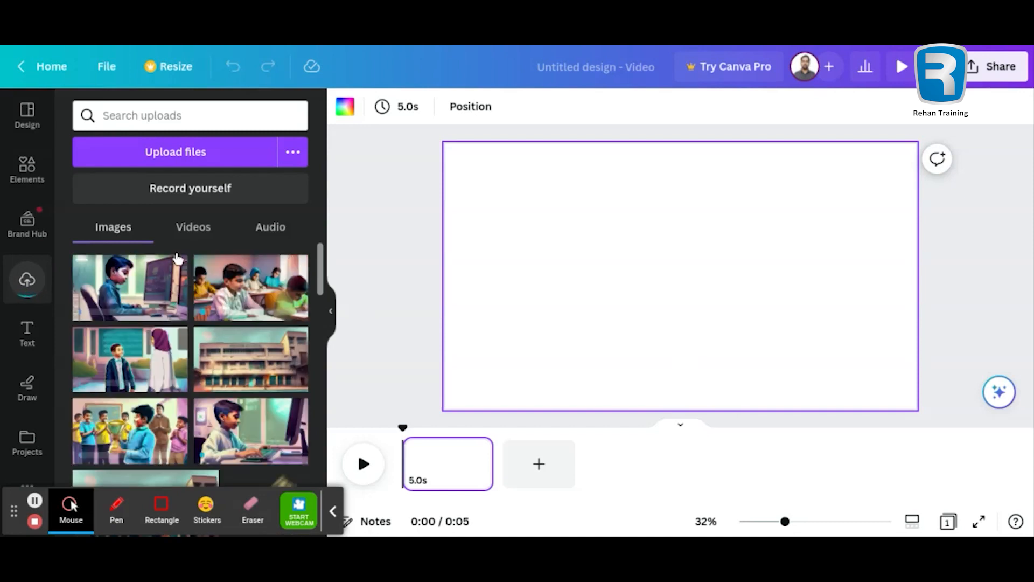
left_click(269, 231)
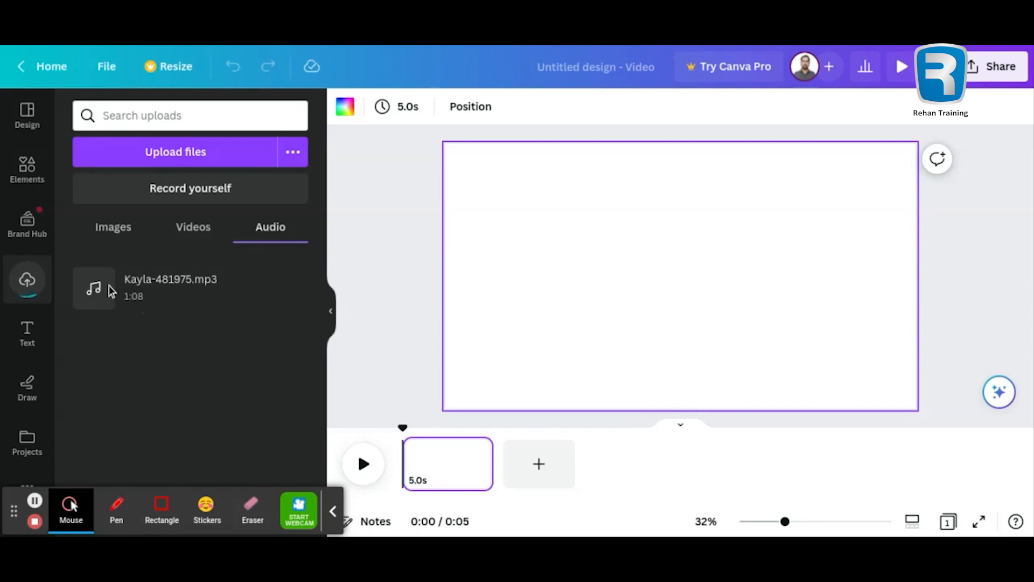
mouse_move(81, 289)
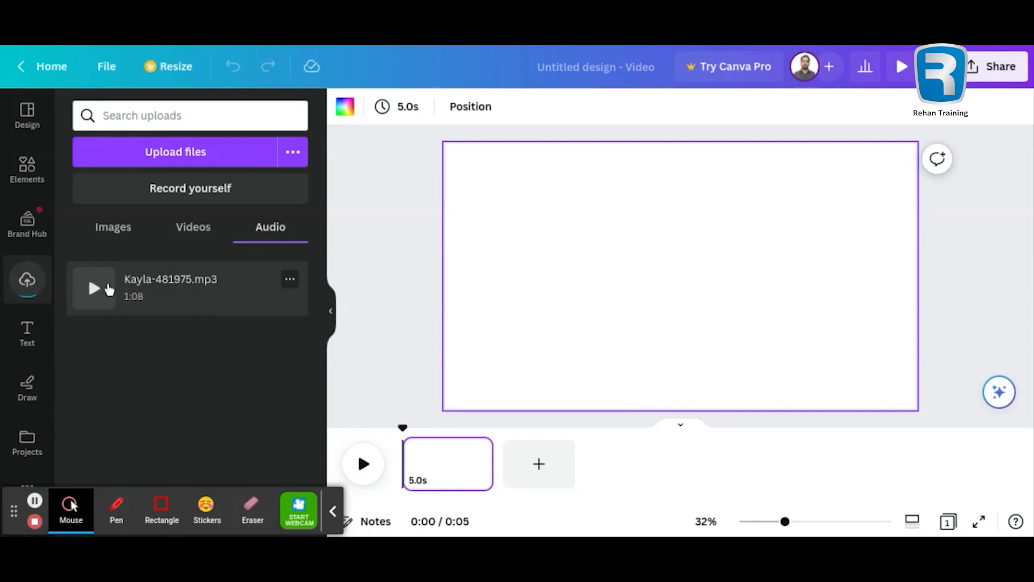
left_click(94, 289)
left_click(466, 482)
mouse_move(466, 482)
left_mouse_down()
mouse_move(474, 469)
mouse_move(463, 477)
left_mouse_up()
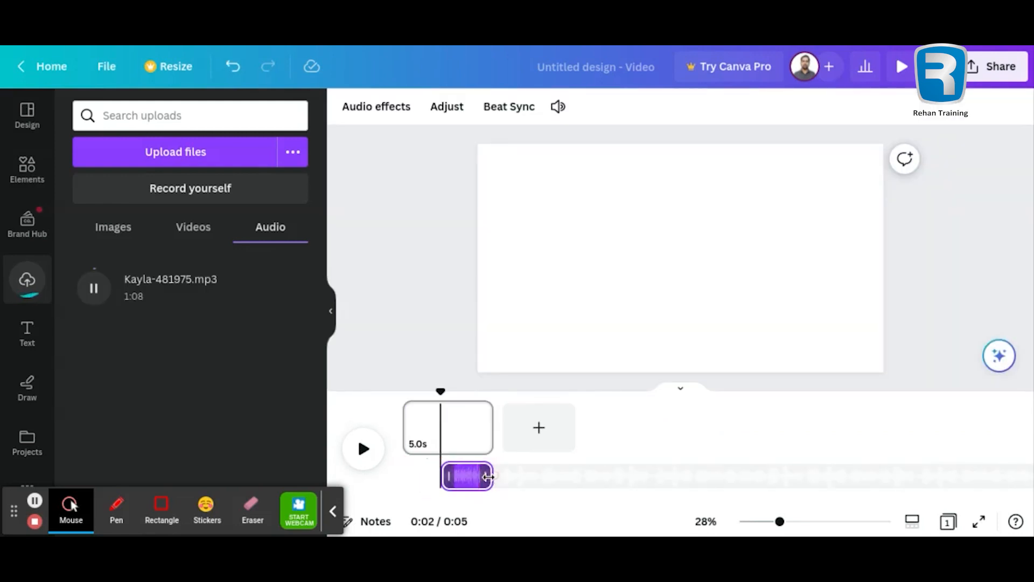
Place the uploaded aerial image of the littered slum street on the first page and enlarge it to fill the frame
left_click(114, 229)
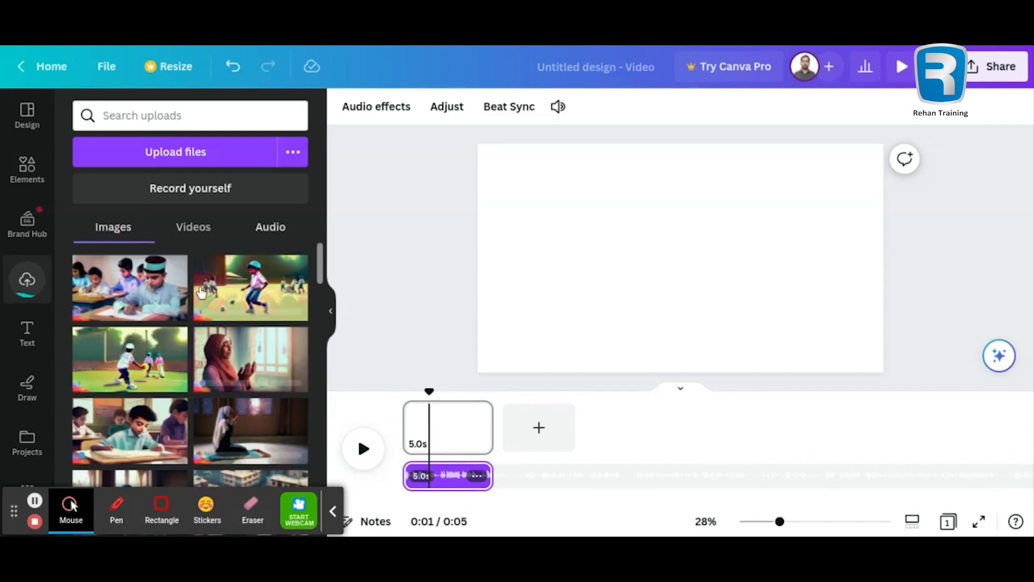
left_click_drag(322, 278, 322, 292)
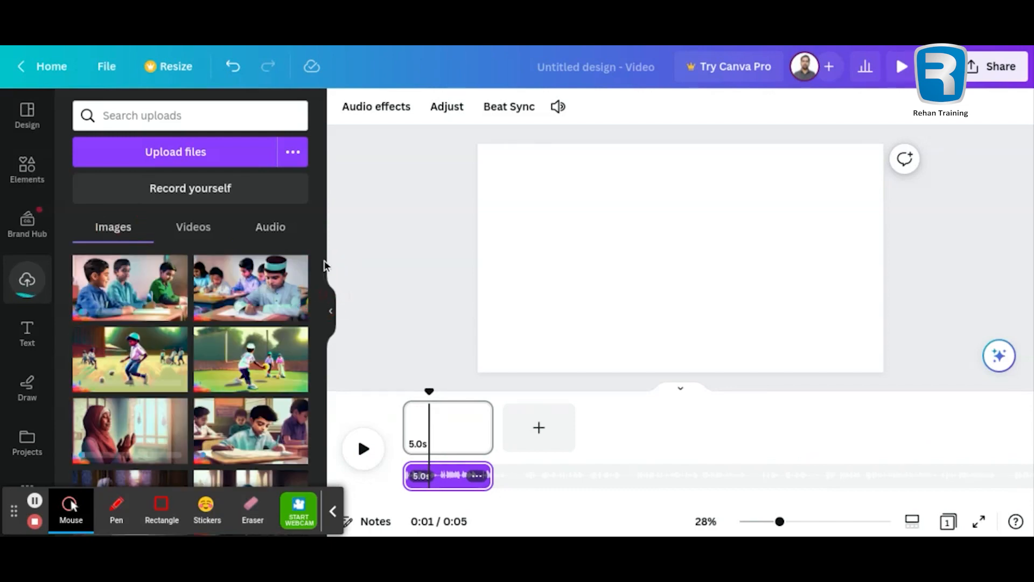
left_click_drag(322, 273, 335, 324)
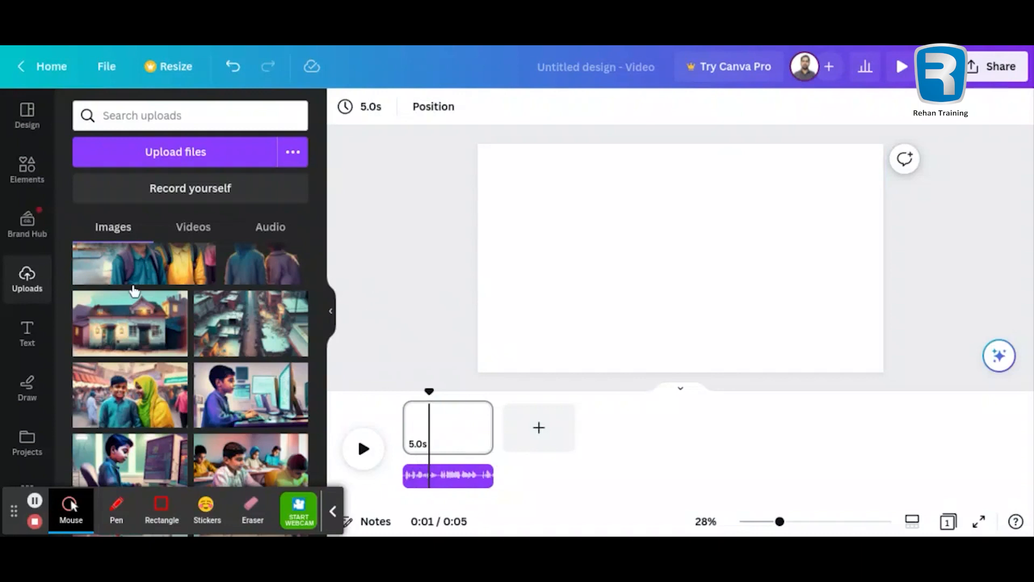
mouse_move(241, 318)
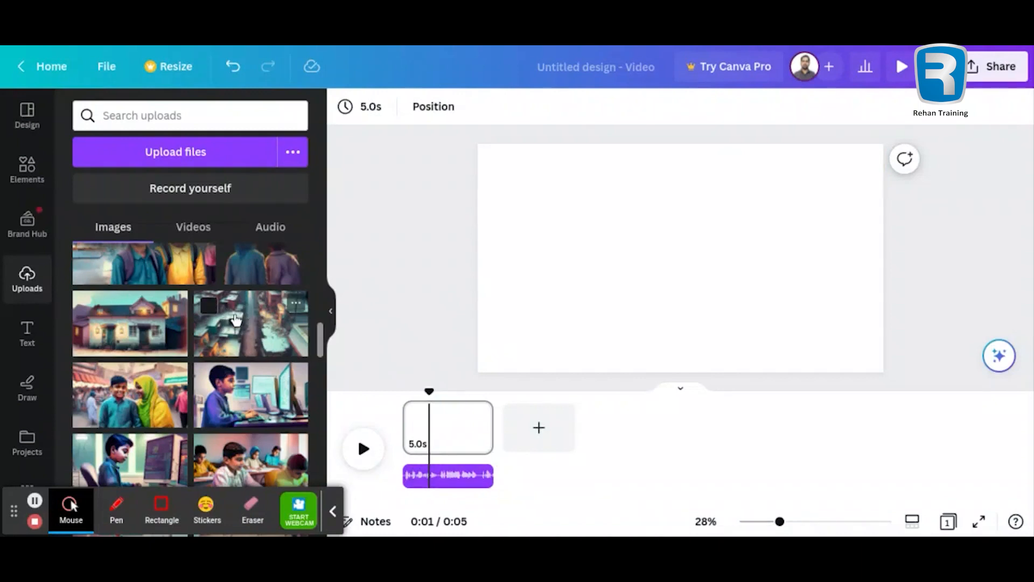
left_click(244, 327)
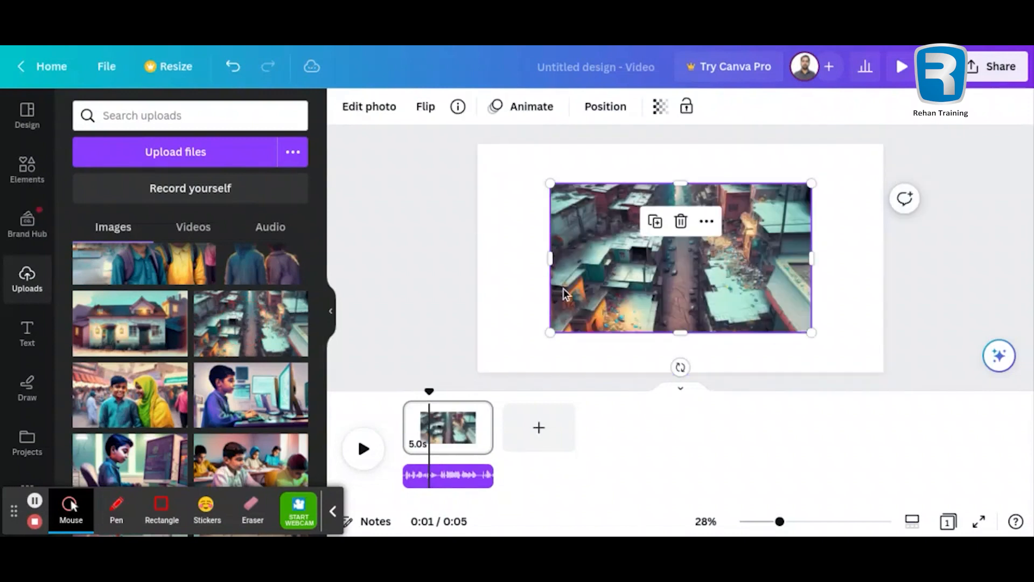
left_click_drag(551, 333, 477, 373)
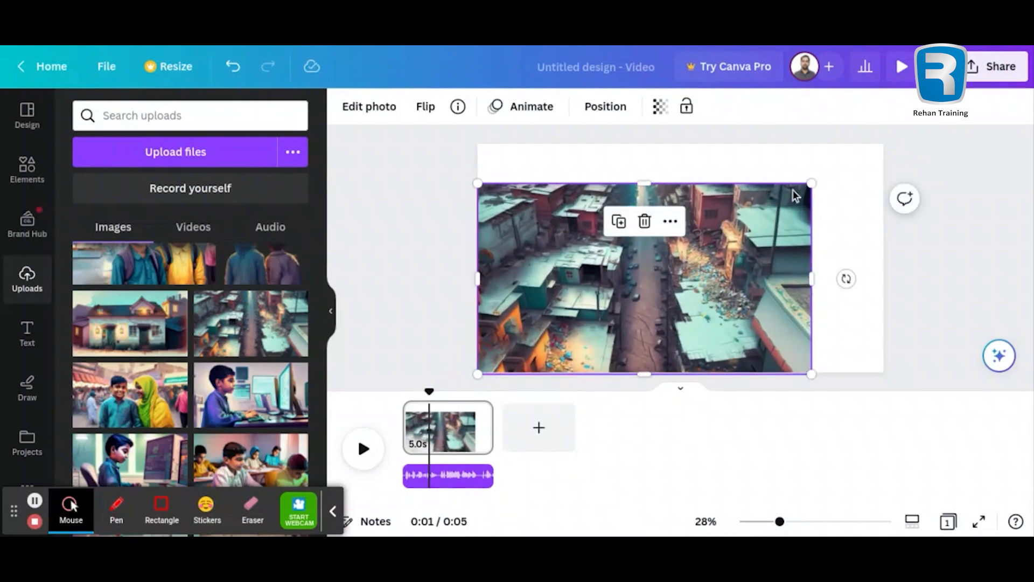
left_click_drag(808, 184, 884, 144)
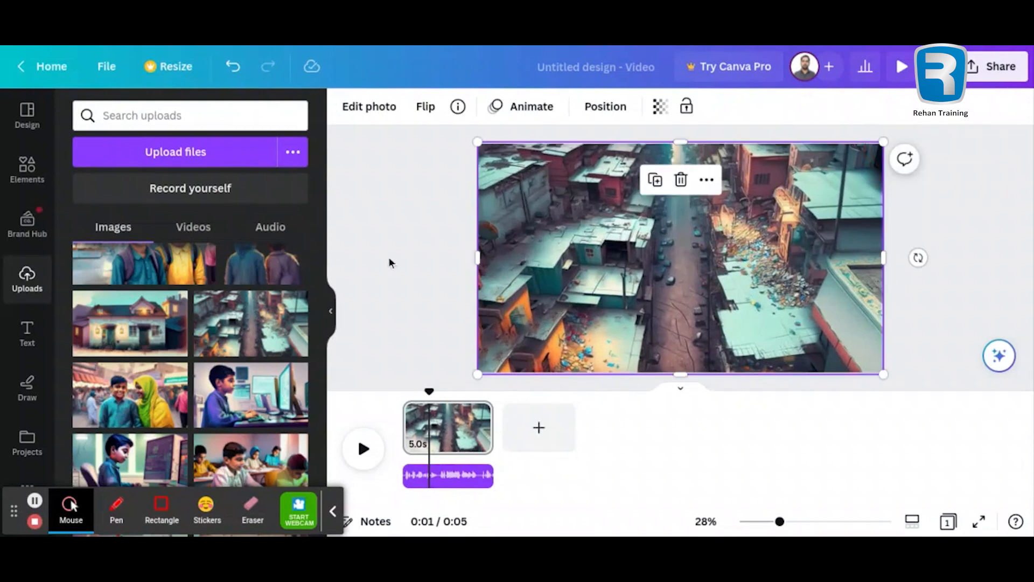
Add a second page and fill it with the uploaded side portrait of the boy in a blue collared shirt
left_click_drag(323, 349, 321, 260)
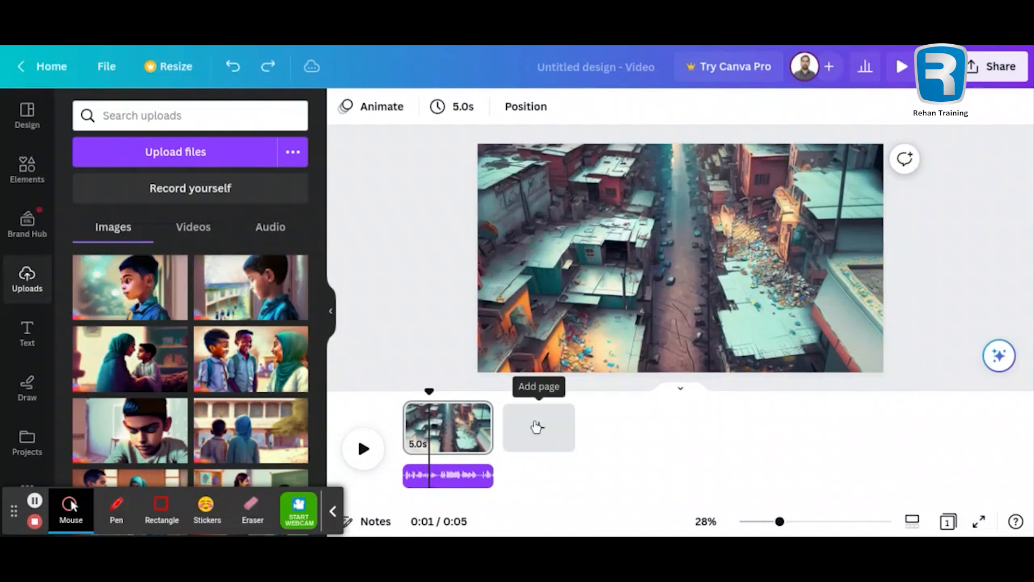
left_click(537, 427)
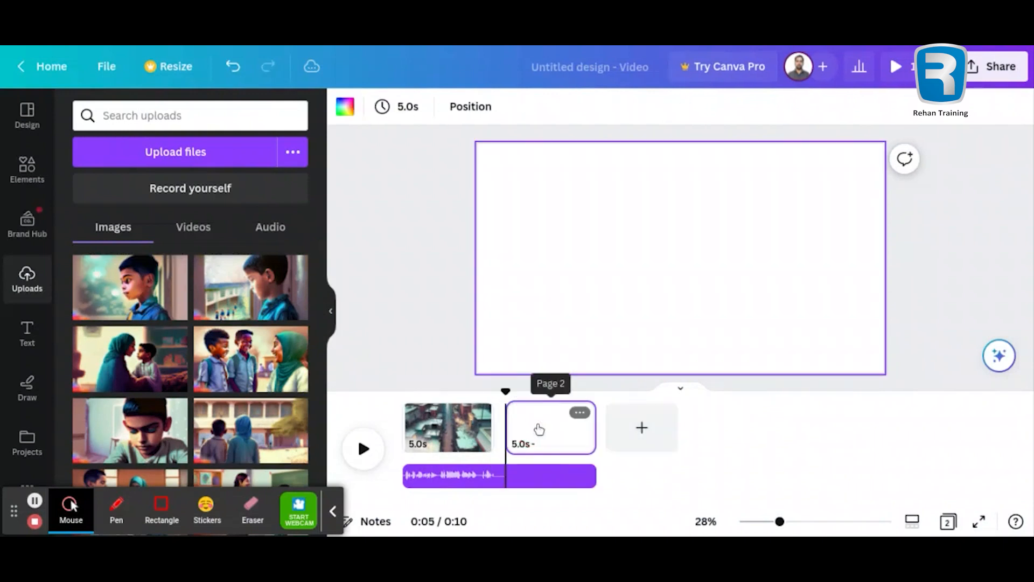
left_click(149, 307)
left_click_drag(550, 330, 471, 368)
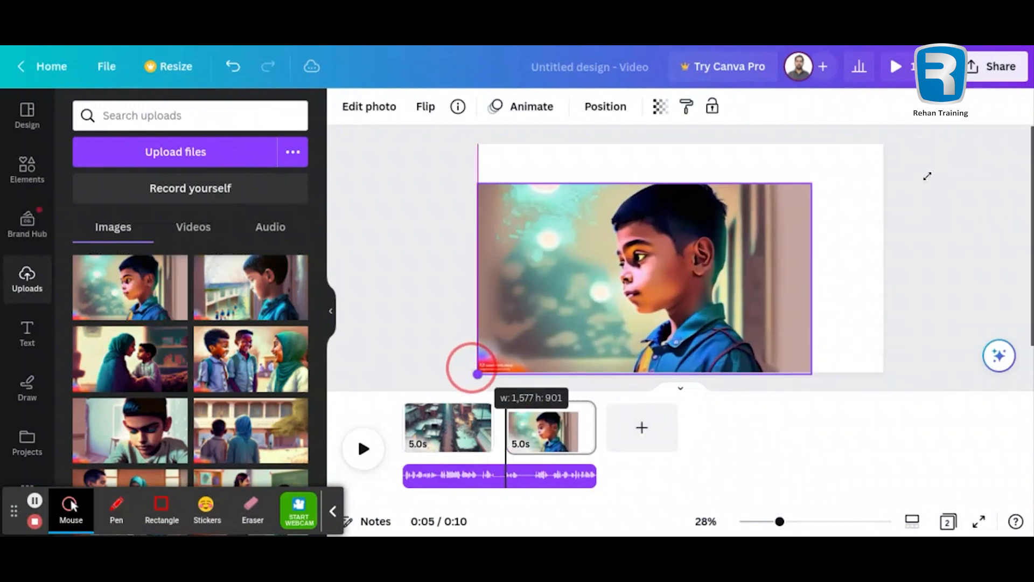
left_click_drag(815, 187, 884, 141)
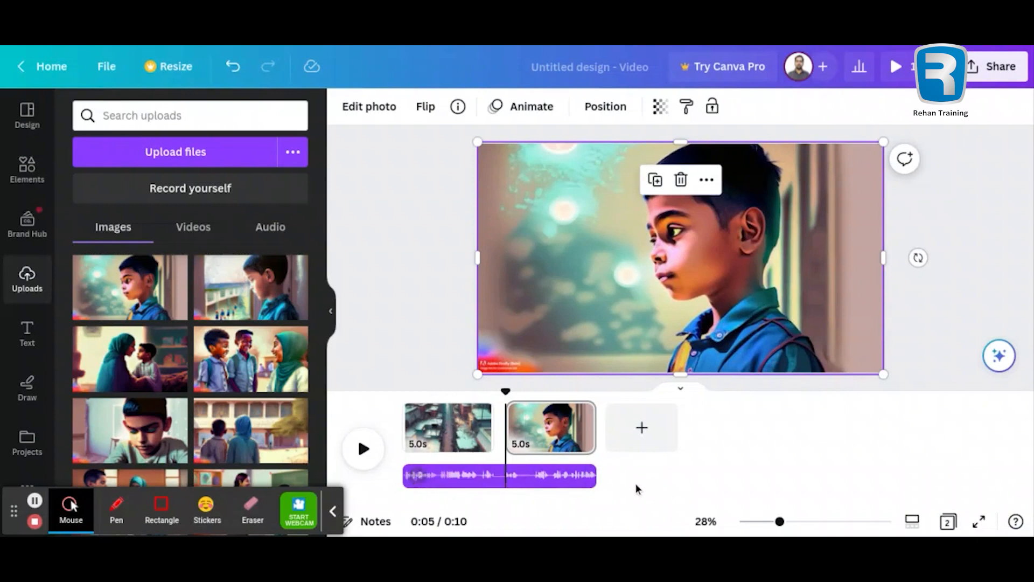
left_click(750, 473)
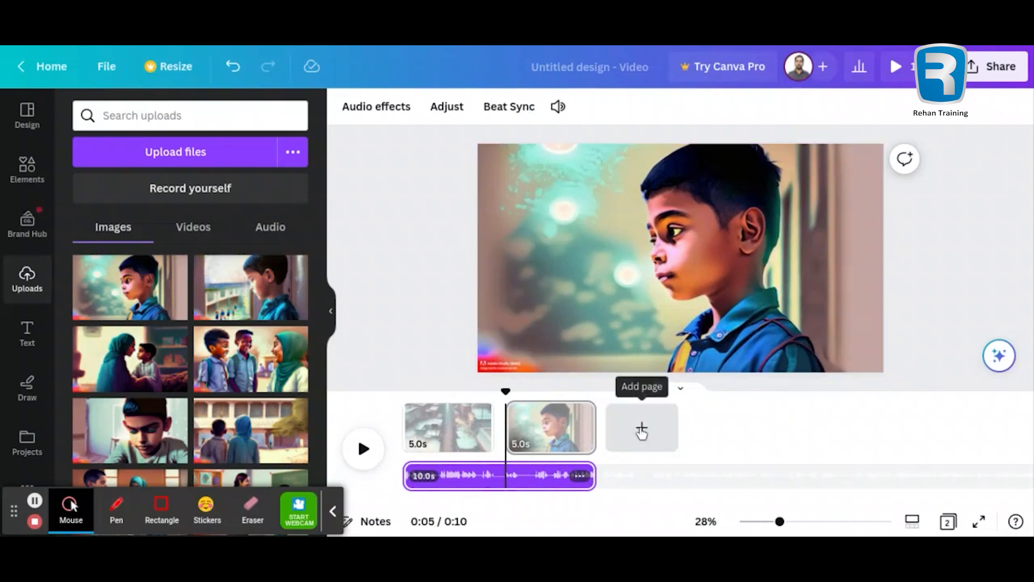
Add a third page and fill it with the uploaded image of the boy at the window overlooking the school
left_click(642, 430)
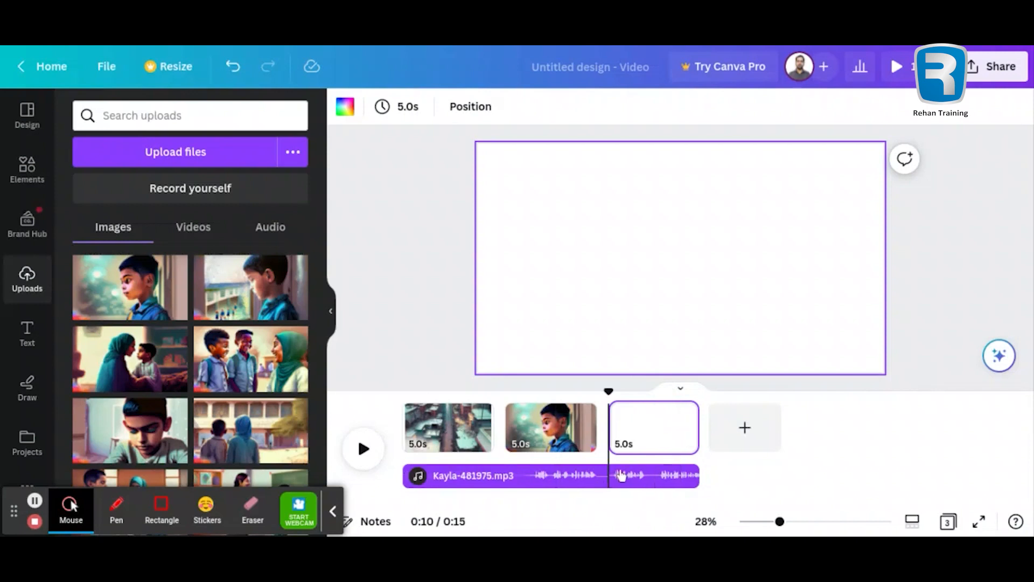
left_click(234, 300)
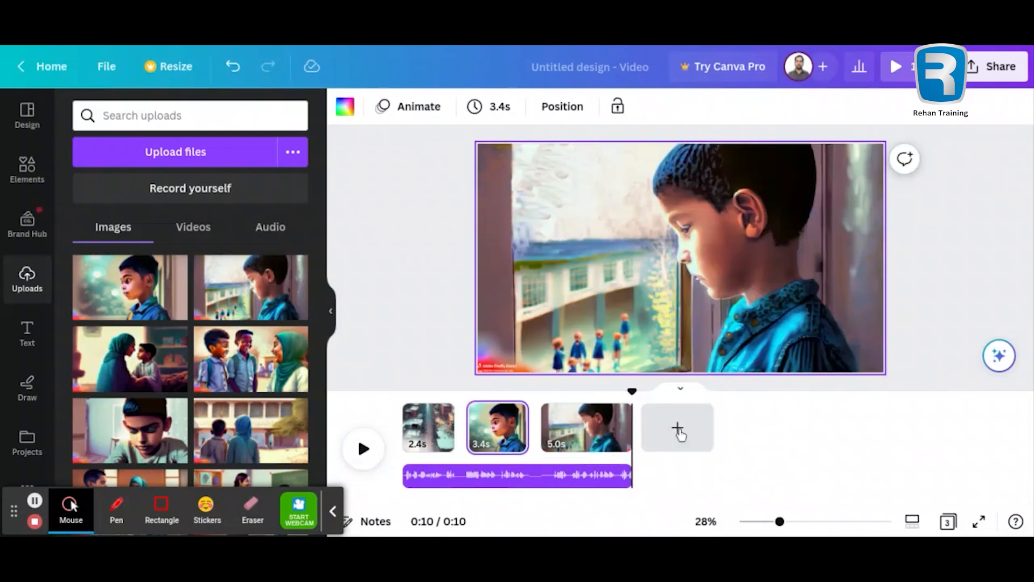
Add a fourth page with the uploaded image of the woman in a headscarf and the boy, and move it to third place
left_click(677, 429)
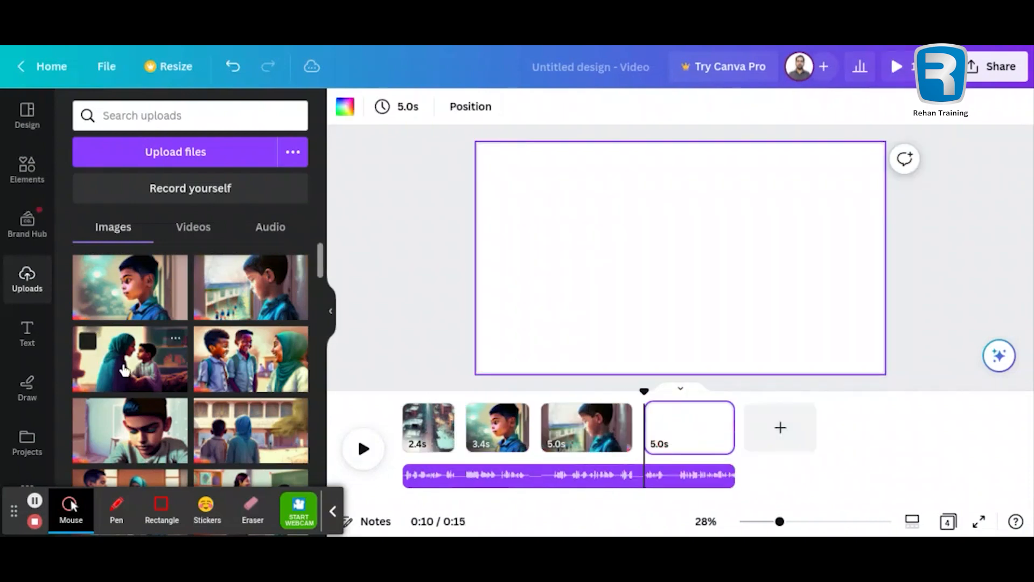
left_click(122, 365)
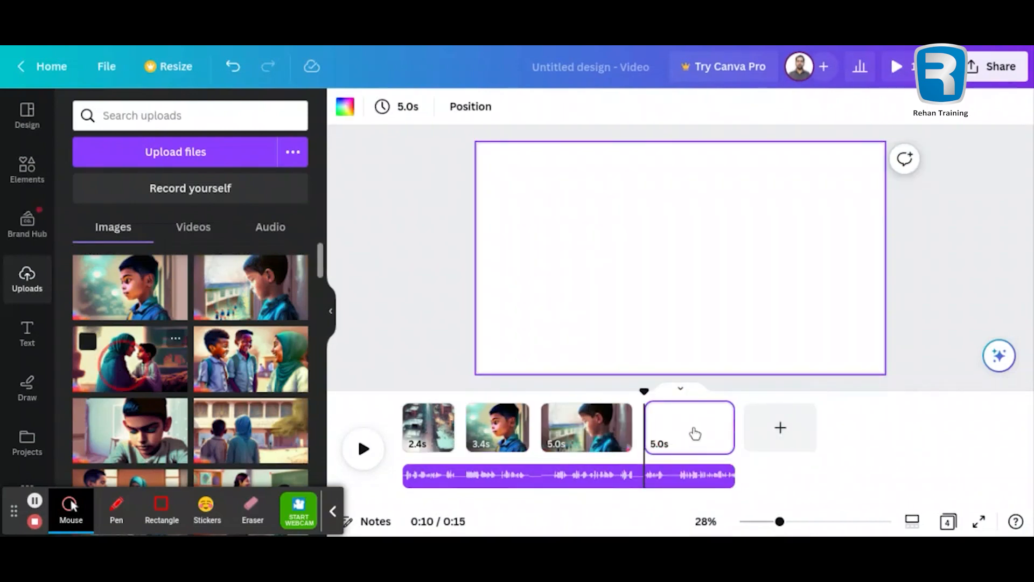
left_click_drag(550, 333, 478, 372)
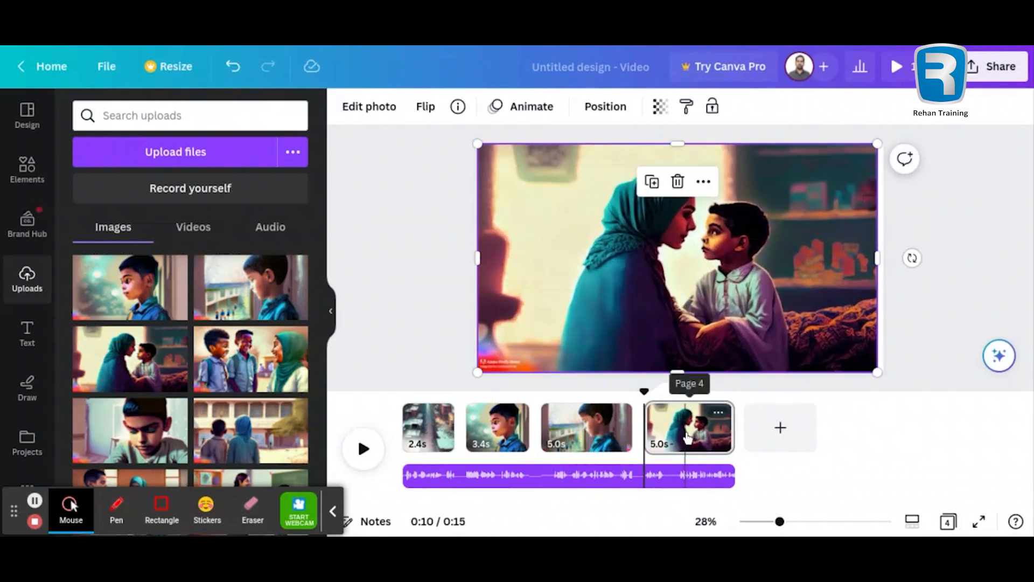
left_click_drag(688, 438, 550, 434)
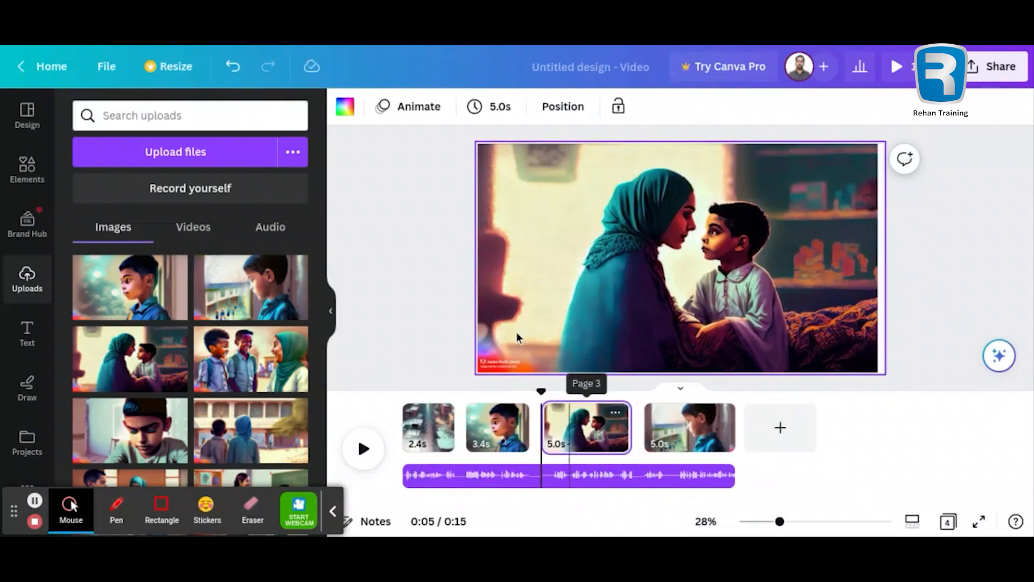
Enlarge the woman-and-boy image to fill the frame and play the timeline to check its timing against the voiceover
left_click(364, 449)
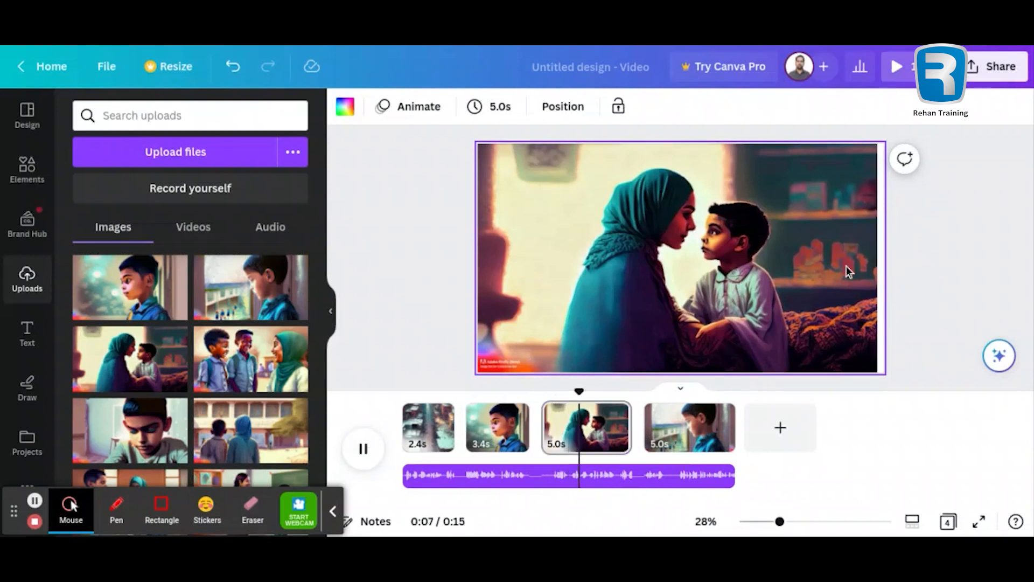
left_click(869, 268)
left_click_drag(876, 264, 893, 265)
left_click(363, 450)
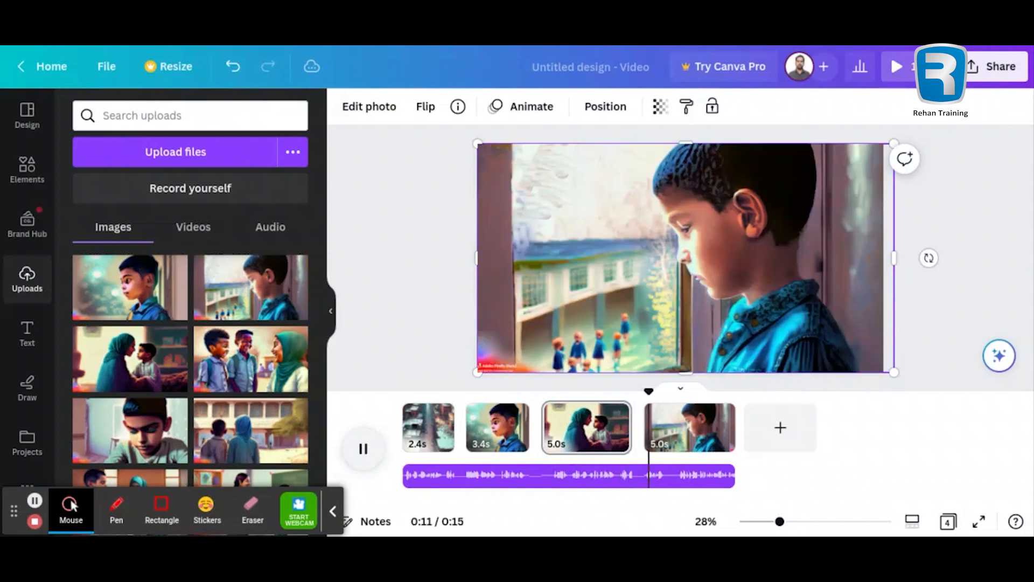
left_click(363, 450)
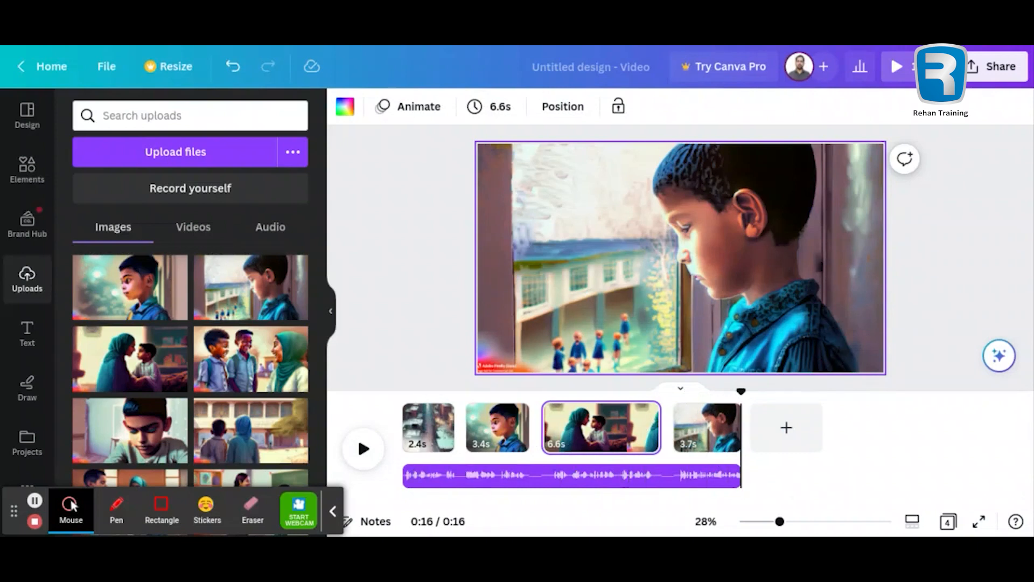
Add a Dissolve transition between the slum street page and the boy's portrait page, and preview it
left_click(439, 431)
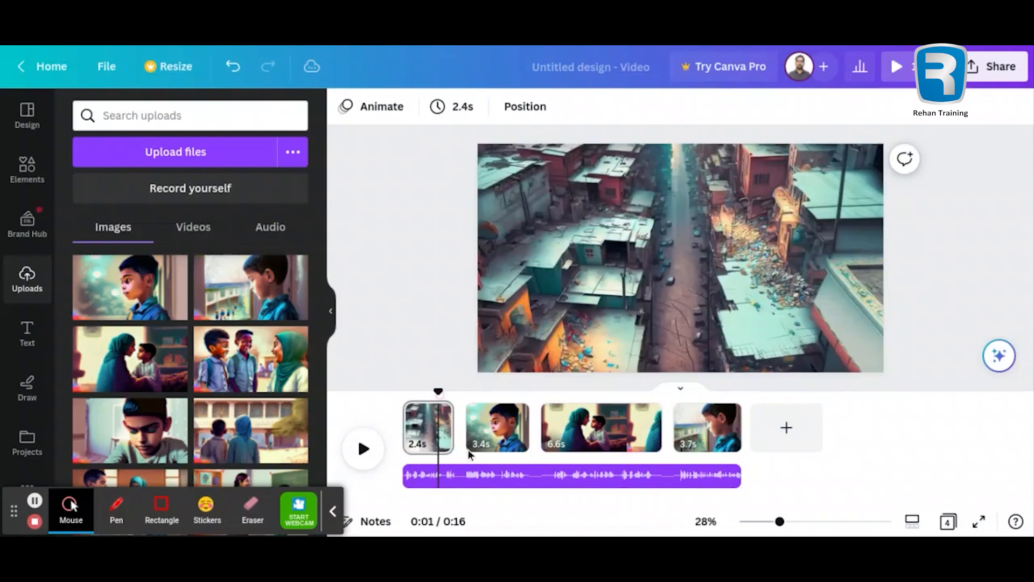
mouse_move(461, 453)
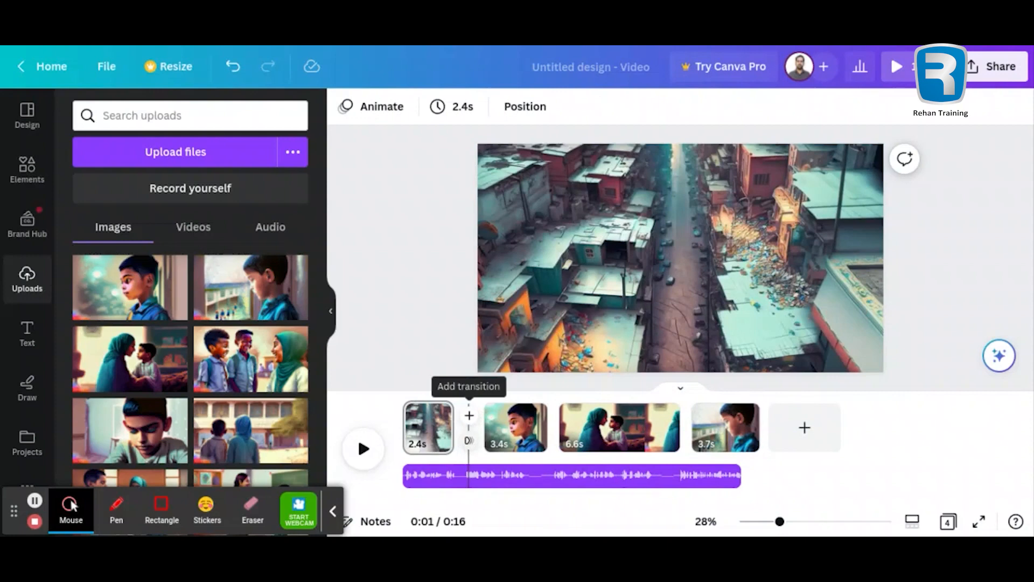
left_click(469, 441)
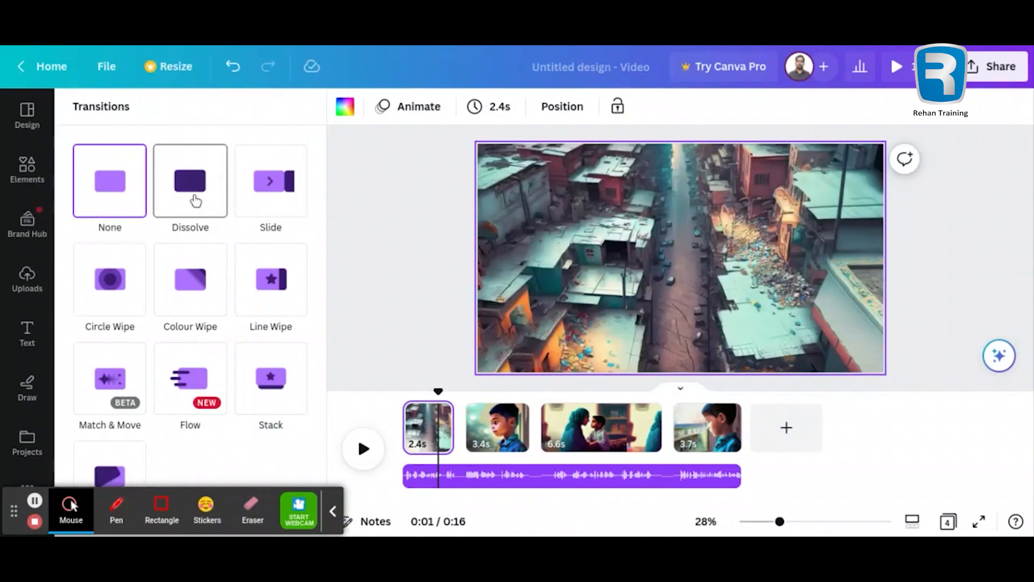
left_click(196, 200)
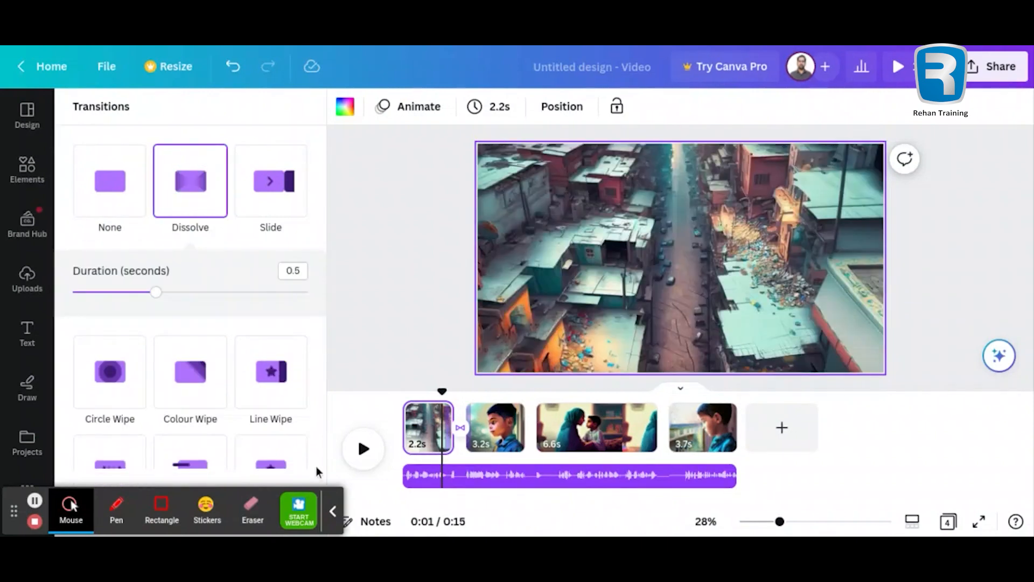
left_click(361, 449)
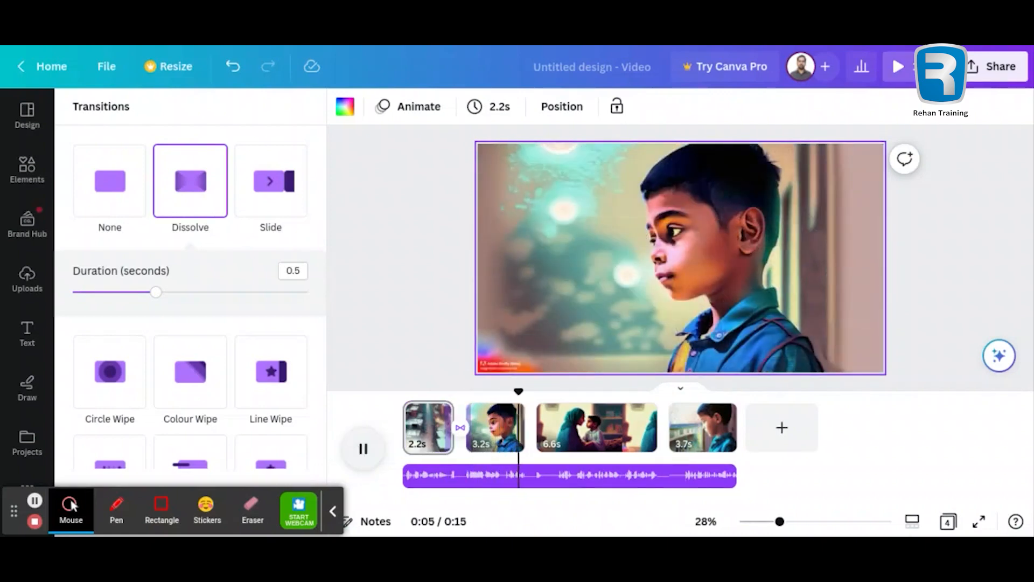
left_click(358, 451)
Add Dissolve transitions between the second and third pages and between the third and fourth pages
left_click(625, 440)
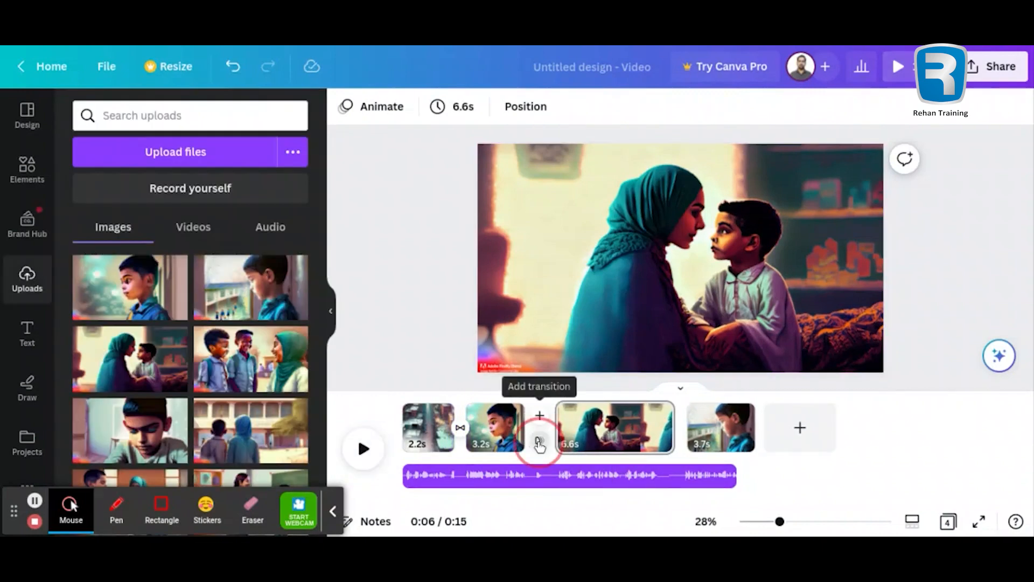
left_click(539, 443)
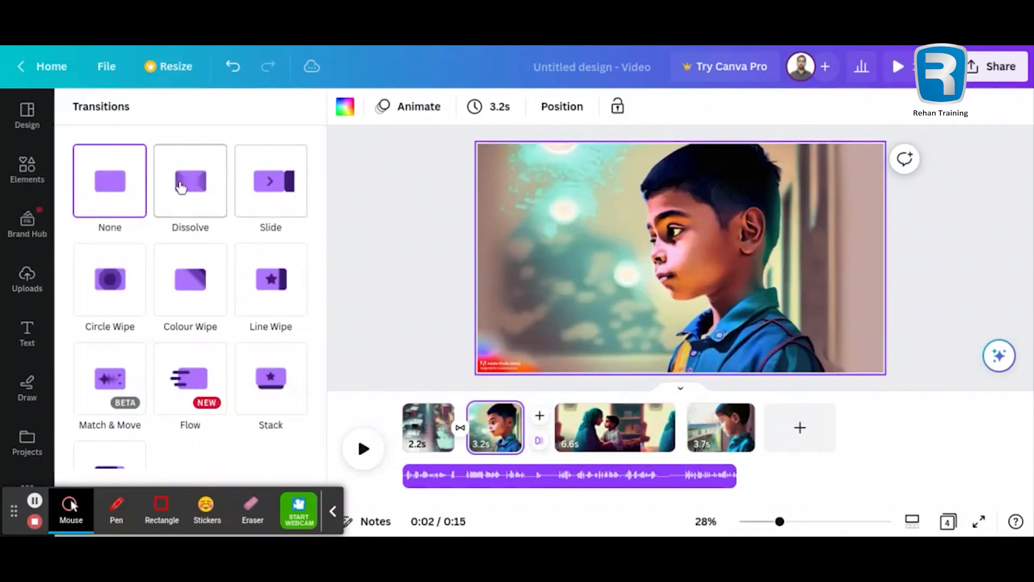
left_click(181, 186)
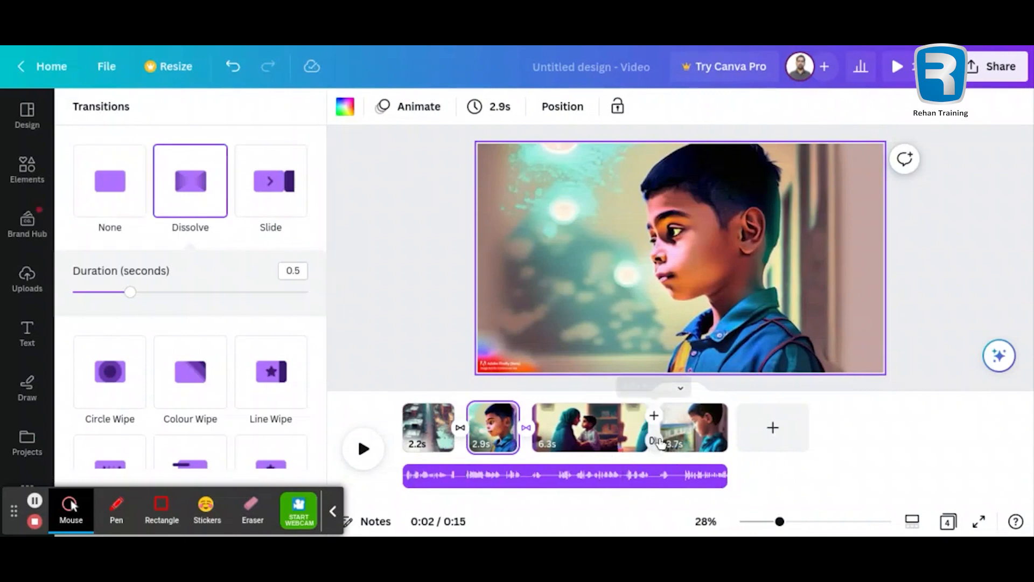
left_click(642, 433)
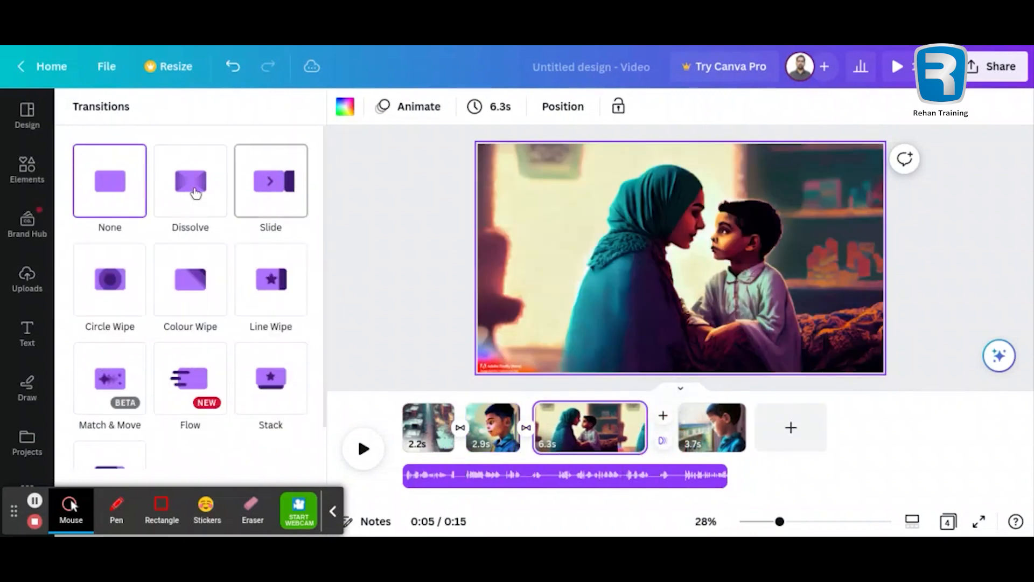
left_click(191, 189)
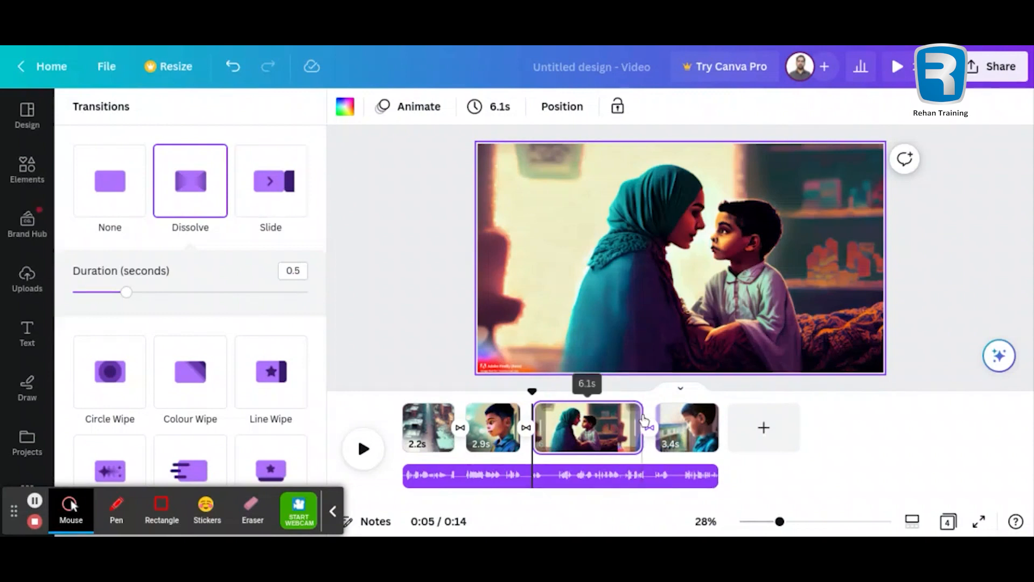
scroll(247, 353, "down", 2)
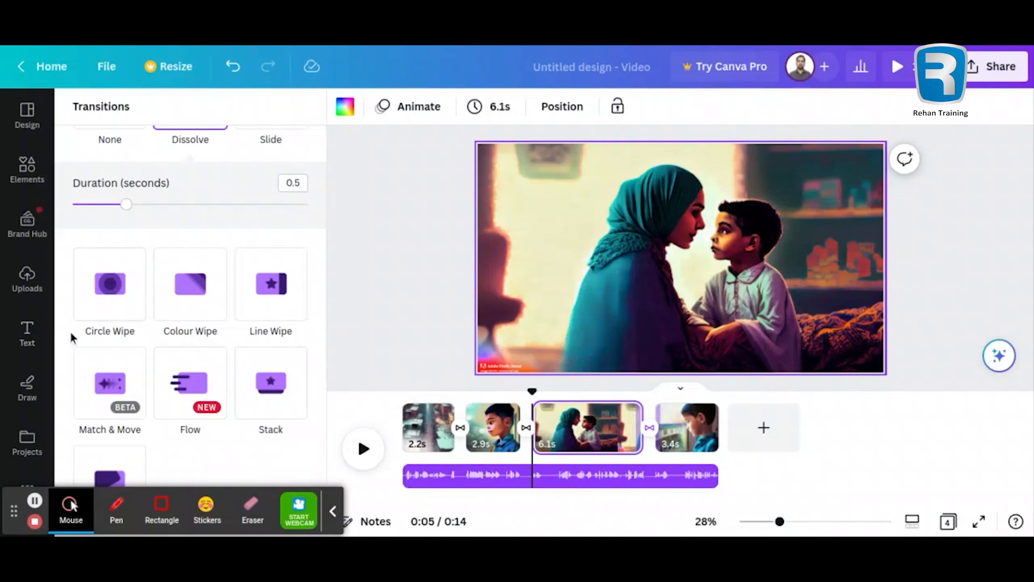
Add a subheading to the first page, move it to the lower part of the image, and dismiss the Grammarly tour offer
left_click(27, 338)
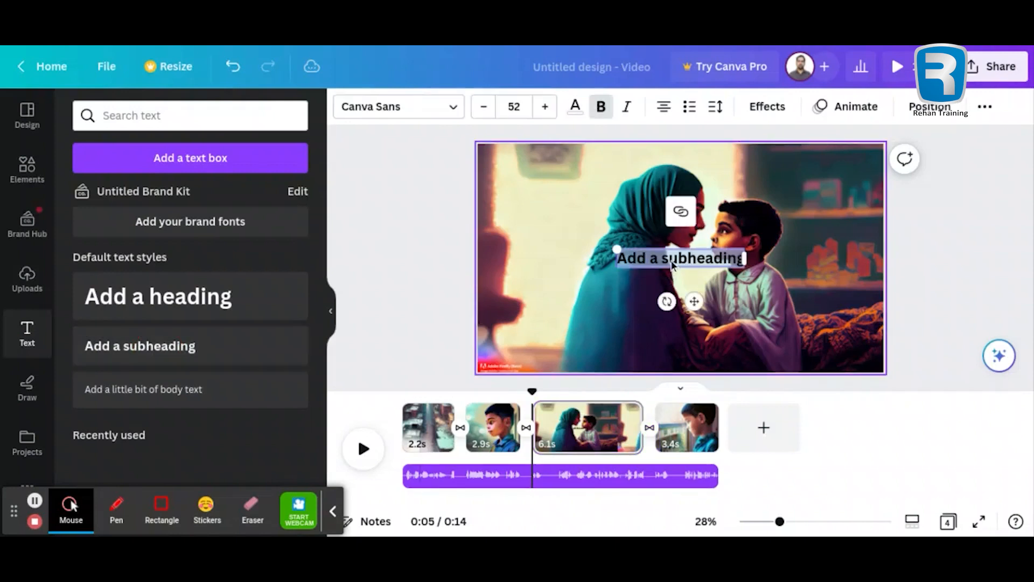
left_click(412, 403)
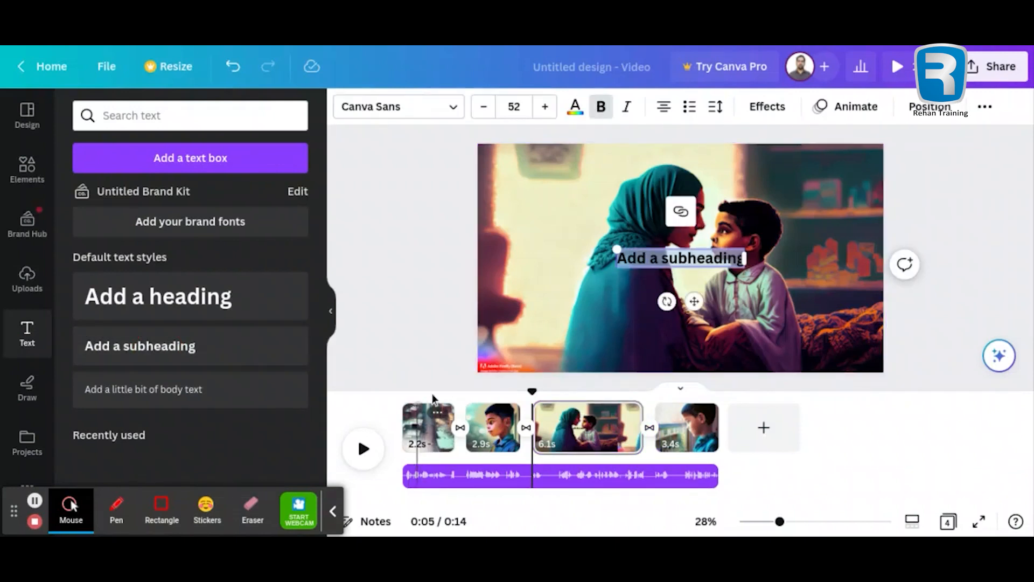
left_click(416, 415)
left_click(408, 389)
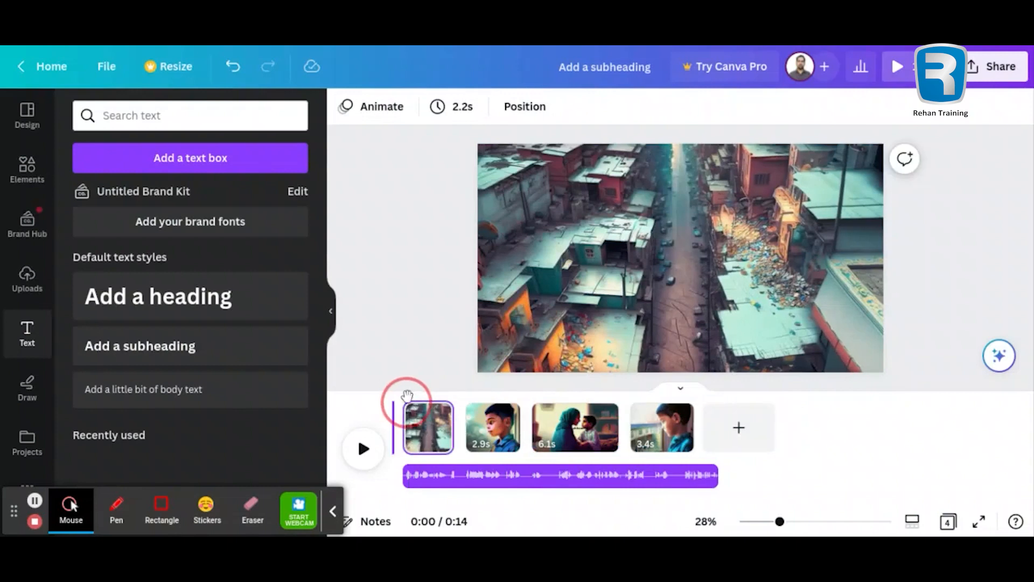
left_click(171, 349)
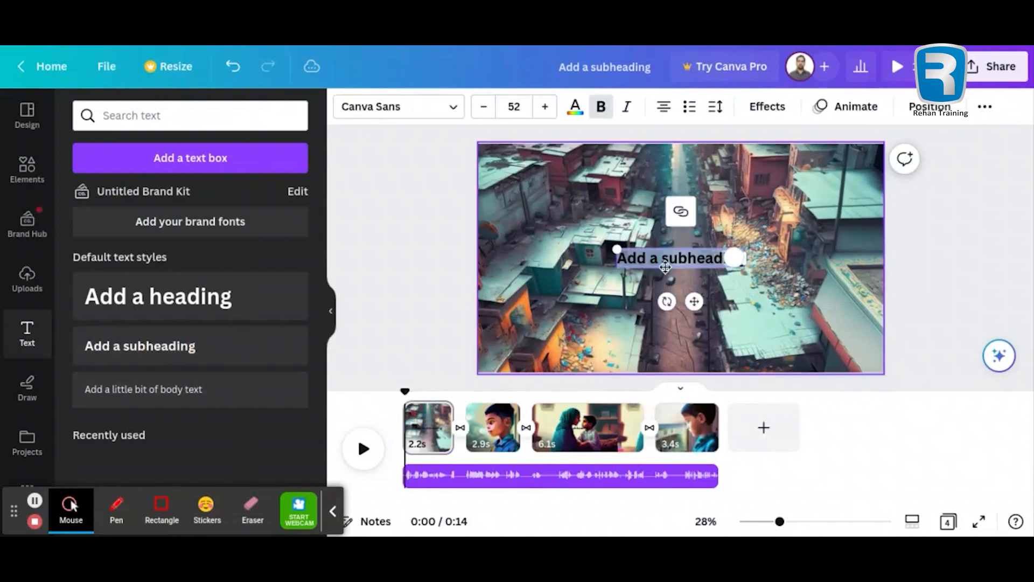
left_click(695, 303)
left_click_drag(698, 341, 696, 367)
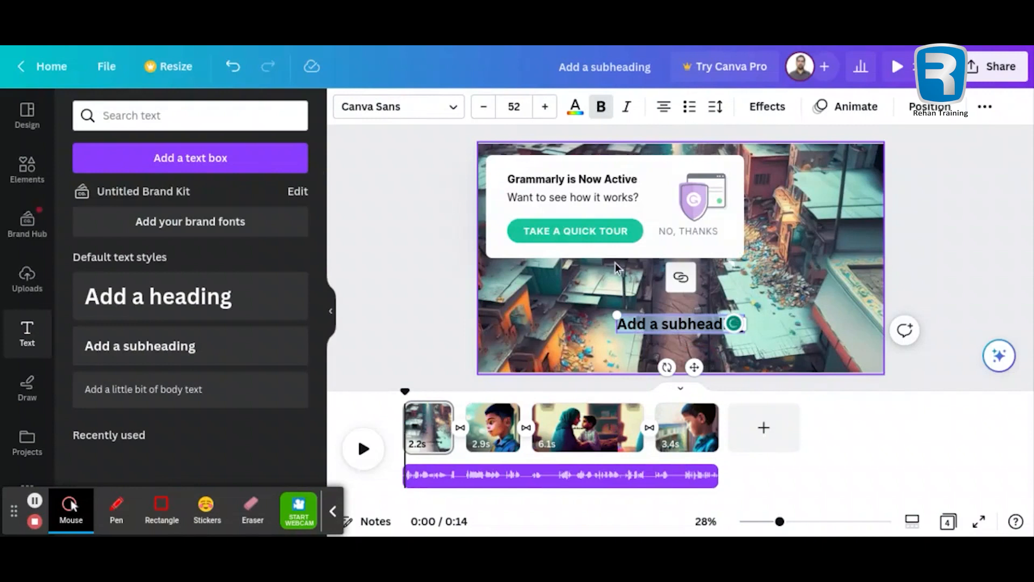
left_click(698, 237)
Replace the subheading's placeholder text with "Once upon a time in Karachi"
left_click(643, 326)
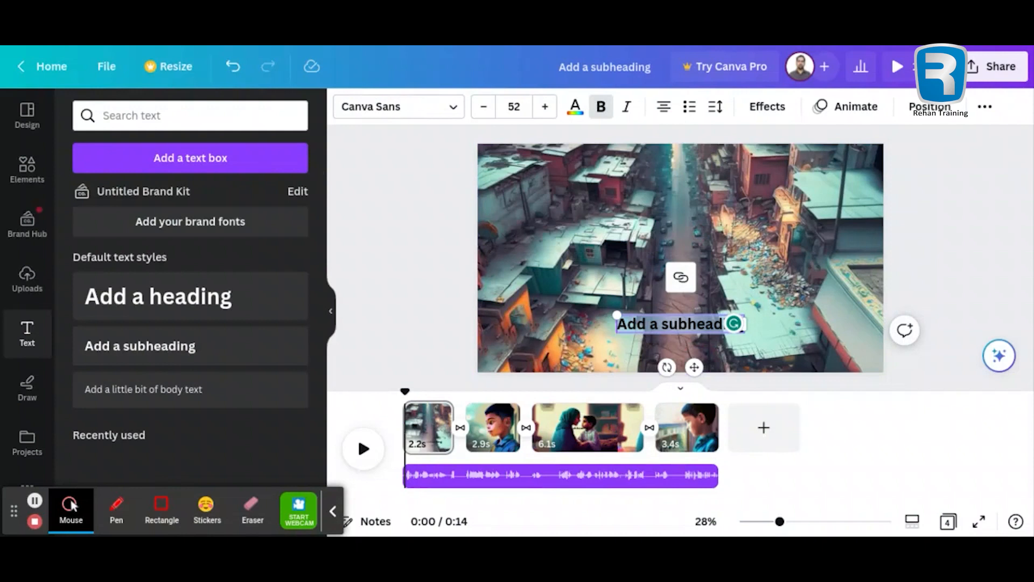
type("Once u")
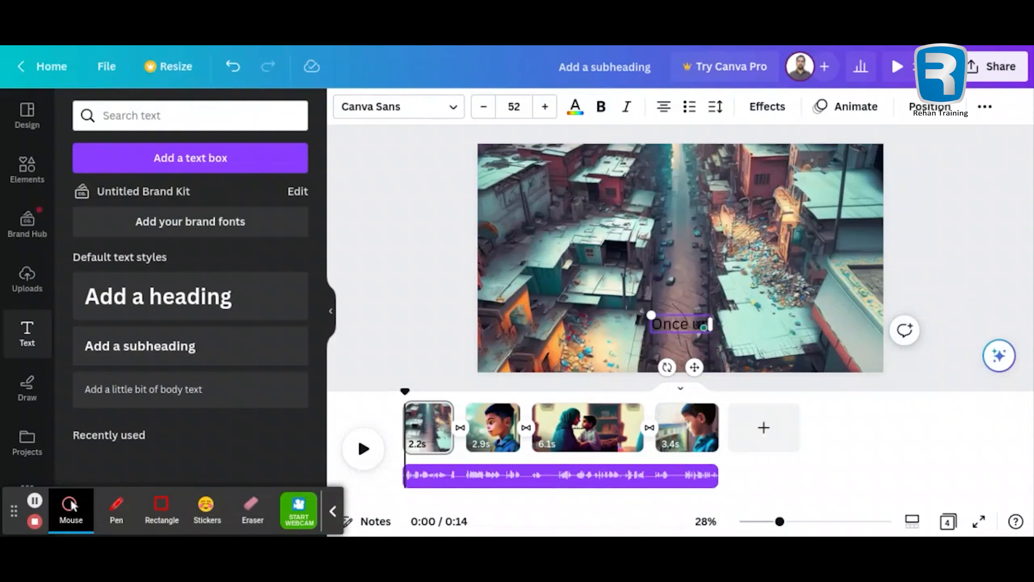
type("pon a time")
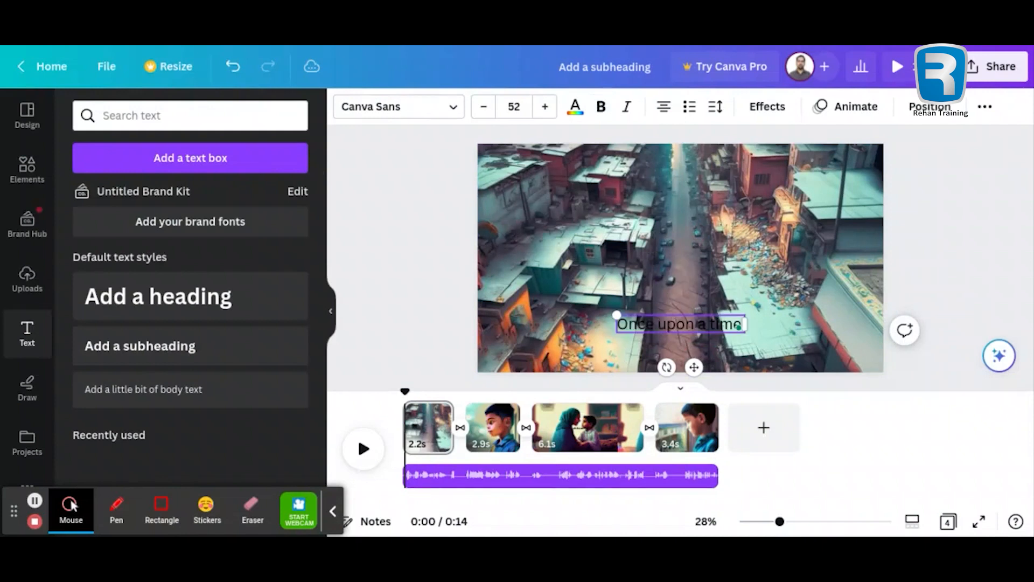
type(" in Karach")
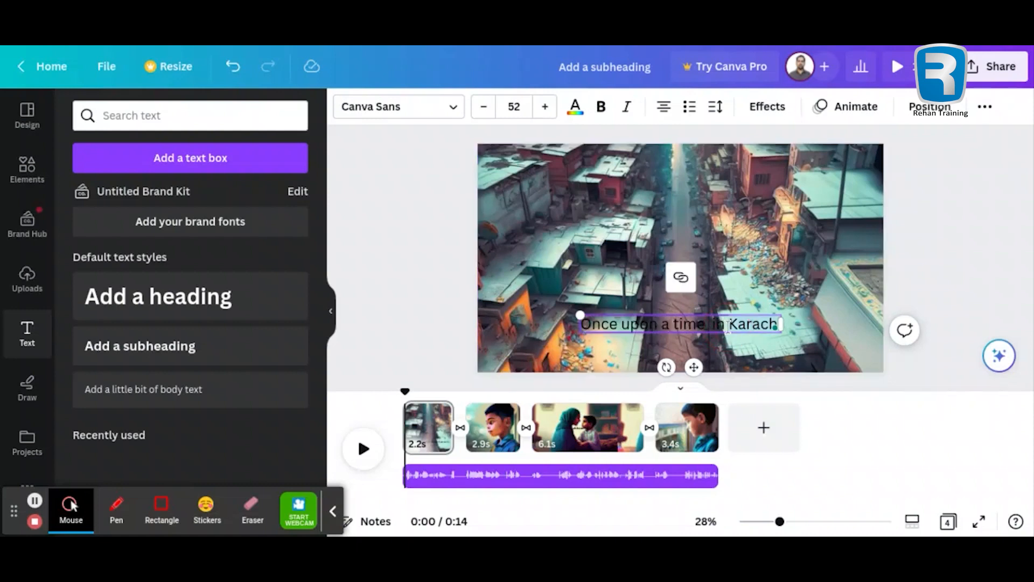
Give the whole caption on the first page a new orange colour and make it bold
key("ctrl+a")
left_click(573, 110)
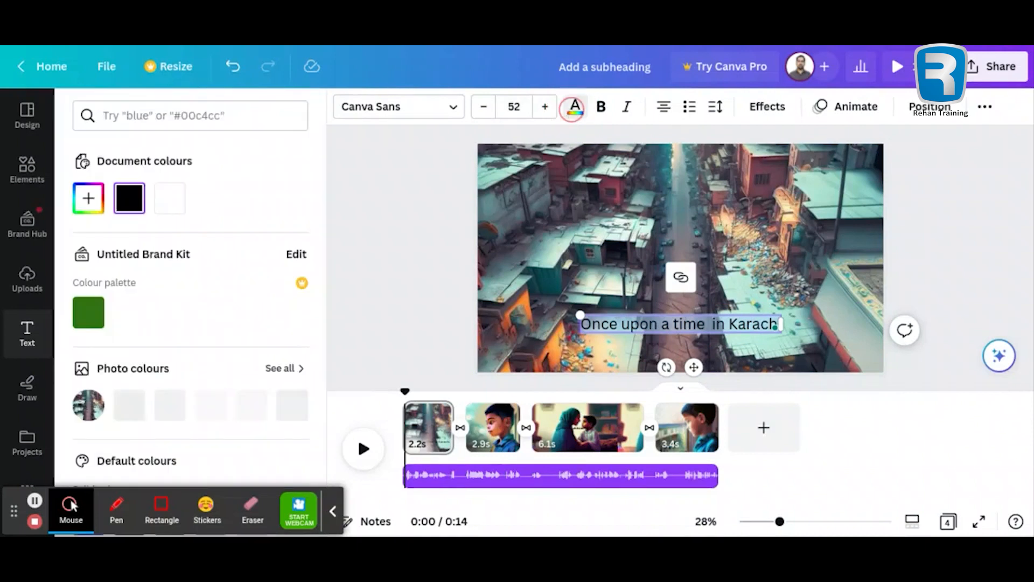
left_click(88, 197)
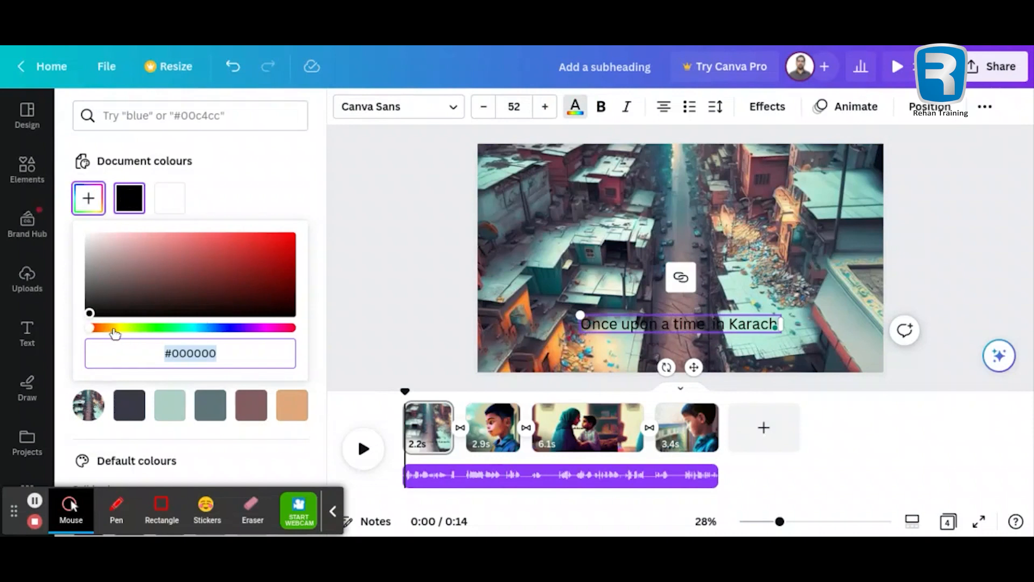
left_click(112, 329)
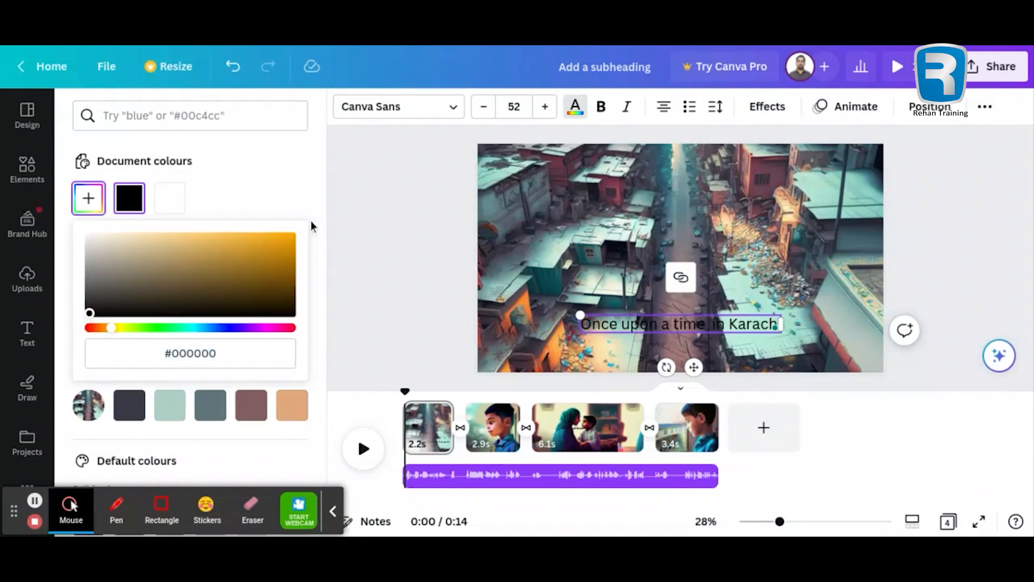
left_click(294, 235)
left_click(309, 197)
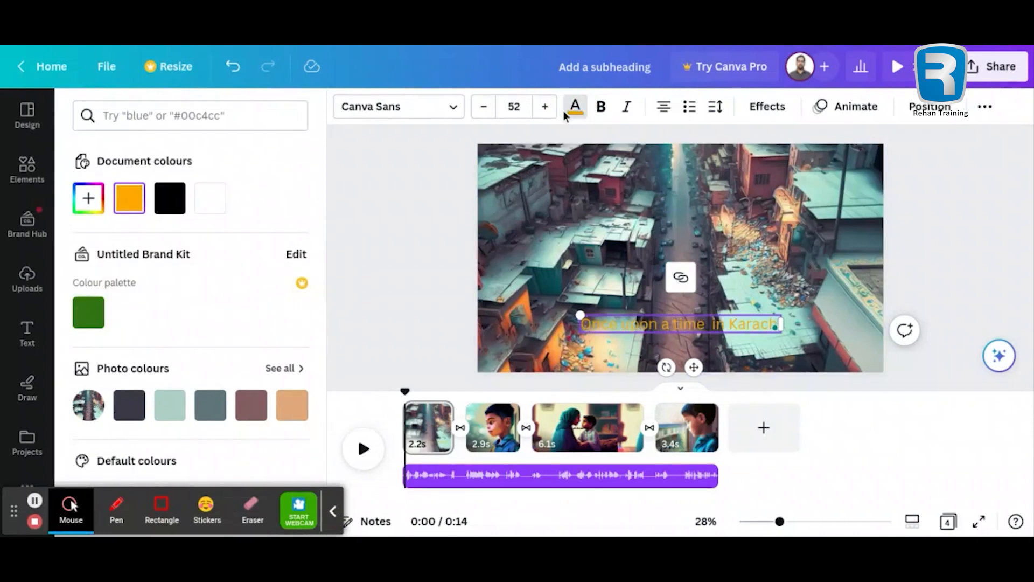
left_click(601, 107)
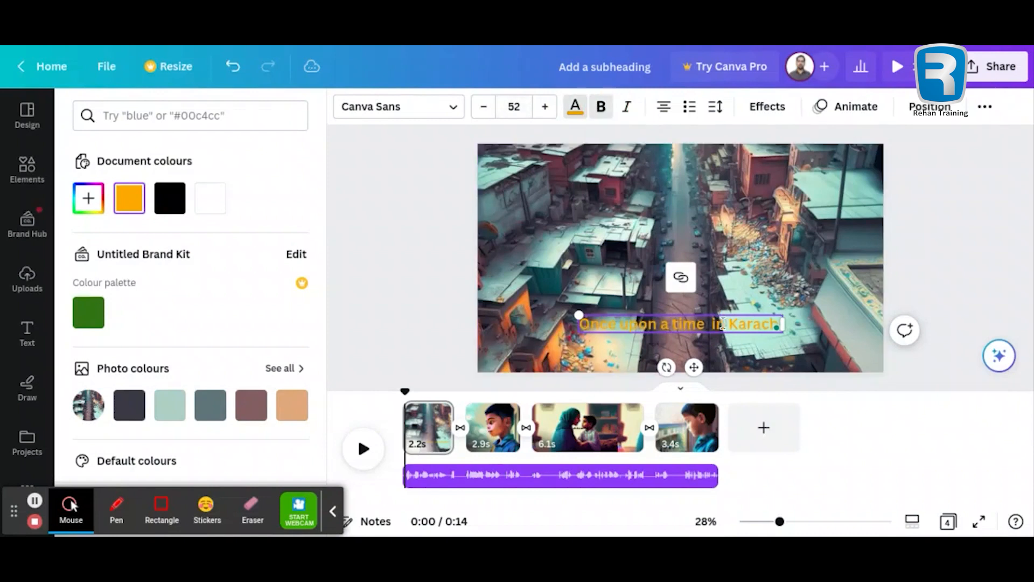
Apply the Background text effect to the caption on the first page
left_click(774, 108)
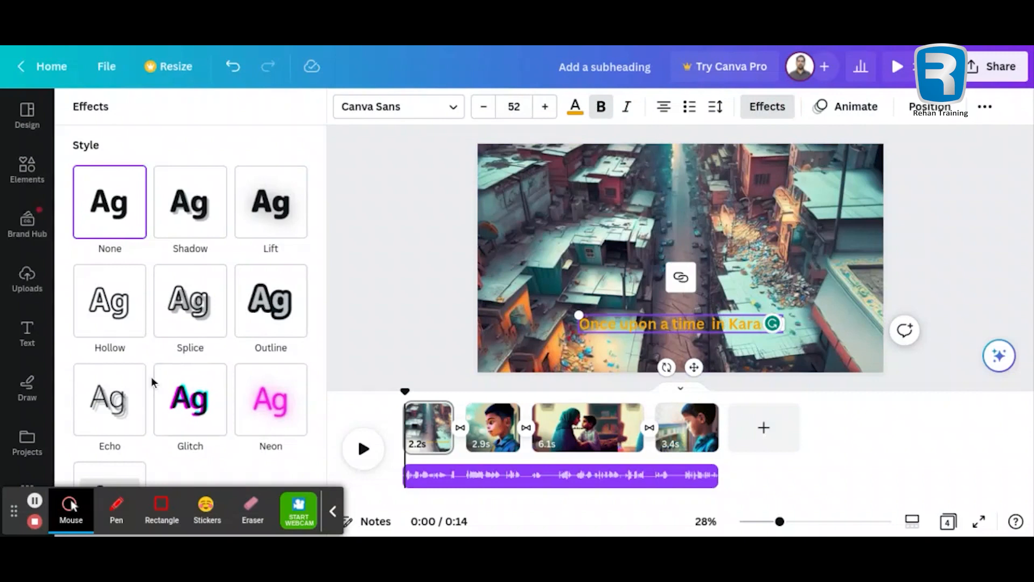
scroll(186, 249, "down", 2)
left_click(108, 424)
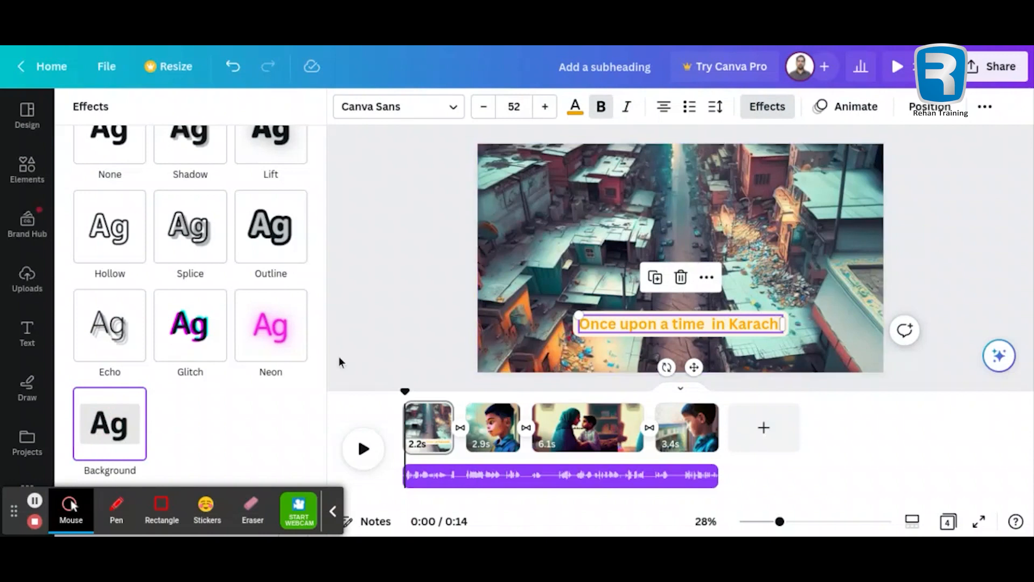
Colour the first caption's background black and lower its transparency value so the image partly shows through
scroll(467, 327, "down", 1)
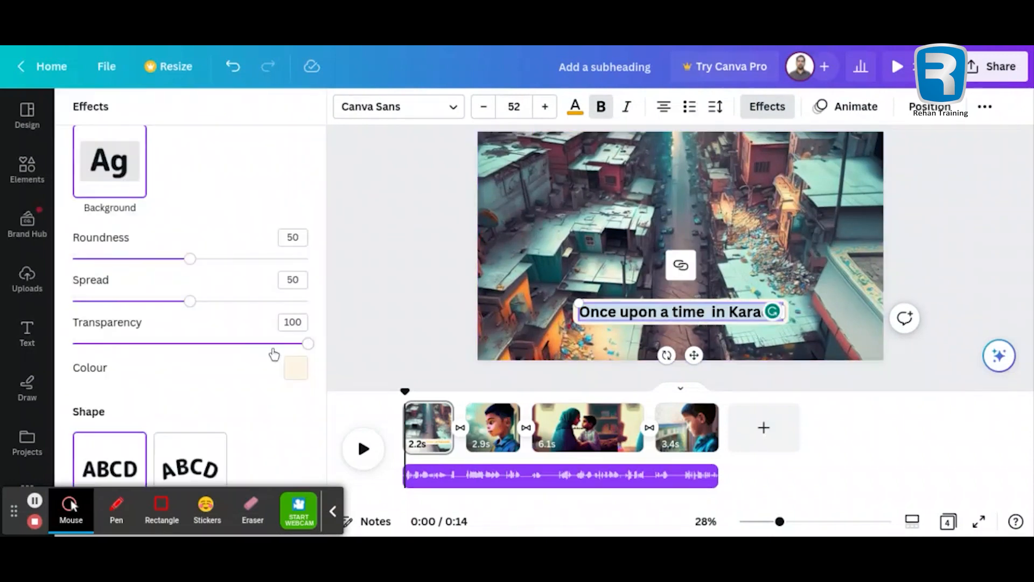
left_click(297, 370)
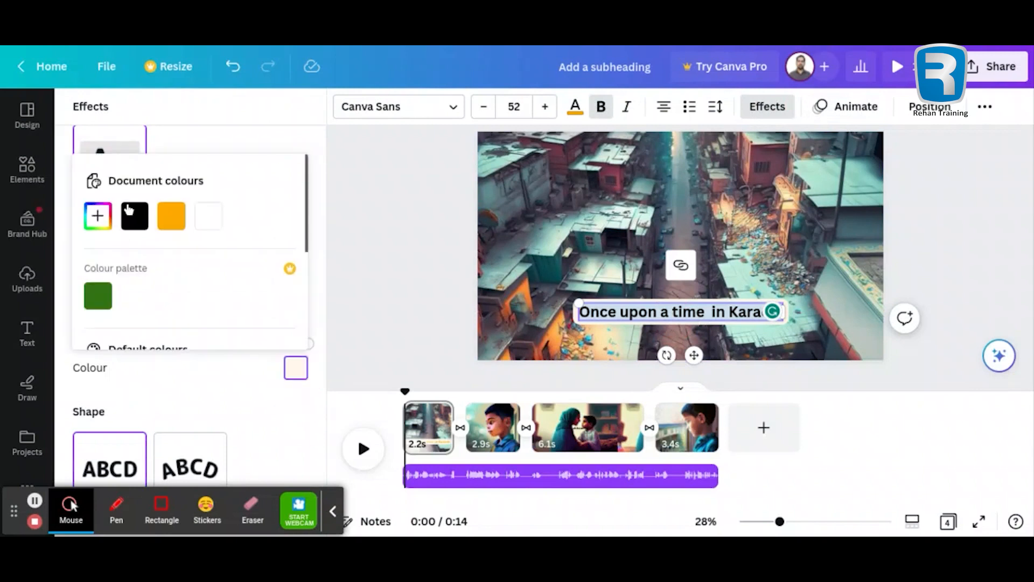
left_click(135, 225)
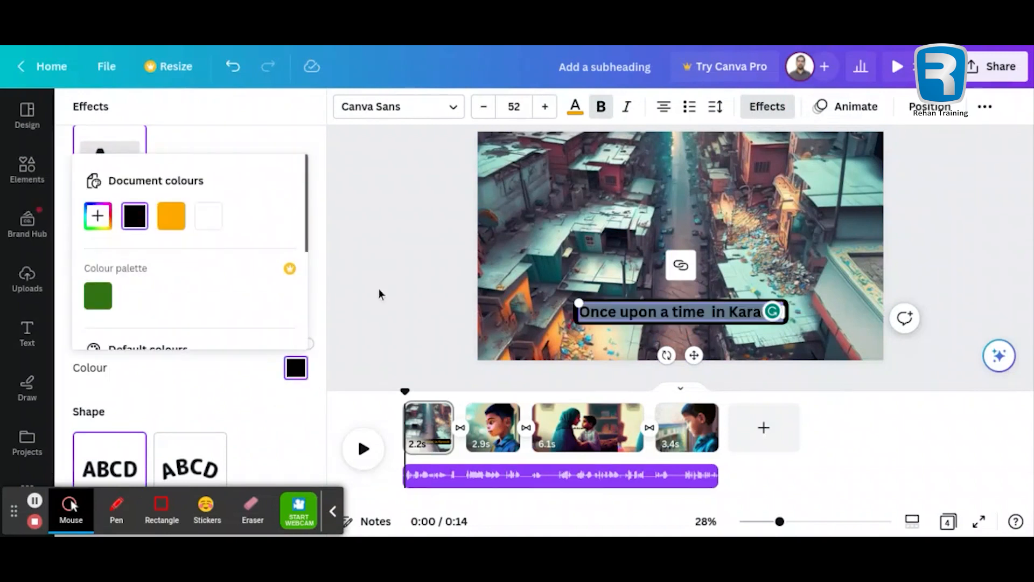
left_click(171, 371)
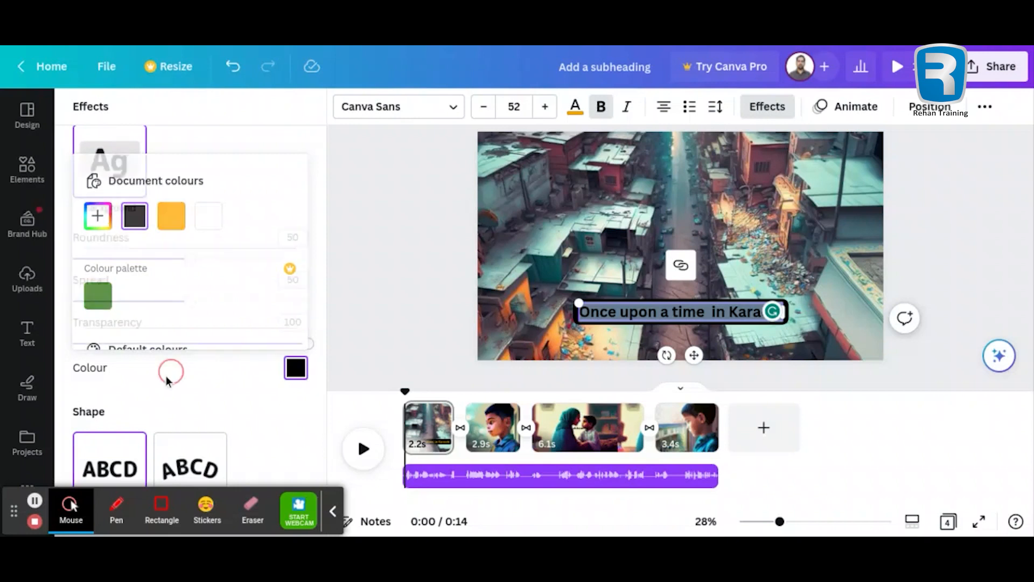
left_click_drag(305, 343, 237, 354)
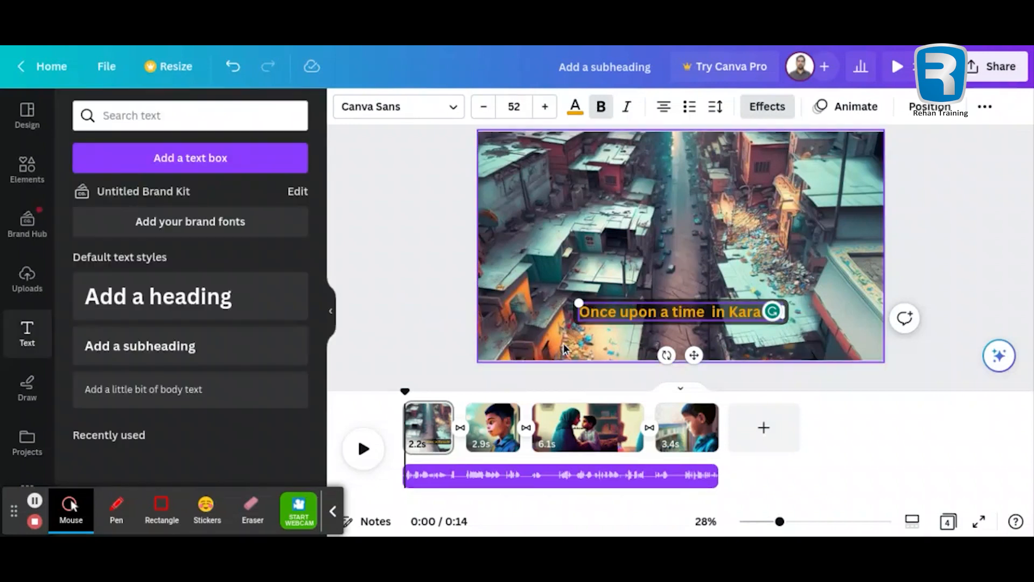
Play back the first page to check its caption against the voiceover, and replace "Karachi" with "Pakistan" in the caption
left_click(365, 444)
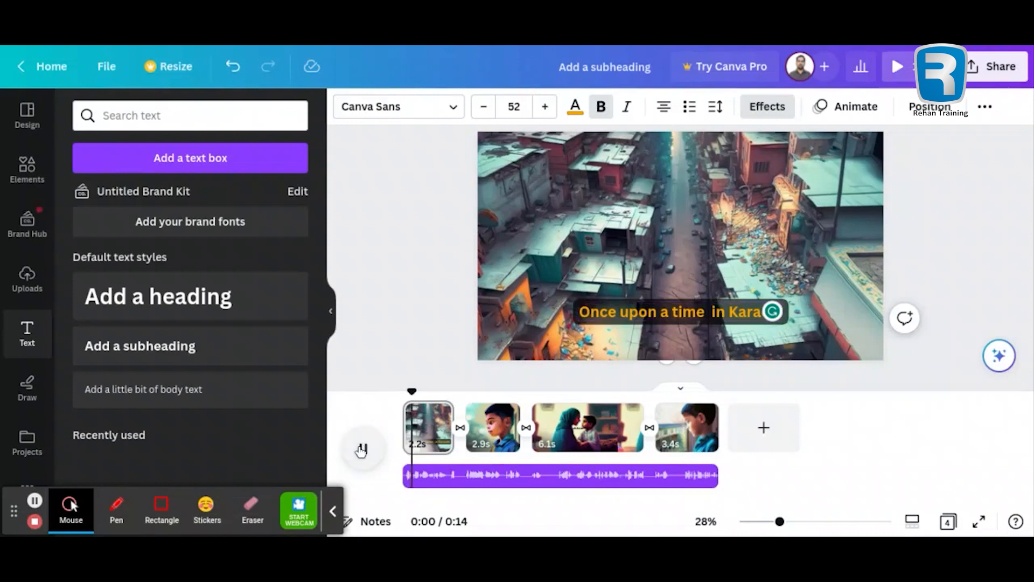
left_click(363, 448)
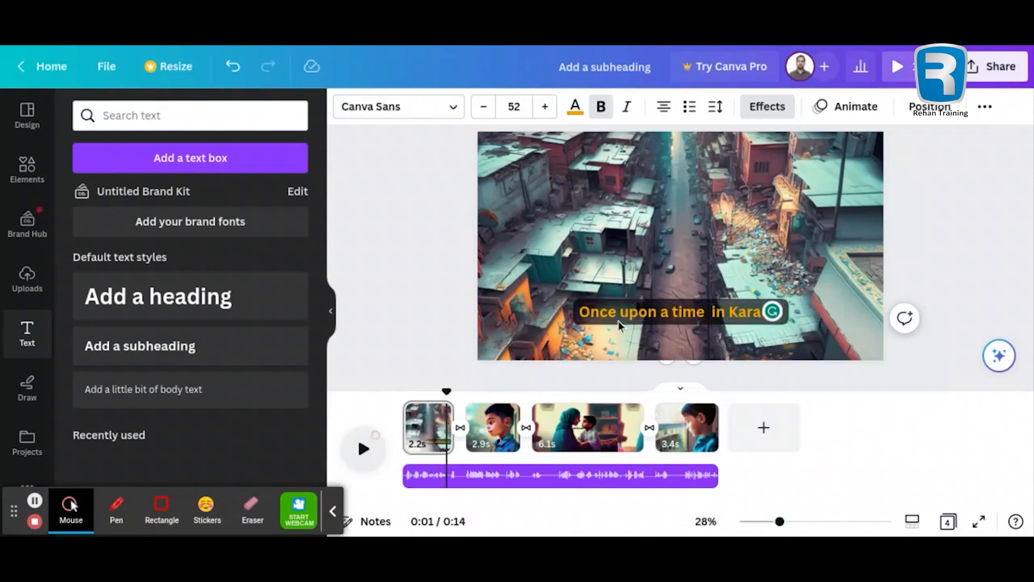
left_click(730, 315)
left_click(733, 314)
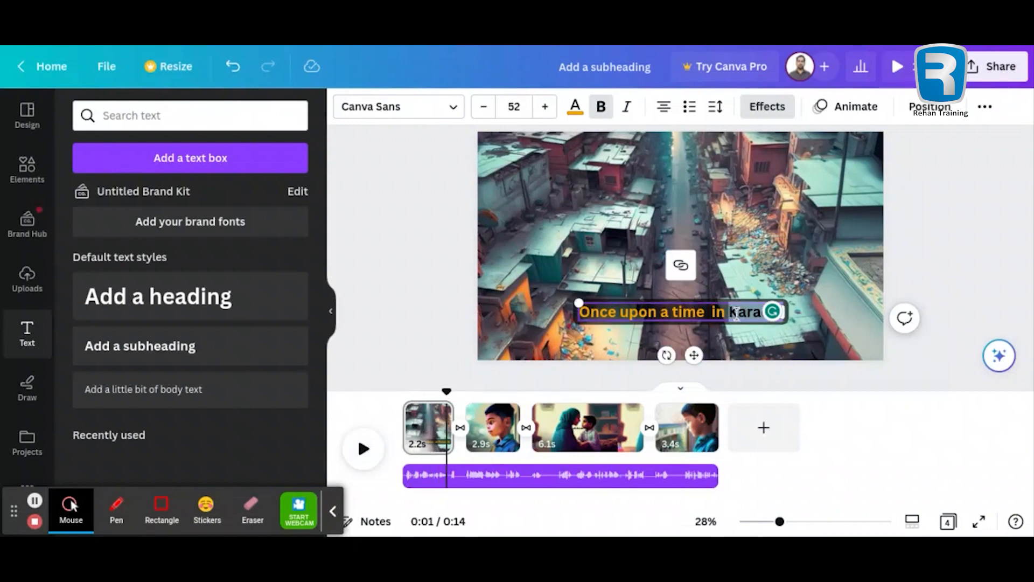
left_click(645, 334)
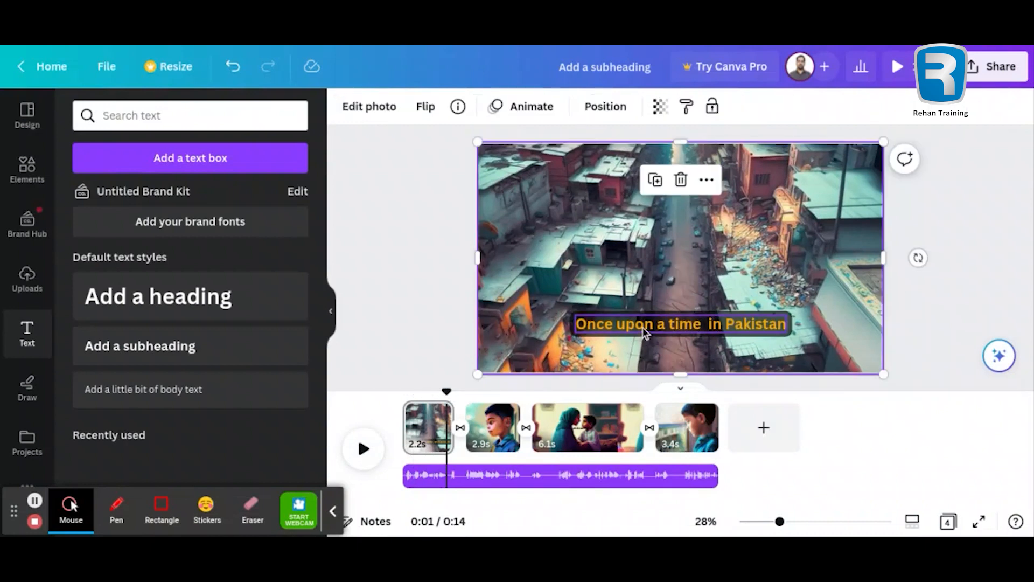
Duplicate the styled caption from the first page and move the copy onto the second page
left_click(645, 332)
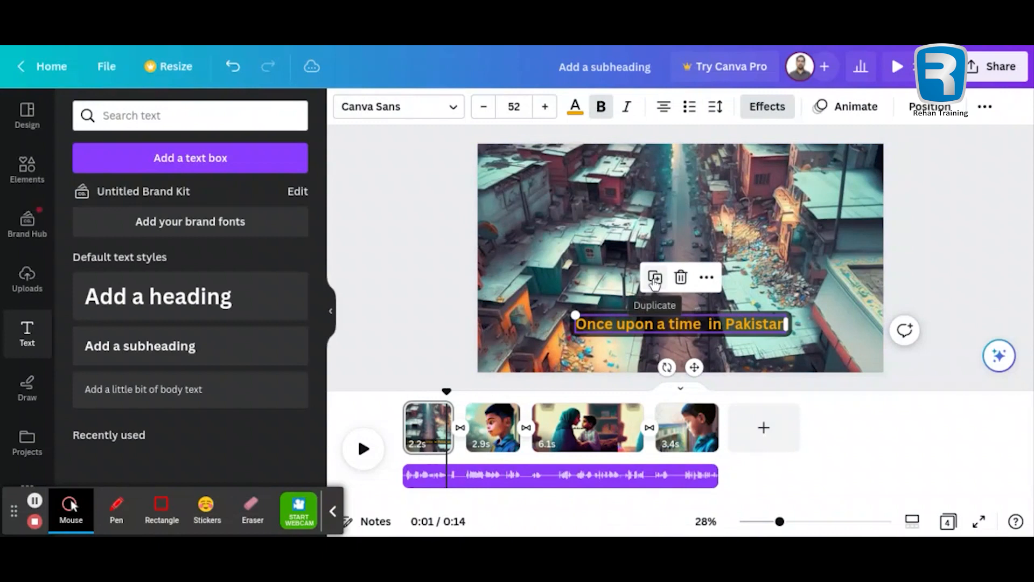
left_click(655, 278)
left_click(638, 330)
left_click_drag(637, 329, 485, 423)
Preview the second page, change its caption to "There lived a 9-year-old boy named Ali", and extend the page to 3.6 s
left_click(364, 449)
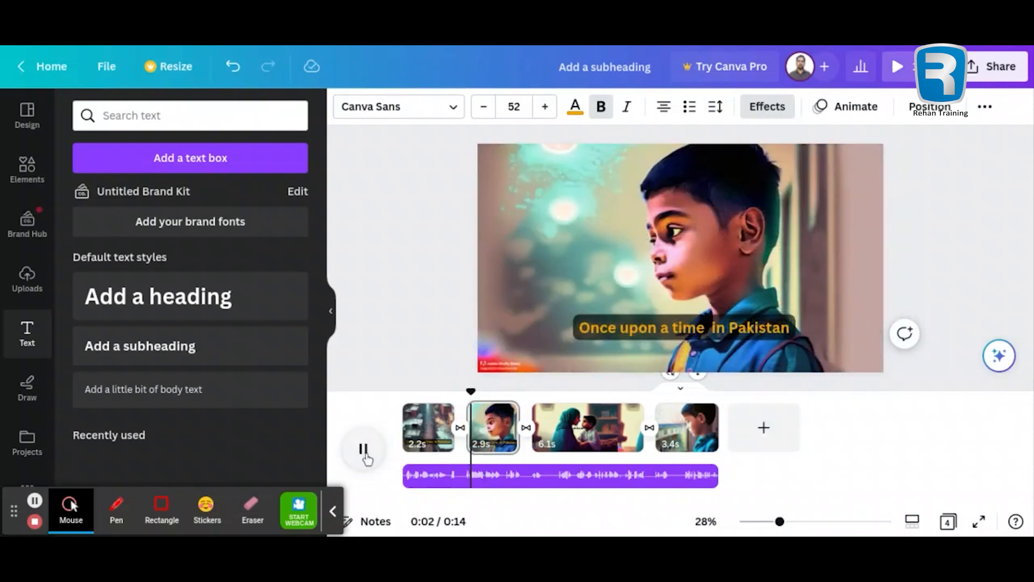
left_click(364, 449)
left_click(622, 331)
left_click(621, 331)
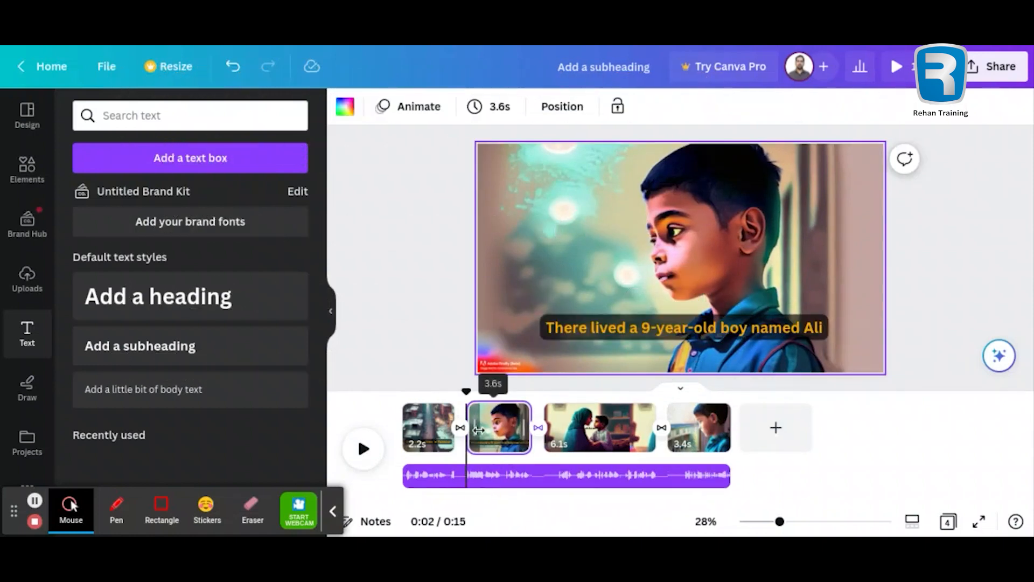
Play back the second page to check its caption and timing against the voiceover, and deselect the caption on the fourth page
left_click(365, 450)
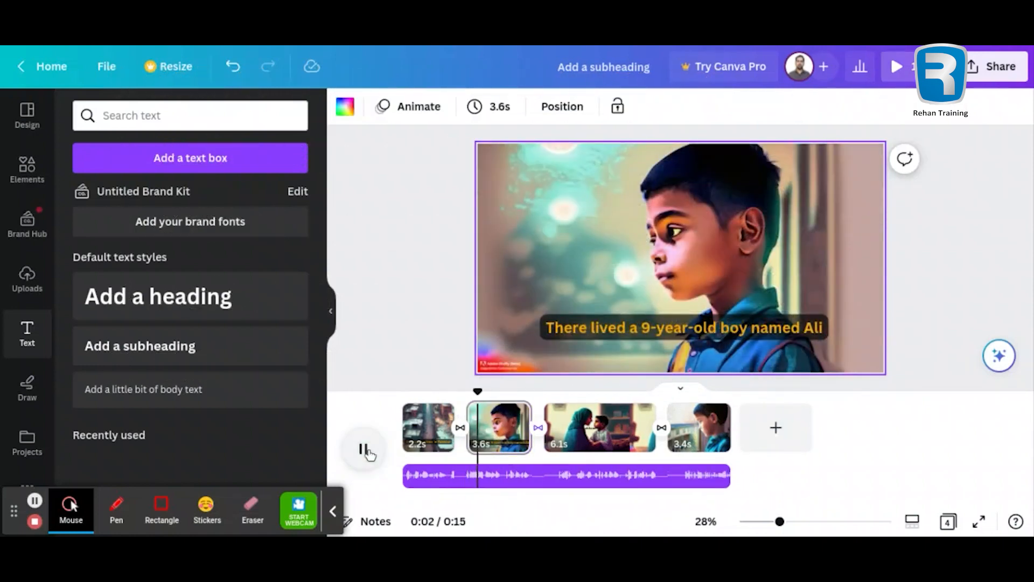
left_click(365, 449)
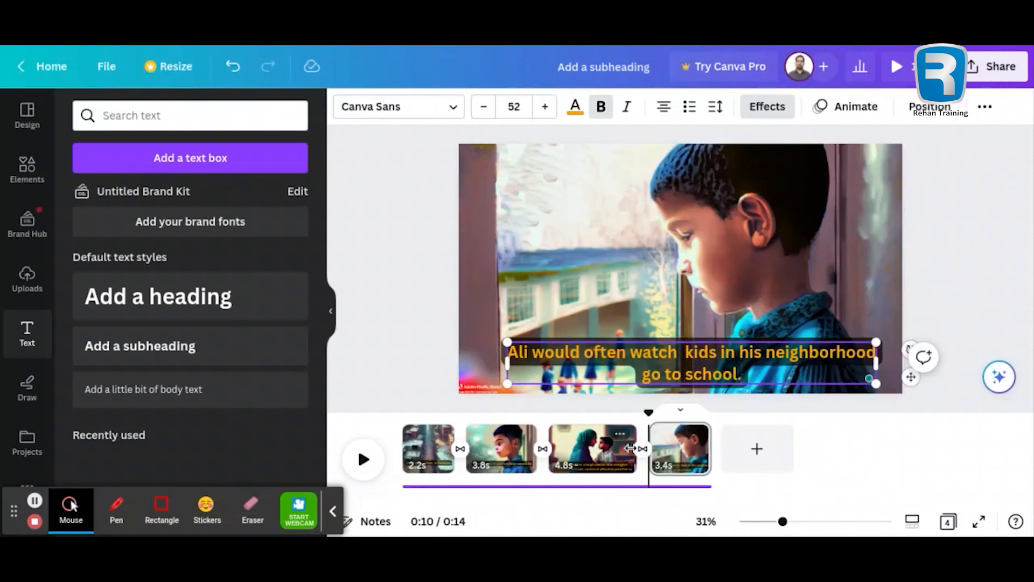
left_click(537, 410)
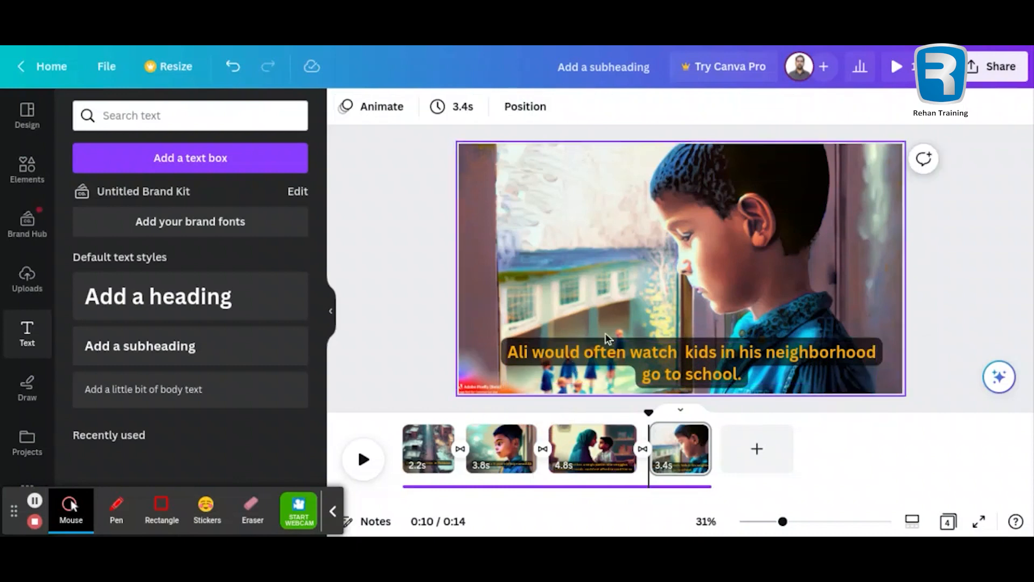